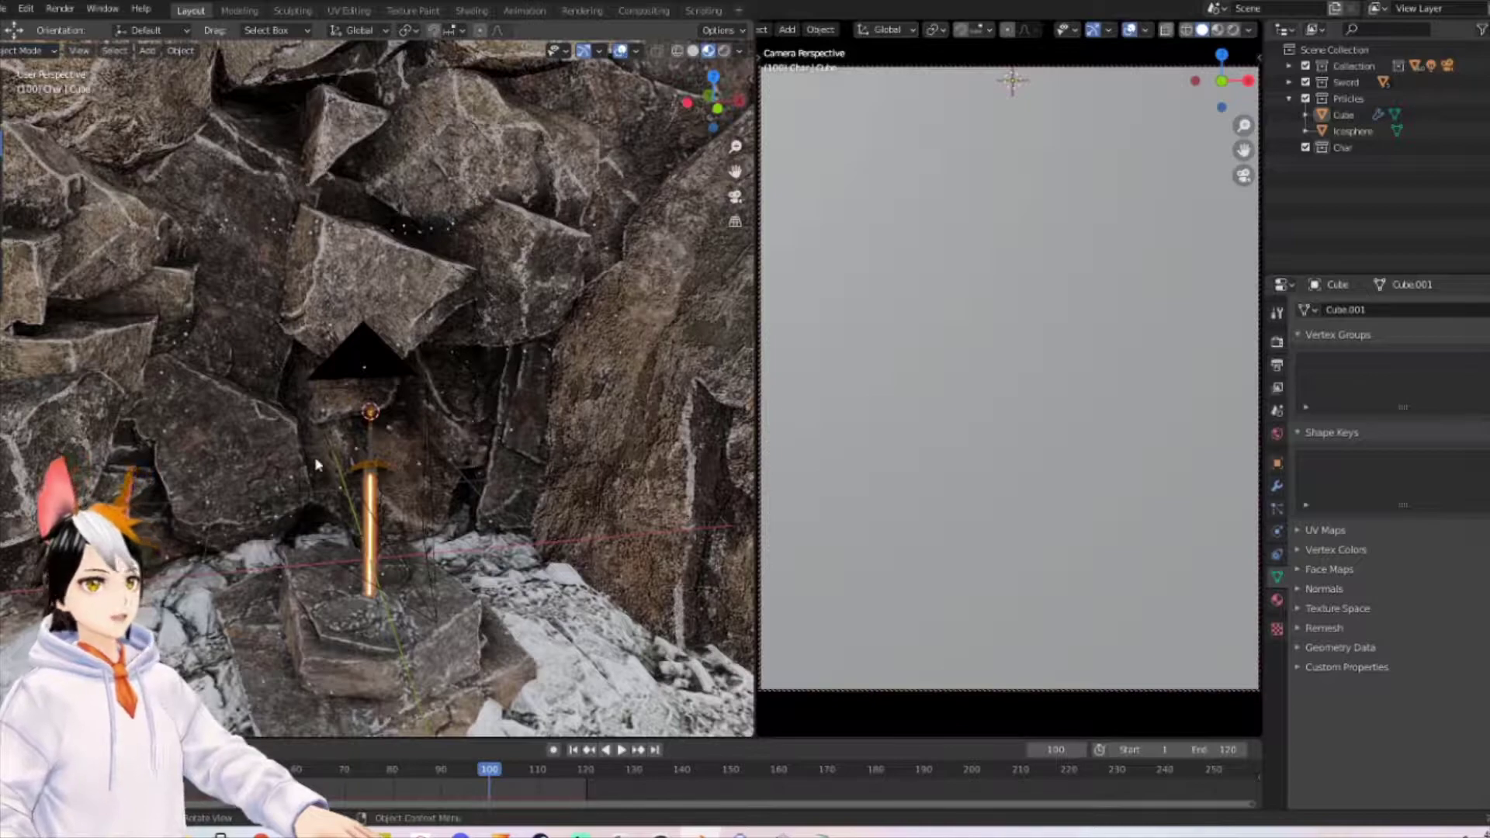
Step: Show the camera view in rendered shading and play the sword scene's animation briefly
click(1235, 31)
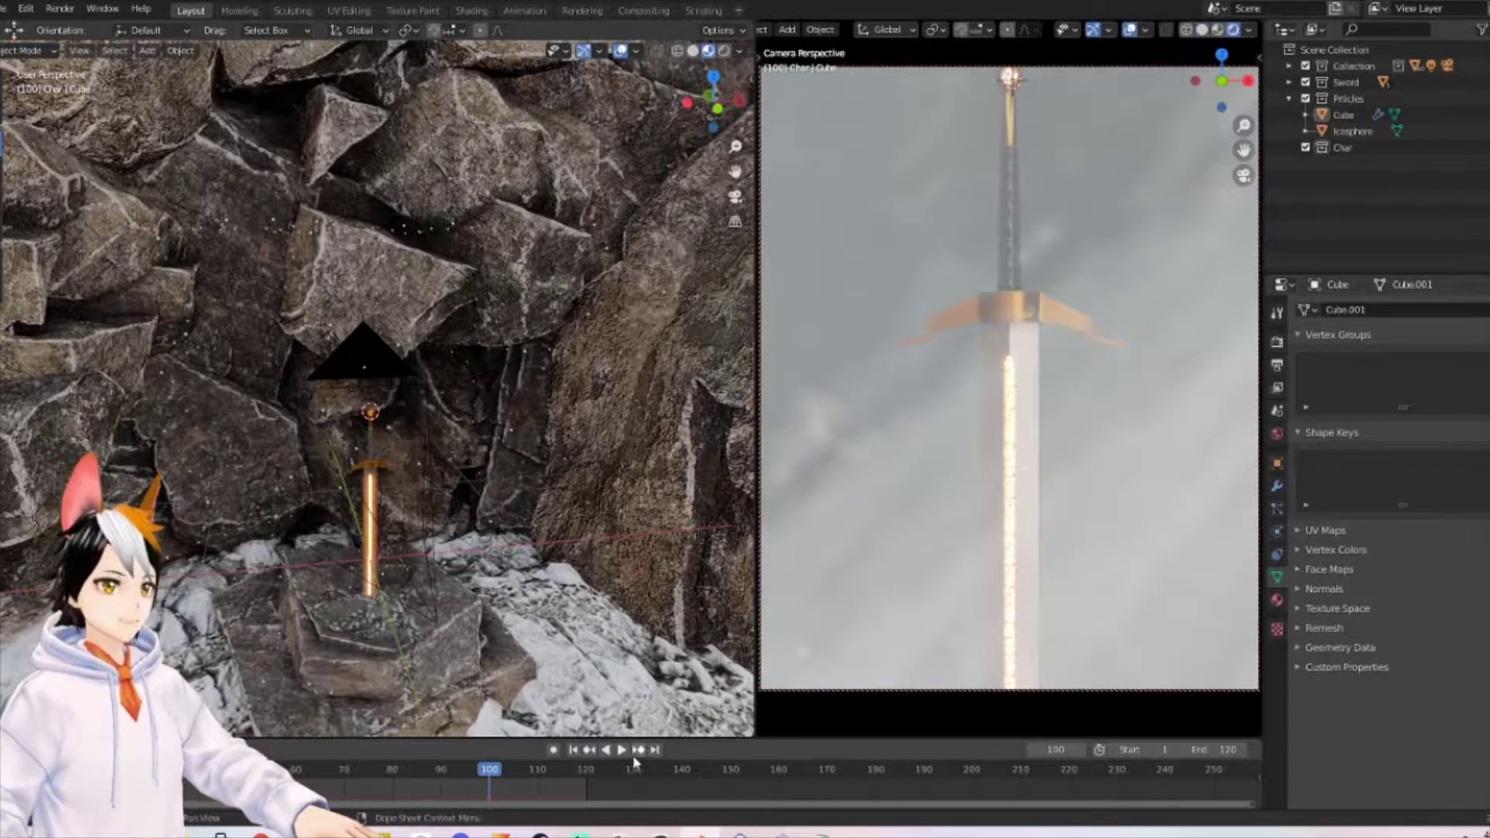
click(620, 749)
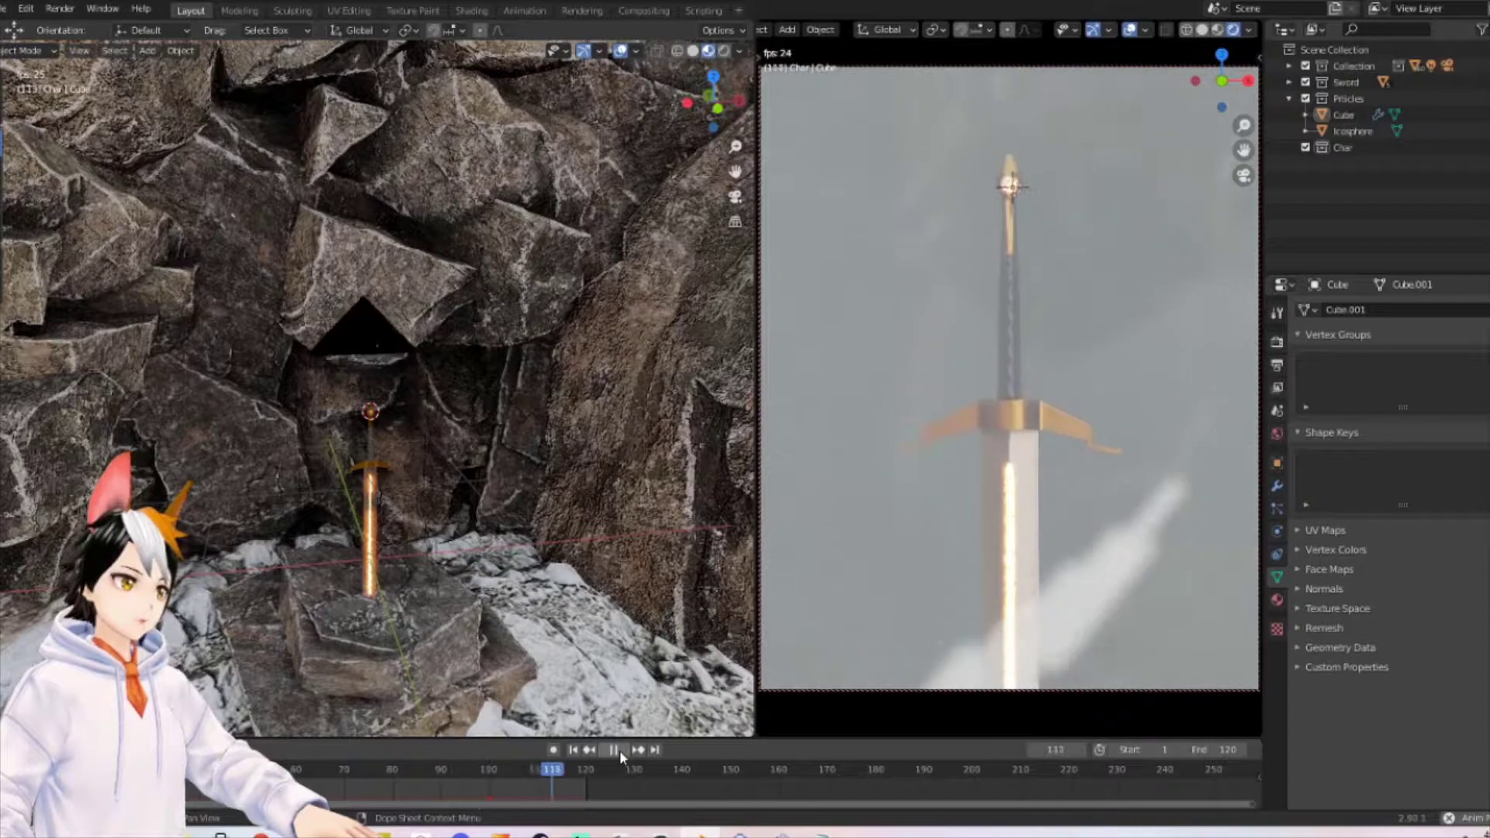
click(619, 750)
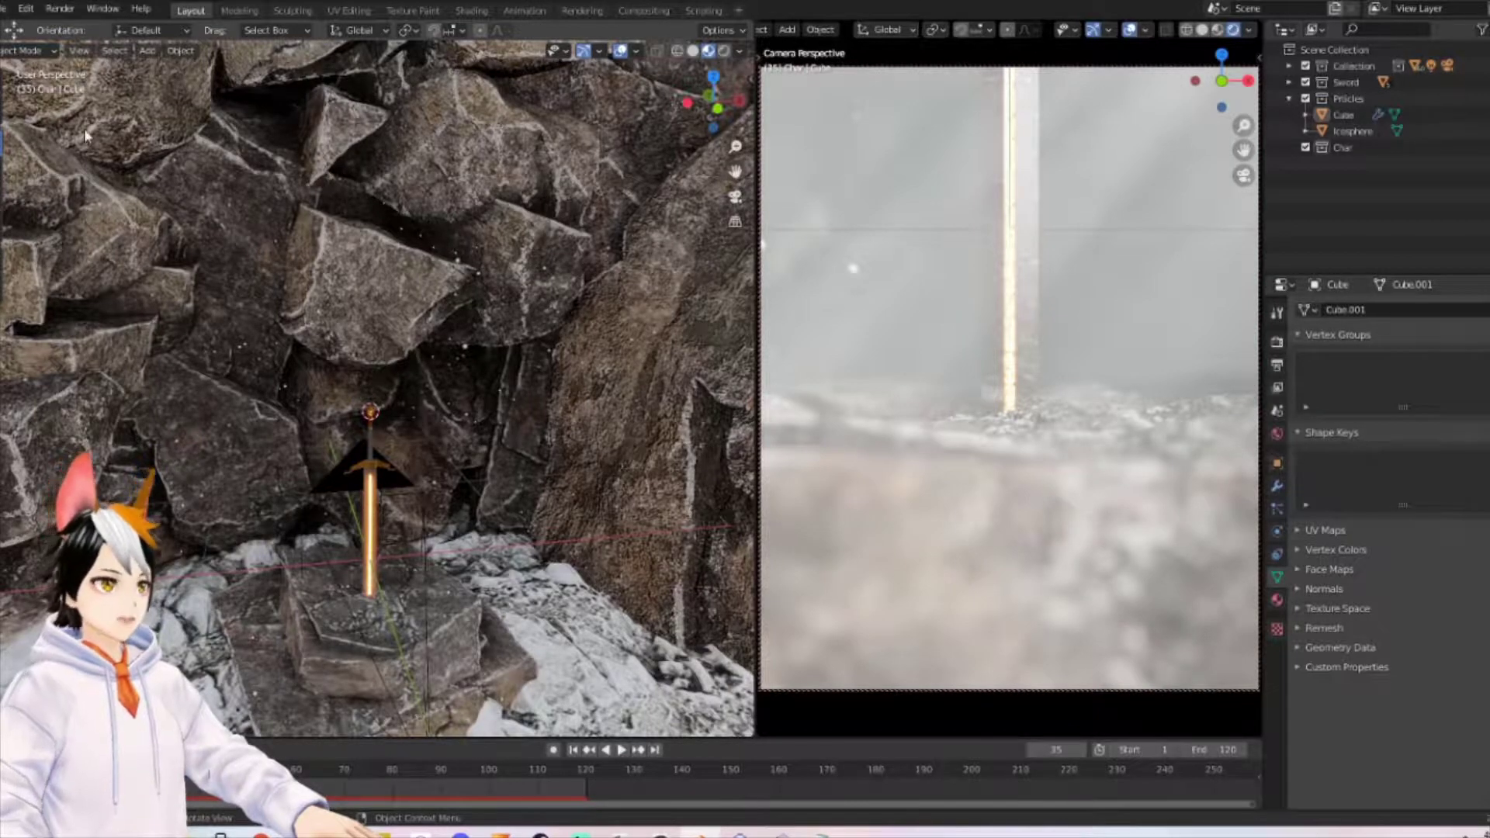
Step: Import the rigged knight character as an FBX file into the Char collection
key(KP_1)
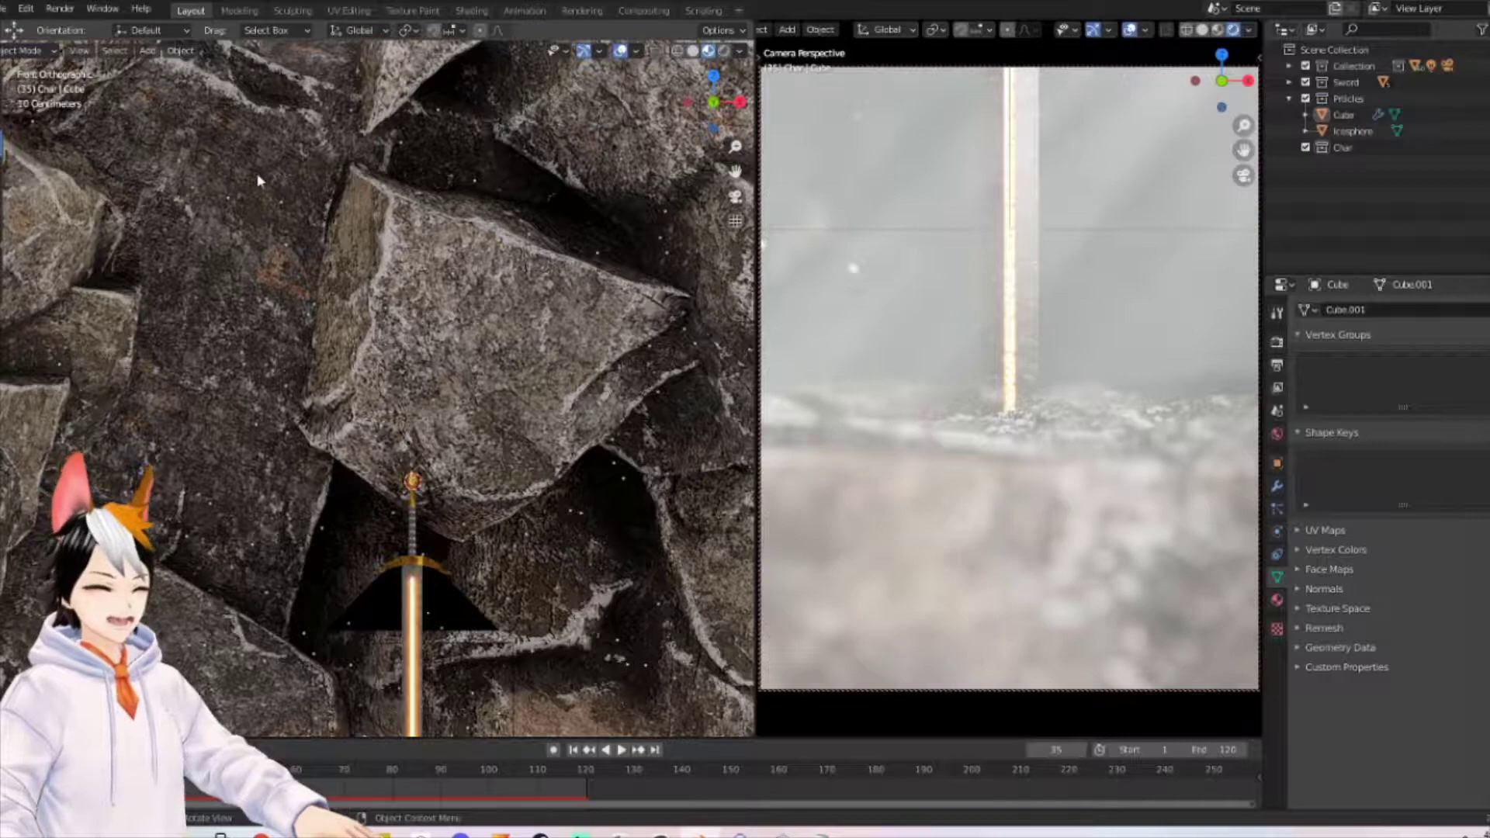
scroll(288, 302, down, 2)
middle_drag(295, 276, 280, 233)
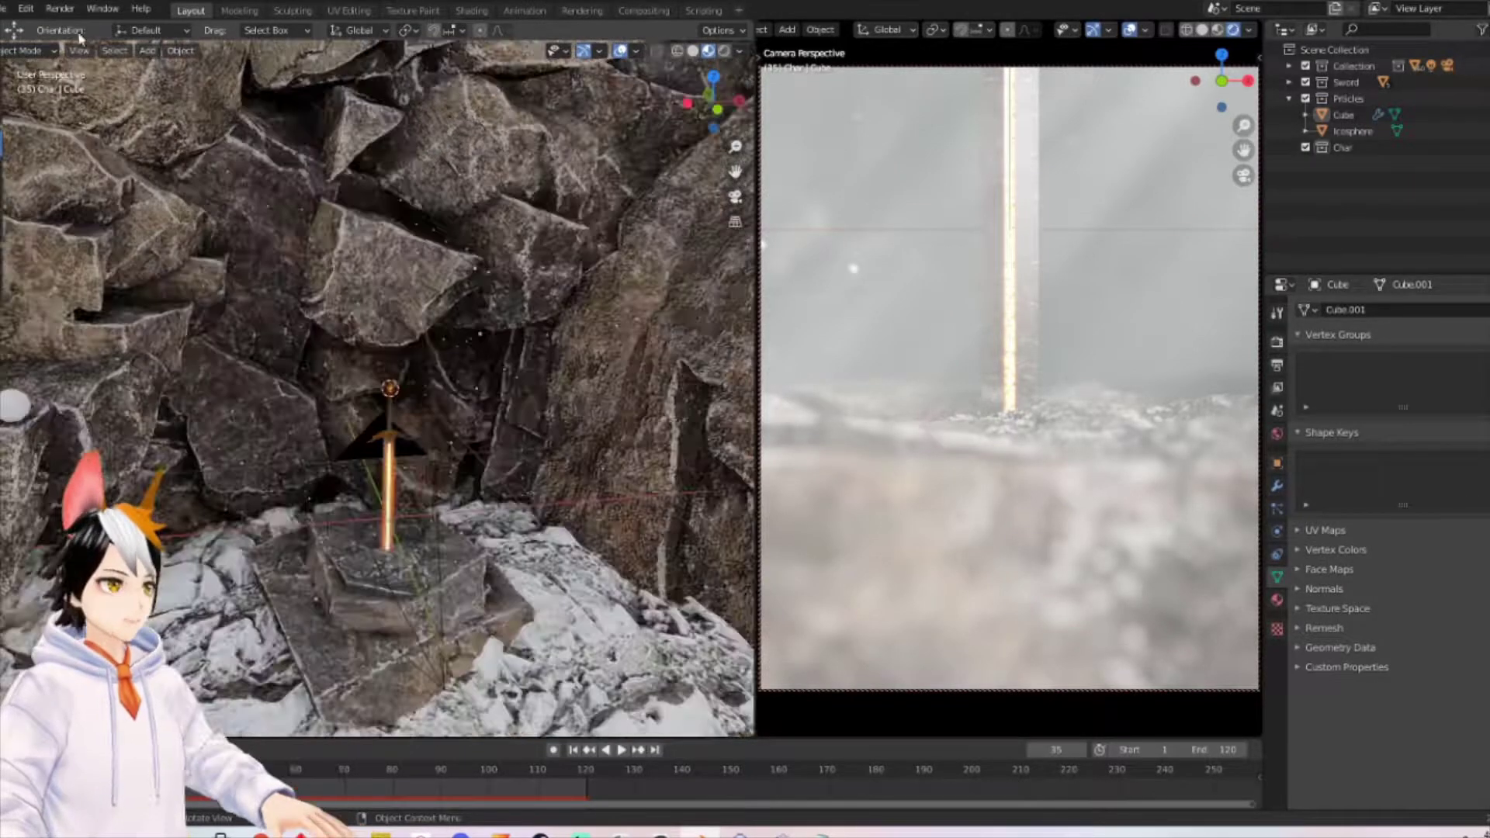
click(7, 9)
mouse_move(87, 230)
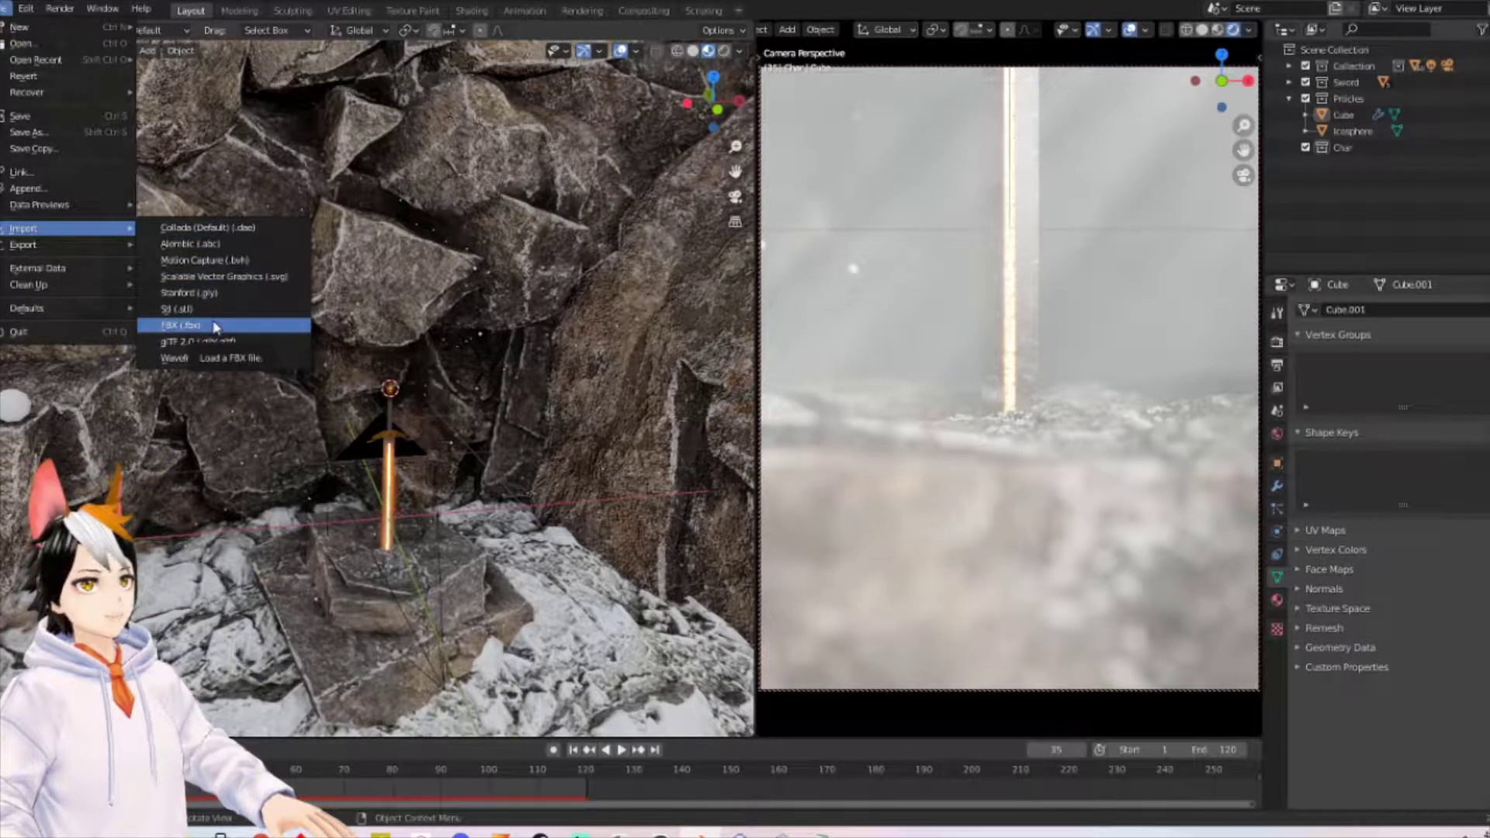
click(216, 327)
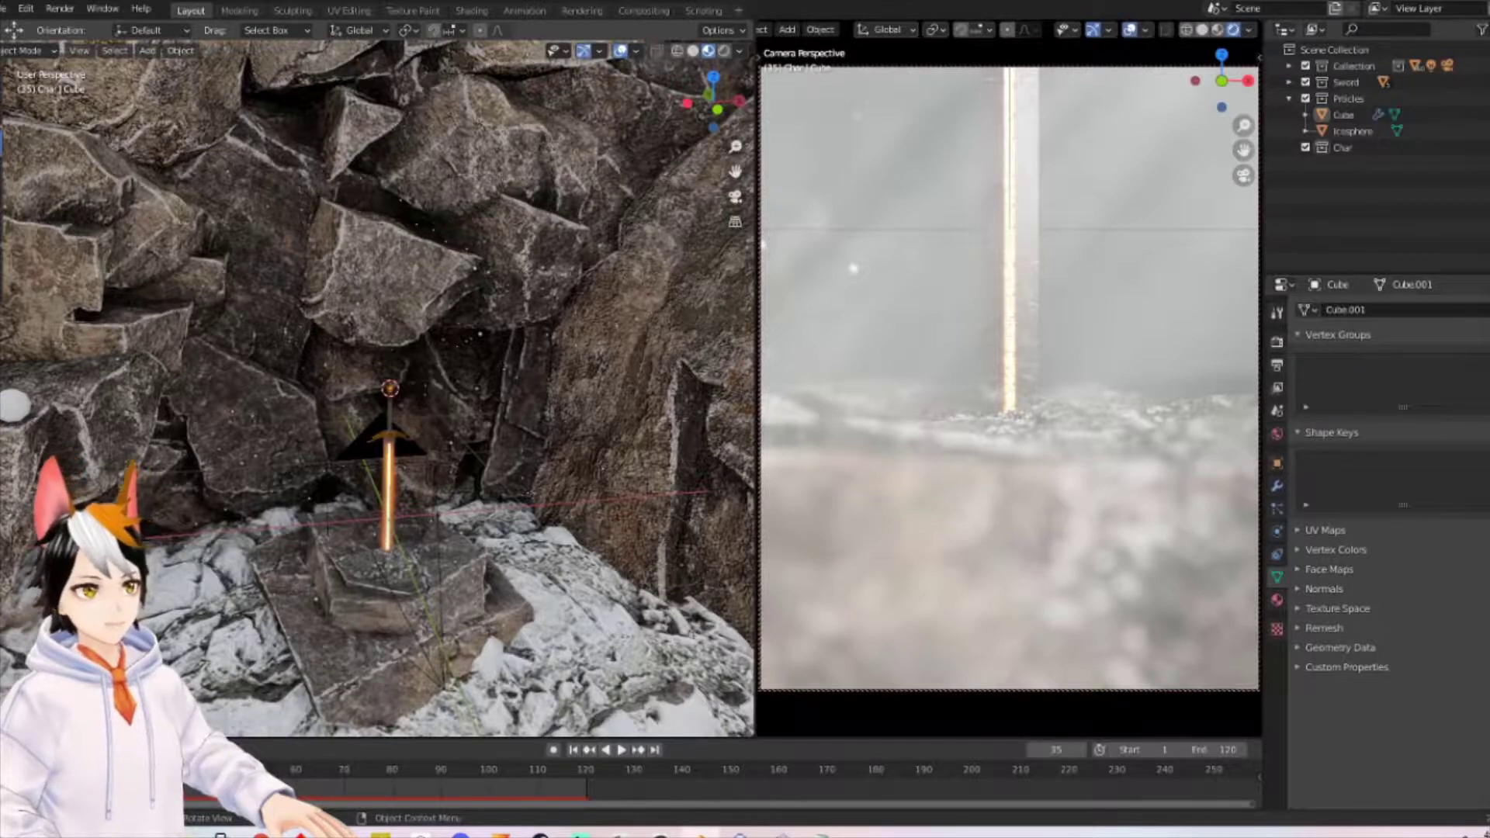
key(alt+h)
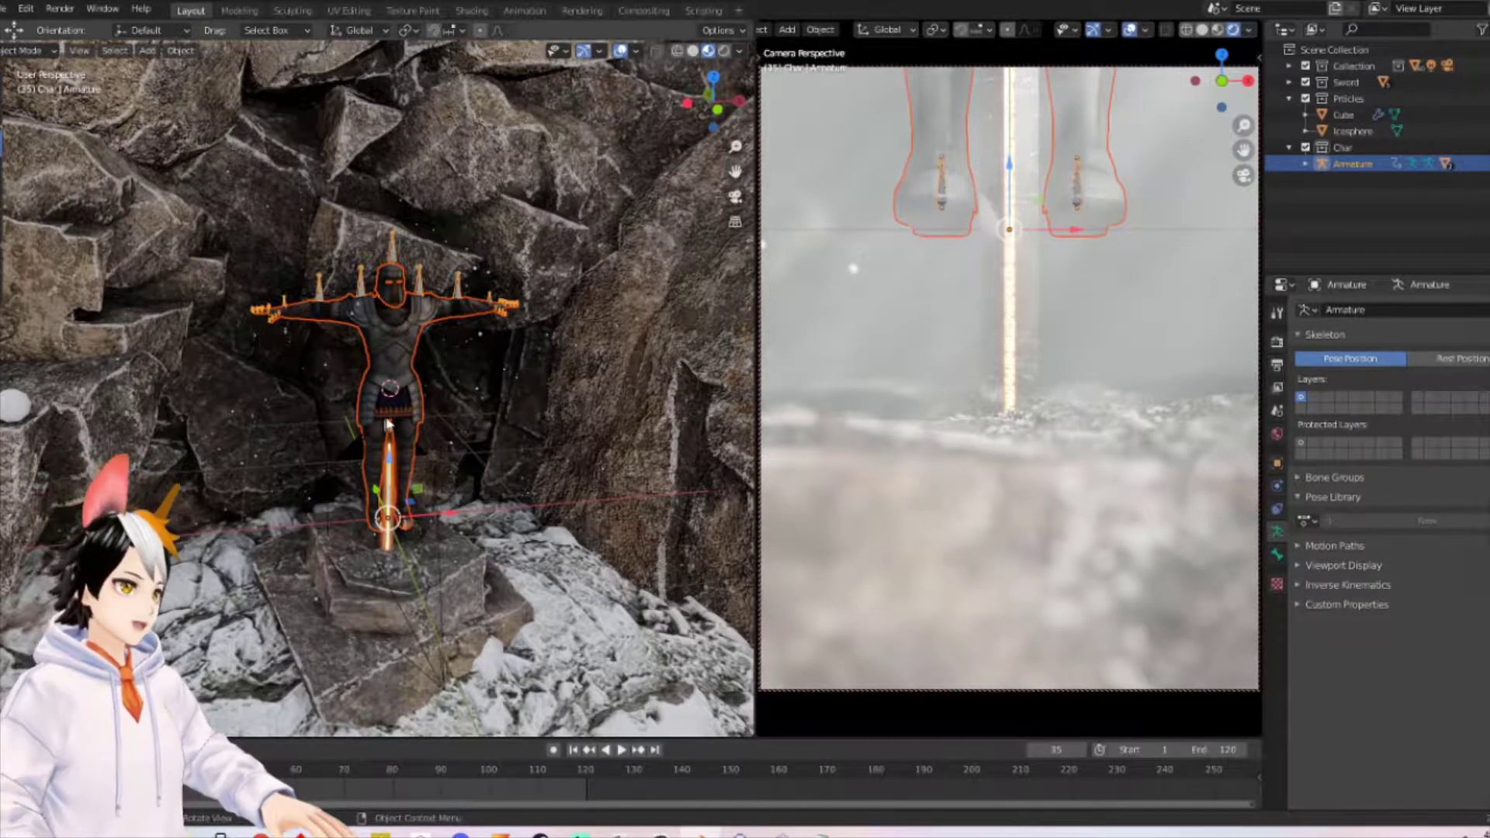
Step: Play the animation to check whether the imported FBX knight moves, and undo the import
click(621, 749)
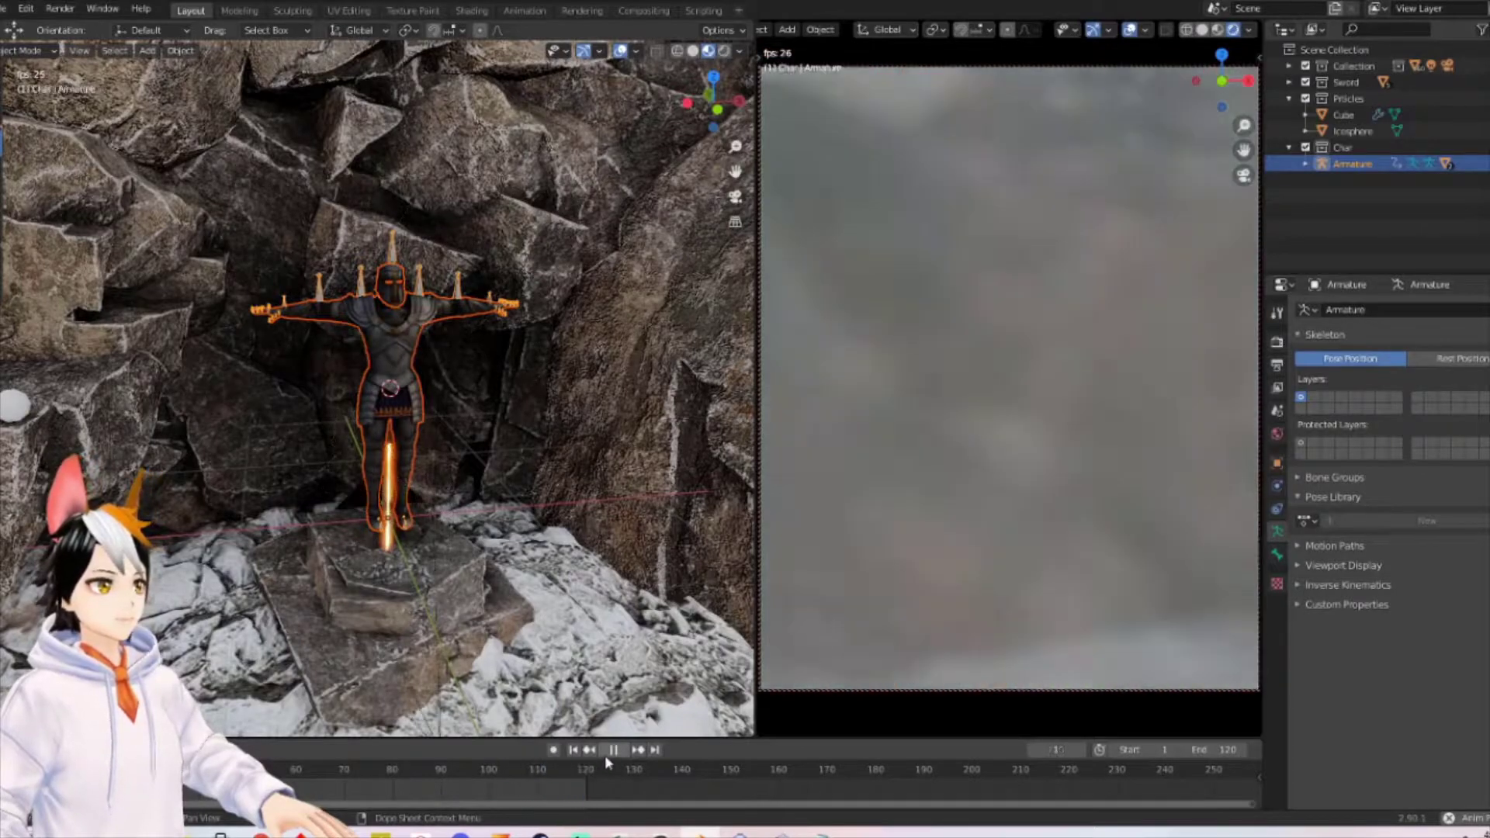
key(space)
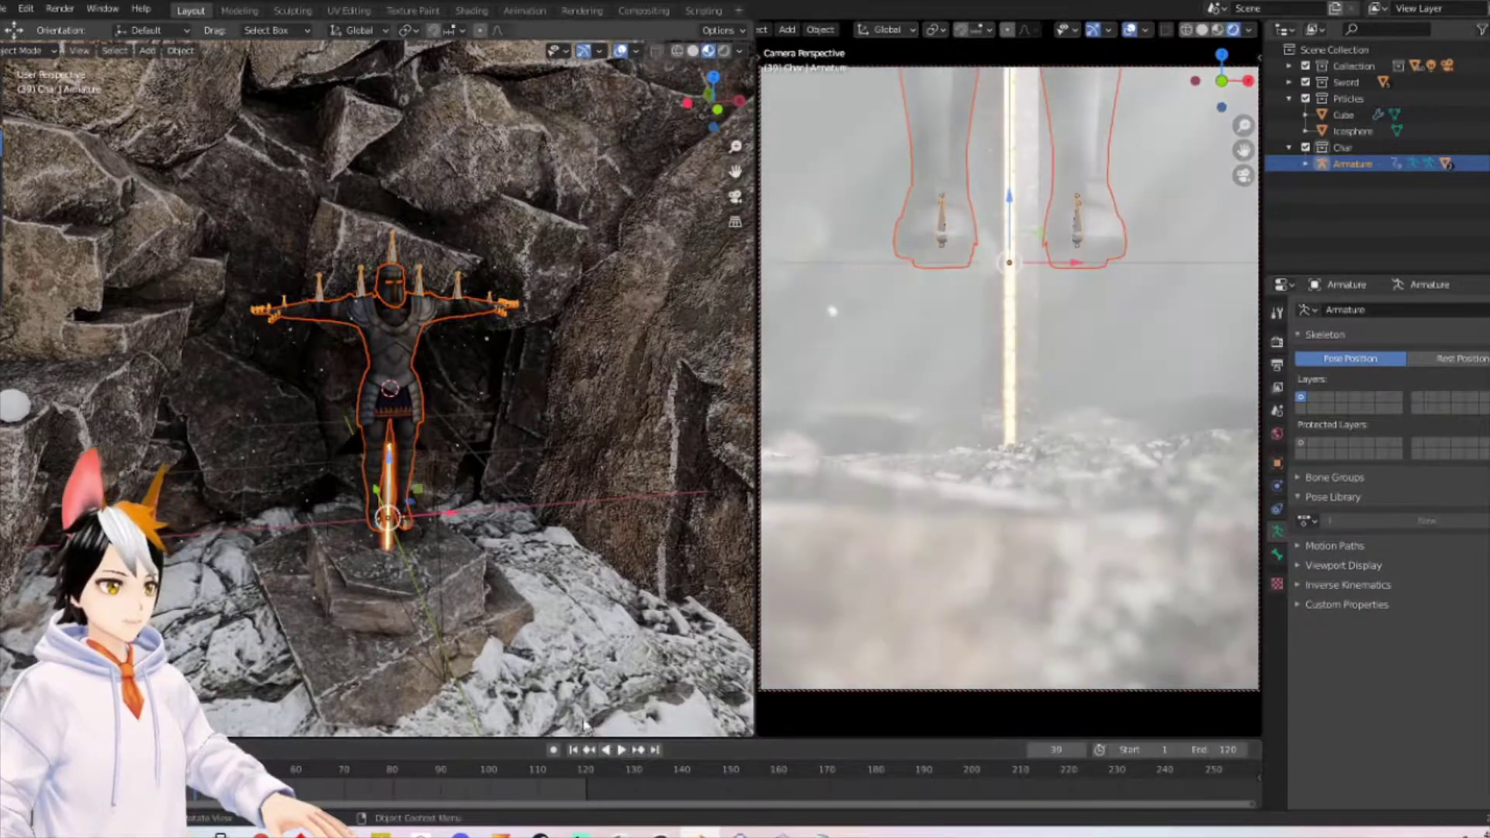
mouse_move(407, 421)
middle_down()
mouse_move(434, 432)
mouse_move(354, 427)
mouse_move(415, 438)
middle_up()
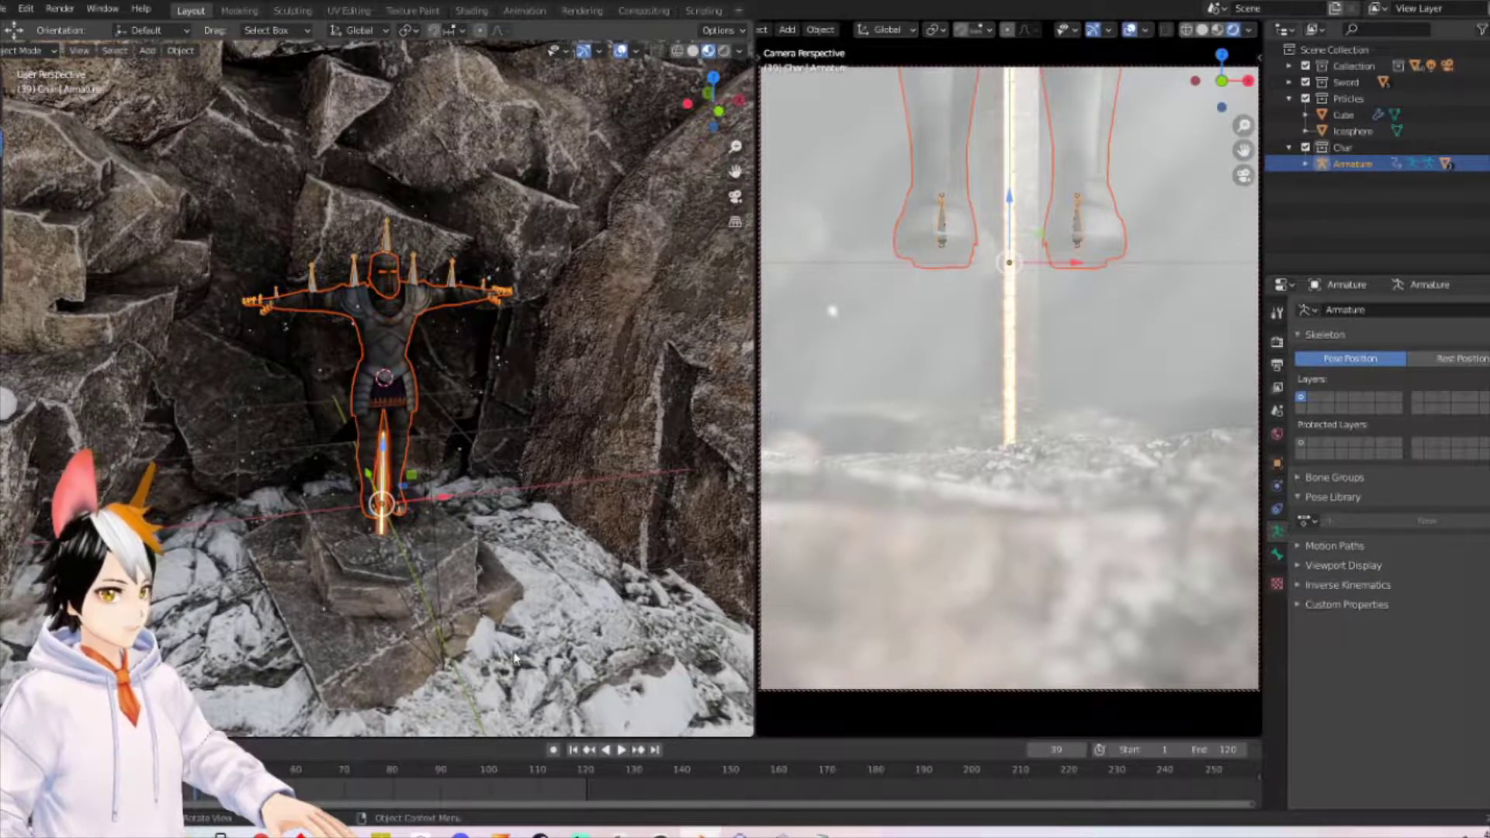
key(ctrl)
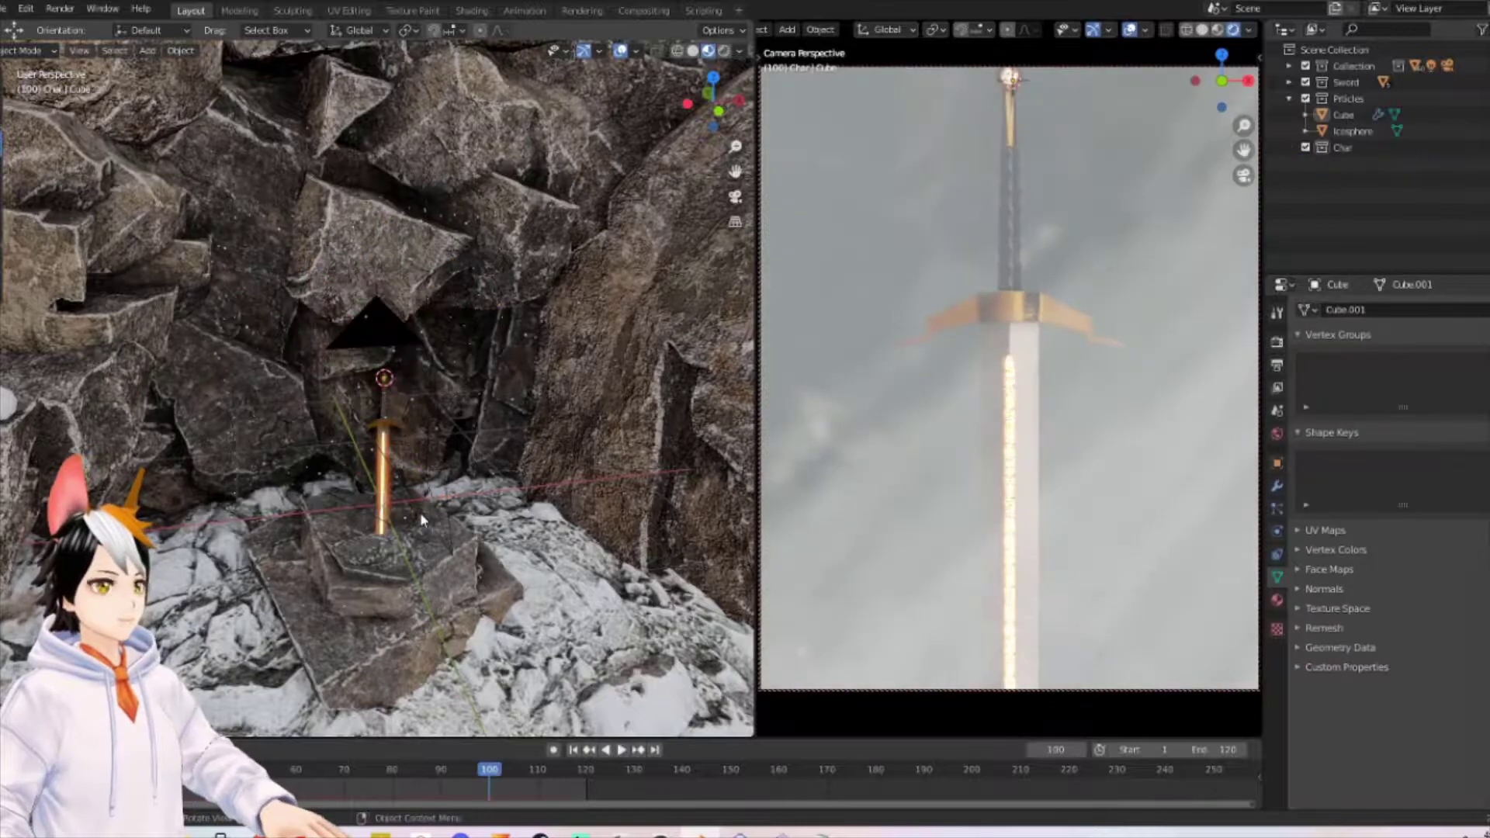
Step: Import Stop Walking.dae from the Stop Walking folder as COLLADA and play its animation
click(6, 9)
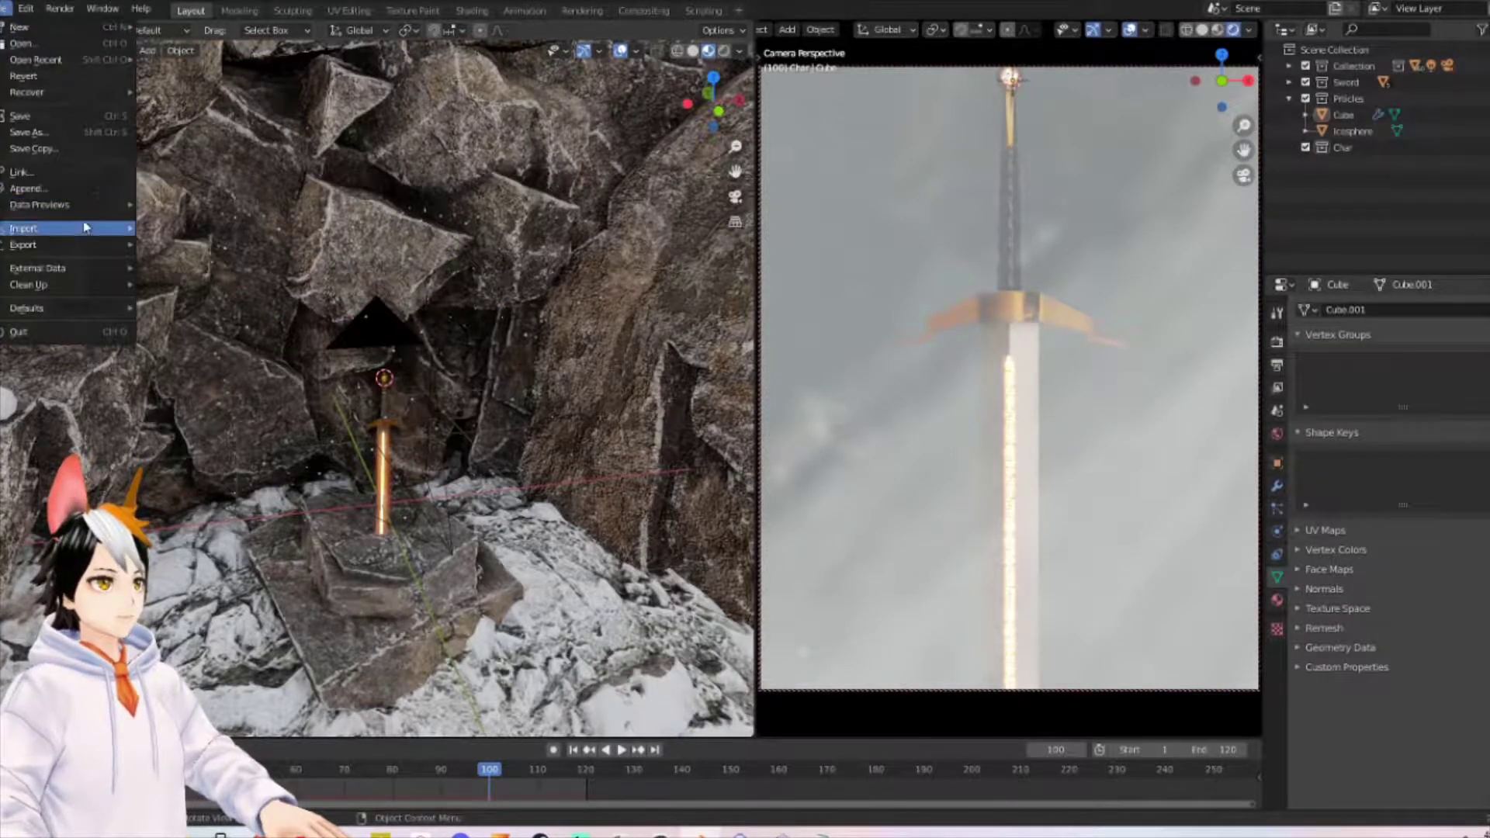
mouse_move(80, 236)
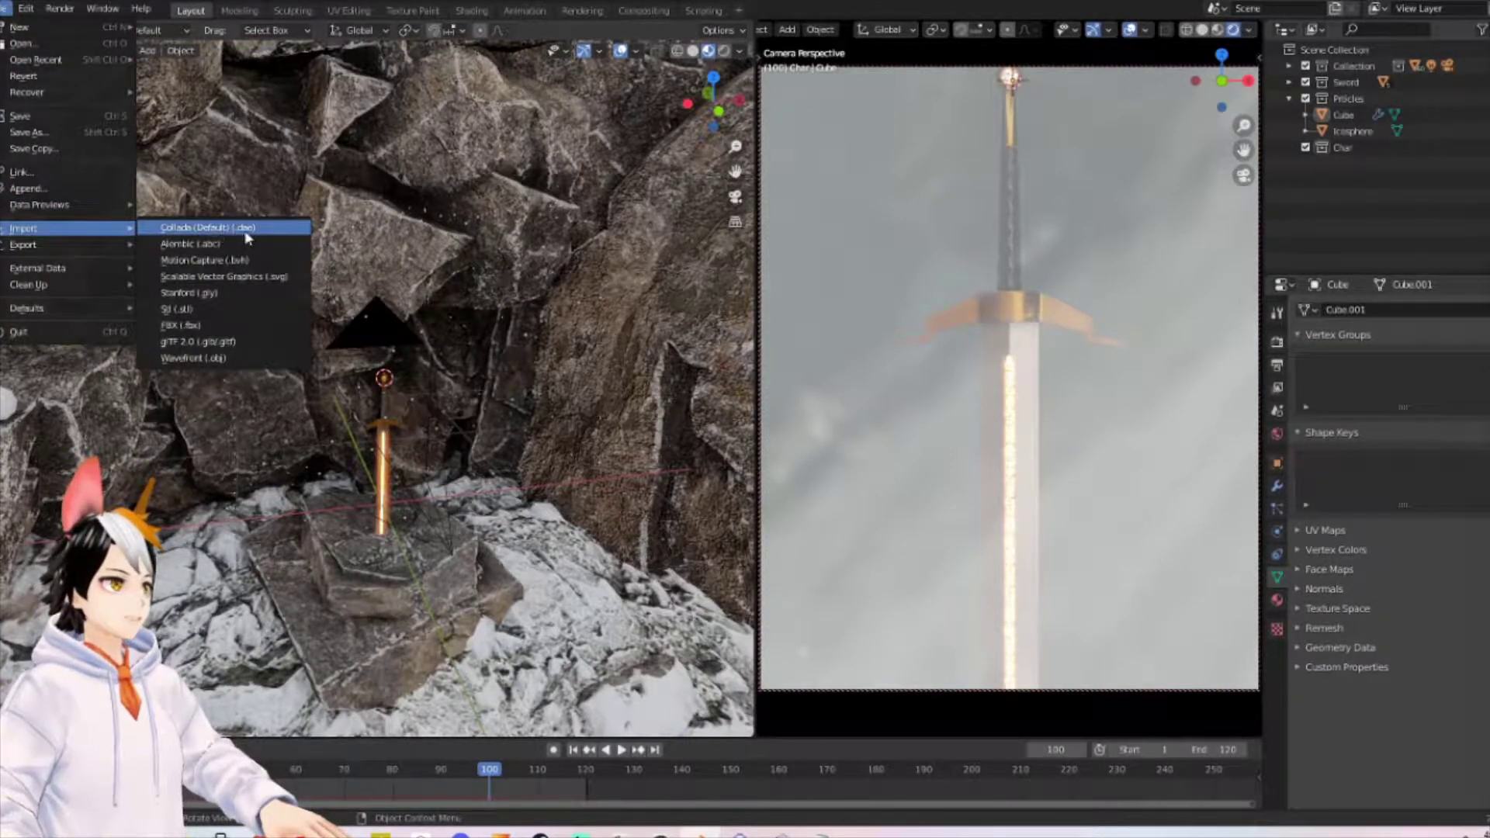
key(Escape)
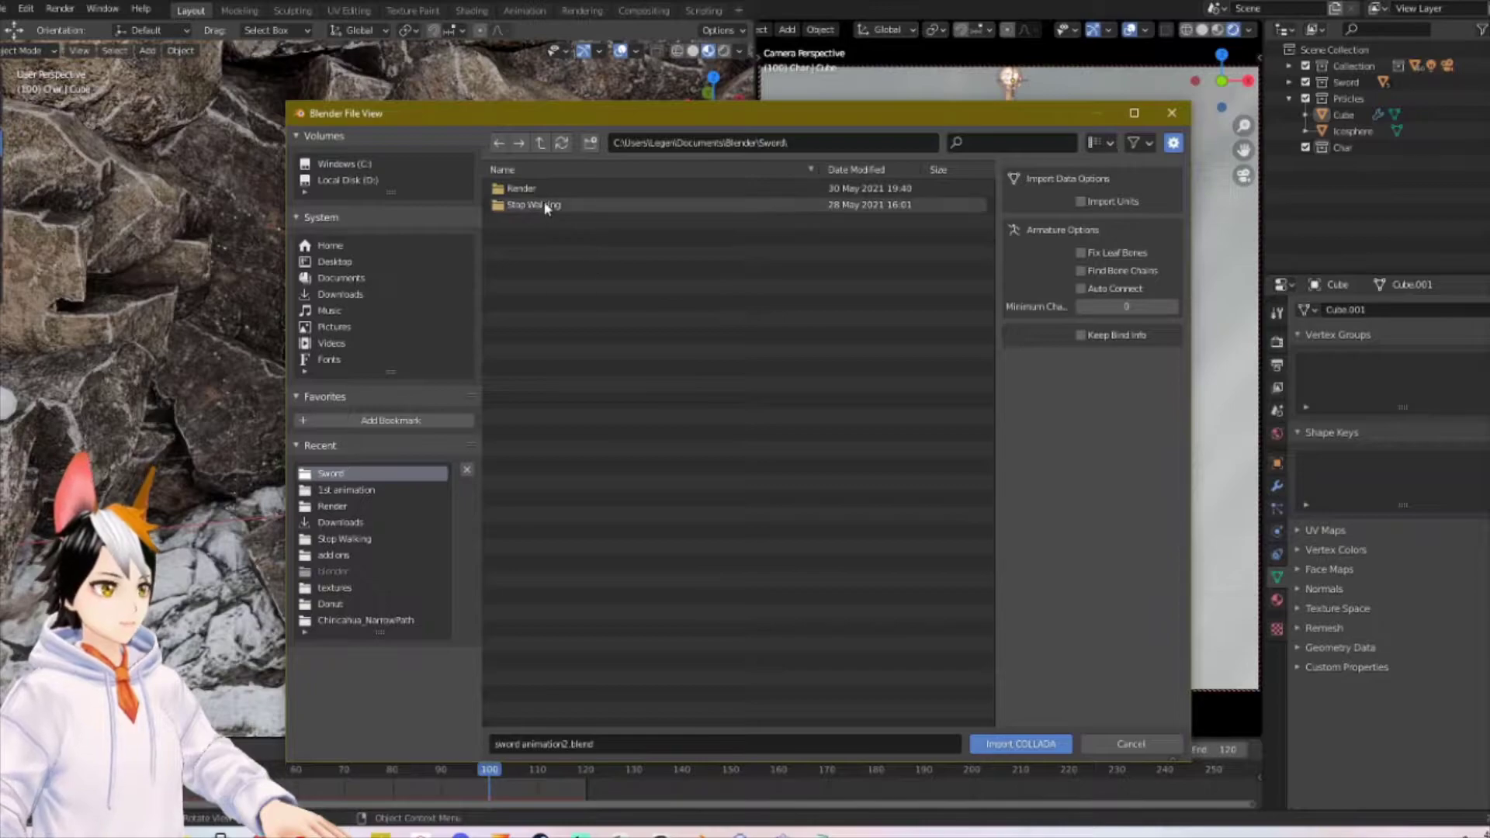
click(543, 206)
click(573, 206)
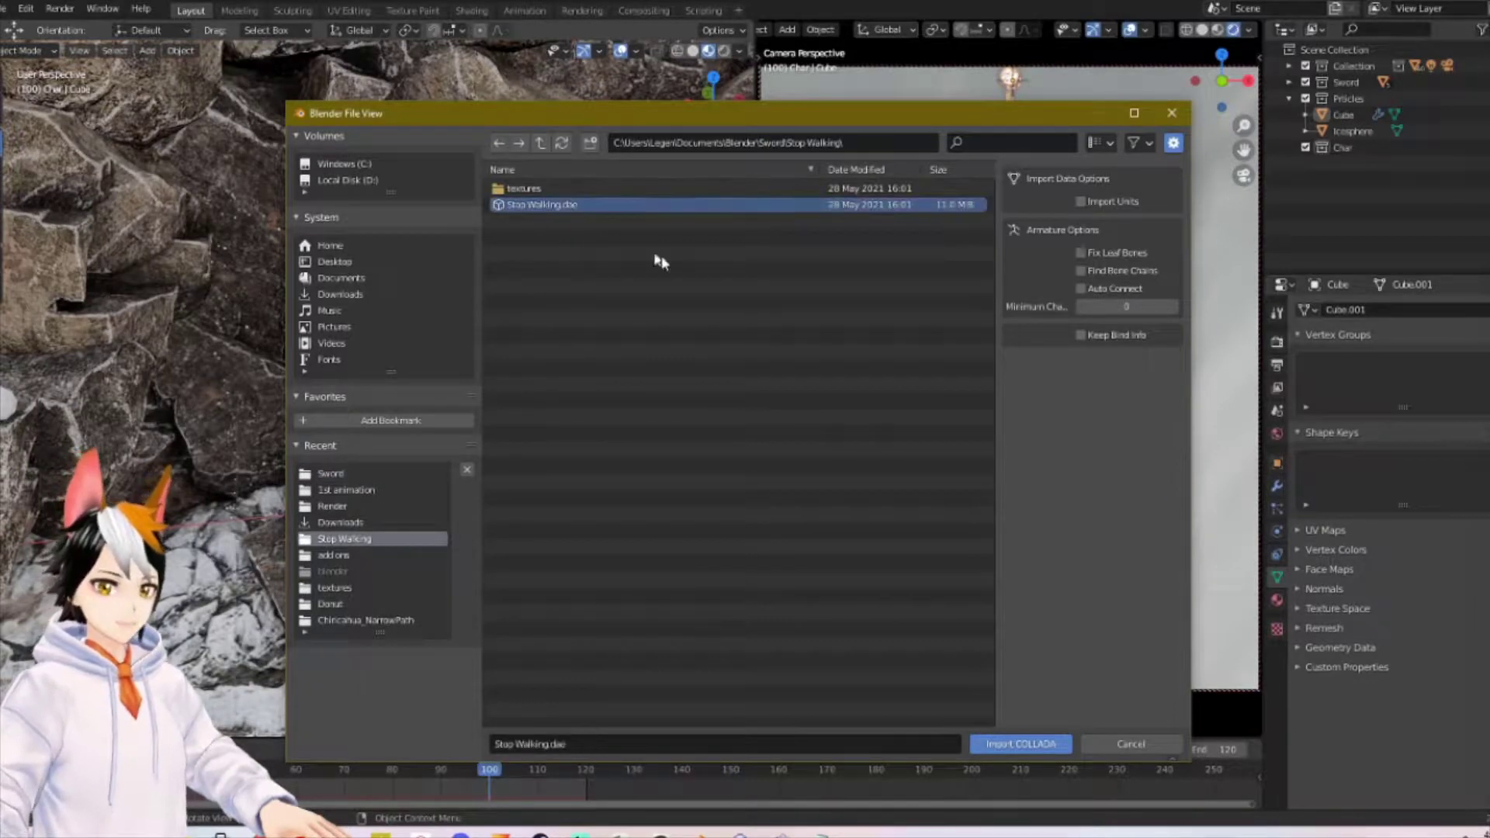
click(1022, 745)
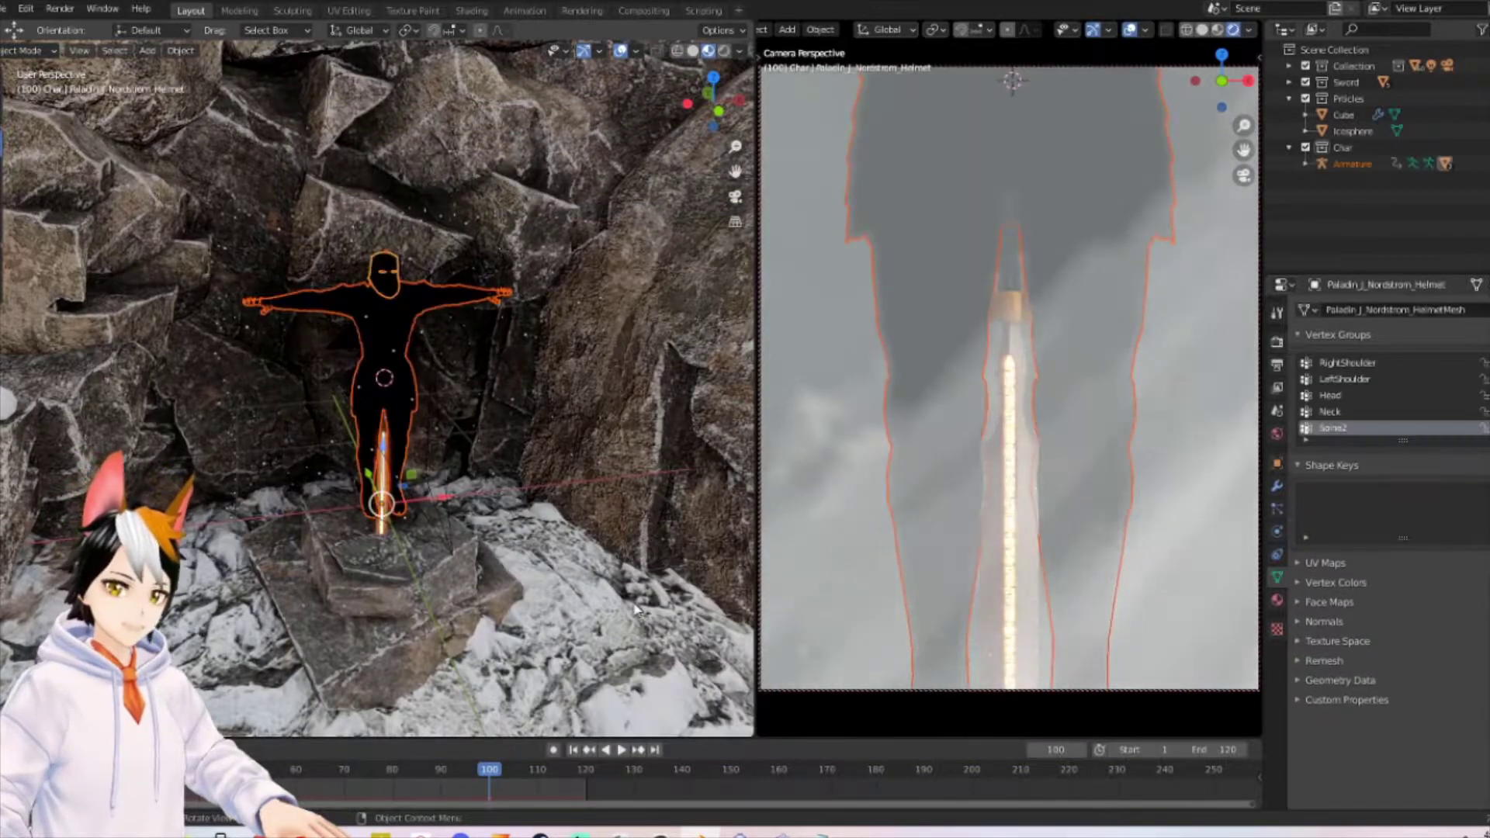
click(622, 750)
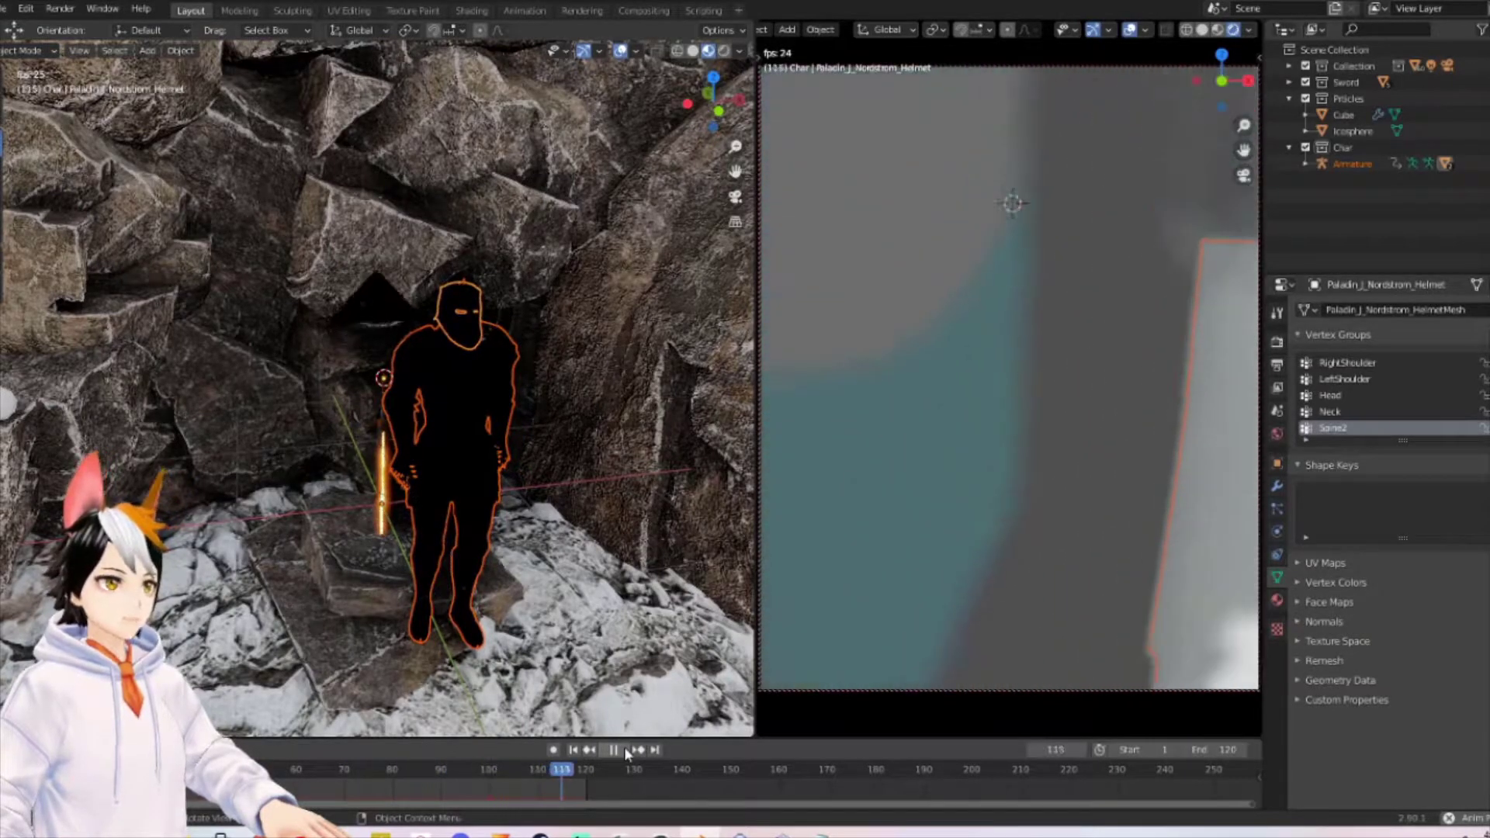
click(612, 750)
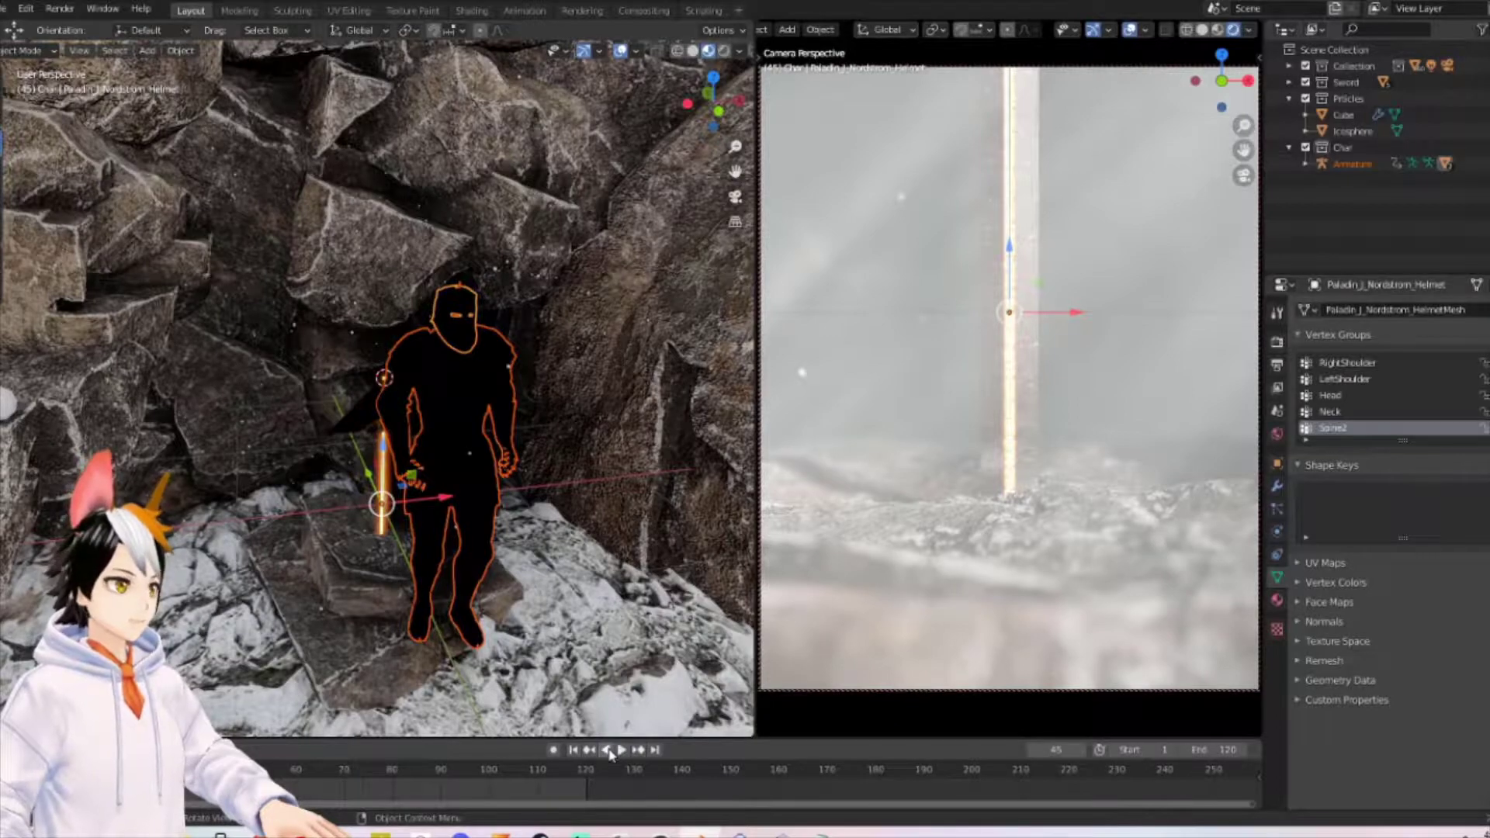
Step: Set the Alpha of the knight's Paladin_MAT material to 1.000
click(1277, 600)
scroll(1308, 640, down, 4)
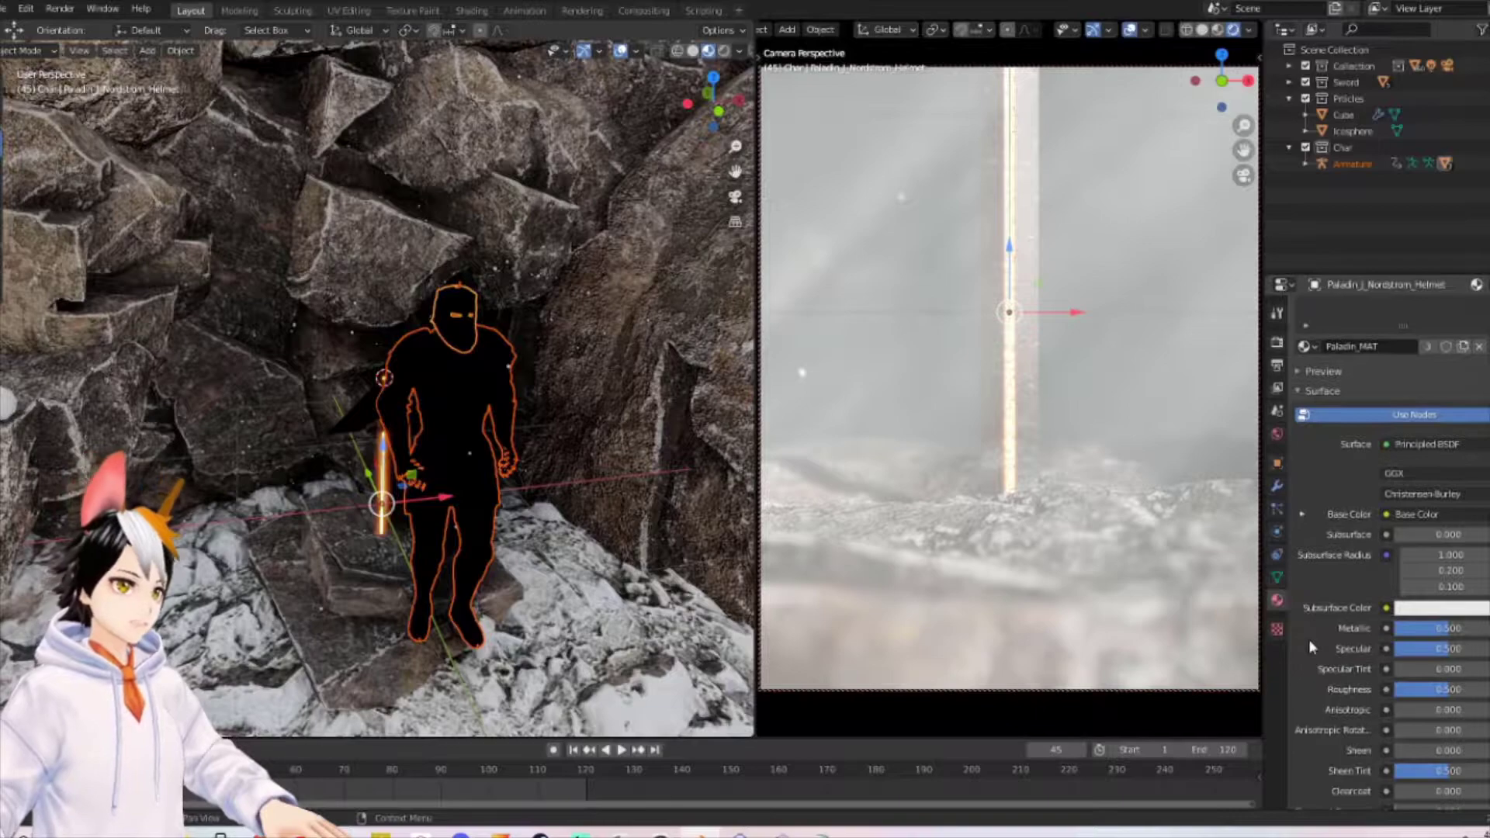
scroll(1308, 647, down, 5)
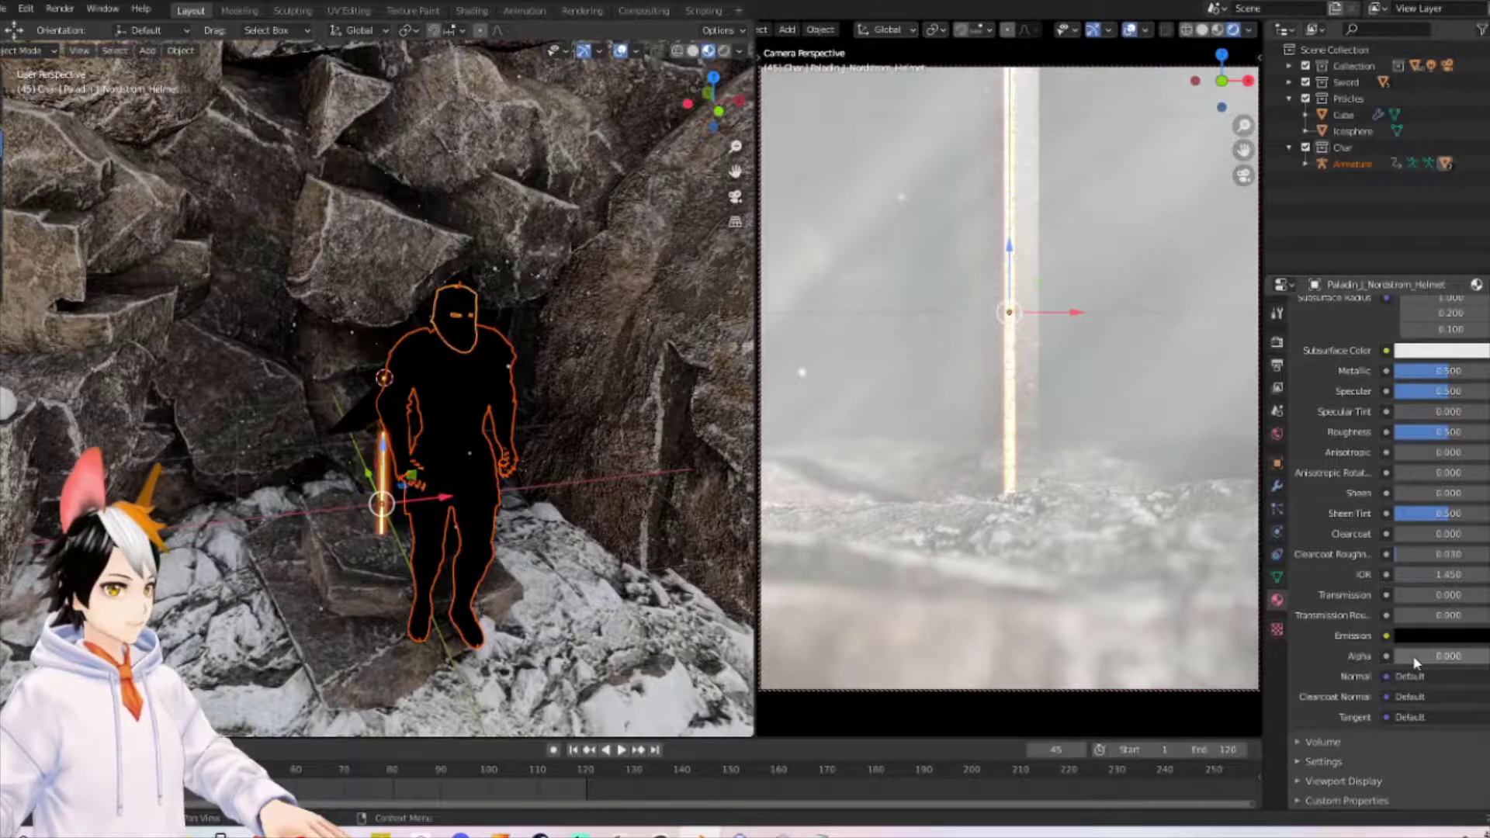
drag(1404, 657, 1467, 656)
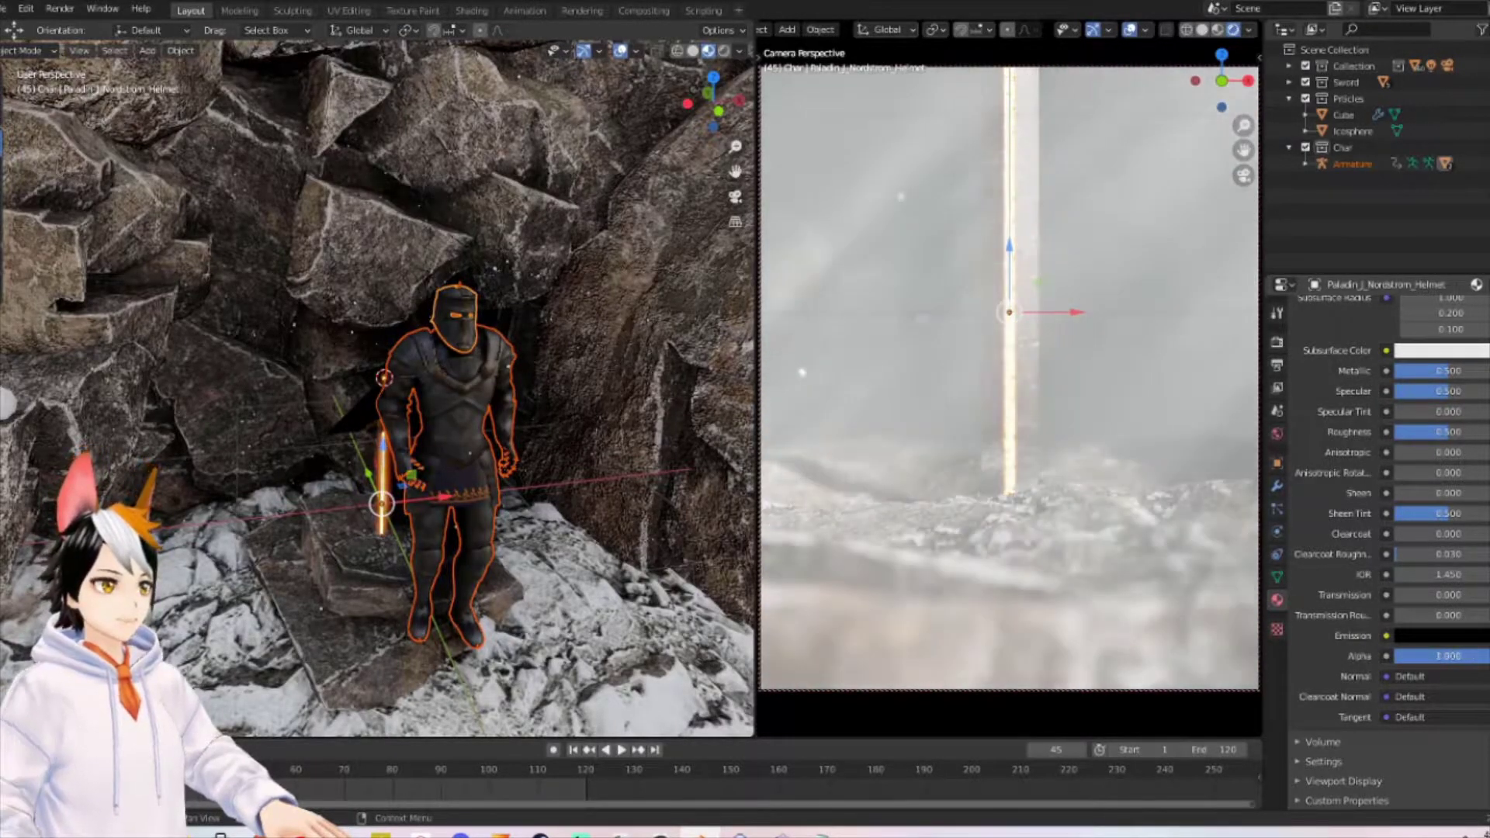
Step: Replay the textured knight's animation, and undo the alpha change and the COLLADA import
middle_drag(524, 441, 357, 667)
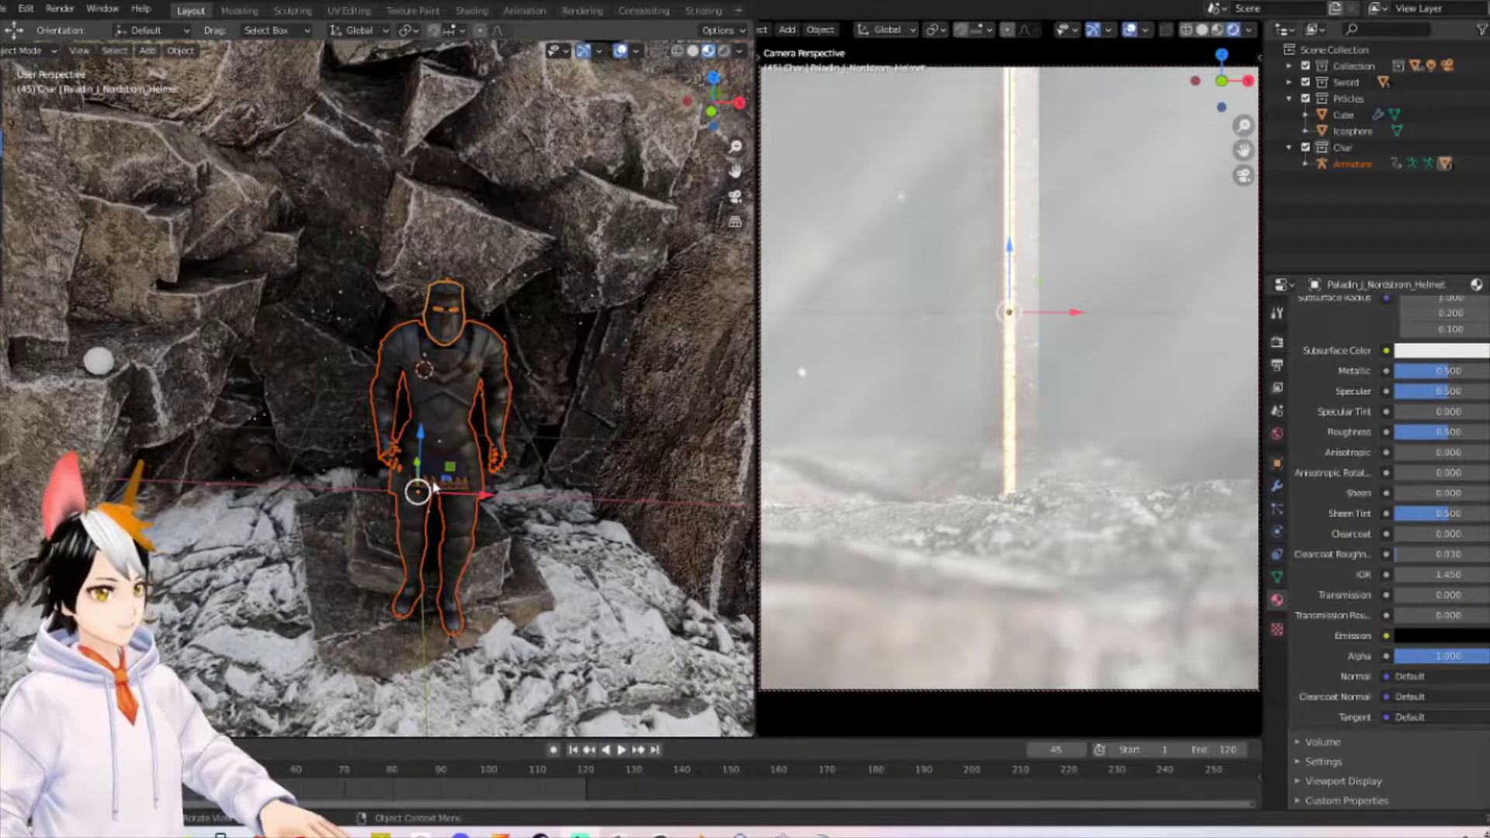
middle_drag(435, 487, 592, 701)
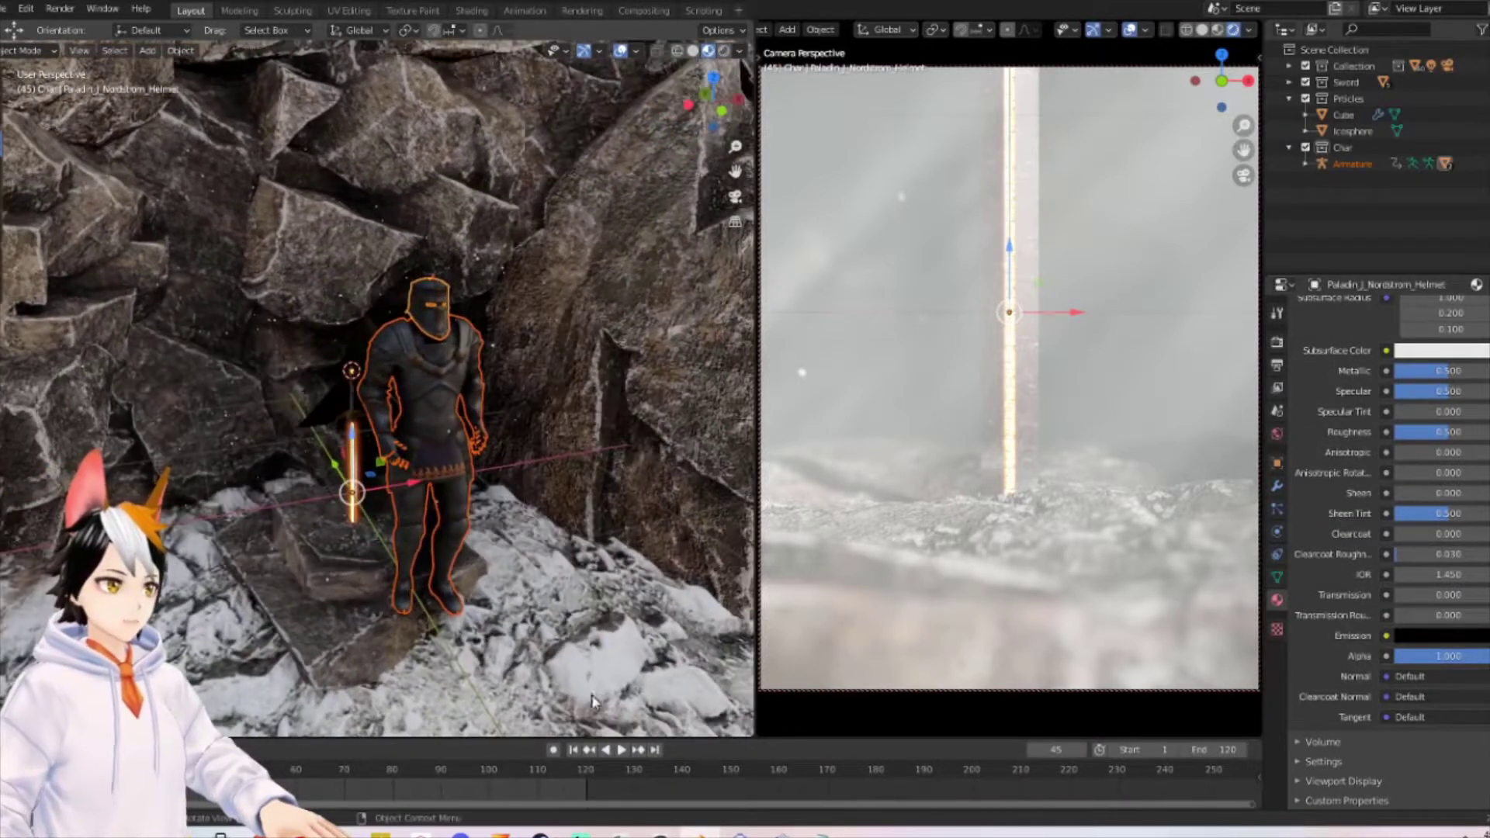
click(621, 750)
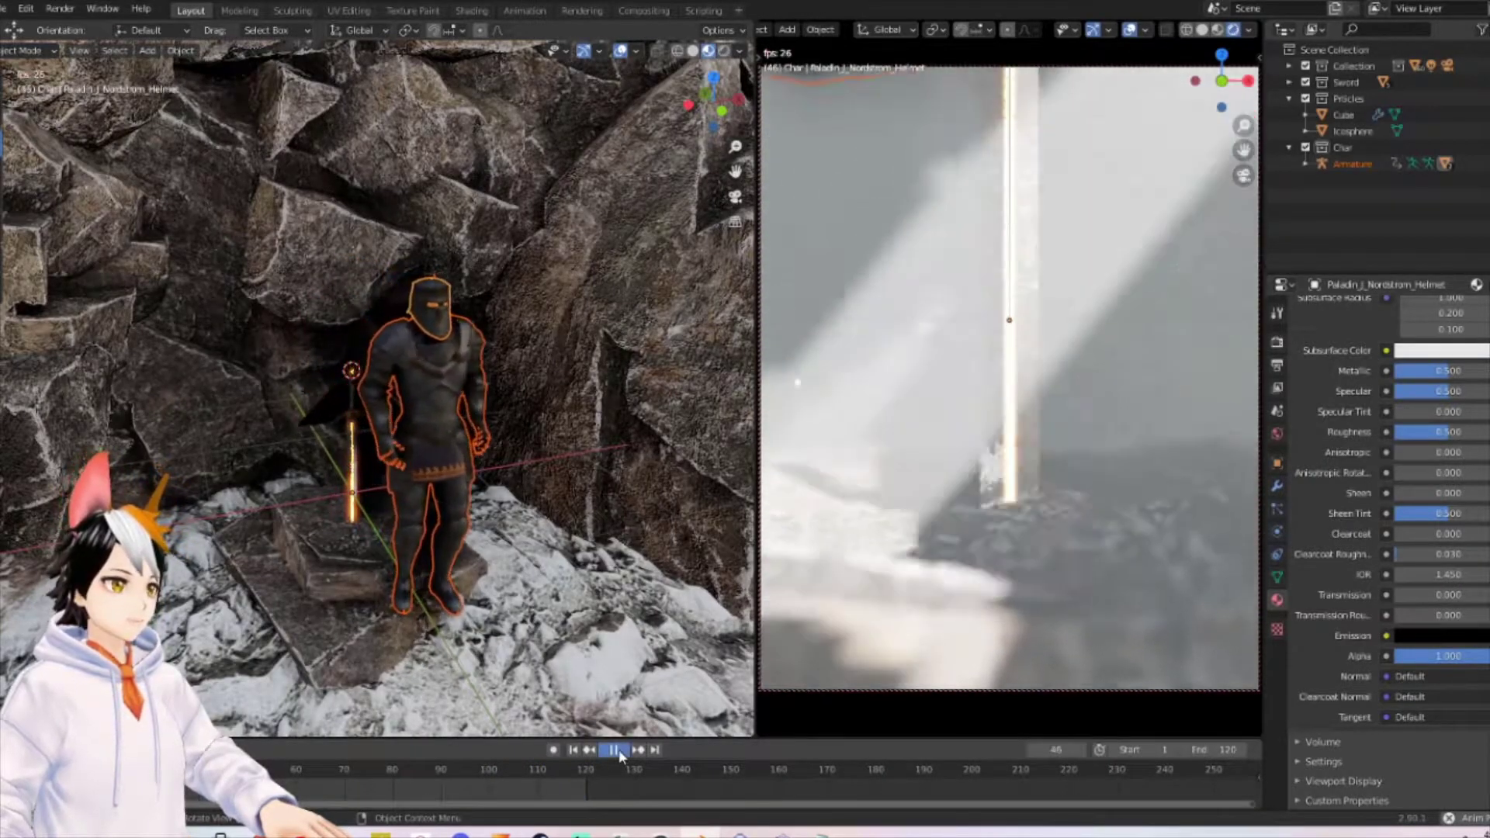
click(615, 750)
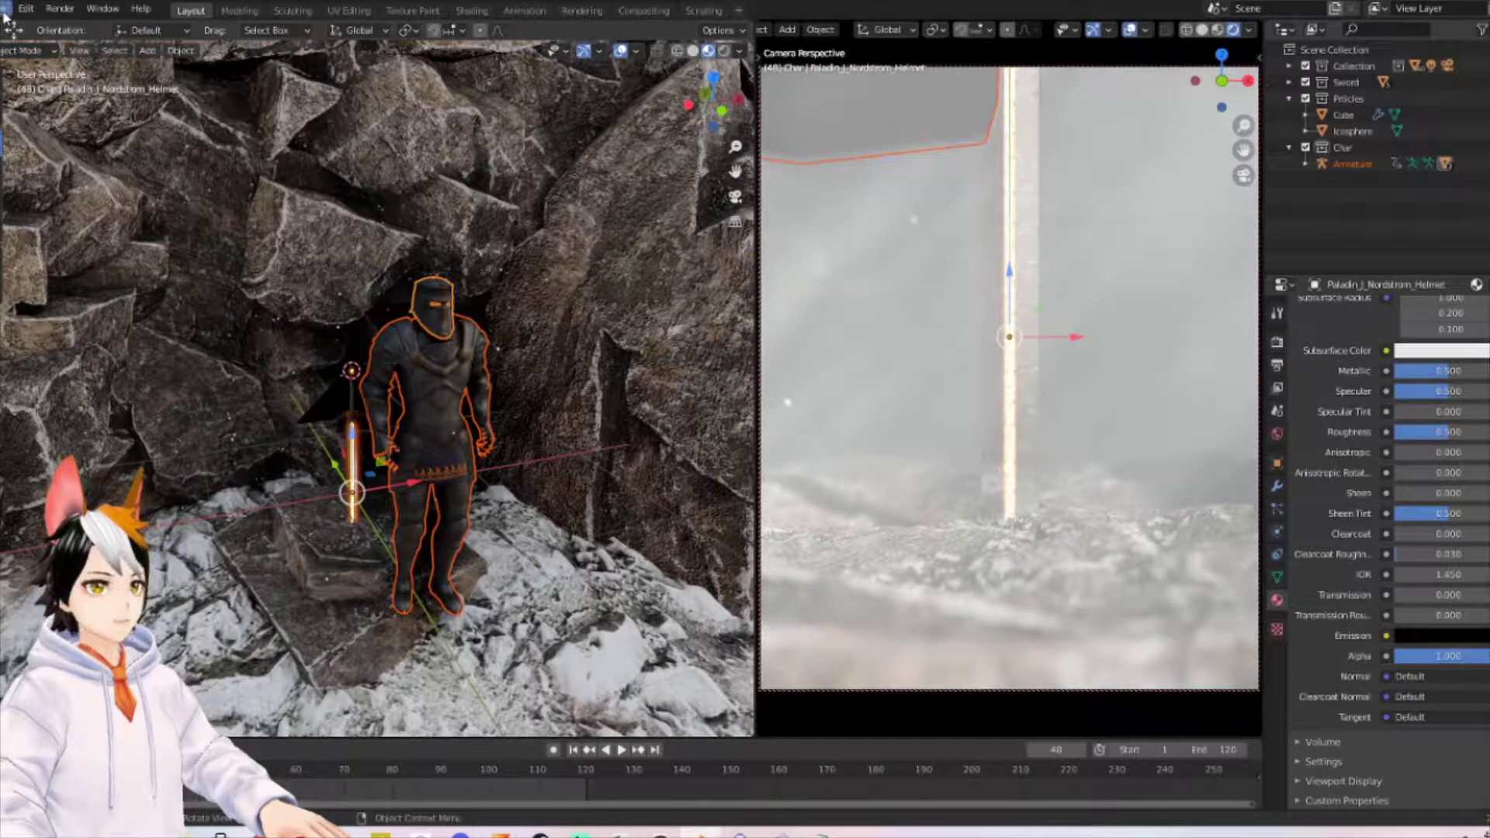
key(Up)
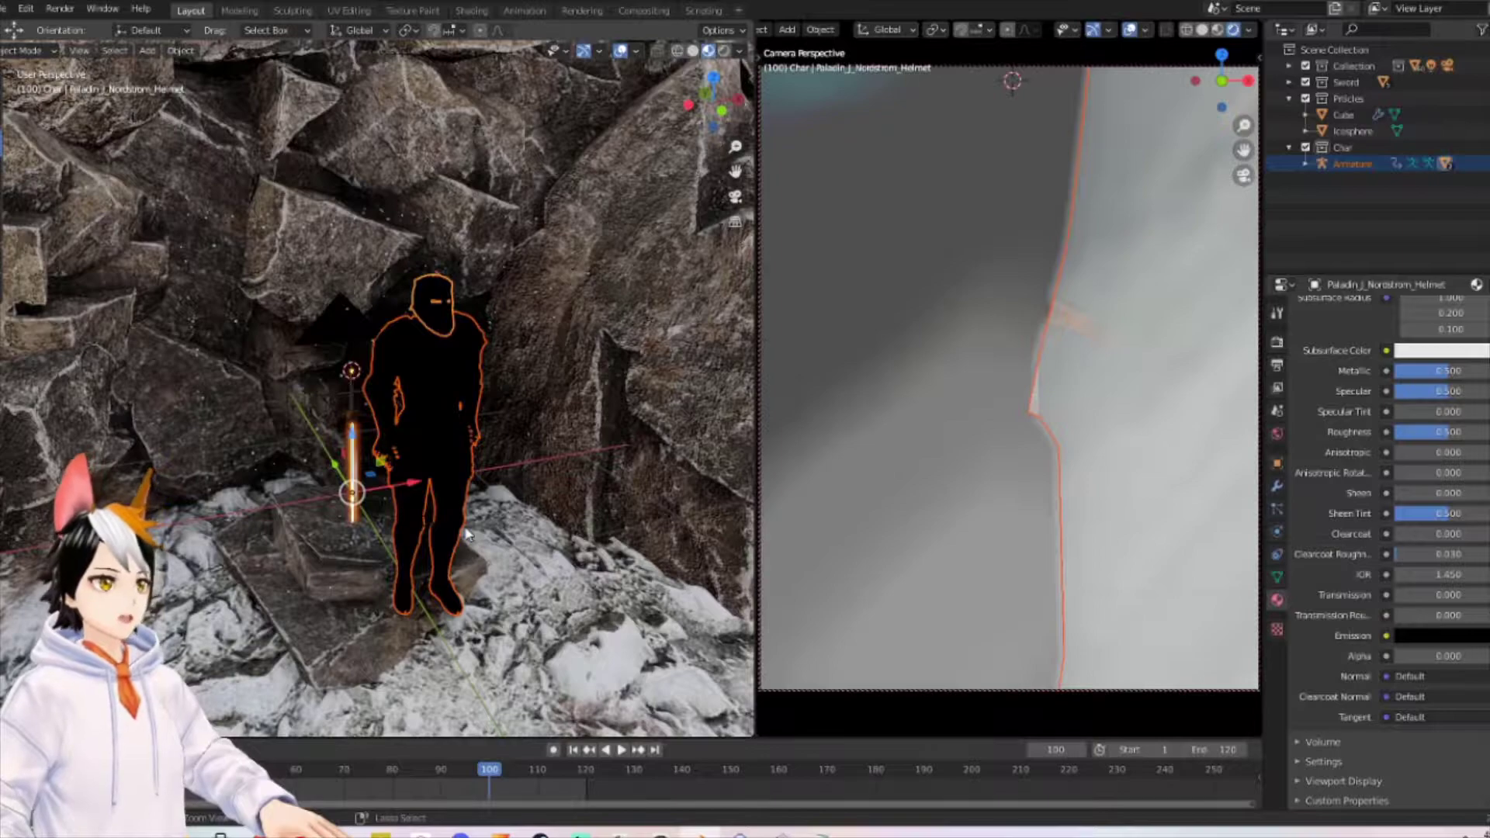
key(ctrl+z)
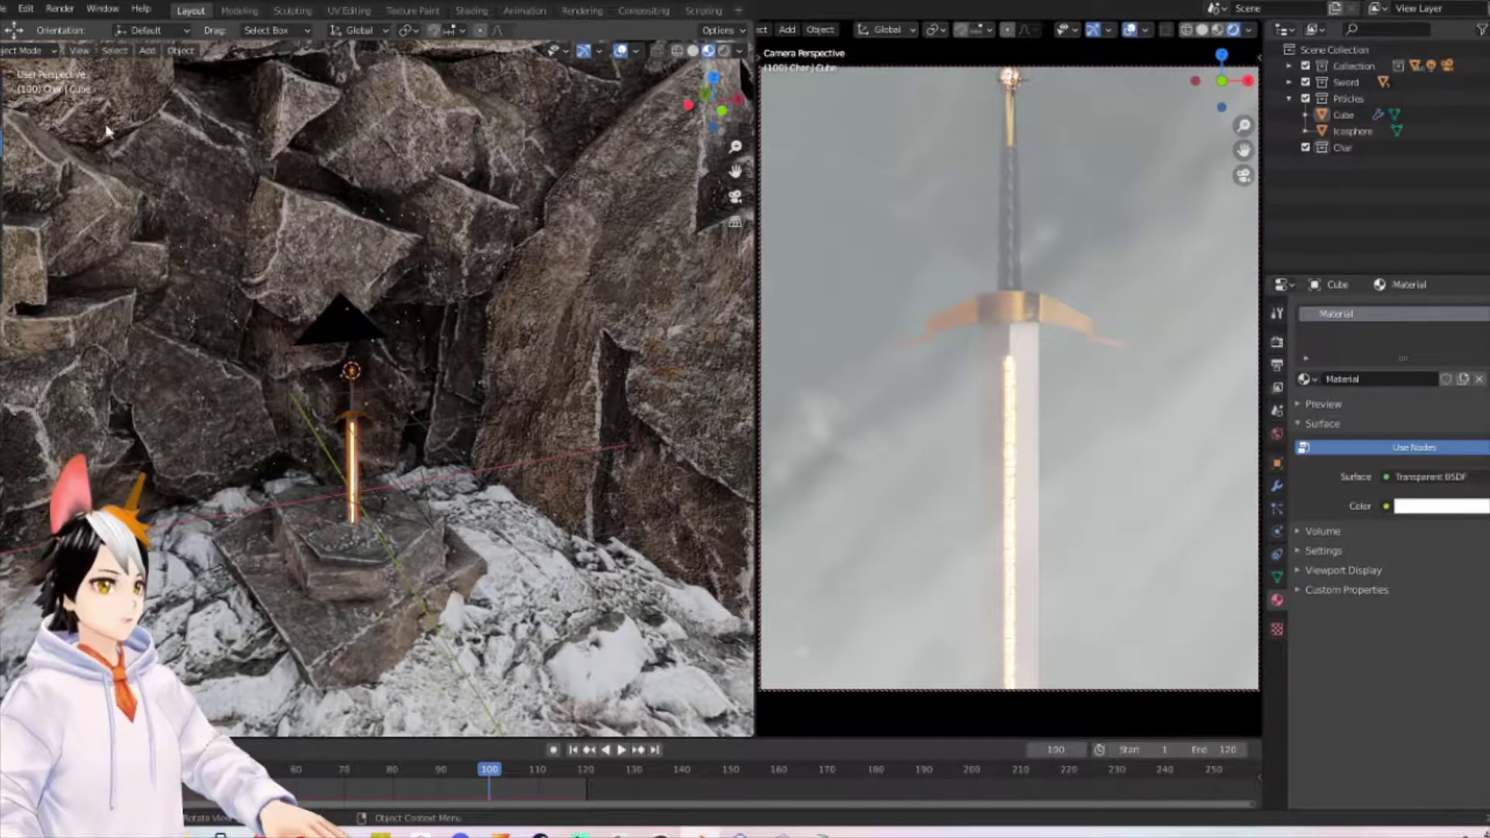
Step: Import Stop Walking.fbx from the Sword folder with the default FBX options
click(6, 9)
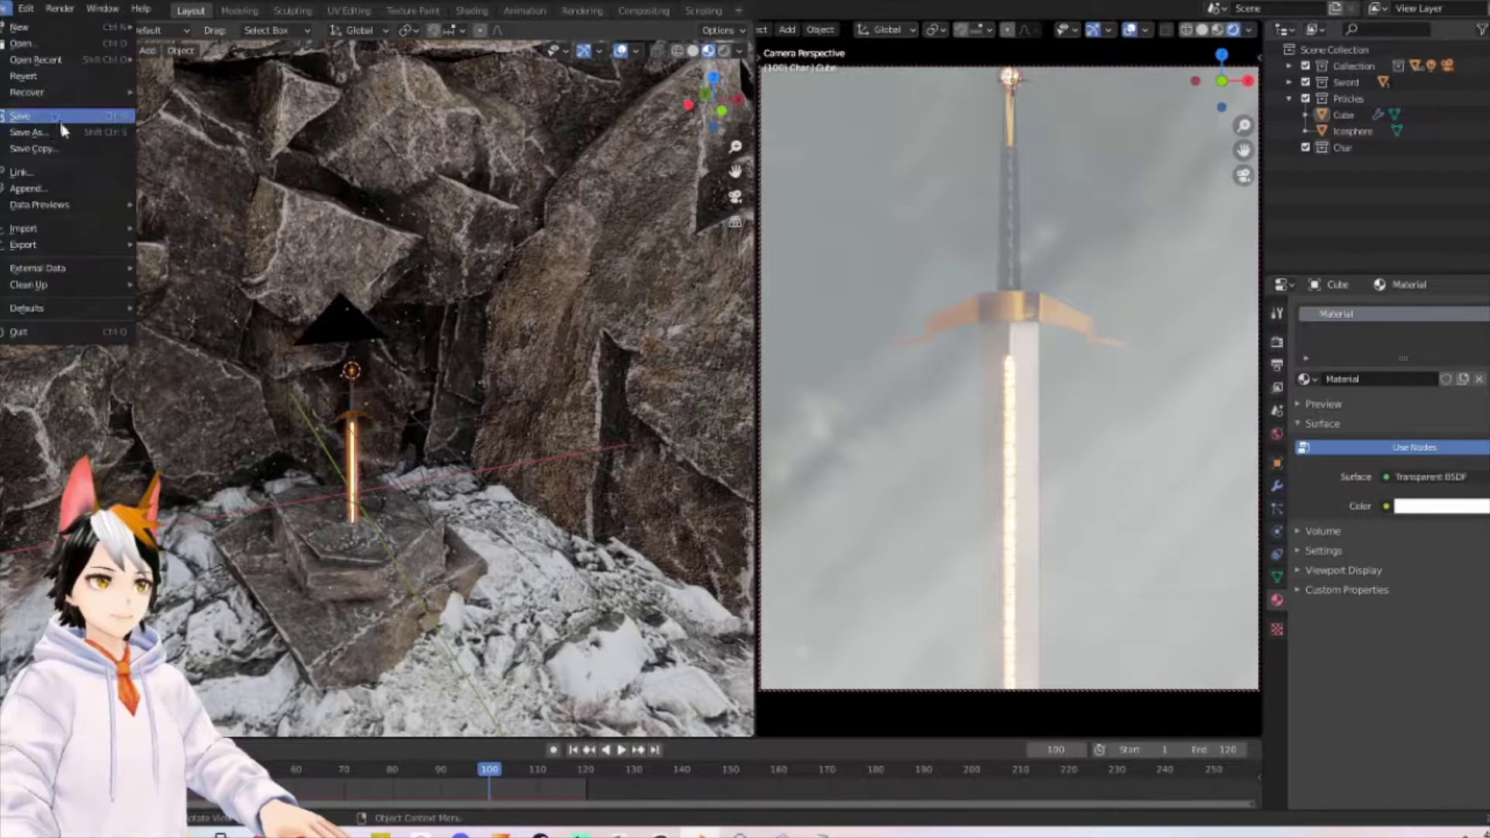
mouse_move(113, 232)
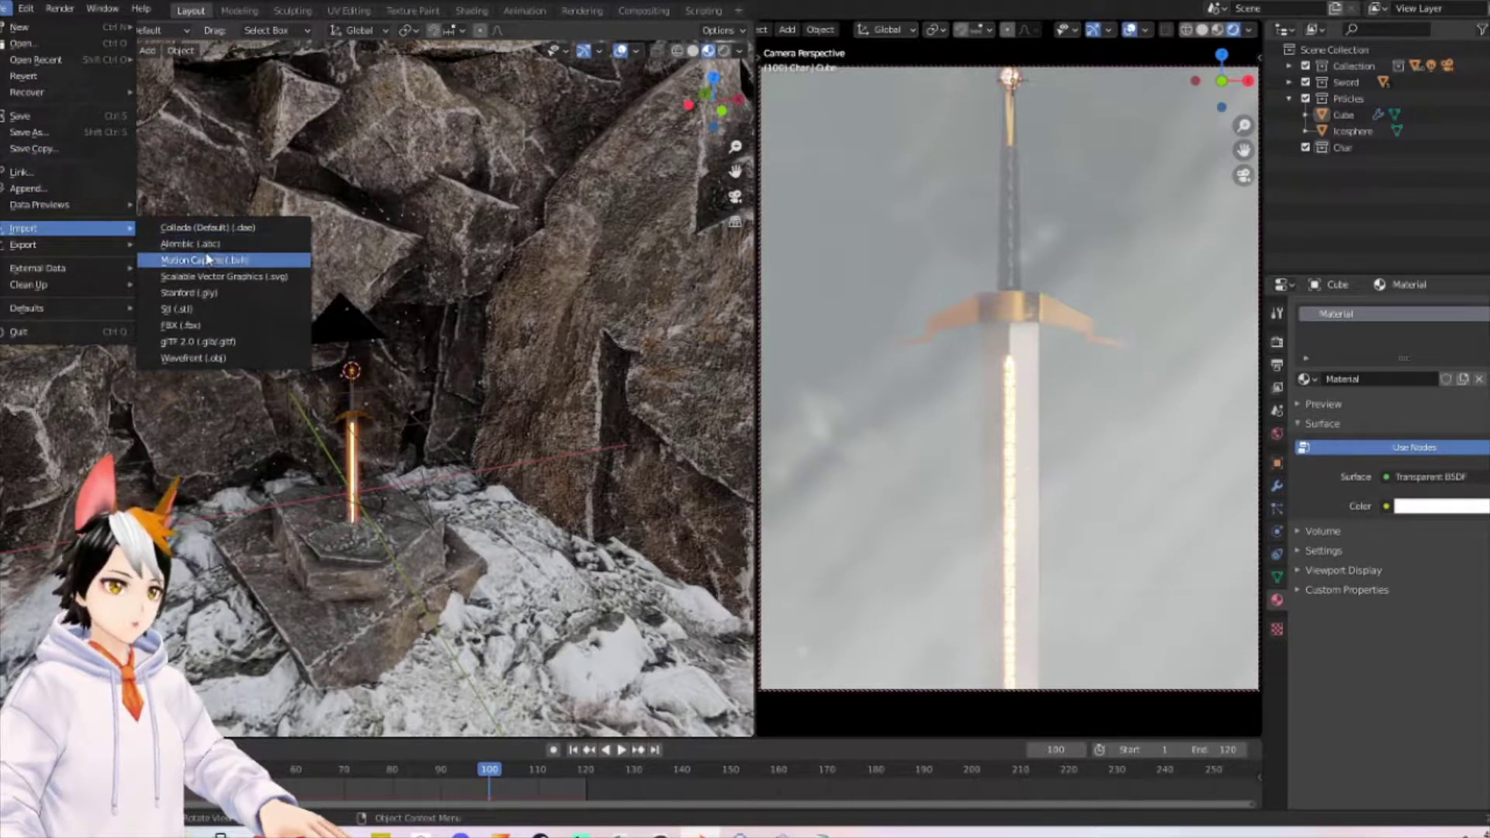
click(217, 324)
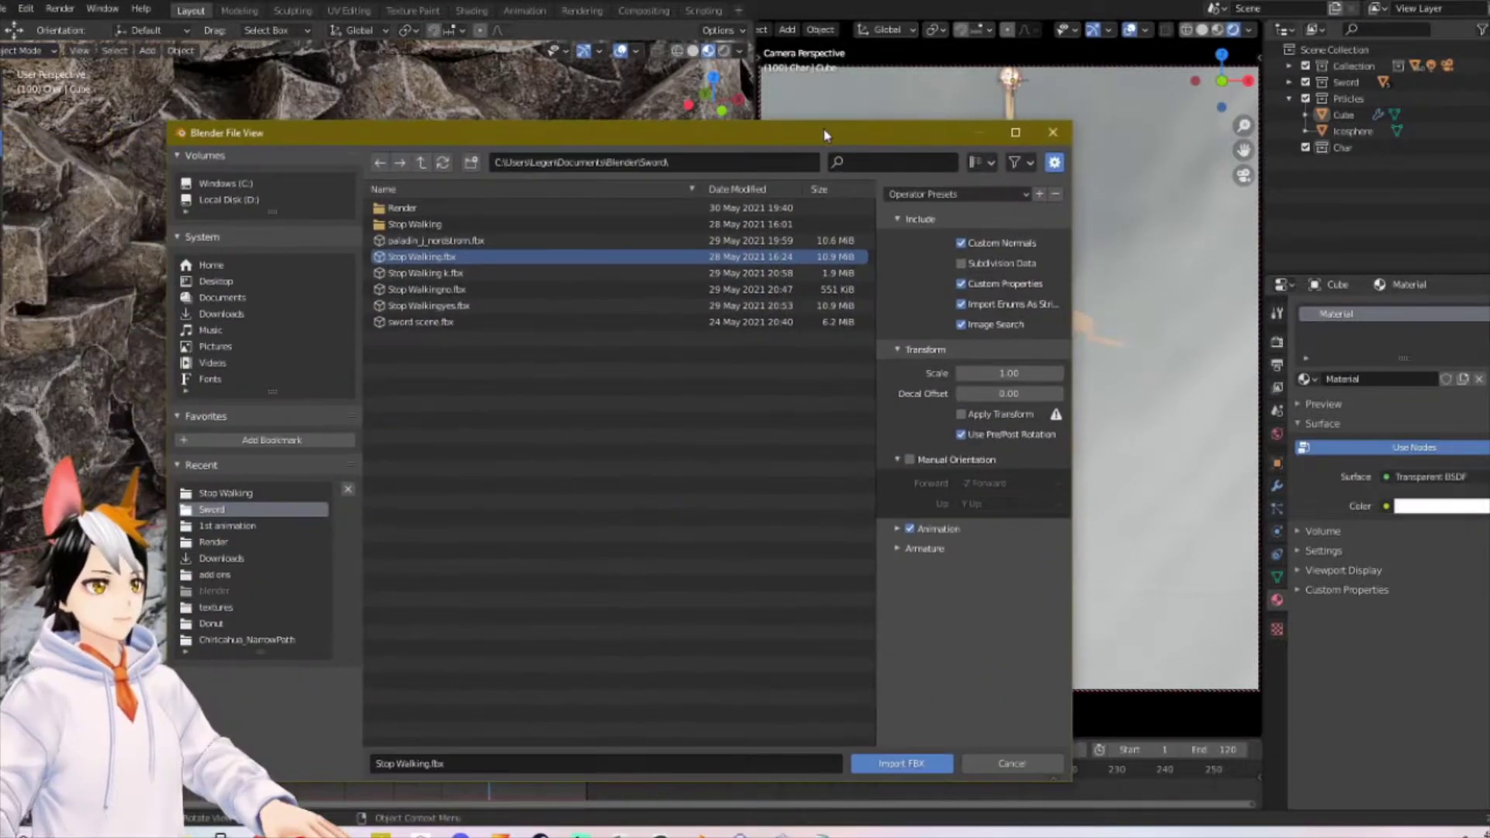
drag(818, 140, 804, 99)
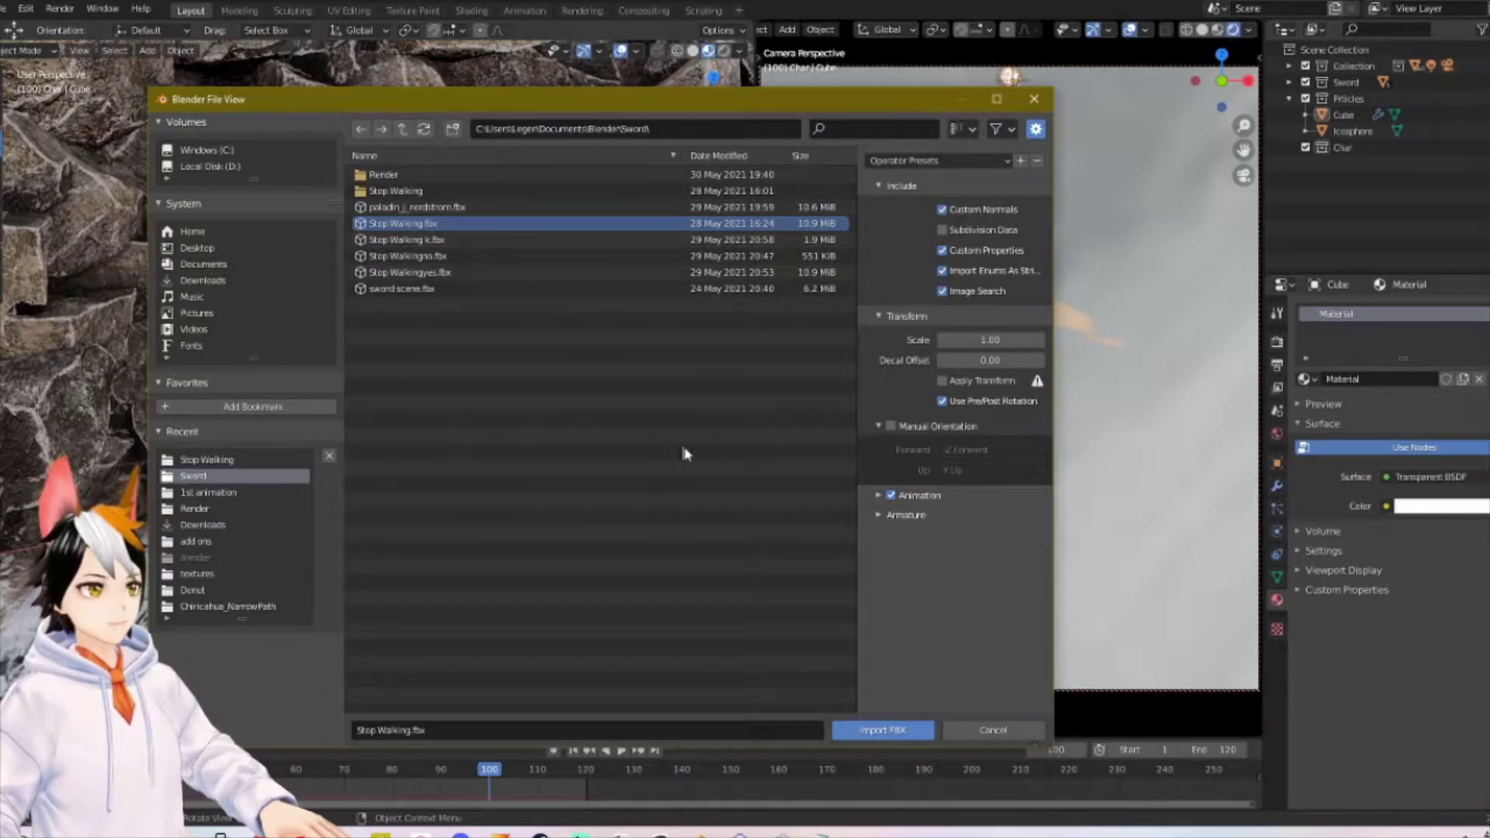
click(890, 731)
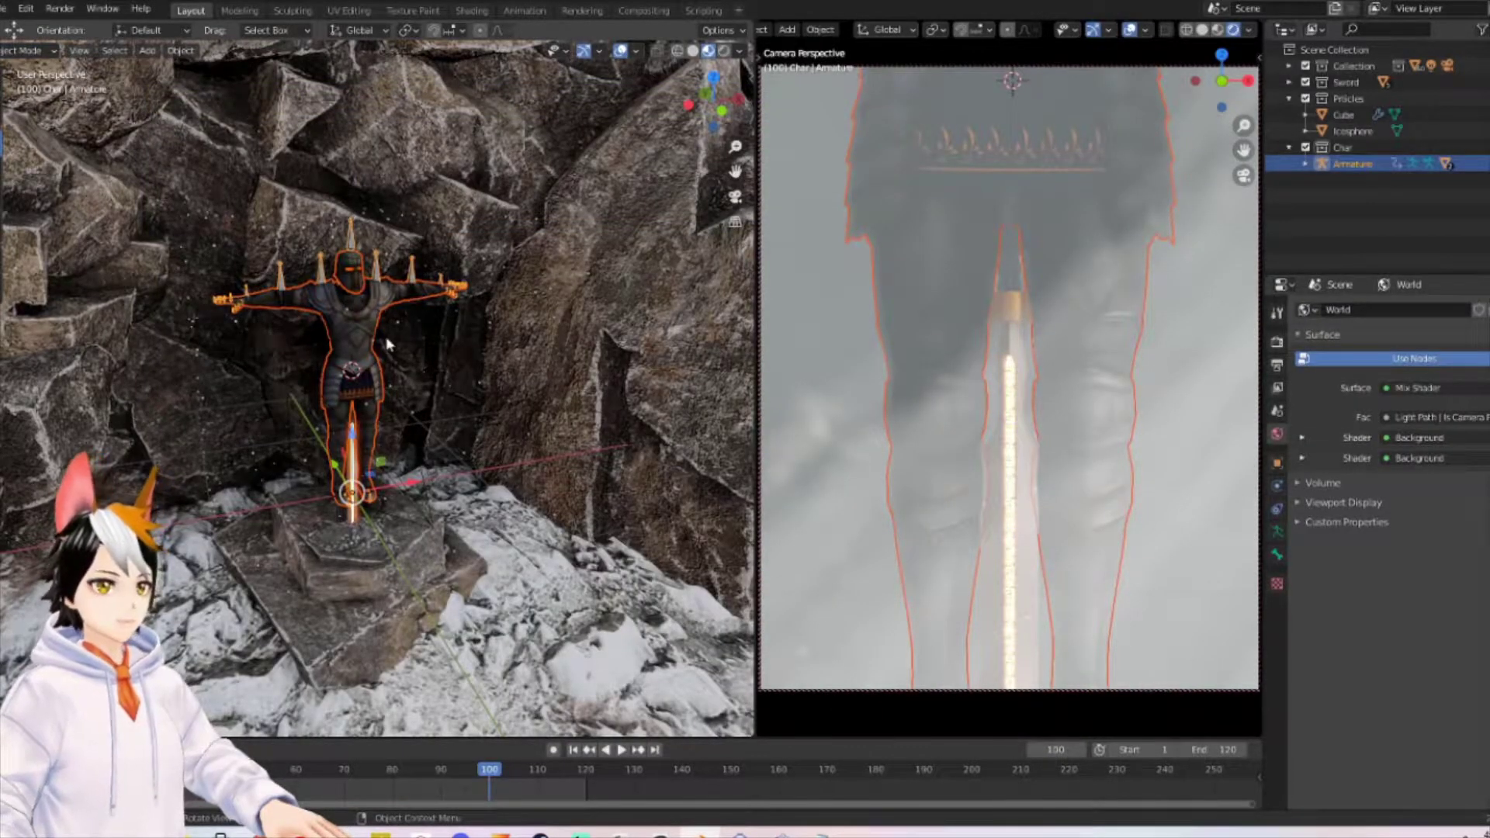
scroll(386, 344, up, 4)
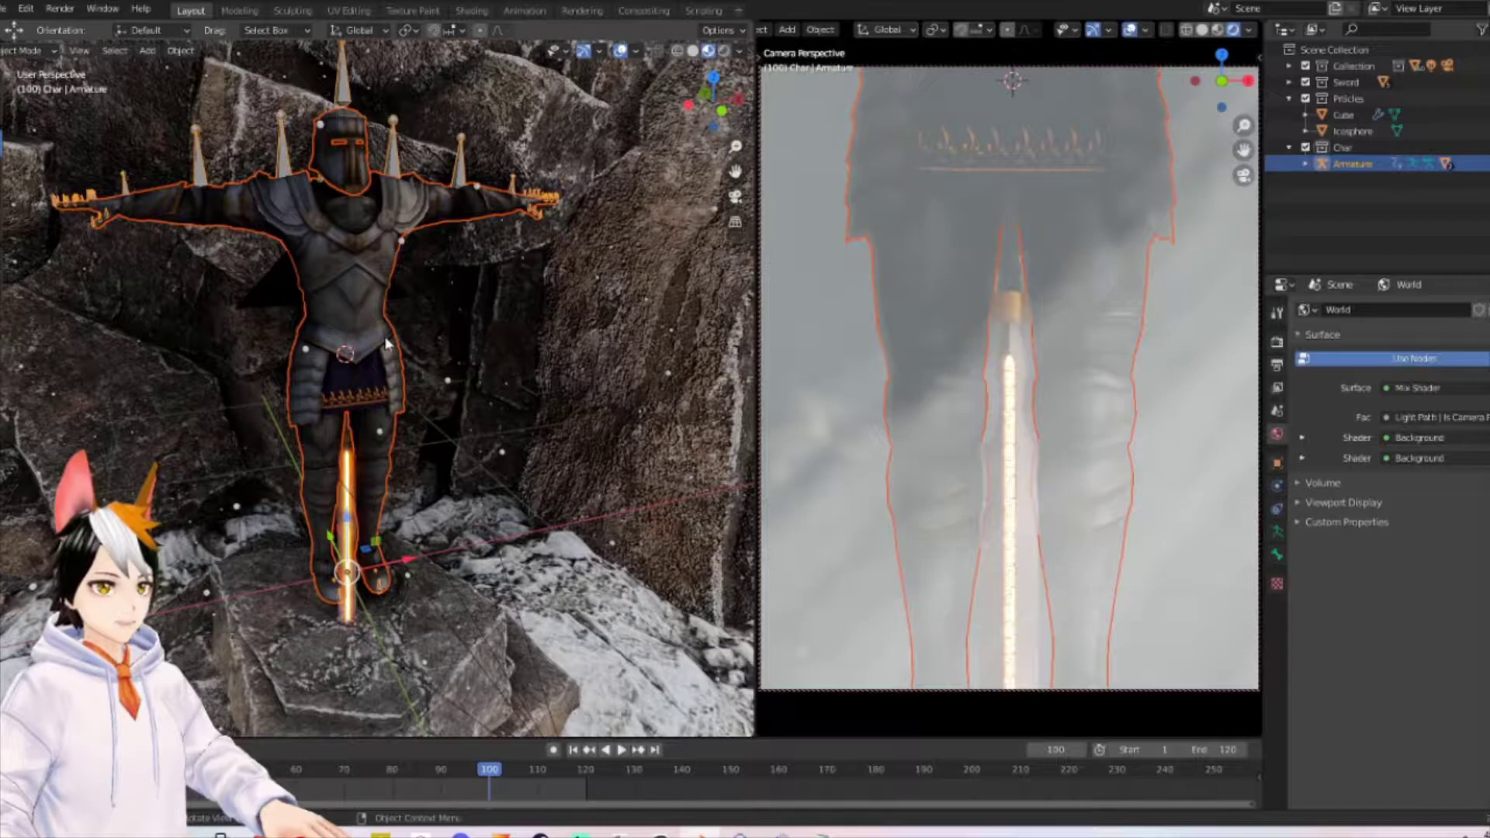
mouse_move(462, 344)
middle_down()
mouse_move(410, 318)
mouse_move(458, 326)
middle_up()
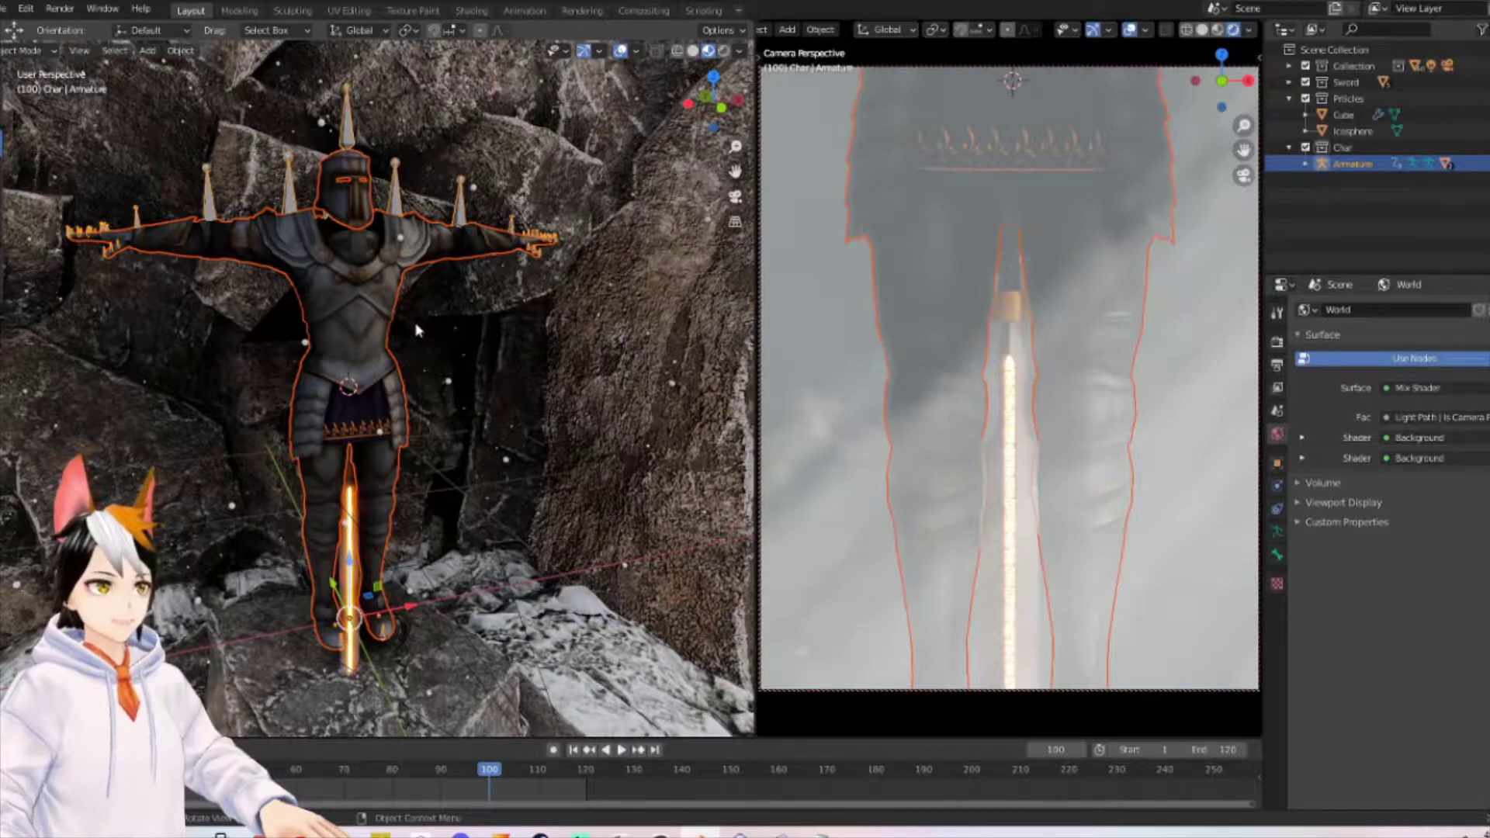
Step: Examine the imported knight and the objects under its Armature in the Char collection
shift+middle_drag(396, 306, 493, 614)
scroll(433, 508, up, 3)
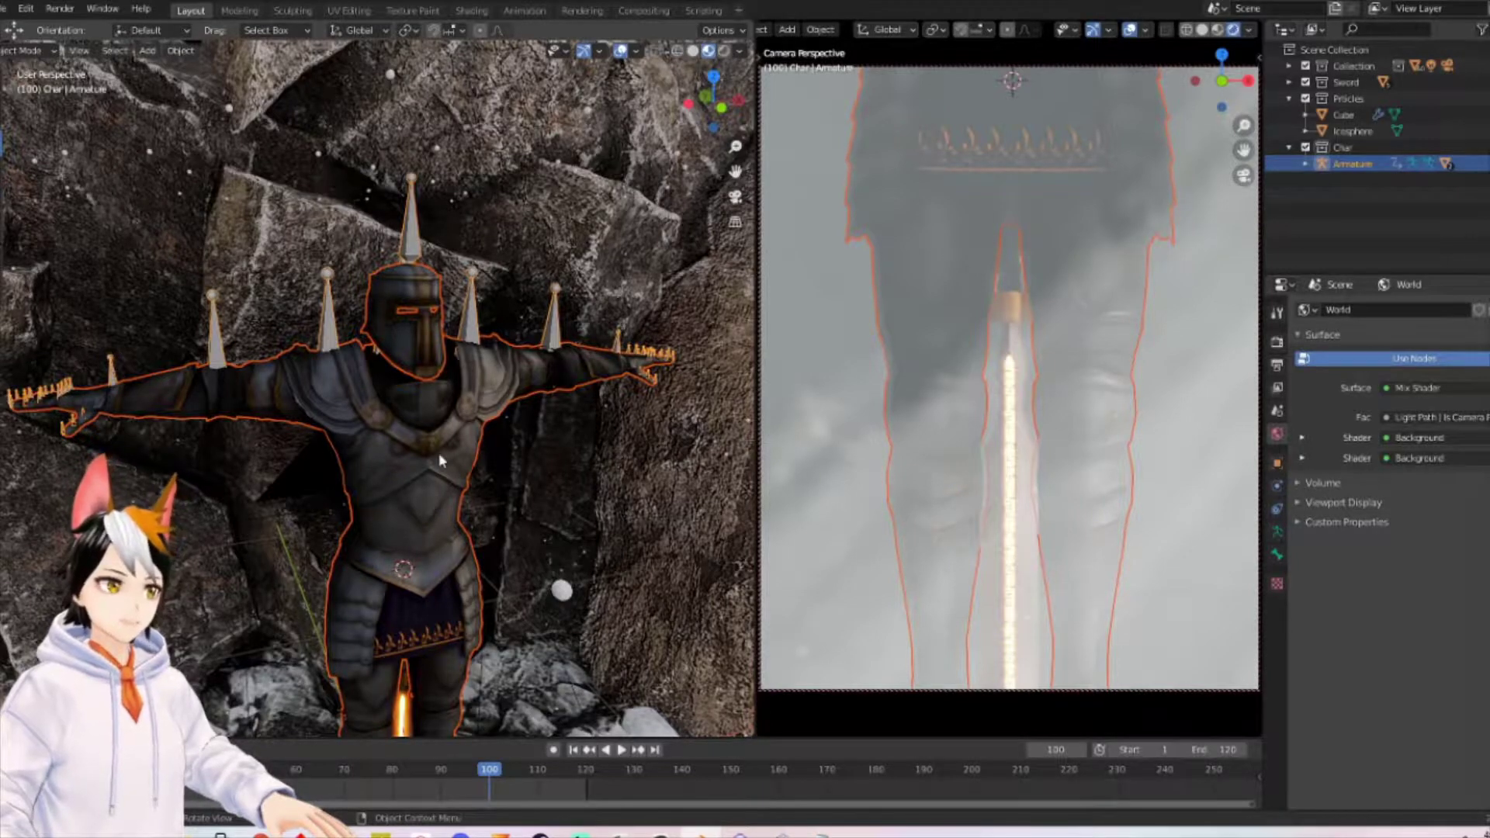
shift+middle_drag(500, 463, 469, 416)
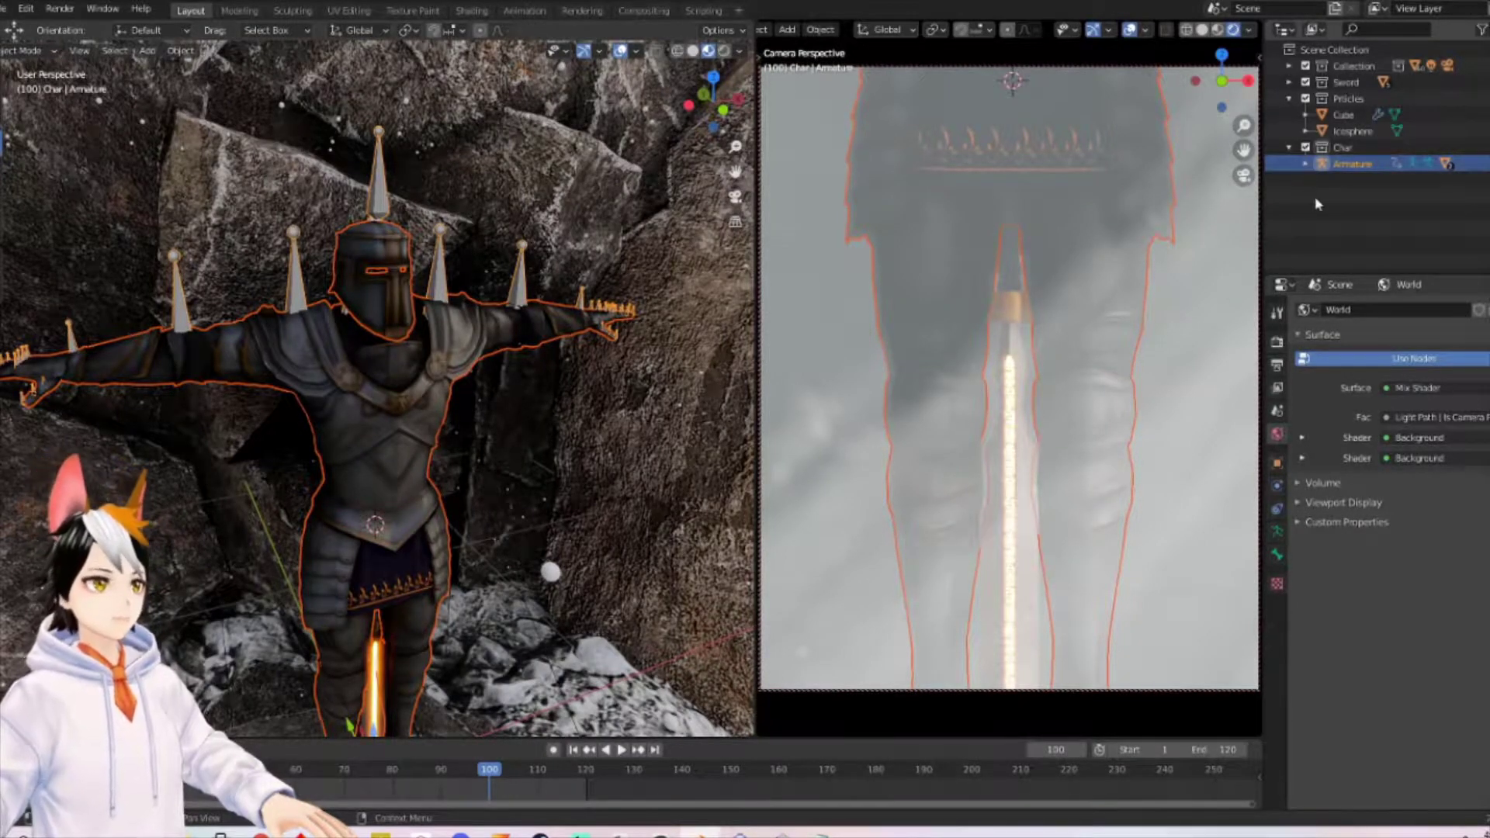
click(1306, 165)
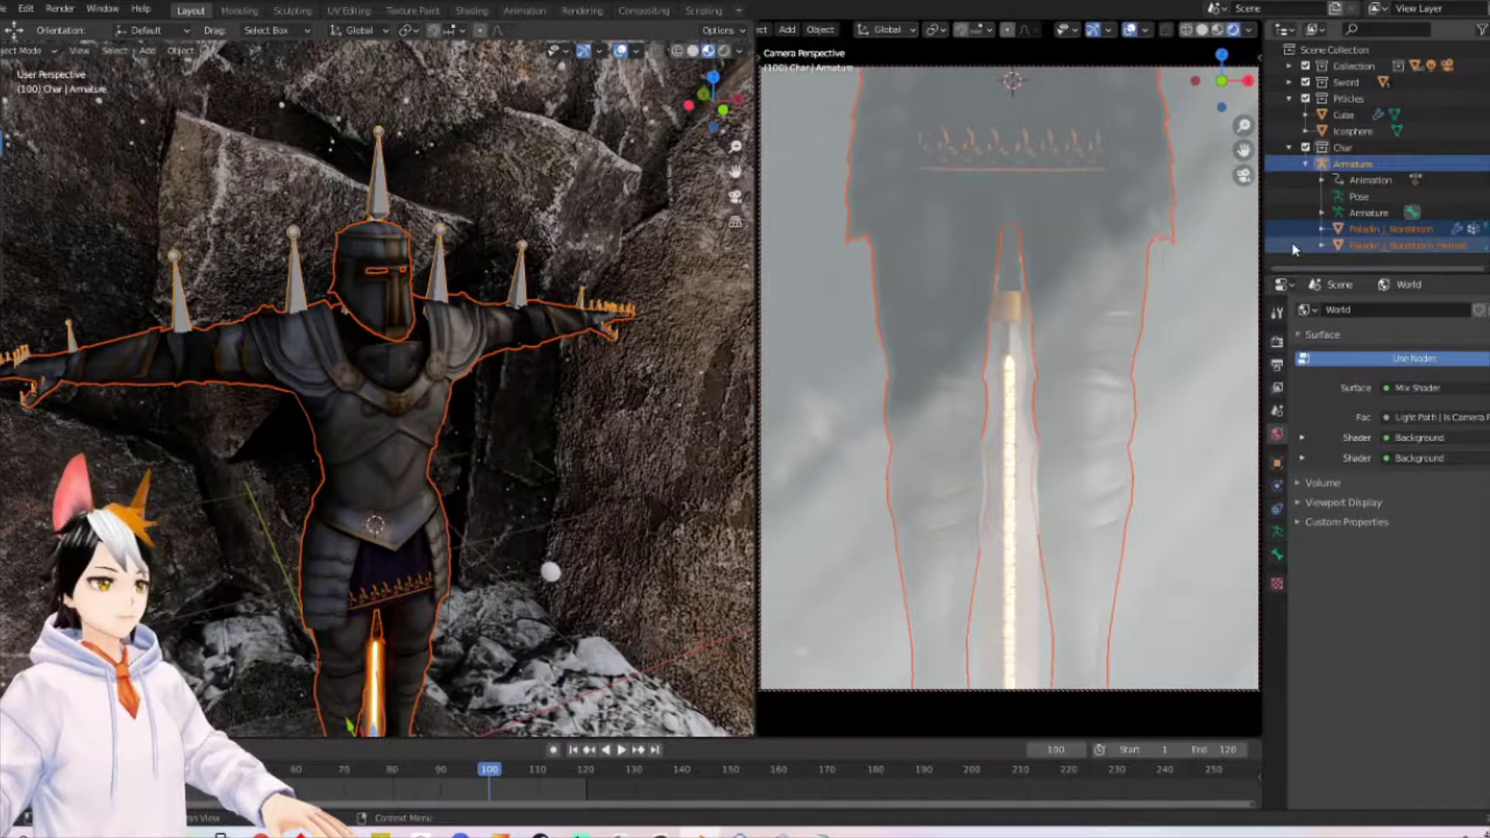
click(1308, 166)
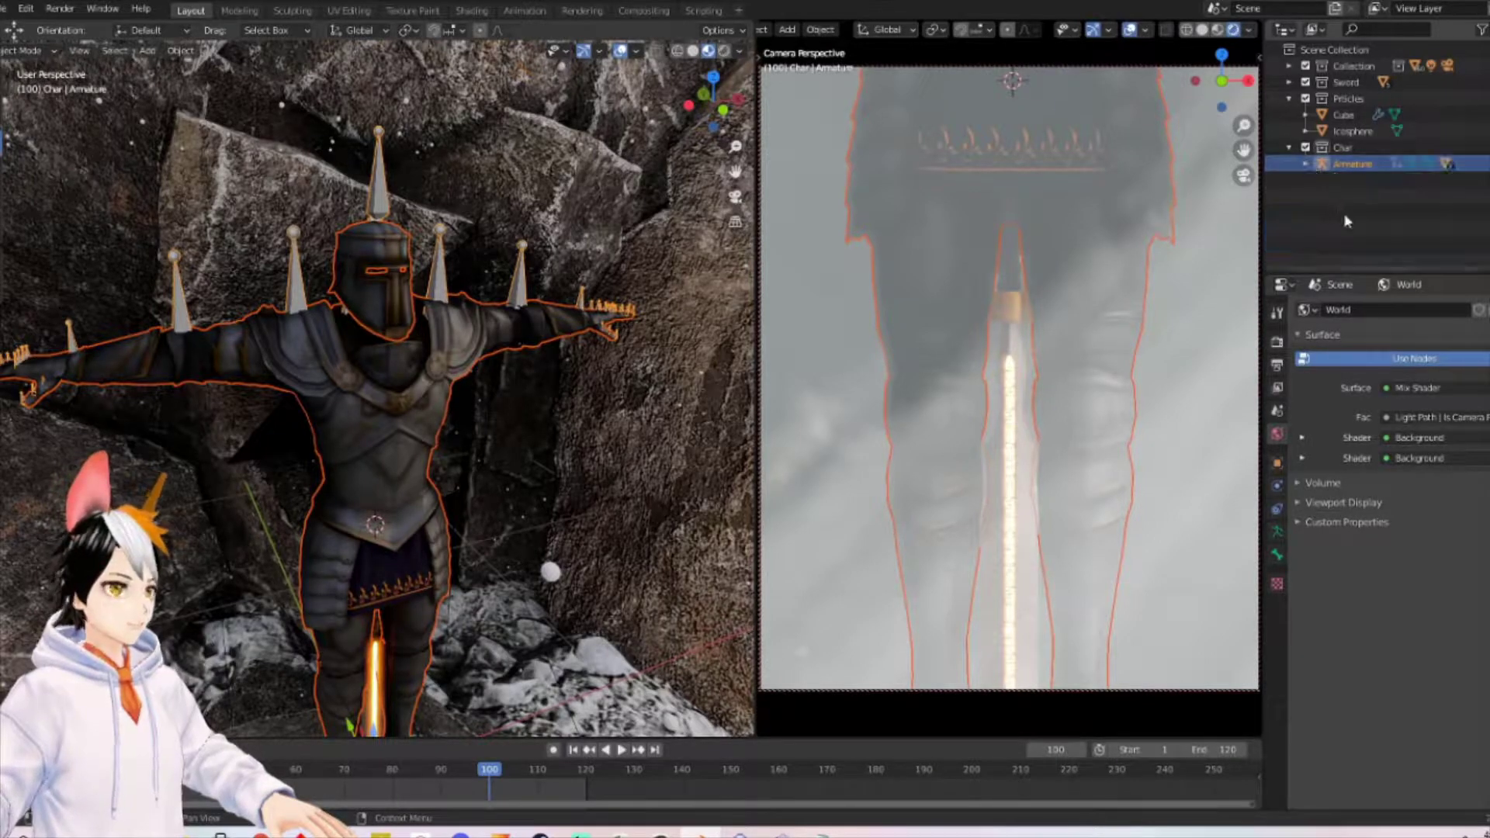
key(Delete)
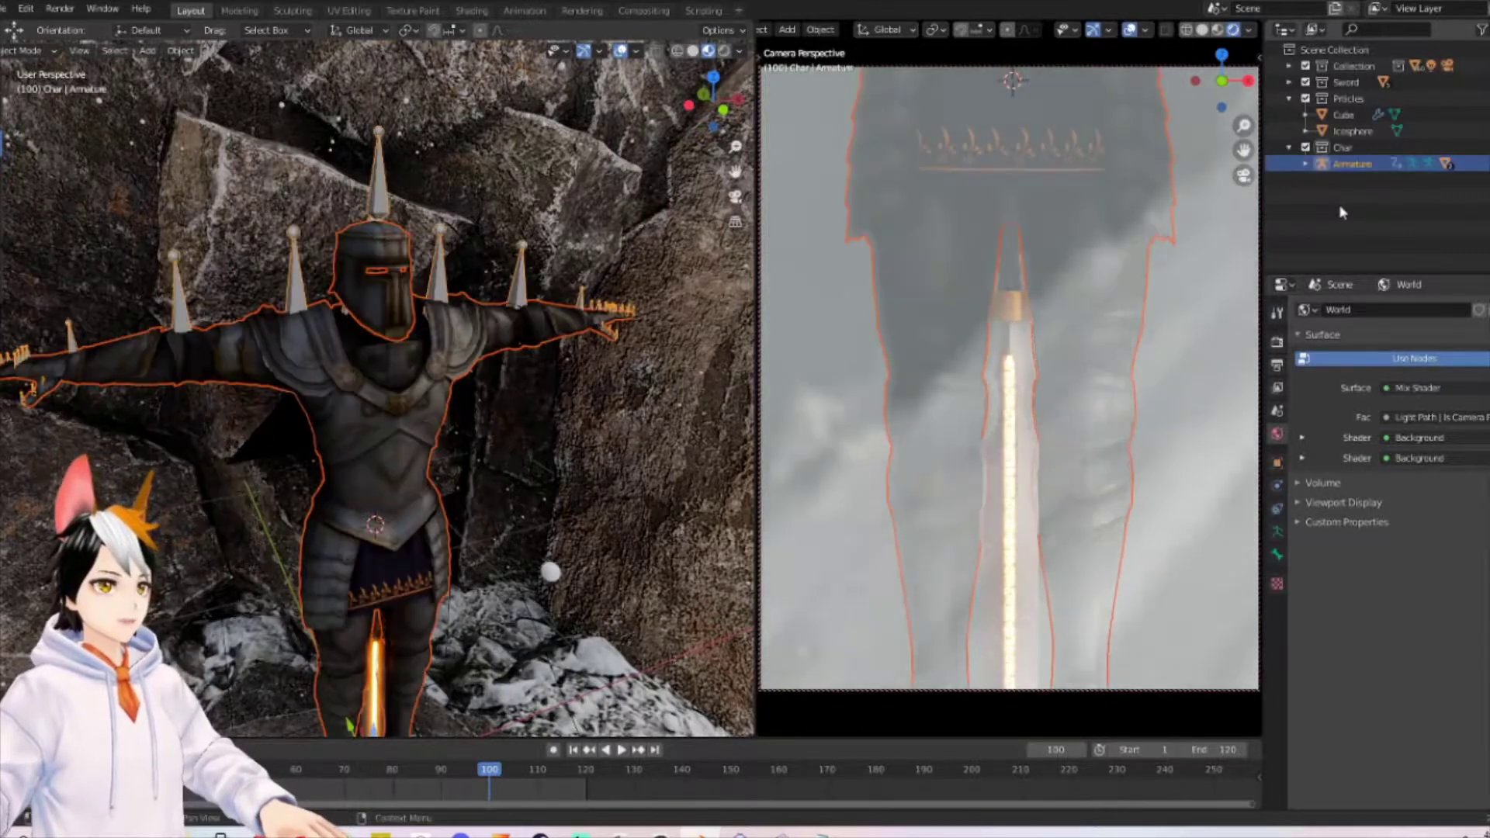
key(ctrl+z)
Step: Try deleting only the knight's armature, keeping its body and helmet meshes in the scene
click(504, 213)
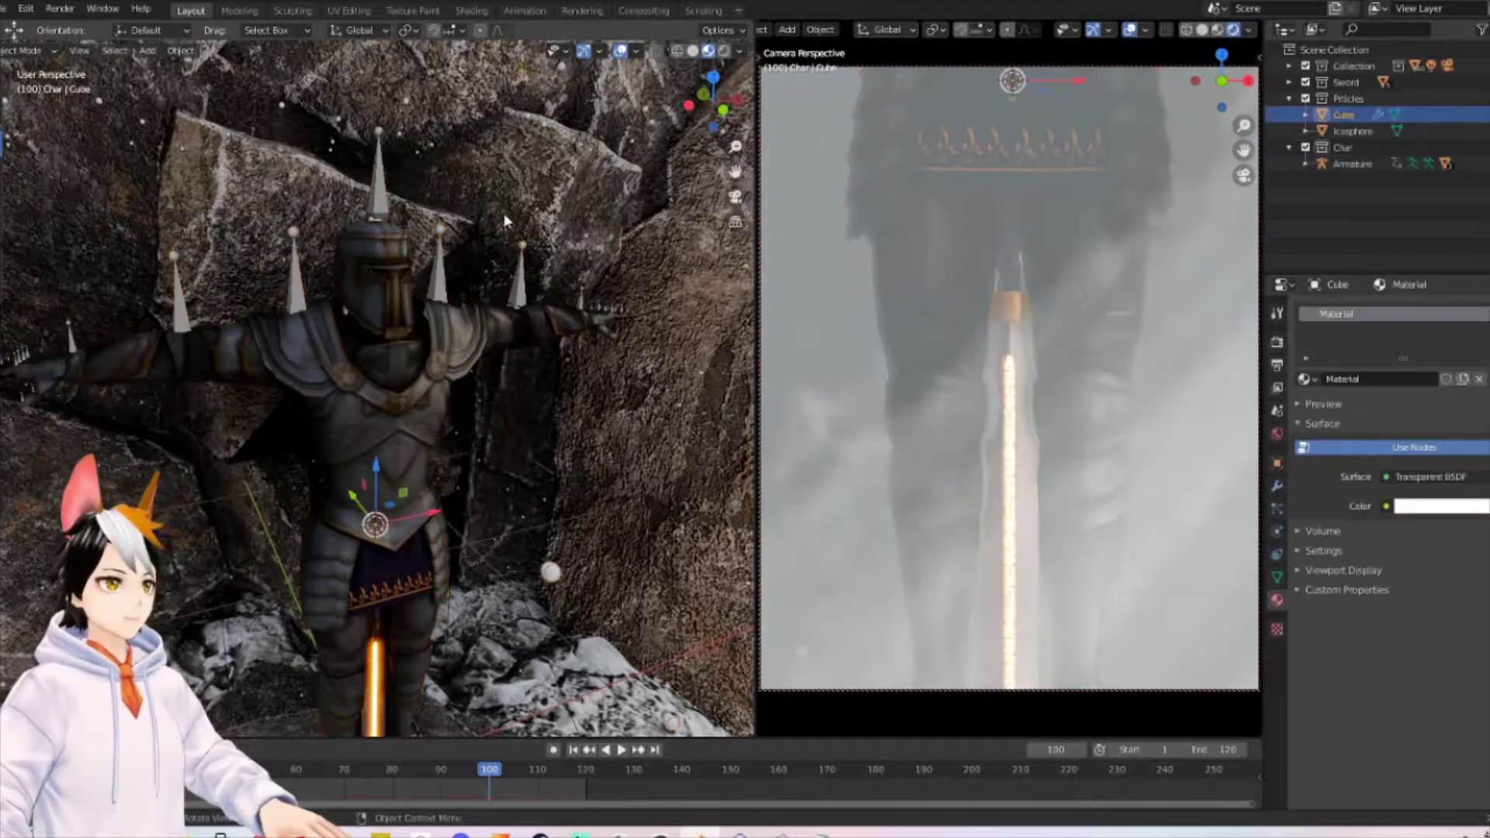
click(412, 404)
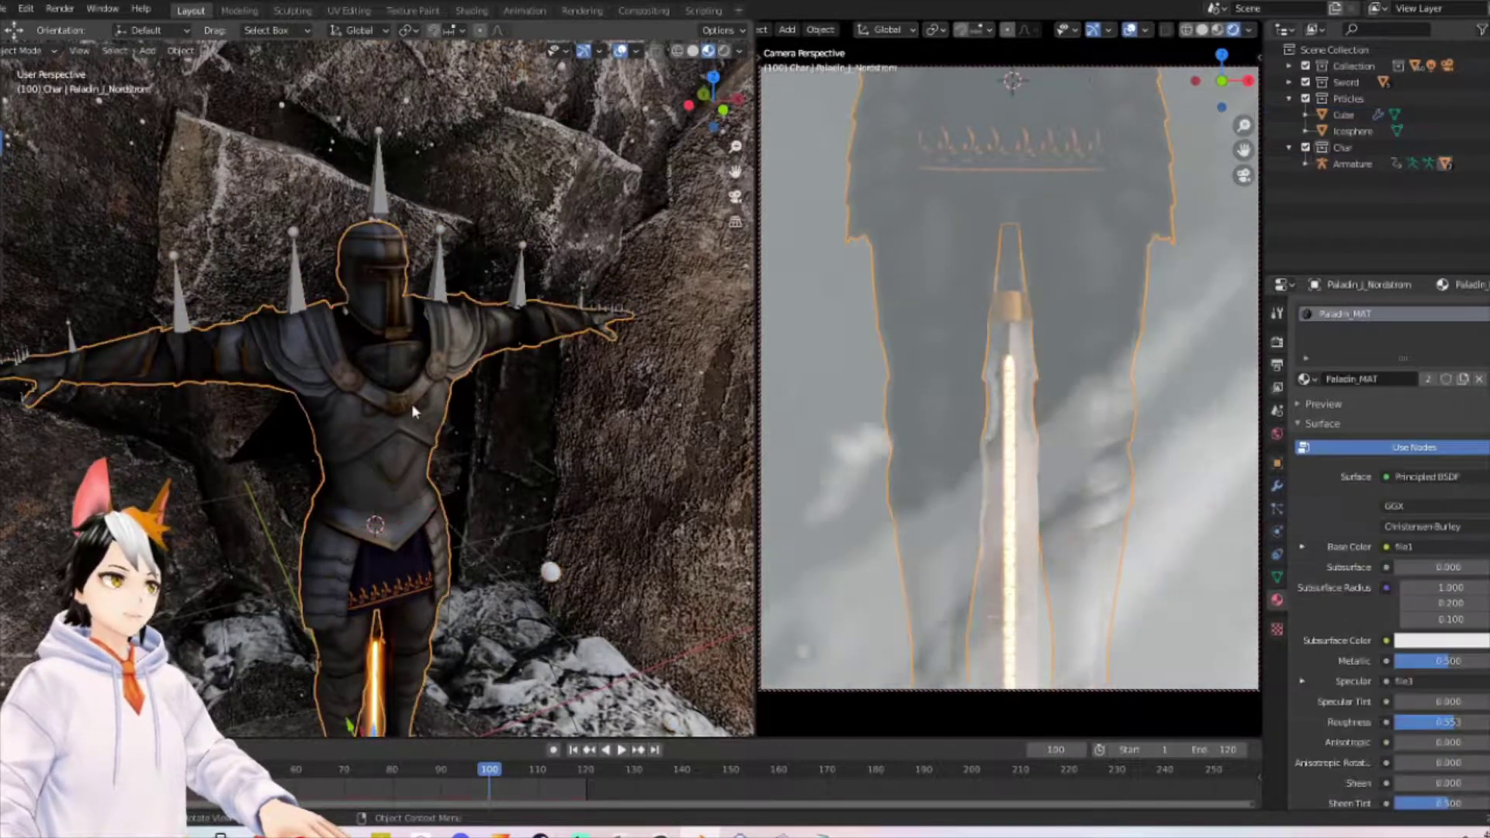
click(295, 301)
click(295, 299)
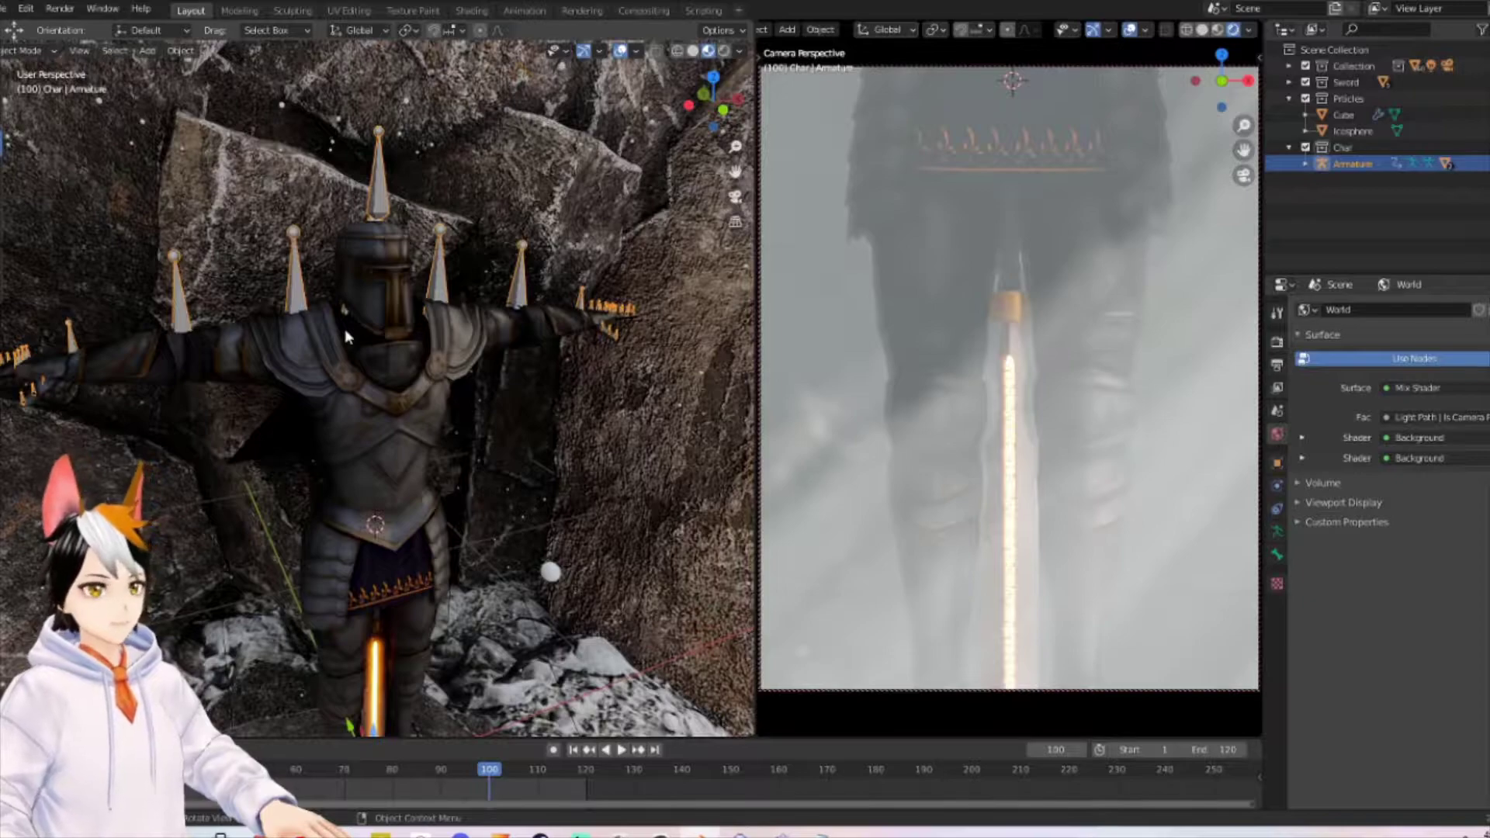
key(x)
click(324, 323)
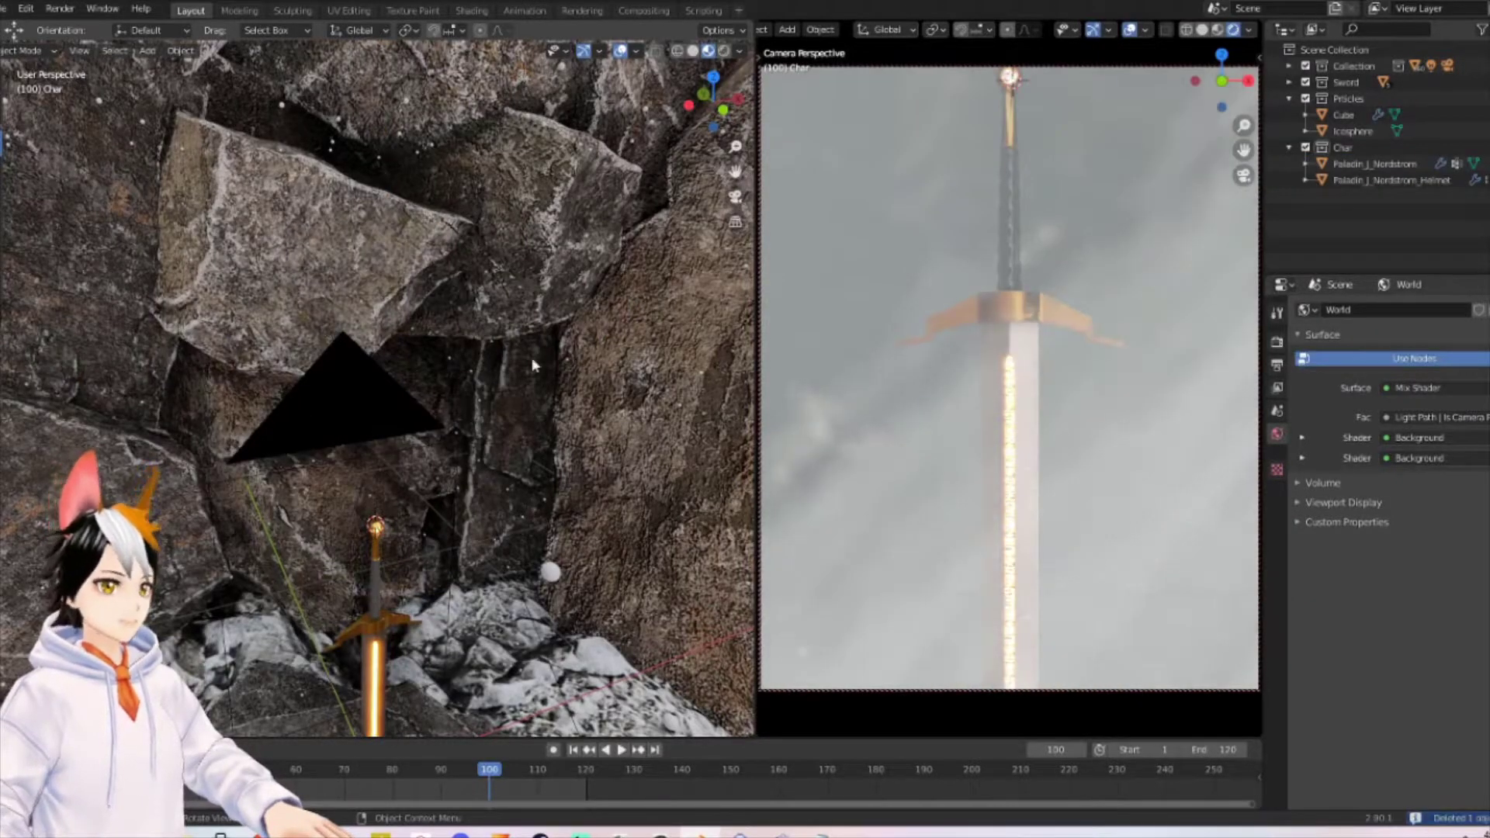
scroll(472, 372, down, 3)
scroll(462, 376, down, 2)
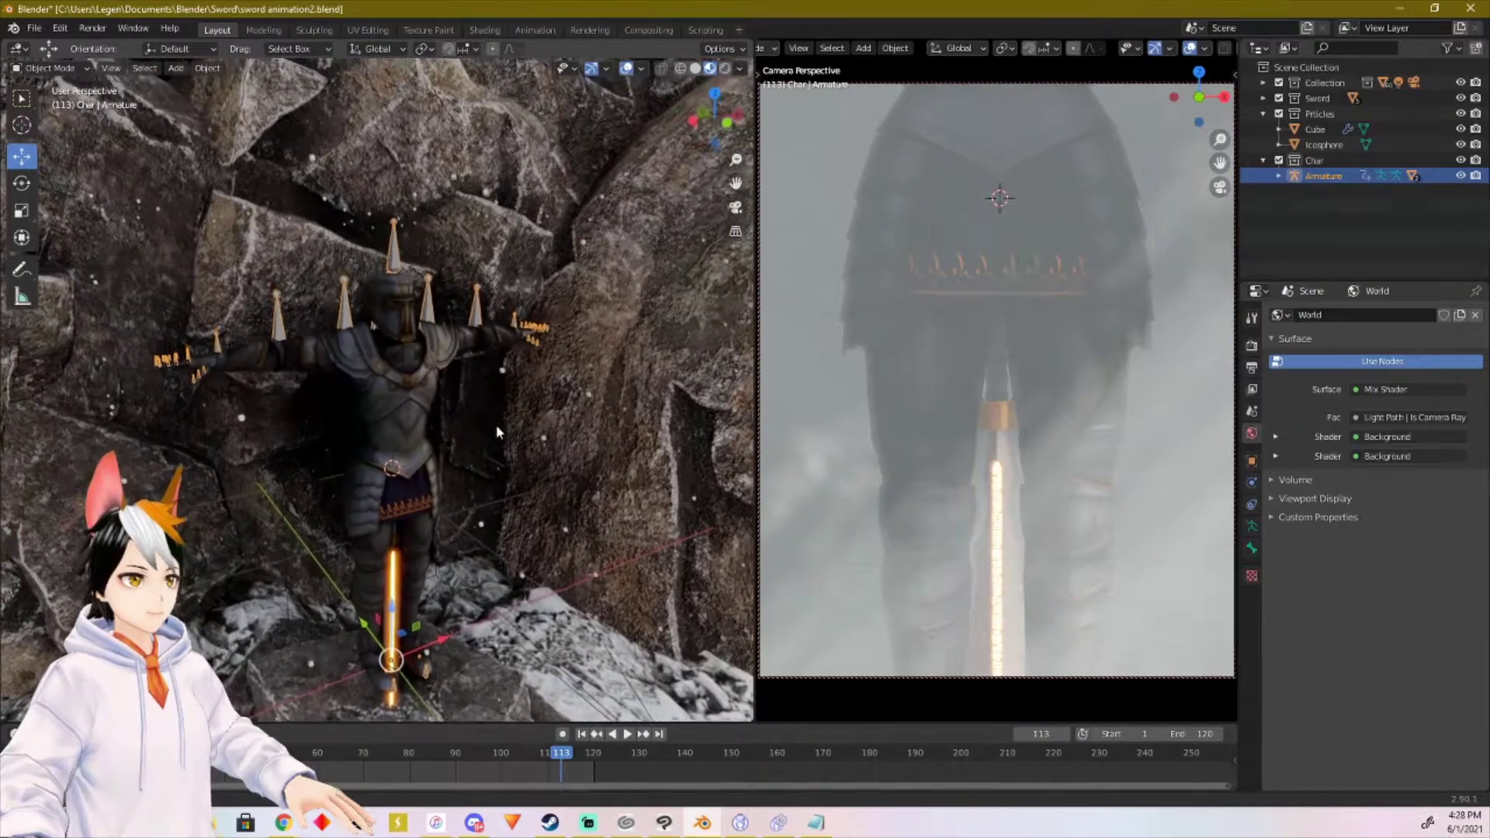
Step: Select the knight's armature by one of its shoulder bones and delete it, keeping the body and helmet meshes
click(393, 454)
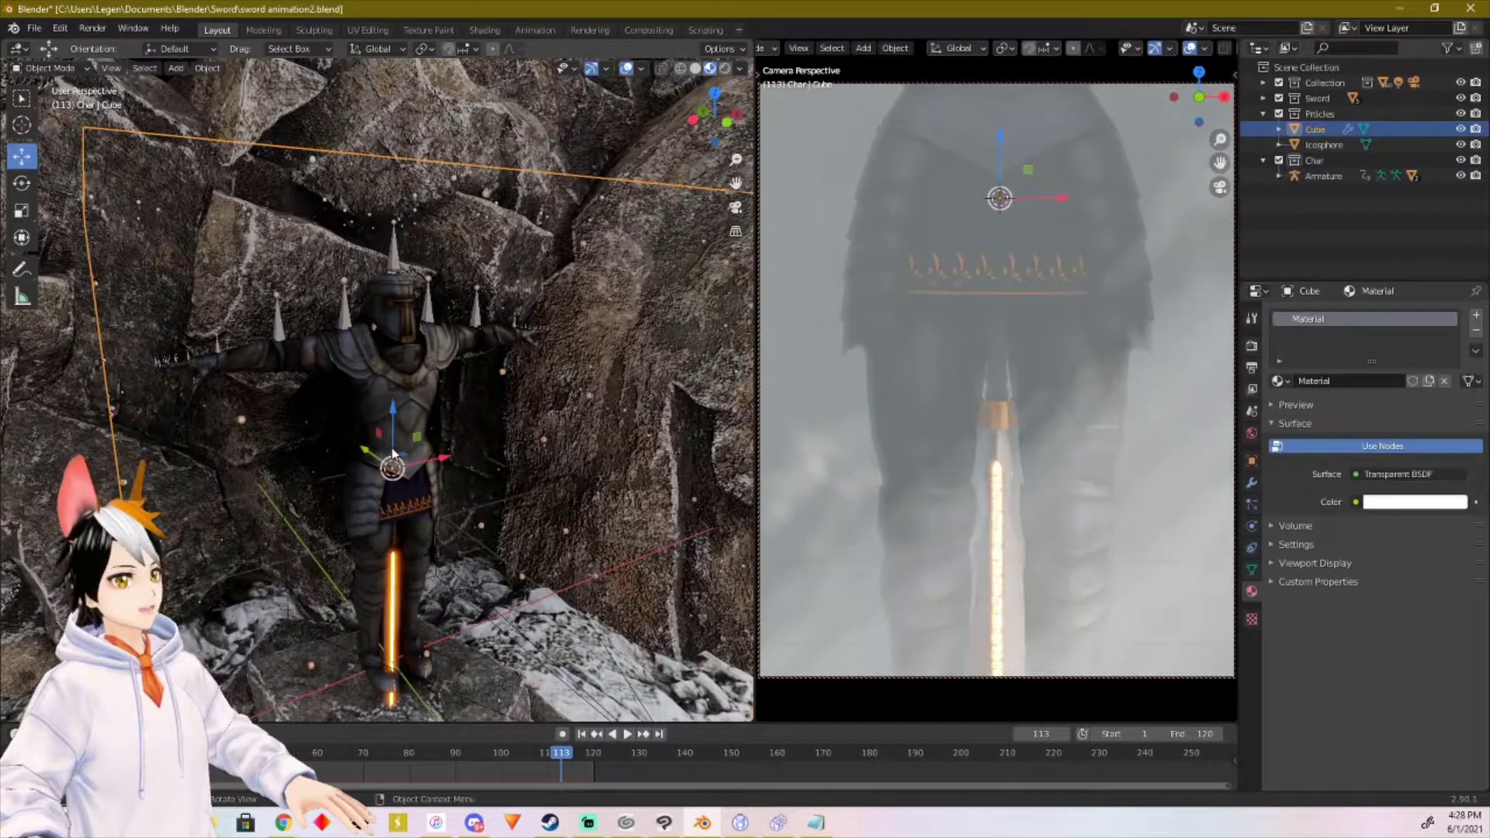
middle_drag(382, 448, 375, 412)
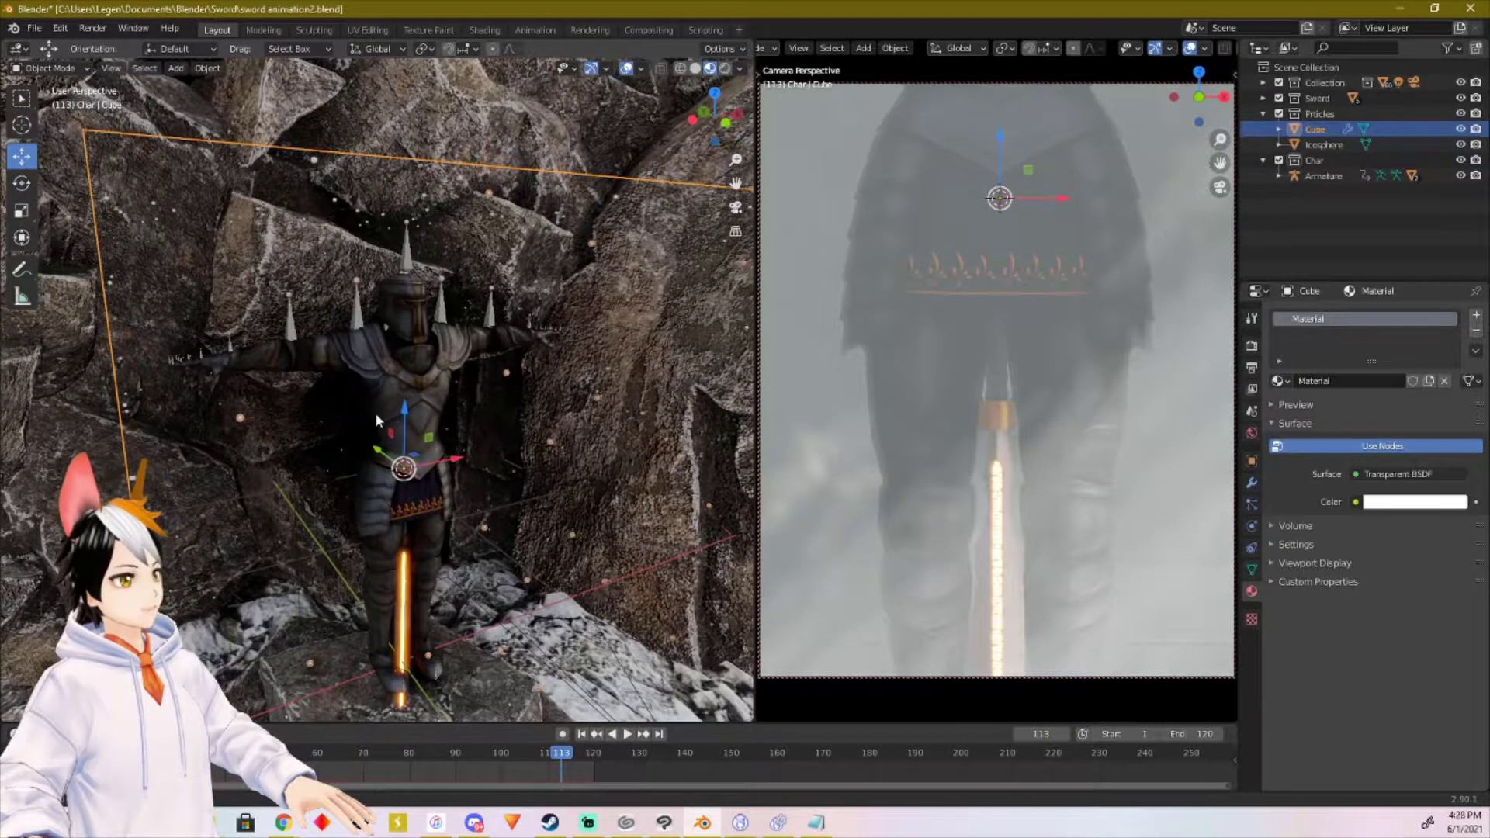
click(359, 325)
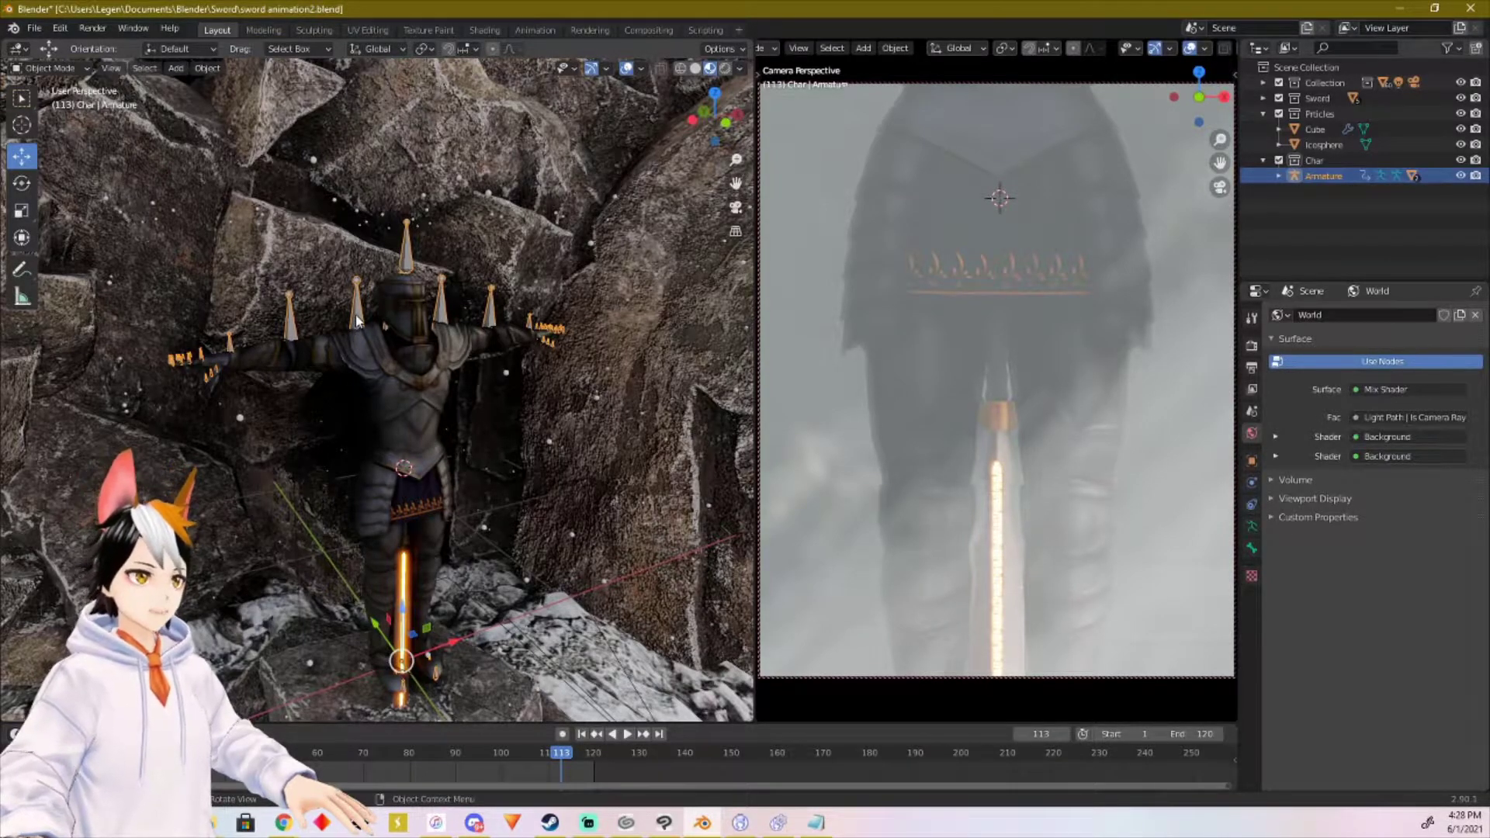
click(409, 268)
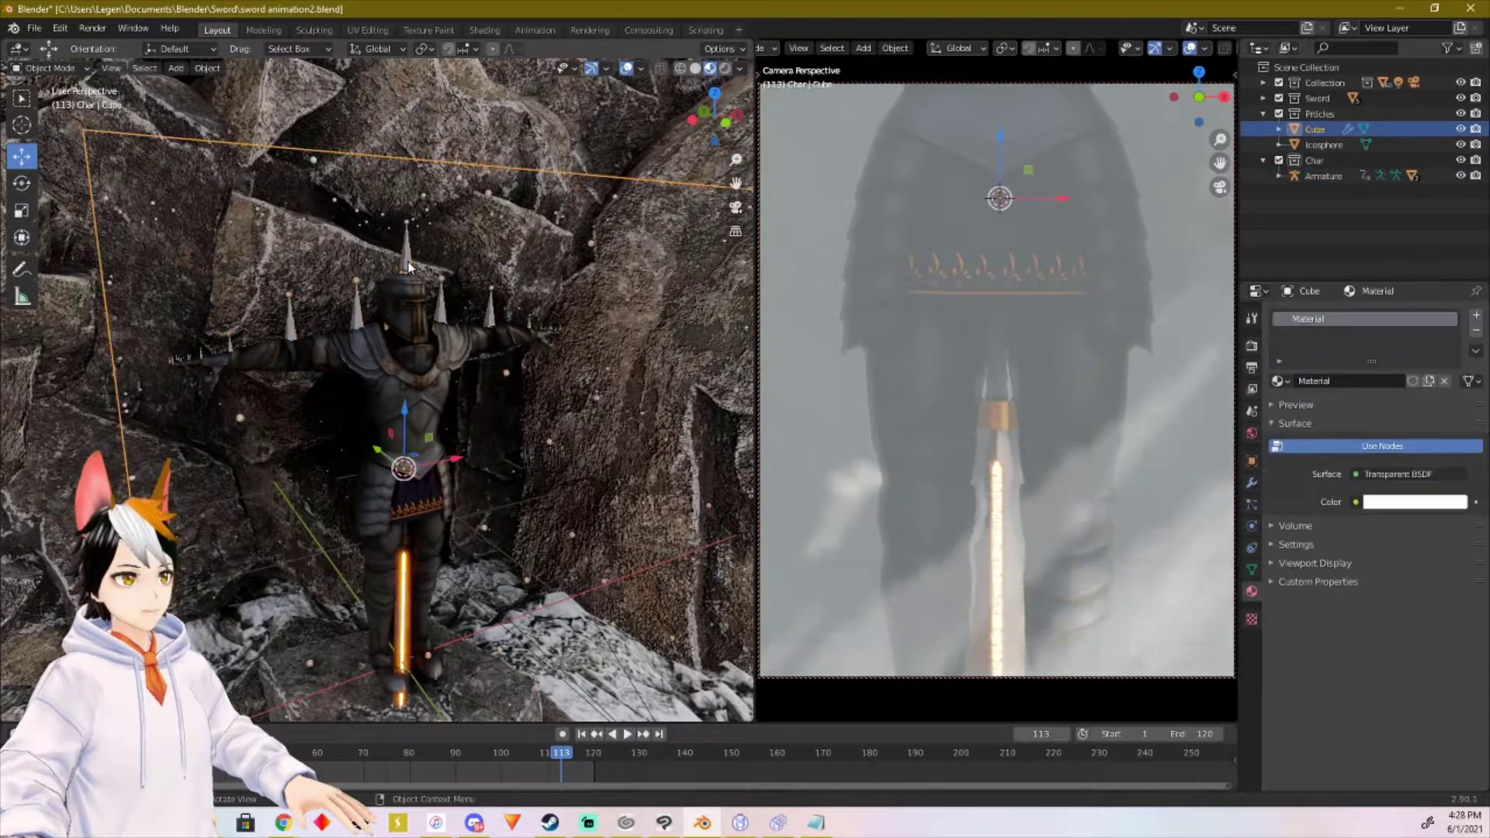
click(357, 317)
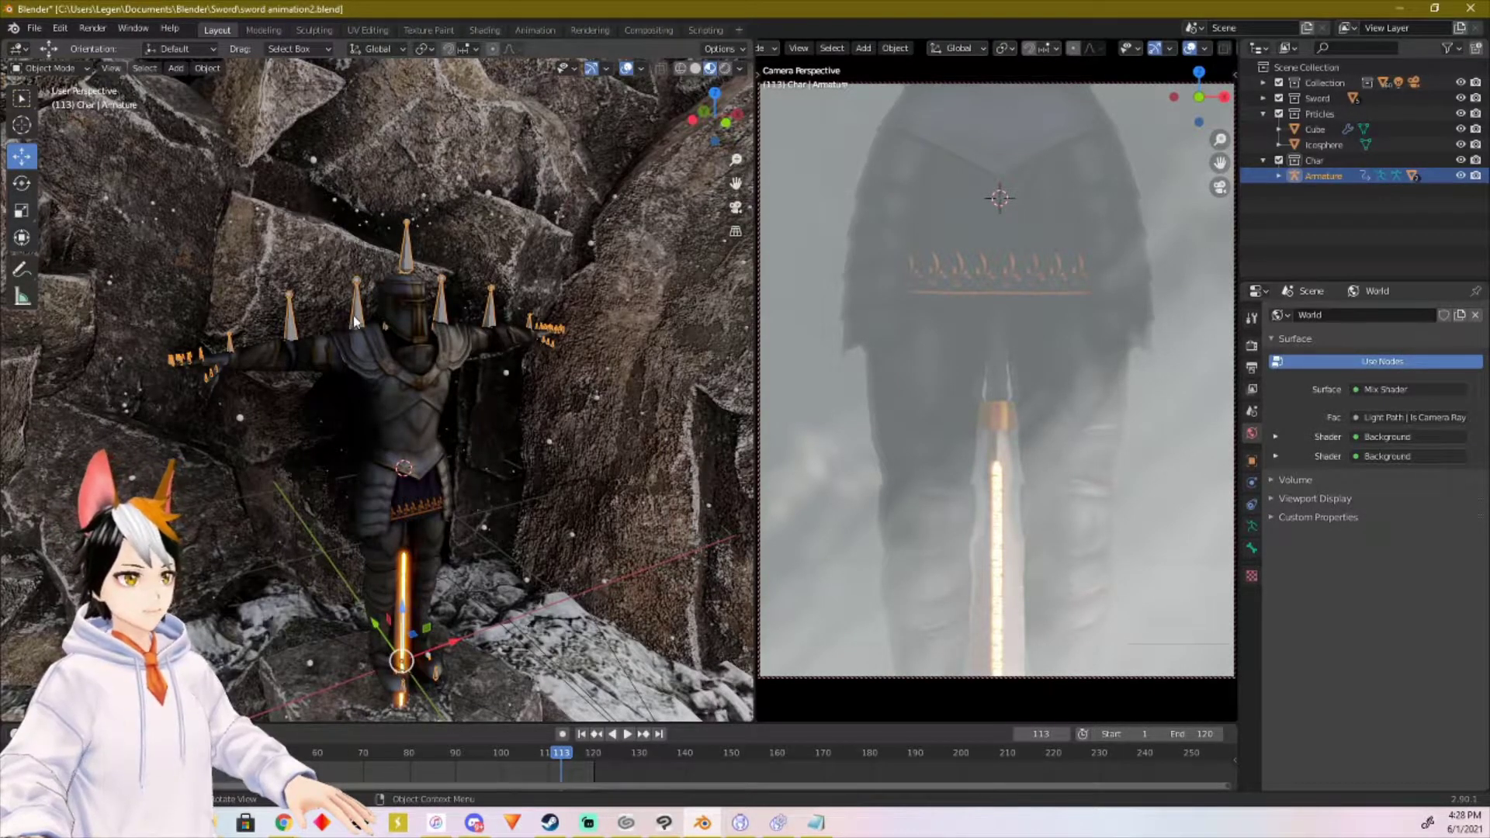
key(x)
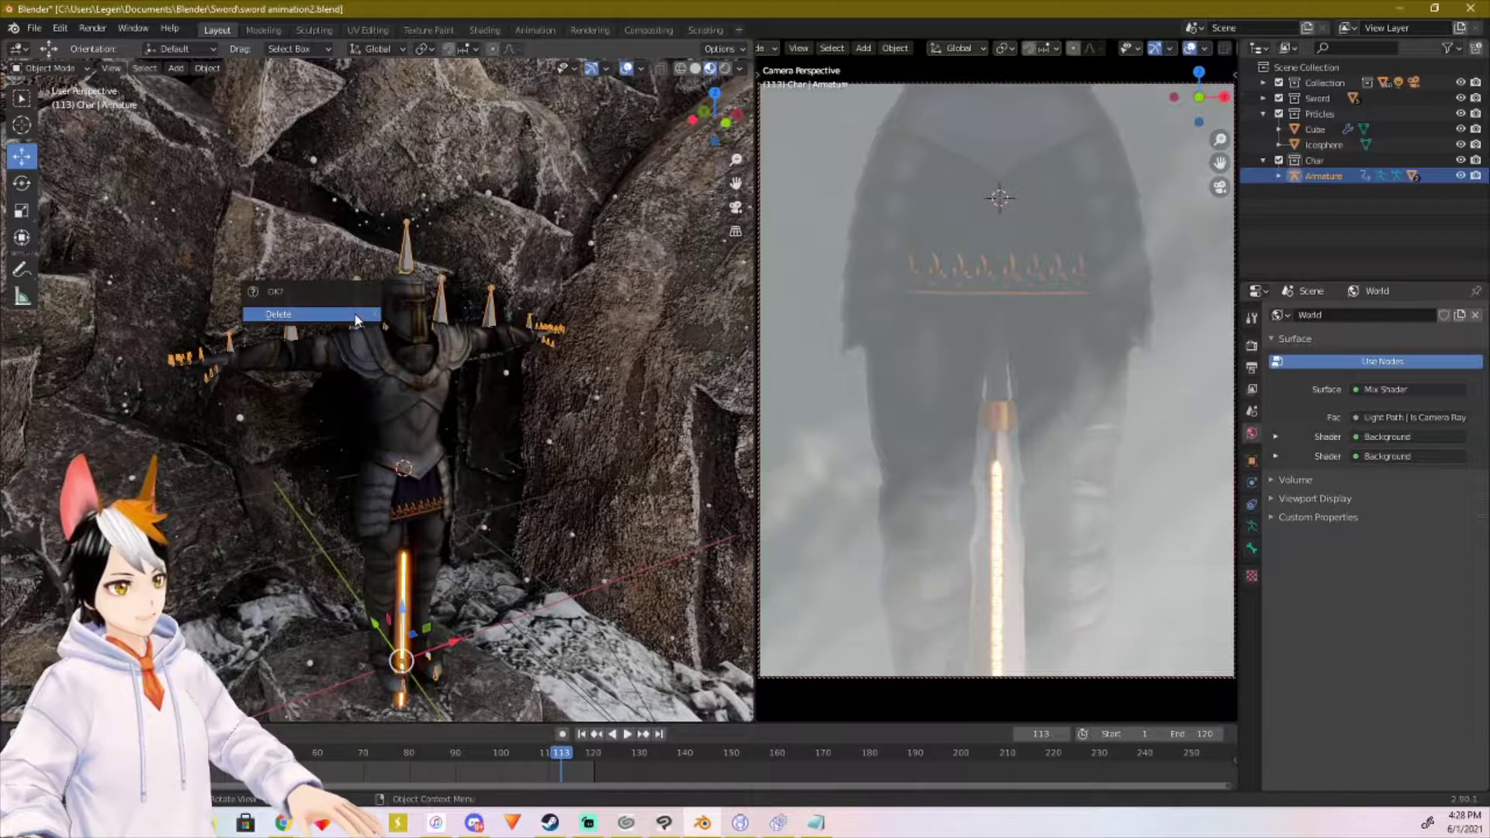
click(345, 317)
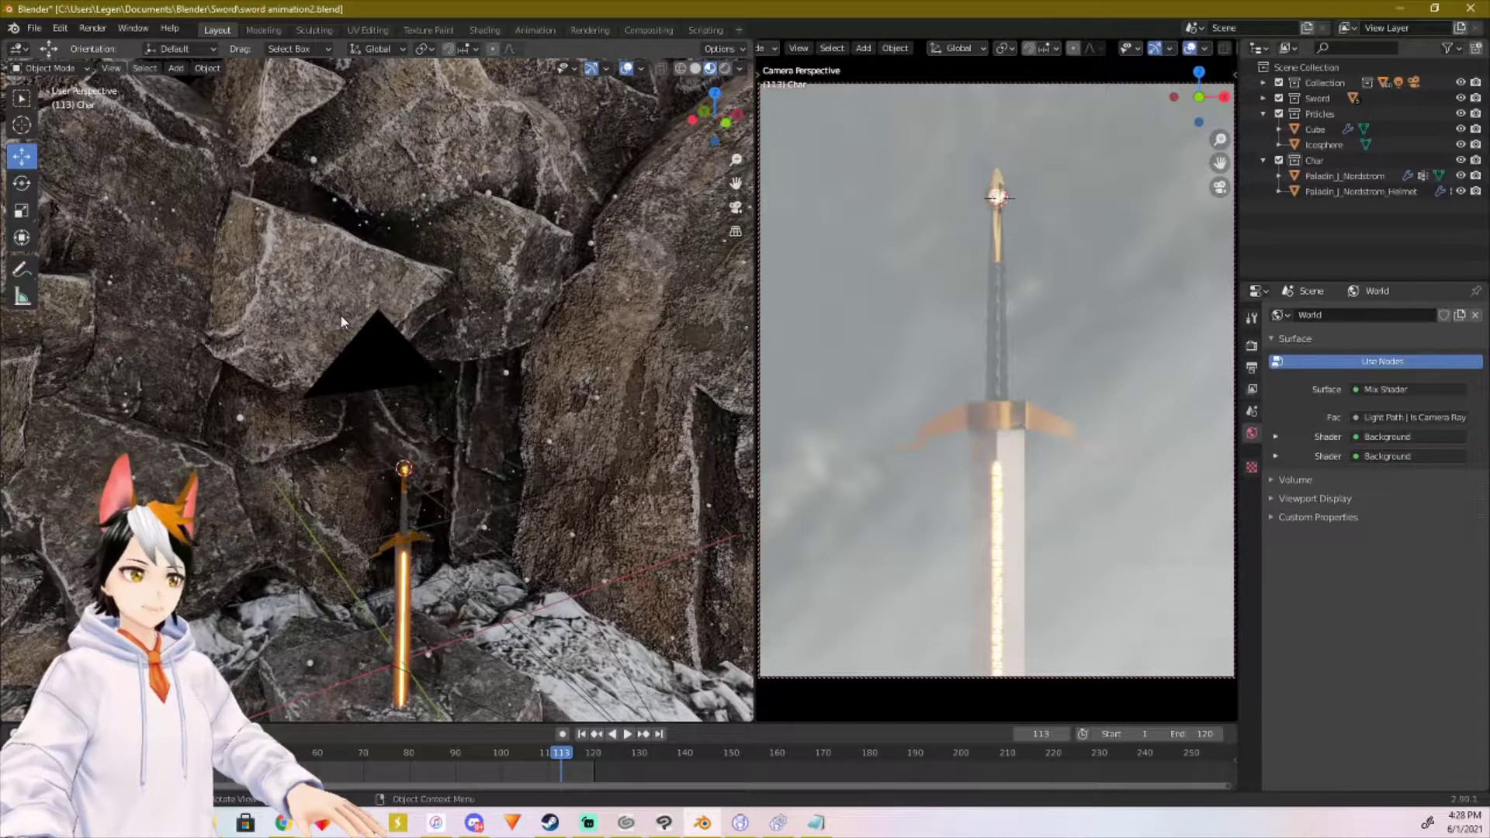
Step: Examine the knight meshes around the cave, selecting the body and checking its orientation from the front and side
middle_drag(342, 431, 399, 419)
middle_drag(486, 436, 470, 405)
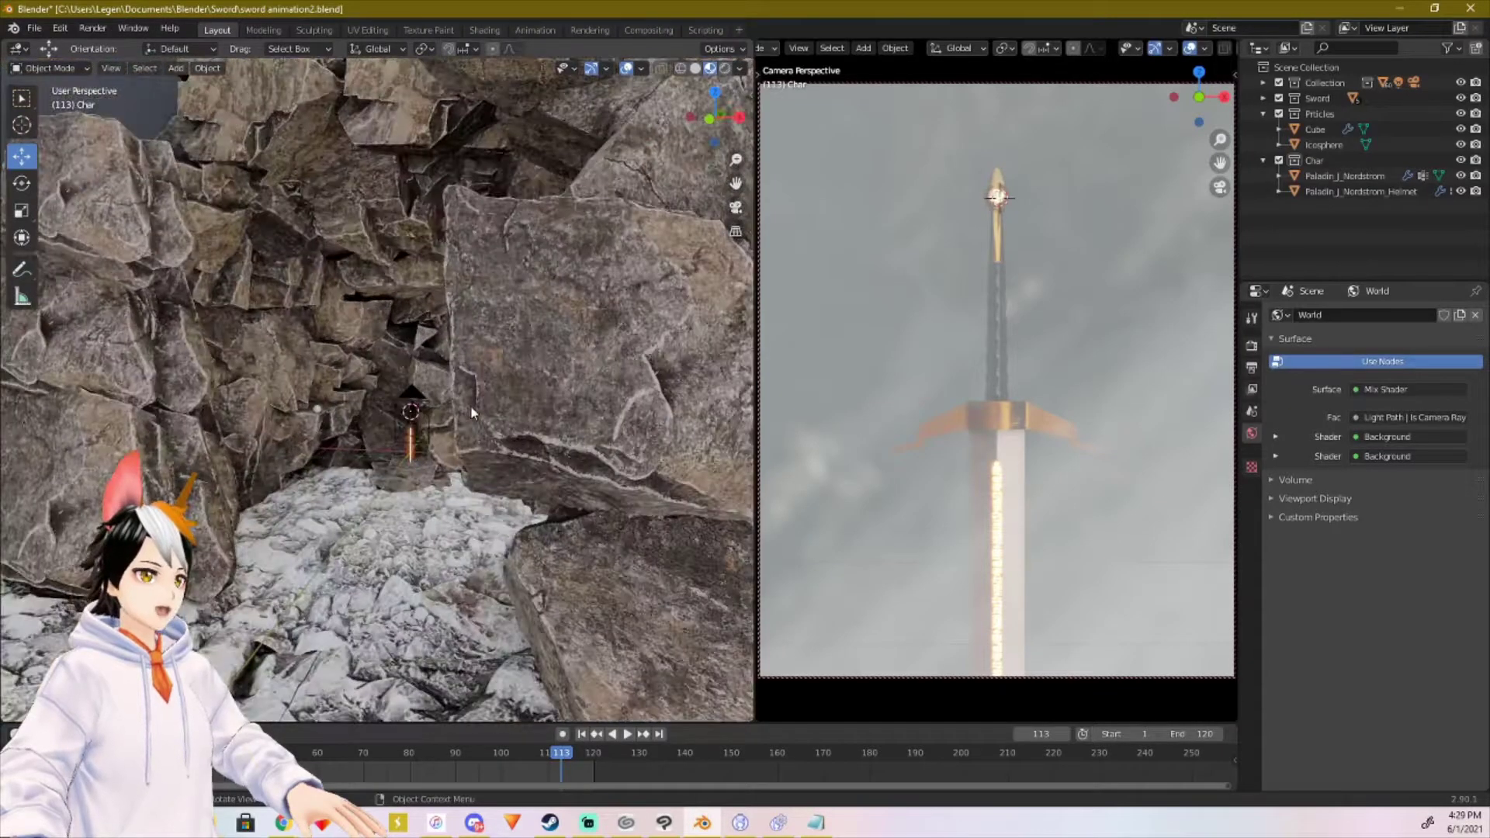
scroll(438, 412, down, 5)
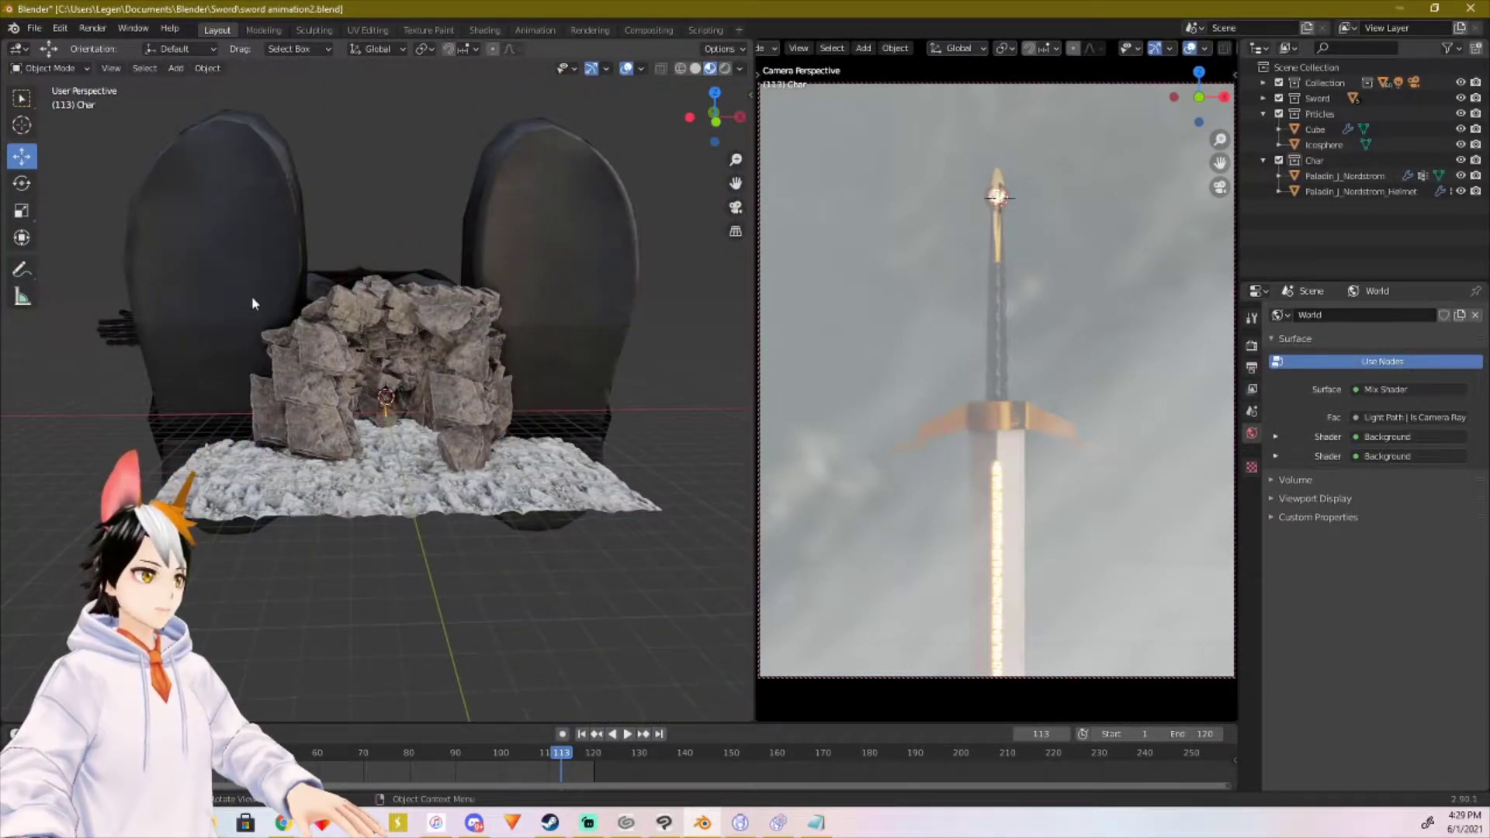
middle_drag(371, 273, 476, 371)
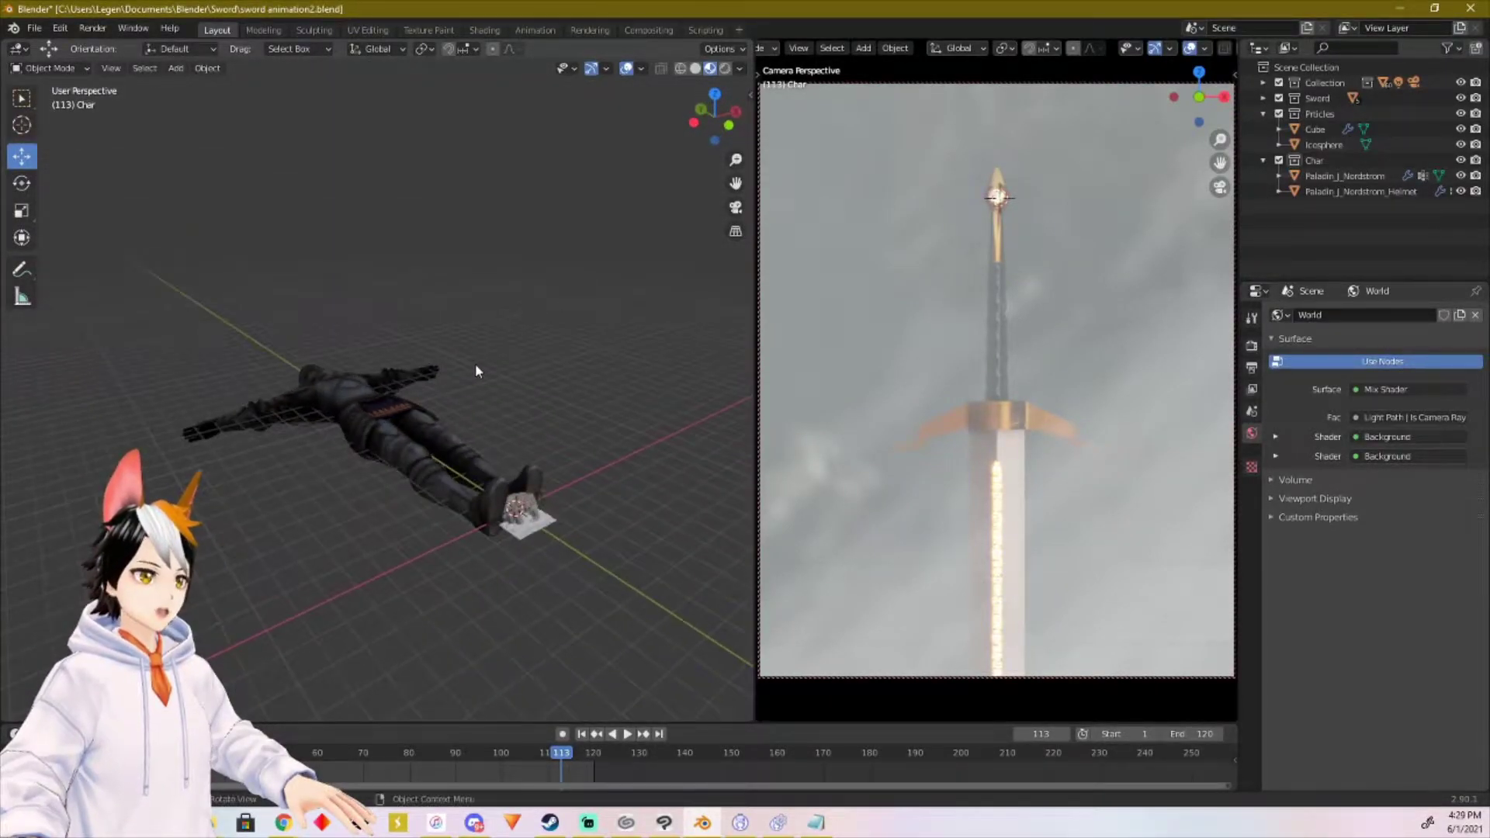
click(421, 448)
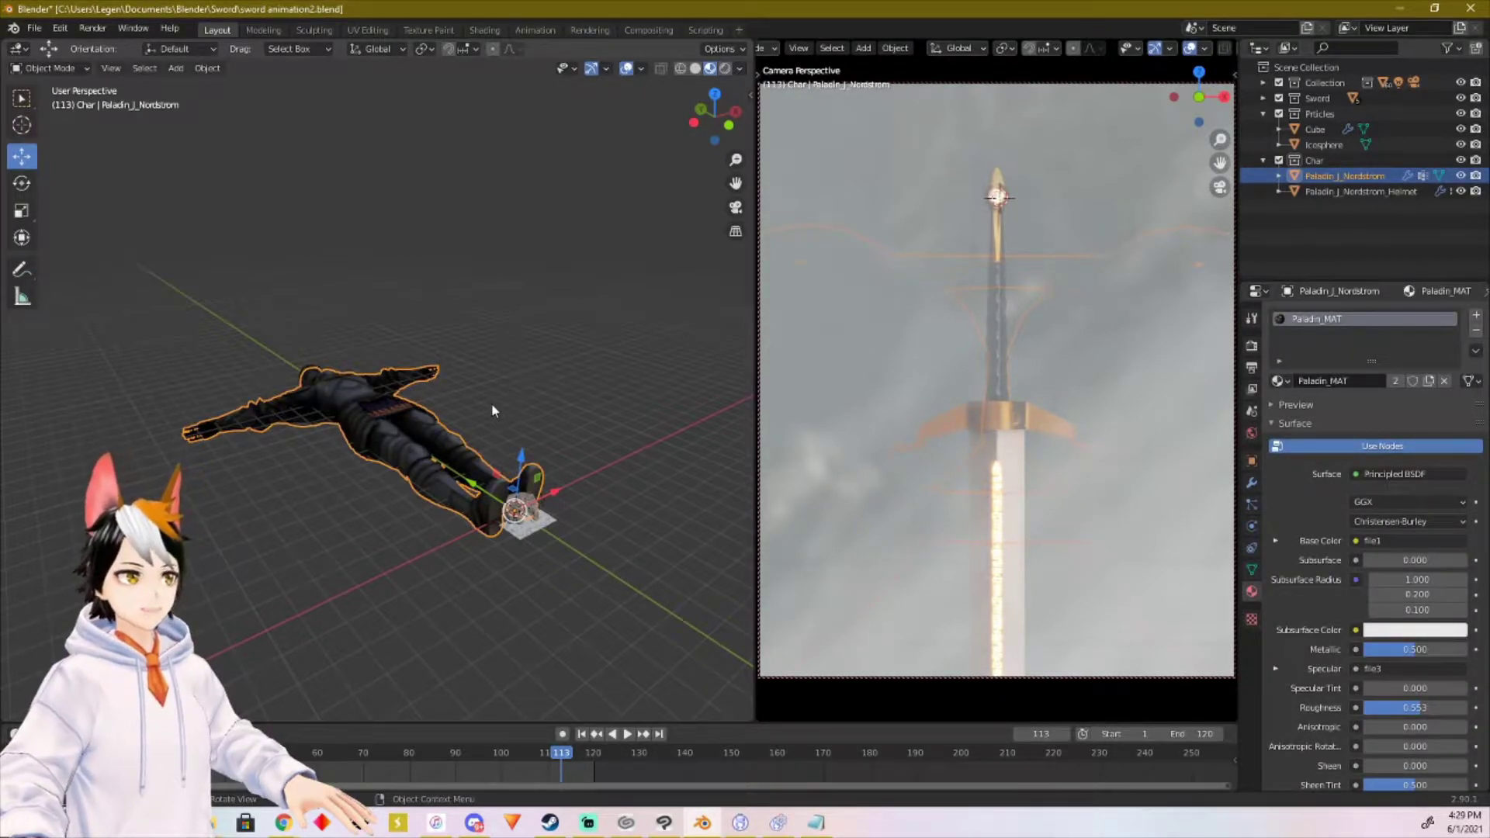
key(KP_1)
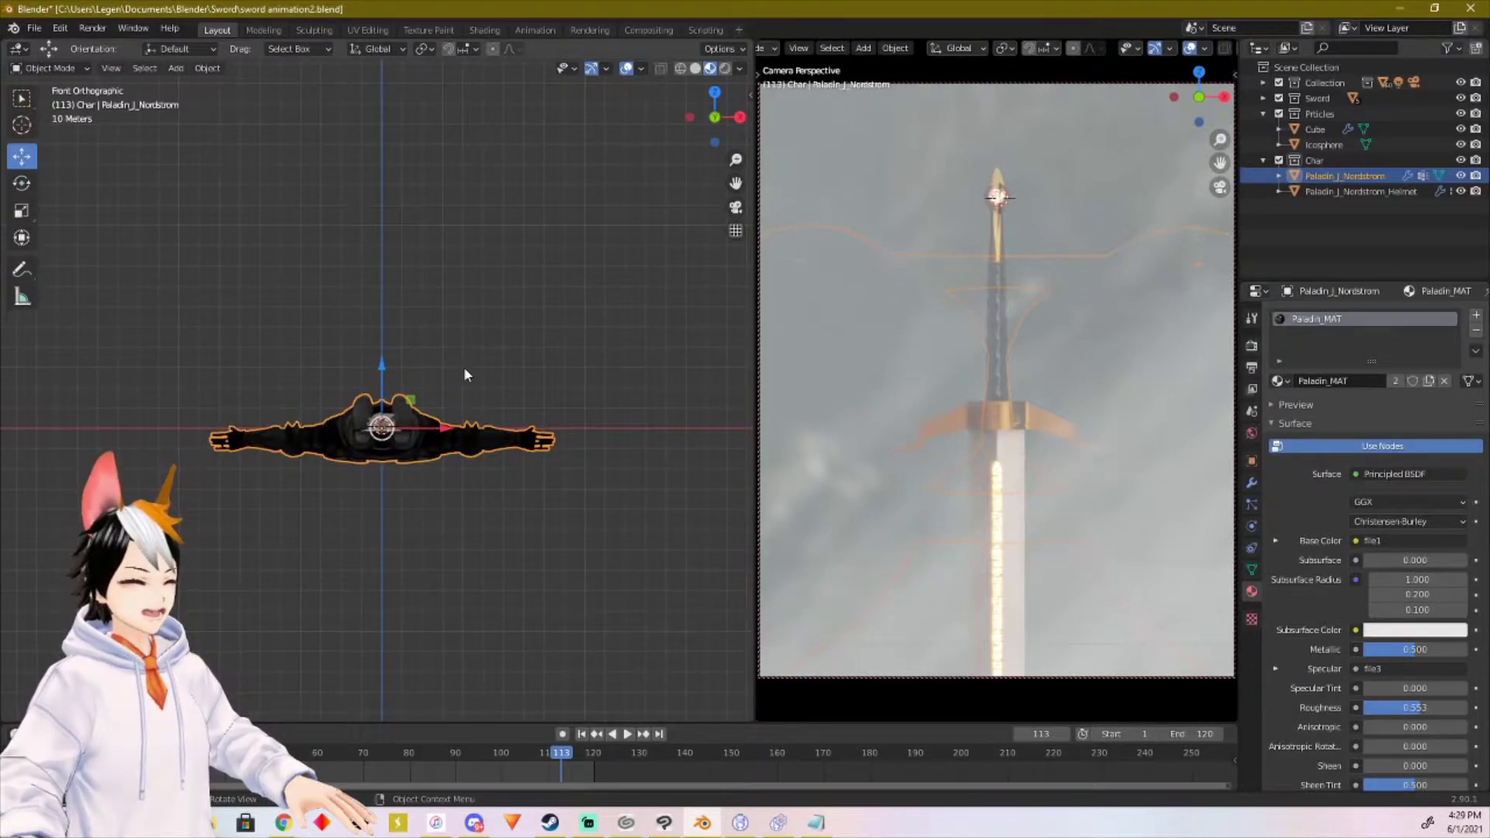
middle_drag(463, 371, 560, 440)
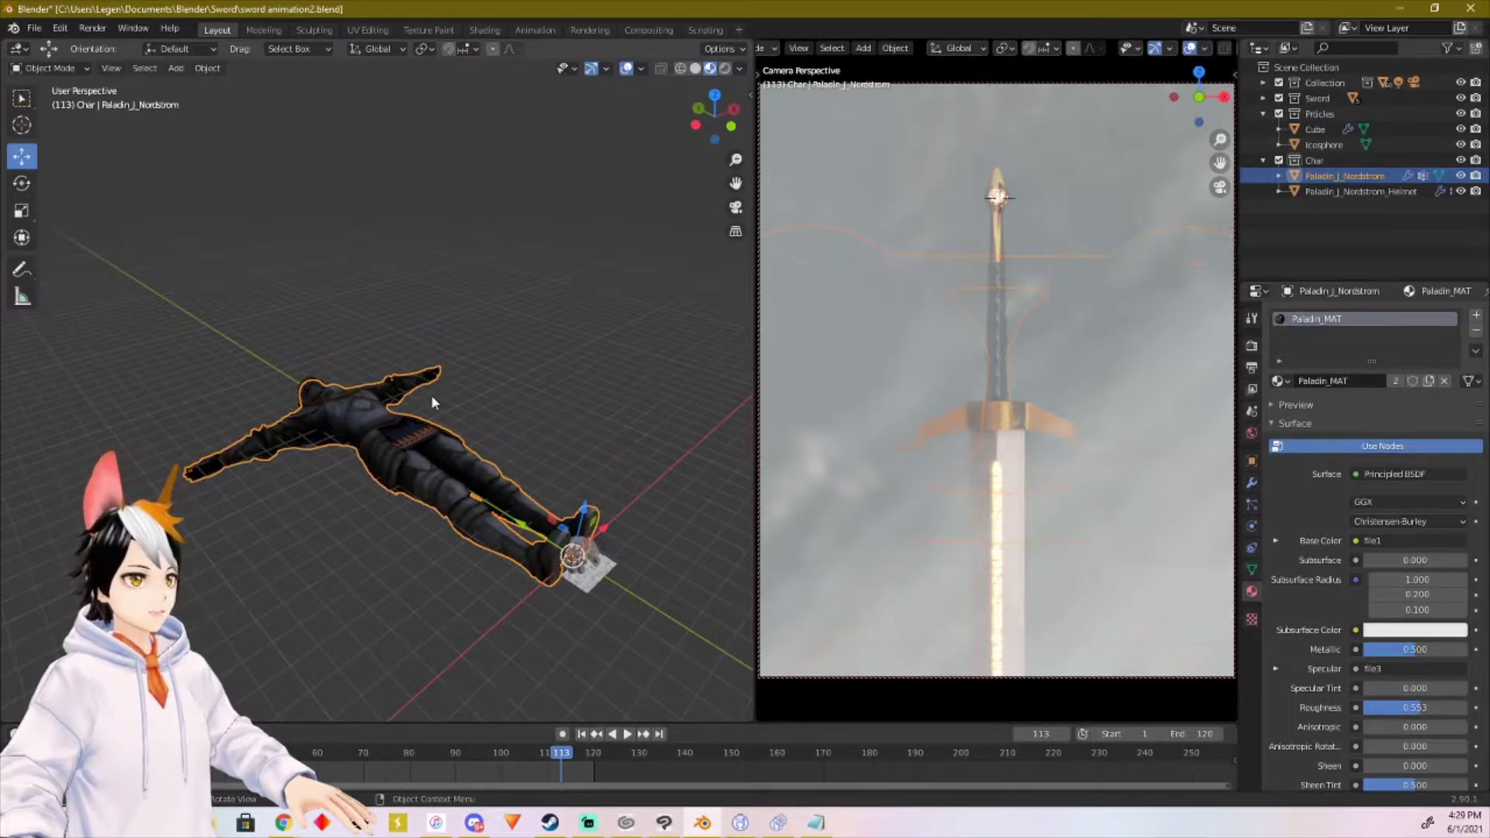
middle_drag(432, 396, 522, 372)
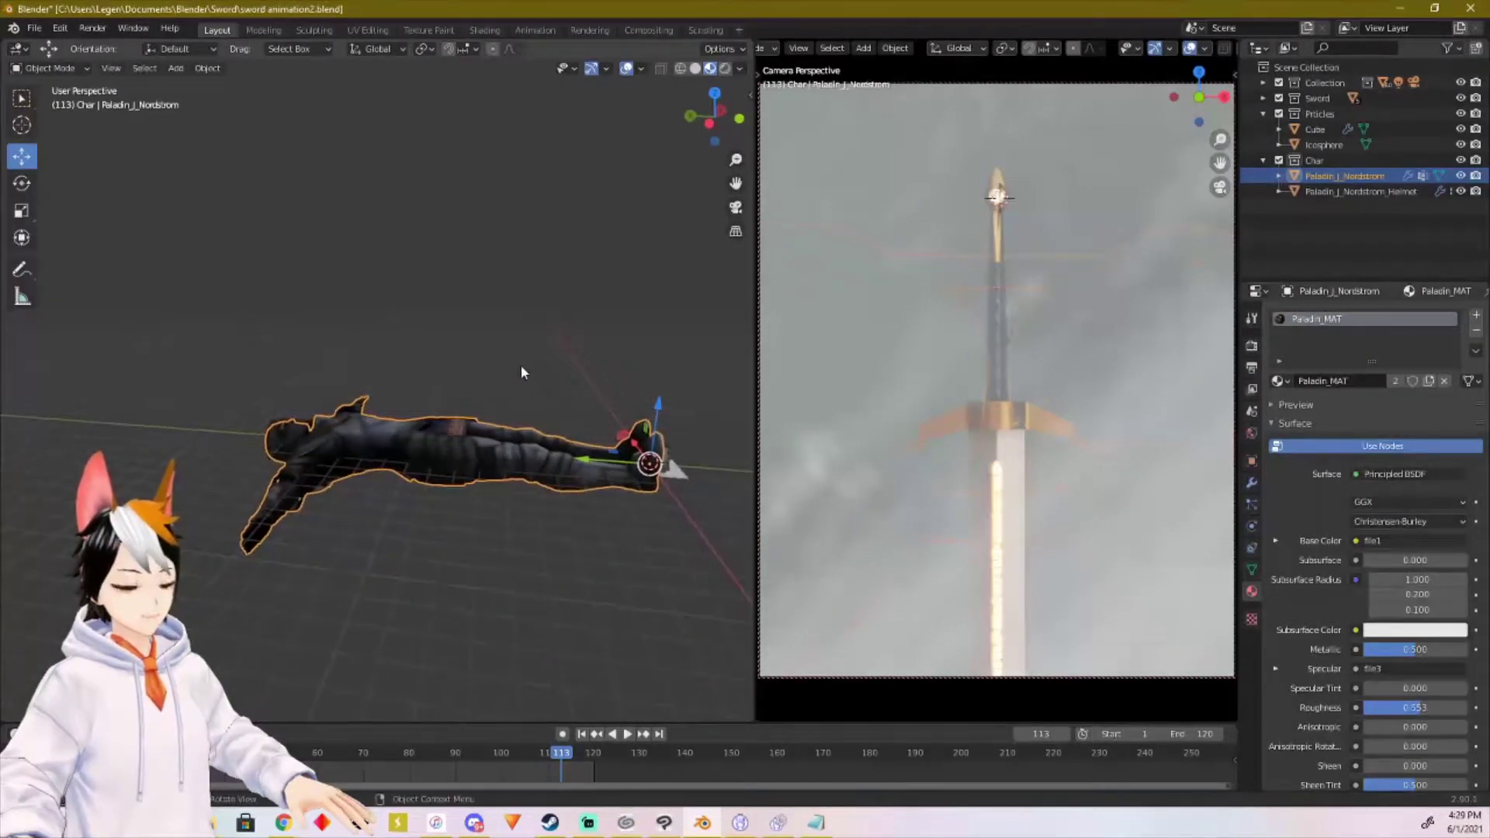
Step: Rotate the knight's body and helmet together about the X axis by about 92° to stand them upright
click(22, 184)
drag(635, 415, 662, 415)
key(ctrl+z)
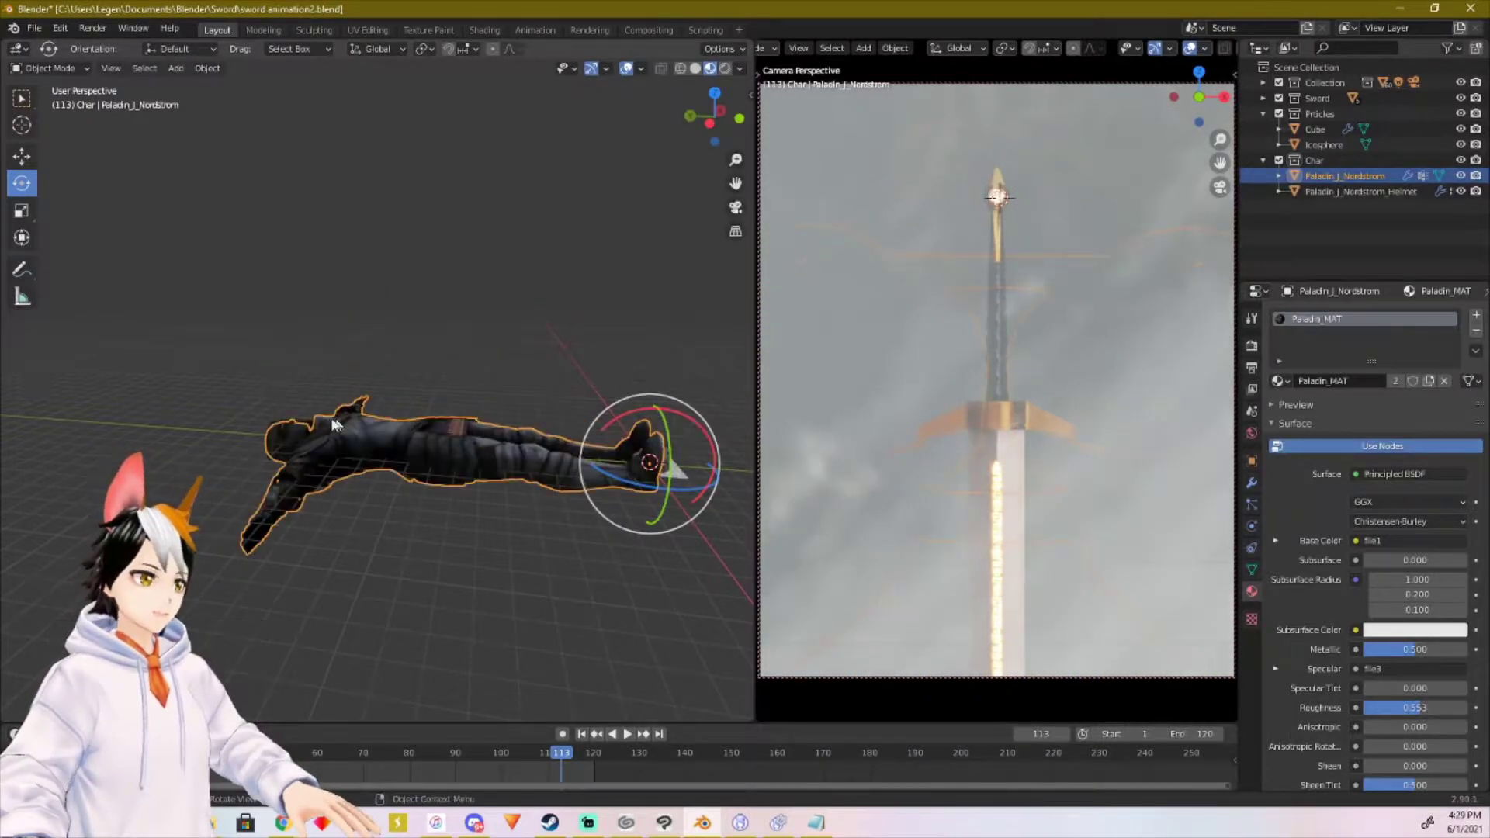
click(273, 436)
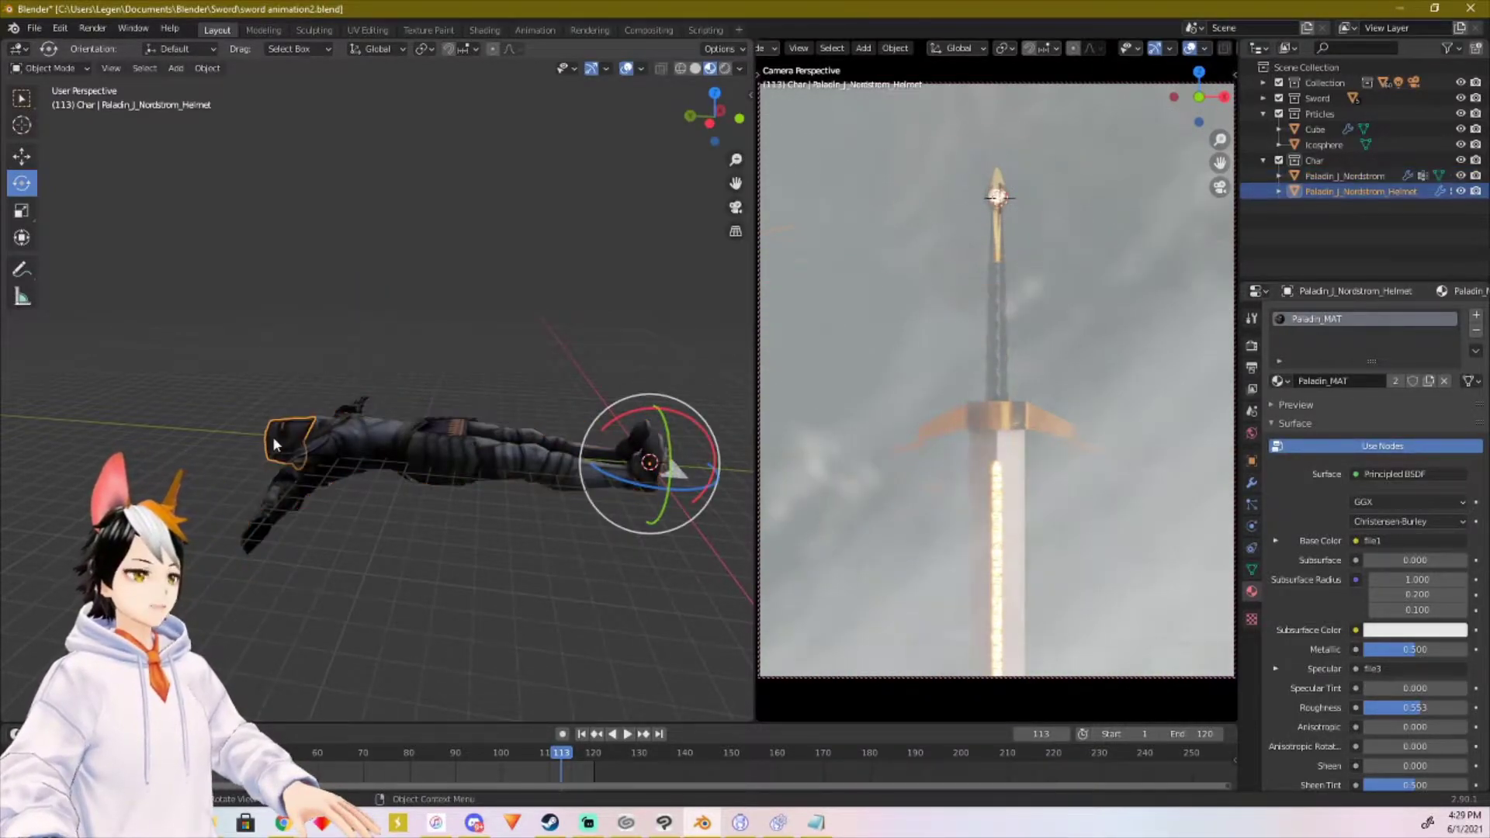
shift+click(346, 440)
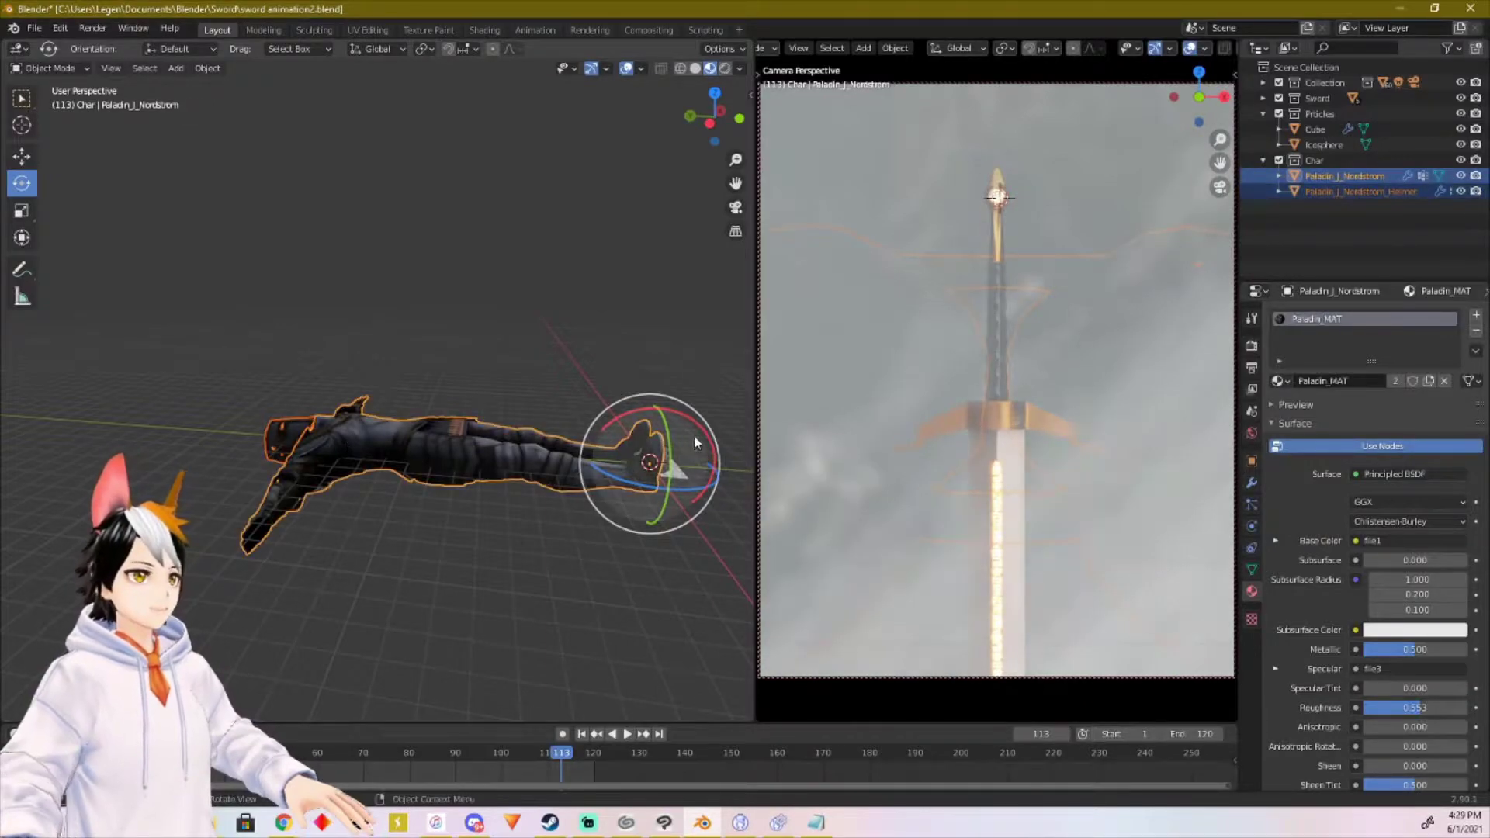
drag(658, 409, 729, 464)
shift+middle_drag(617, 332, 436, 422)
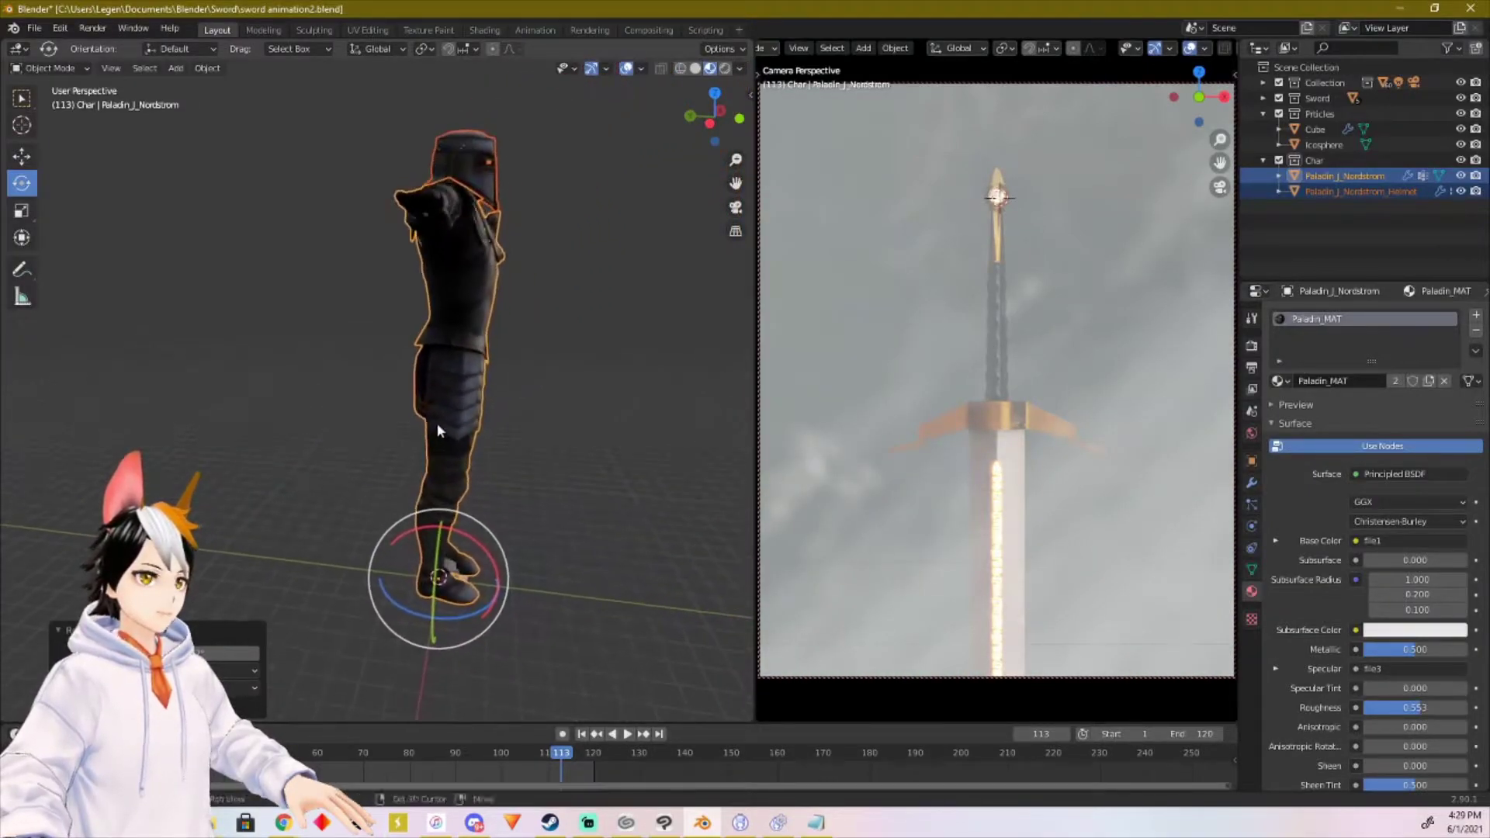
Step: Set the knight body's X rotation to exactly 90° in its object transform
click(1251, 461)
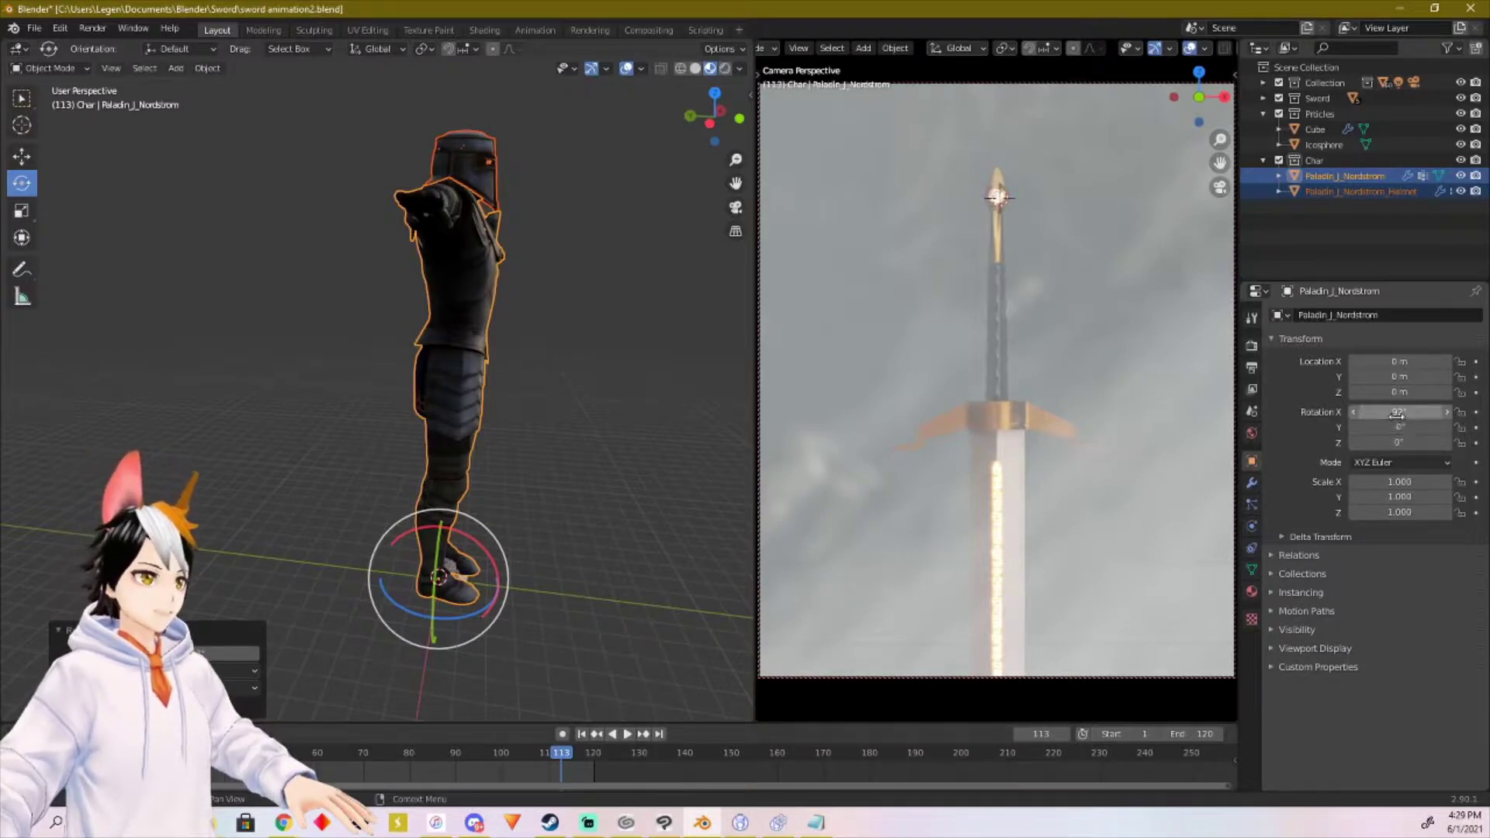
drag(1420, 415, 1414, 415)
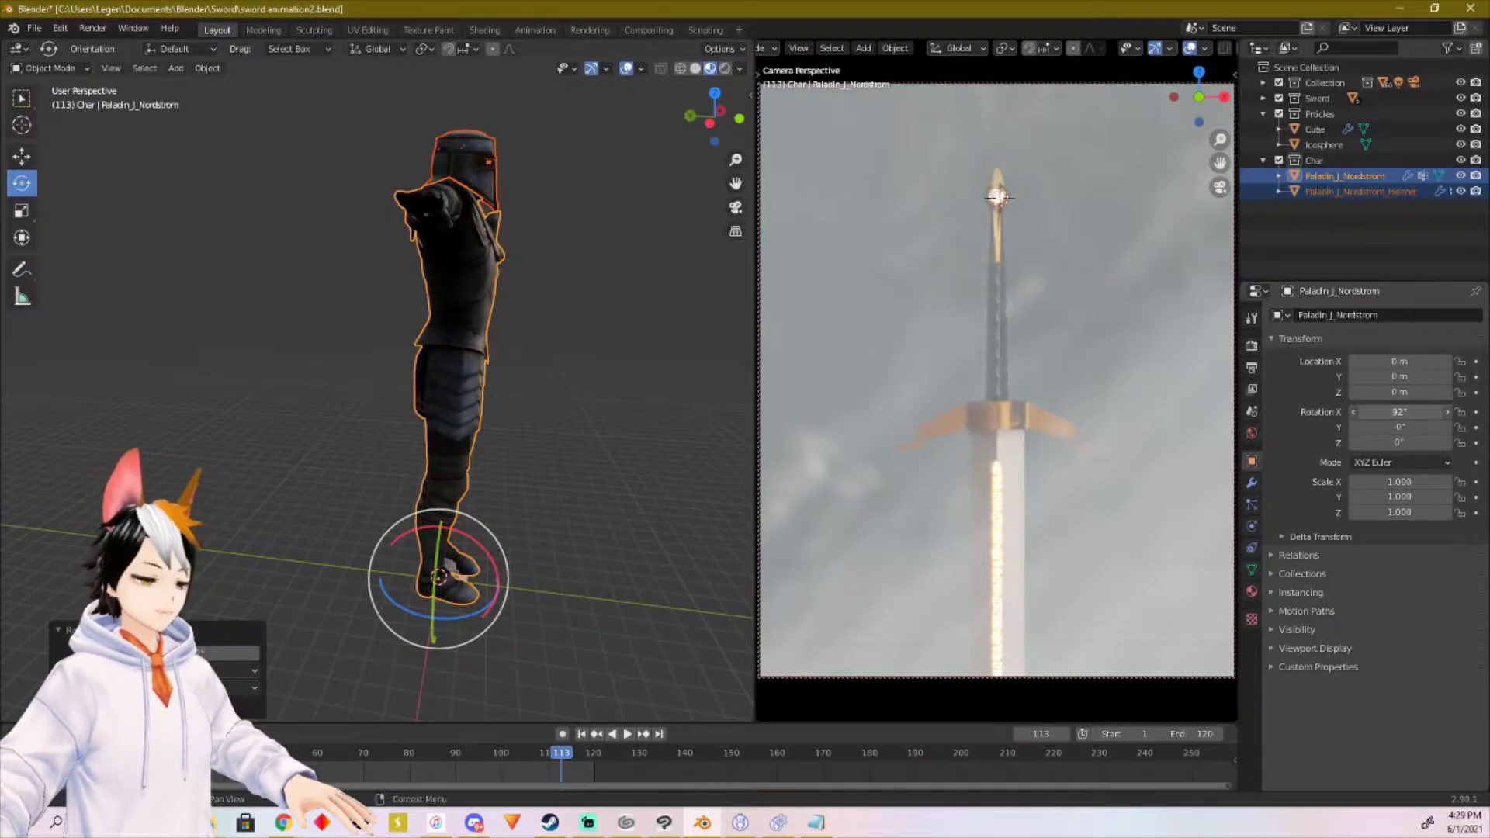
click(1422, 416)
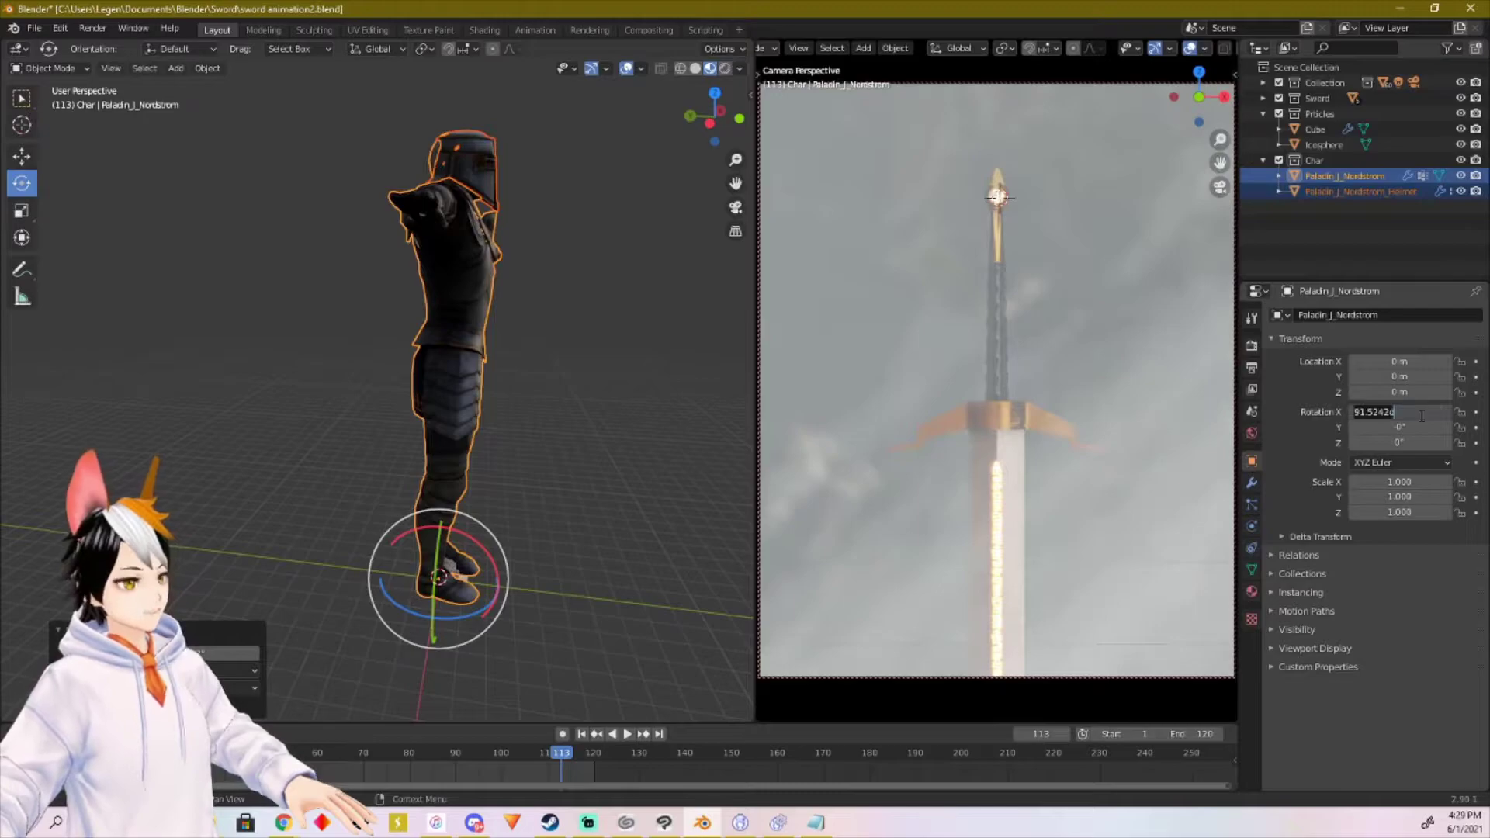
key(ctrl+a)
text(90)
key(Return)
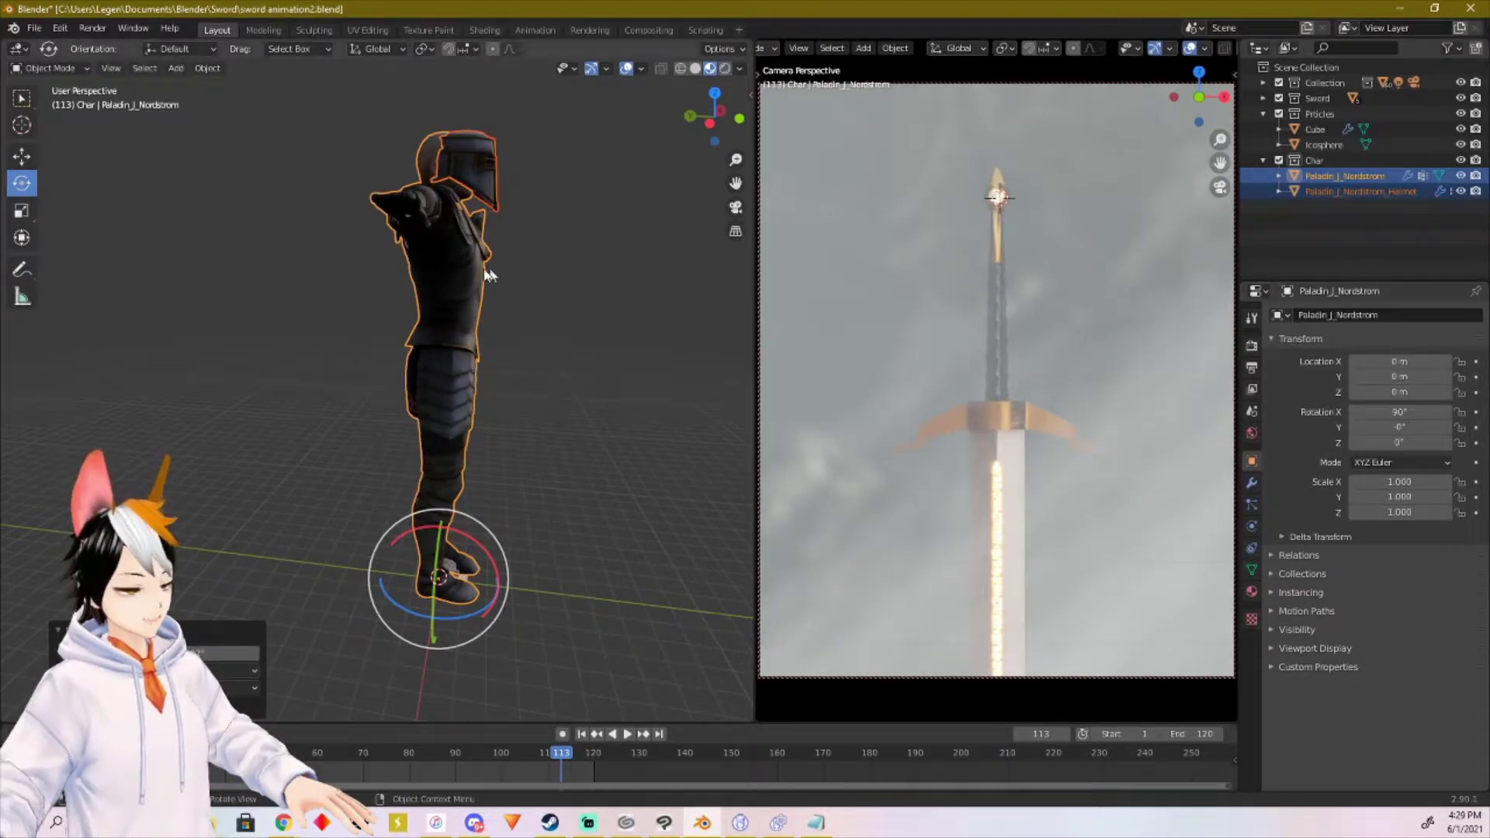
Step: Select only the knight's helmet and set its X rotation to 90° to match the body
click(548, 200)
click(492, 173)
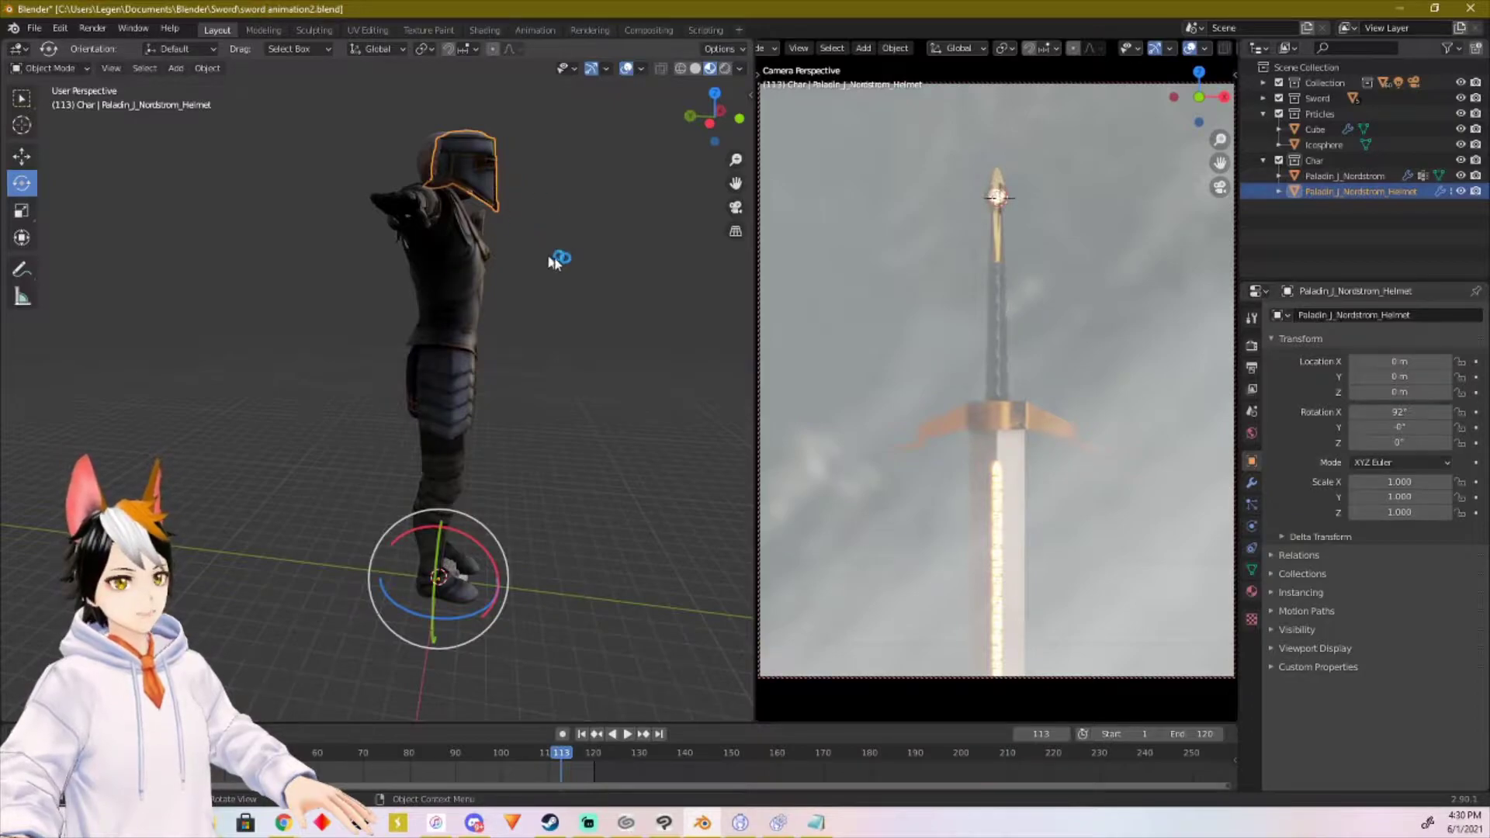
click(1406, 413)
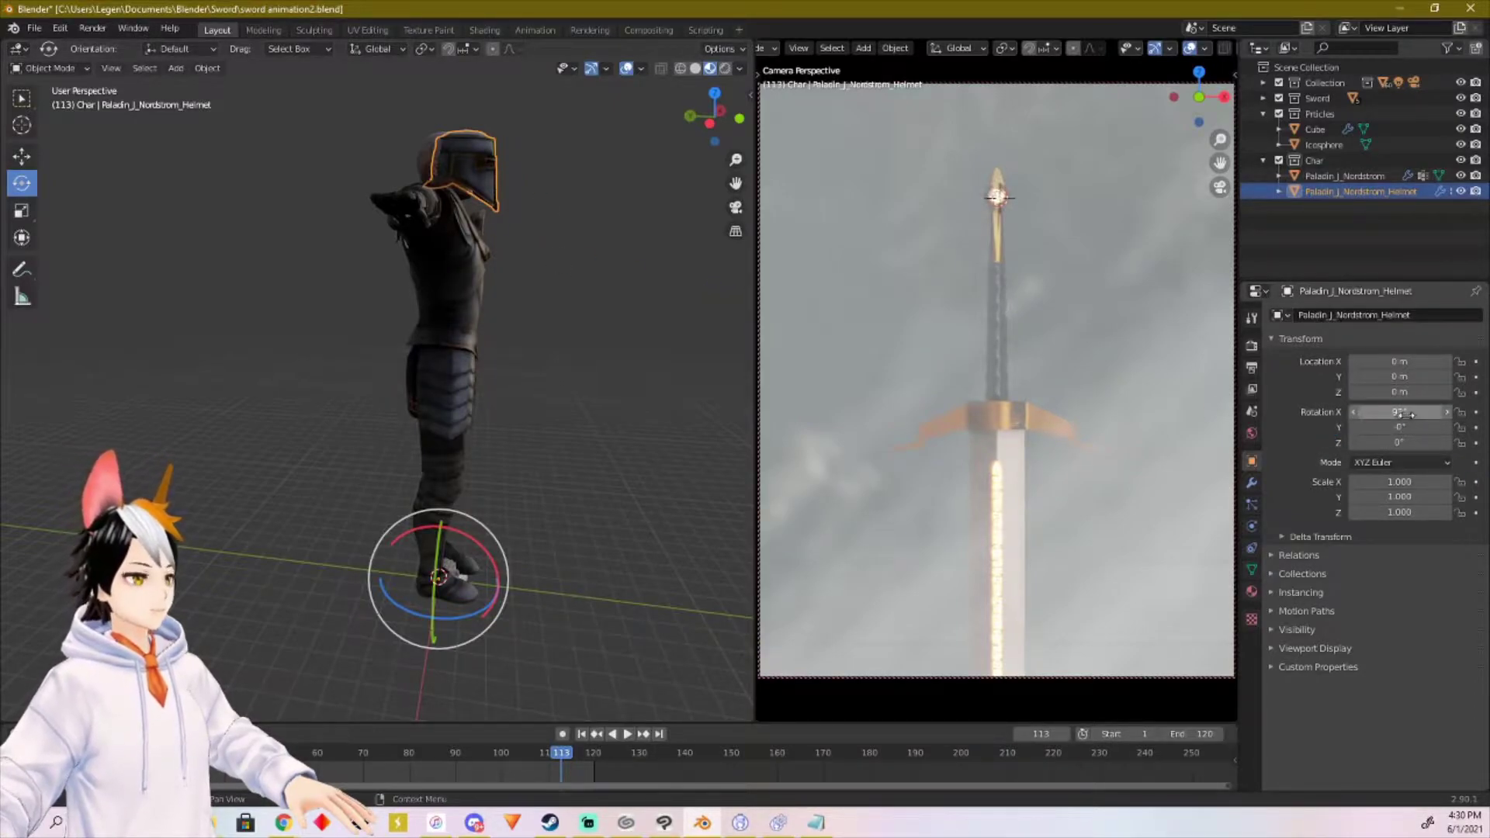
text(90)
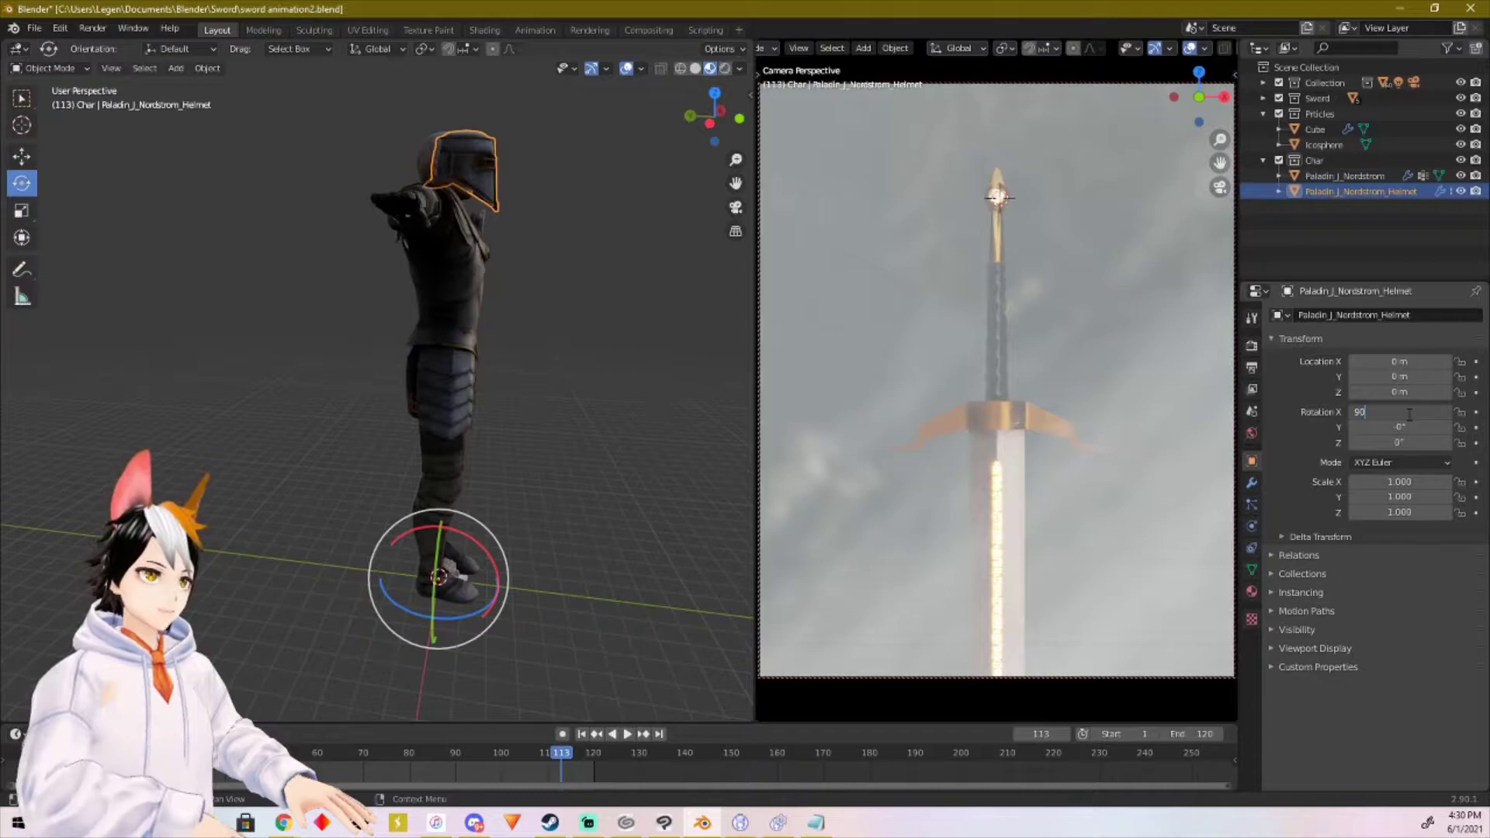
key(Return)
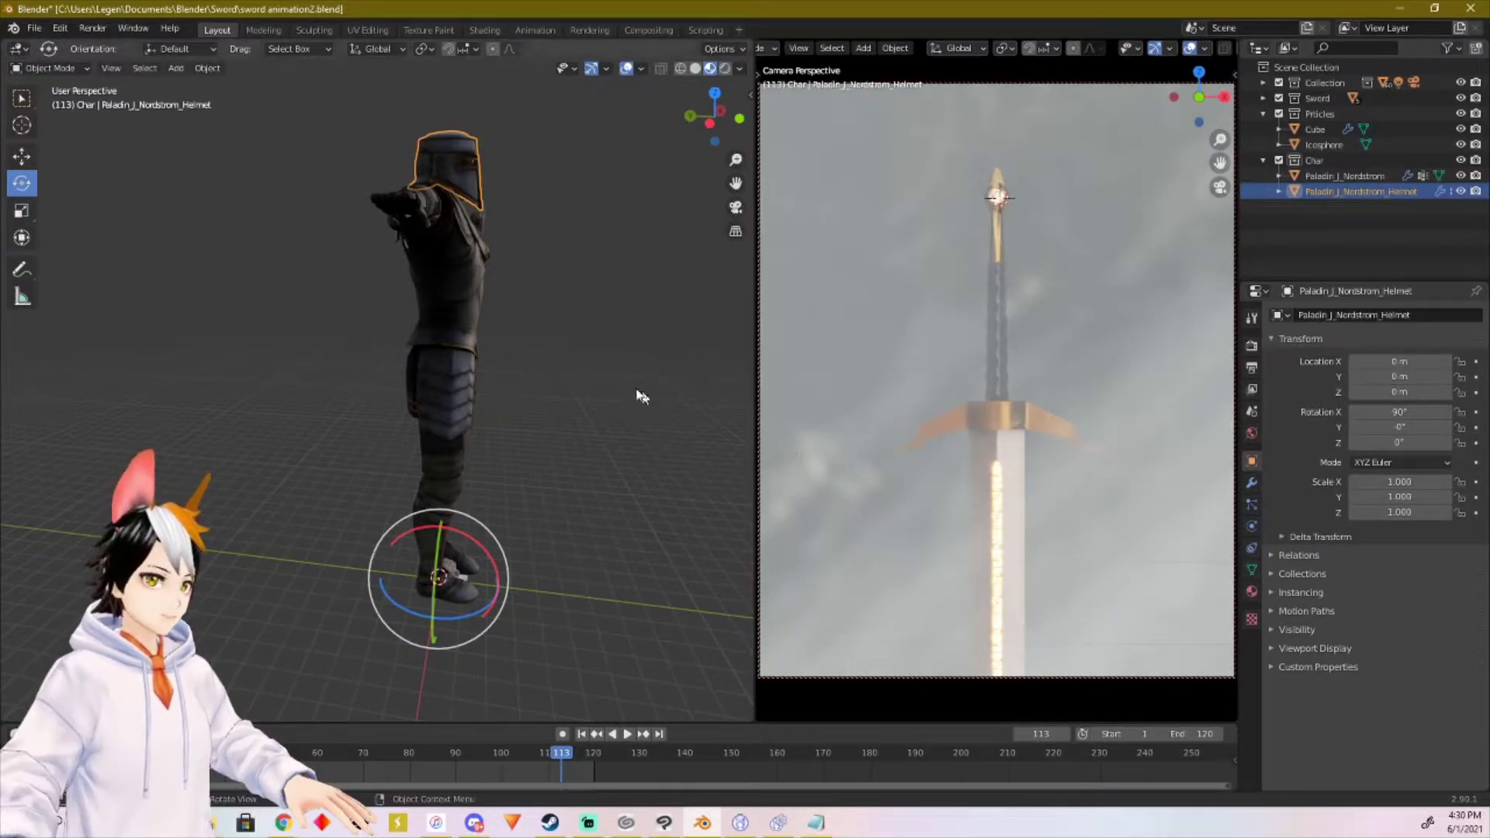
Step: Select the knight's body and helmet together and start an FBX export
middle_drag(577, 334, 408, 433)
scroll(410, 433, up, 2)
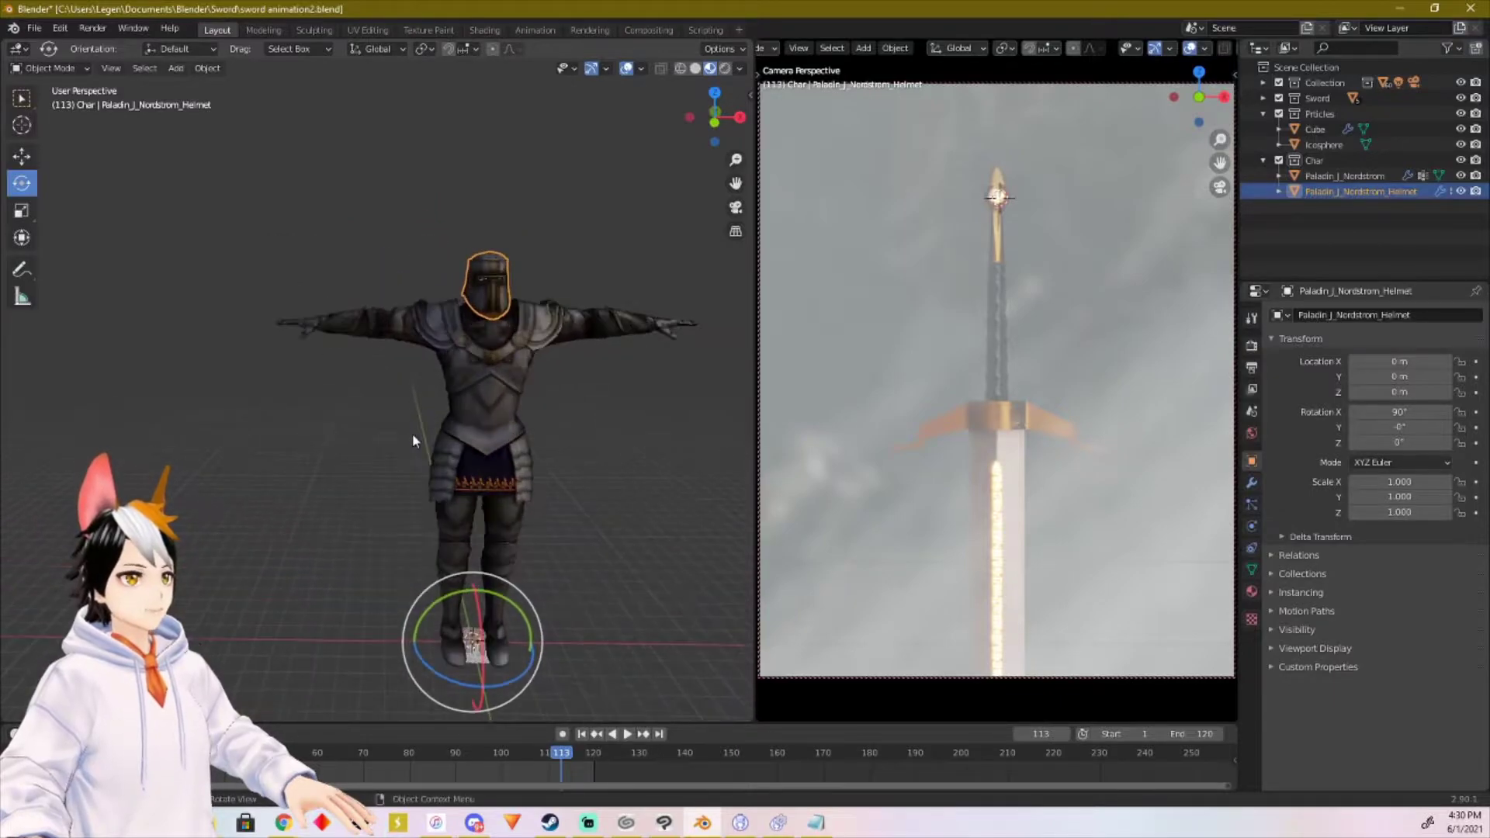
shift+middle_drag(537, 448, 545, 425)
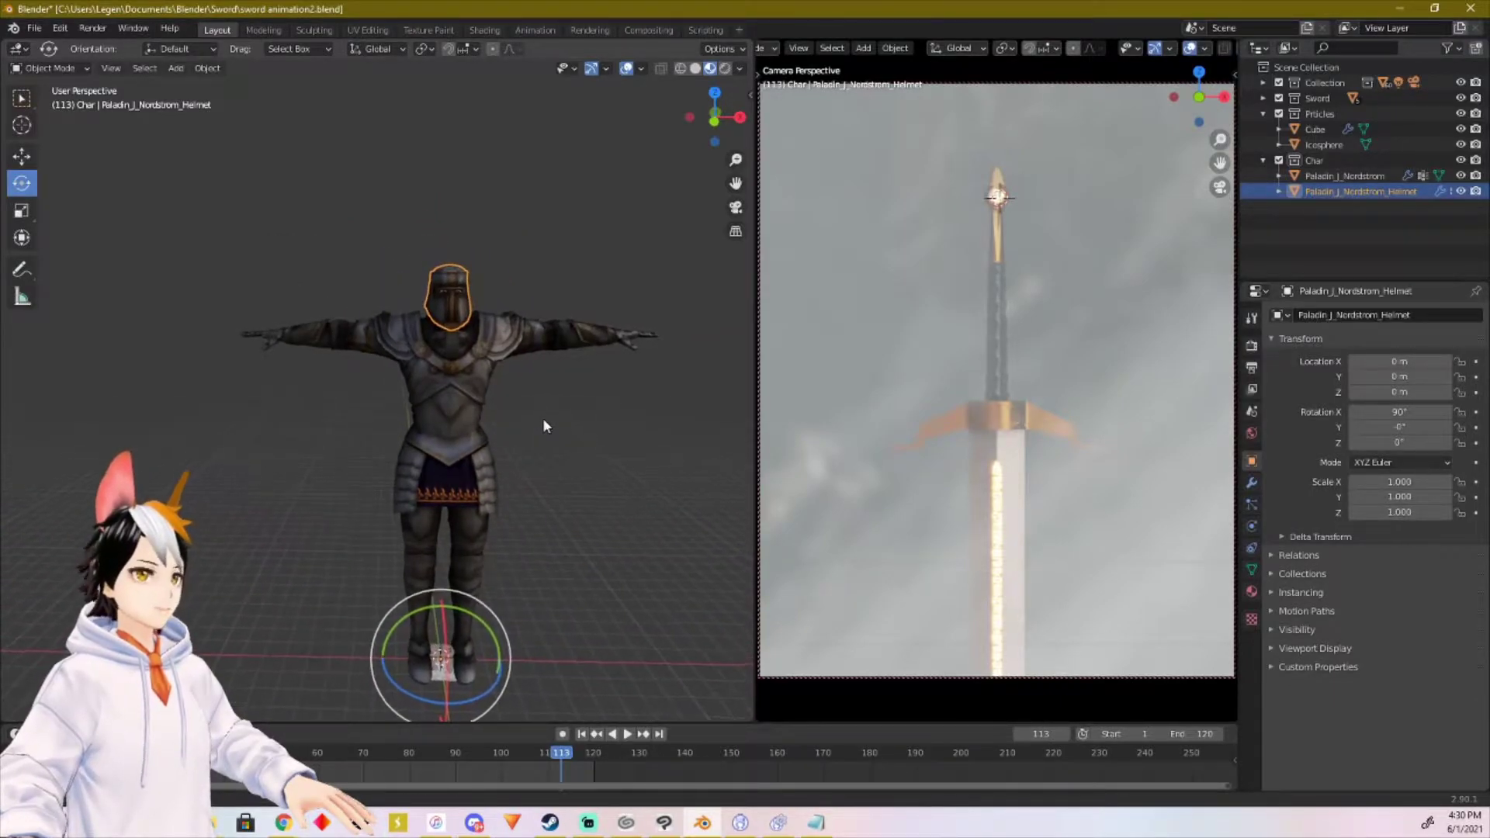
drag(368, 266, 511, 393)
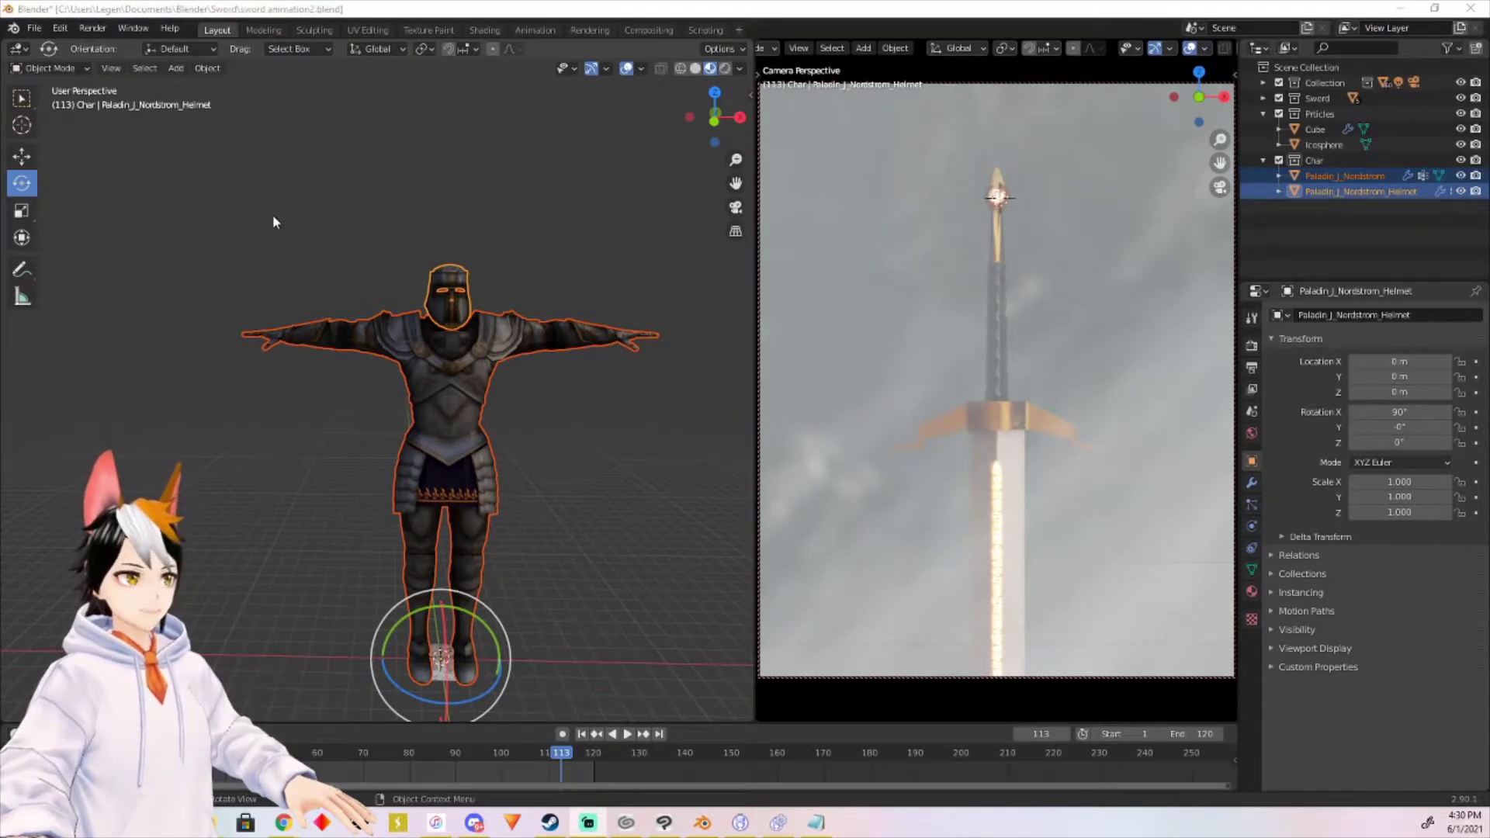
click(32, 31)
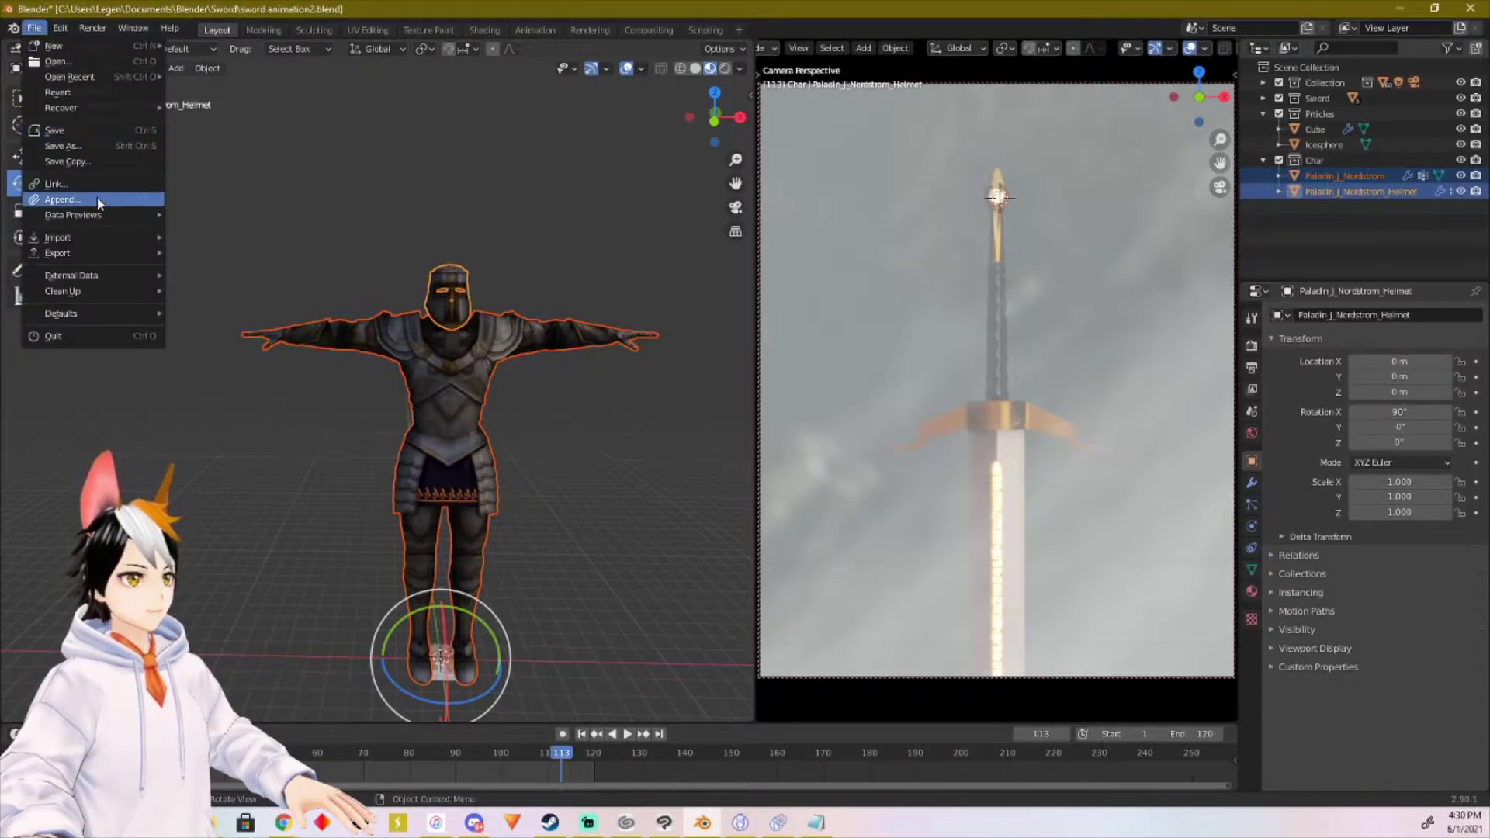
mouse_move(88, 253)
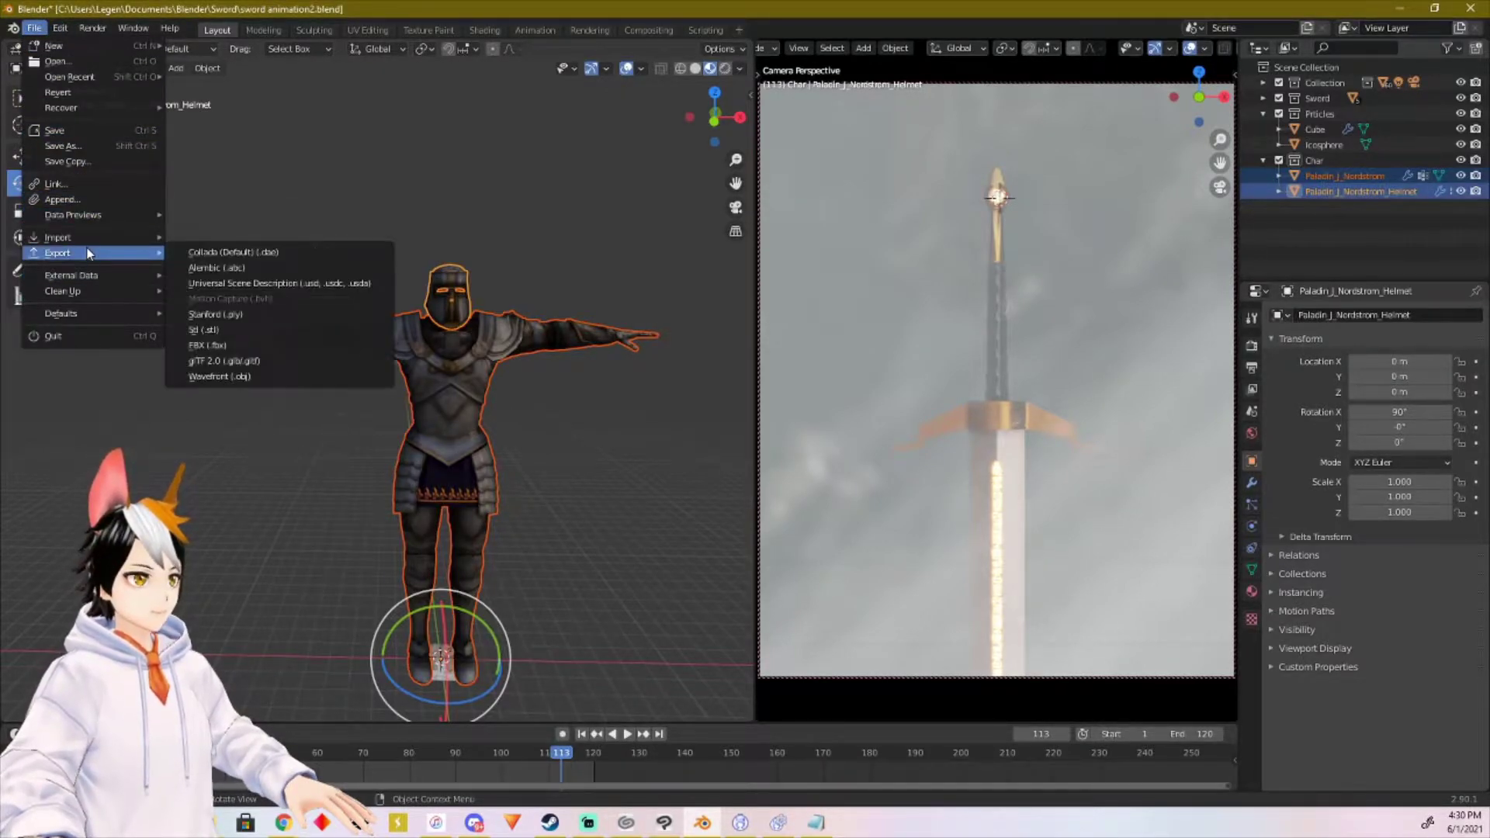
click(248, 345)
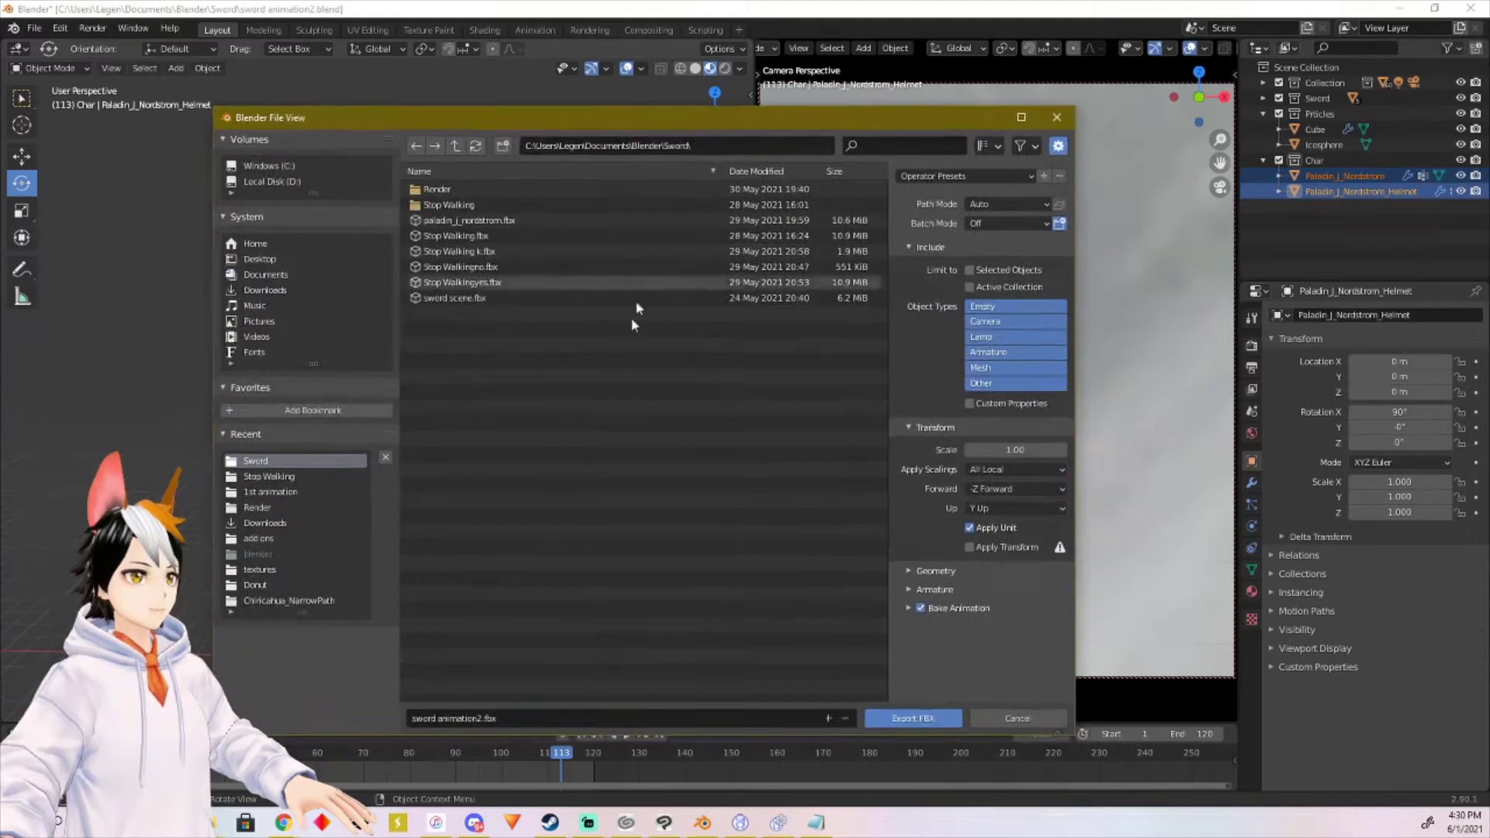
Step: Name the export file TEST KNIGHT in the Sword folder
click(519, 717)
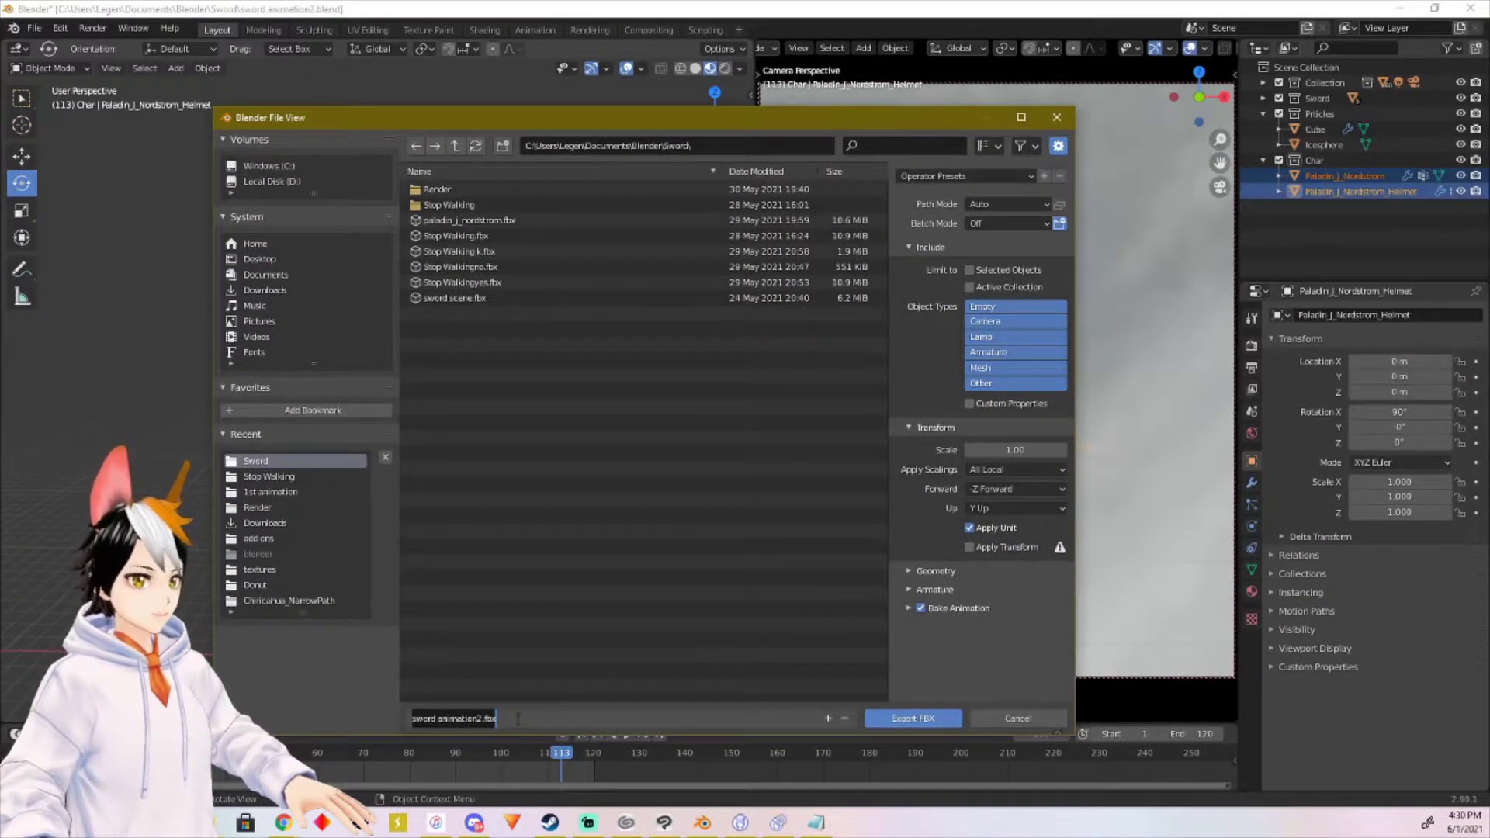
key(BackSpace)
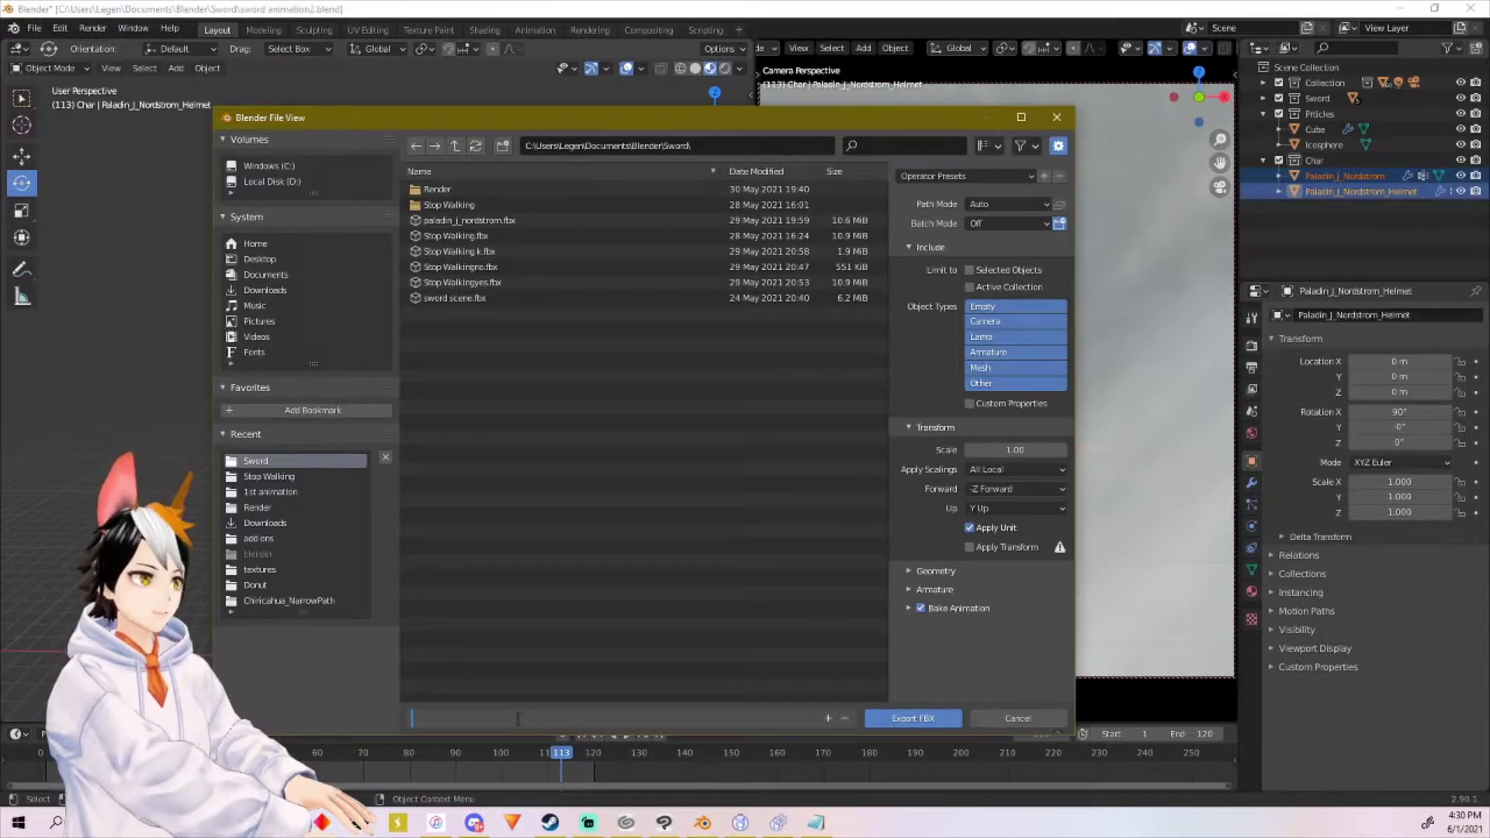
text(test)
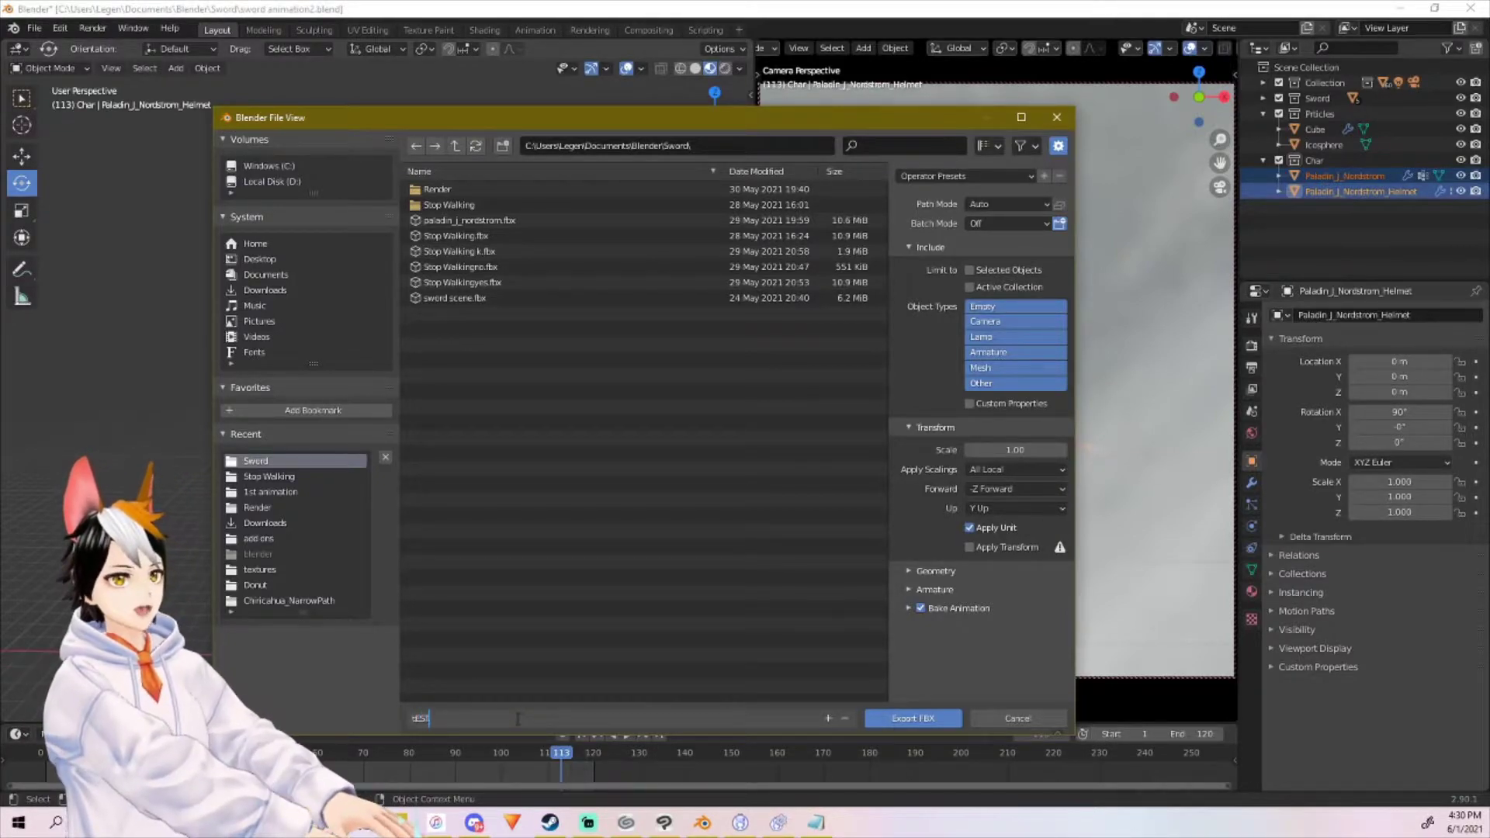
text(TEST)
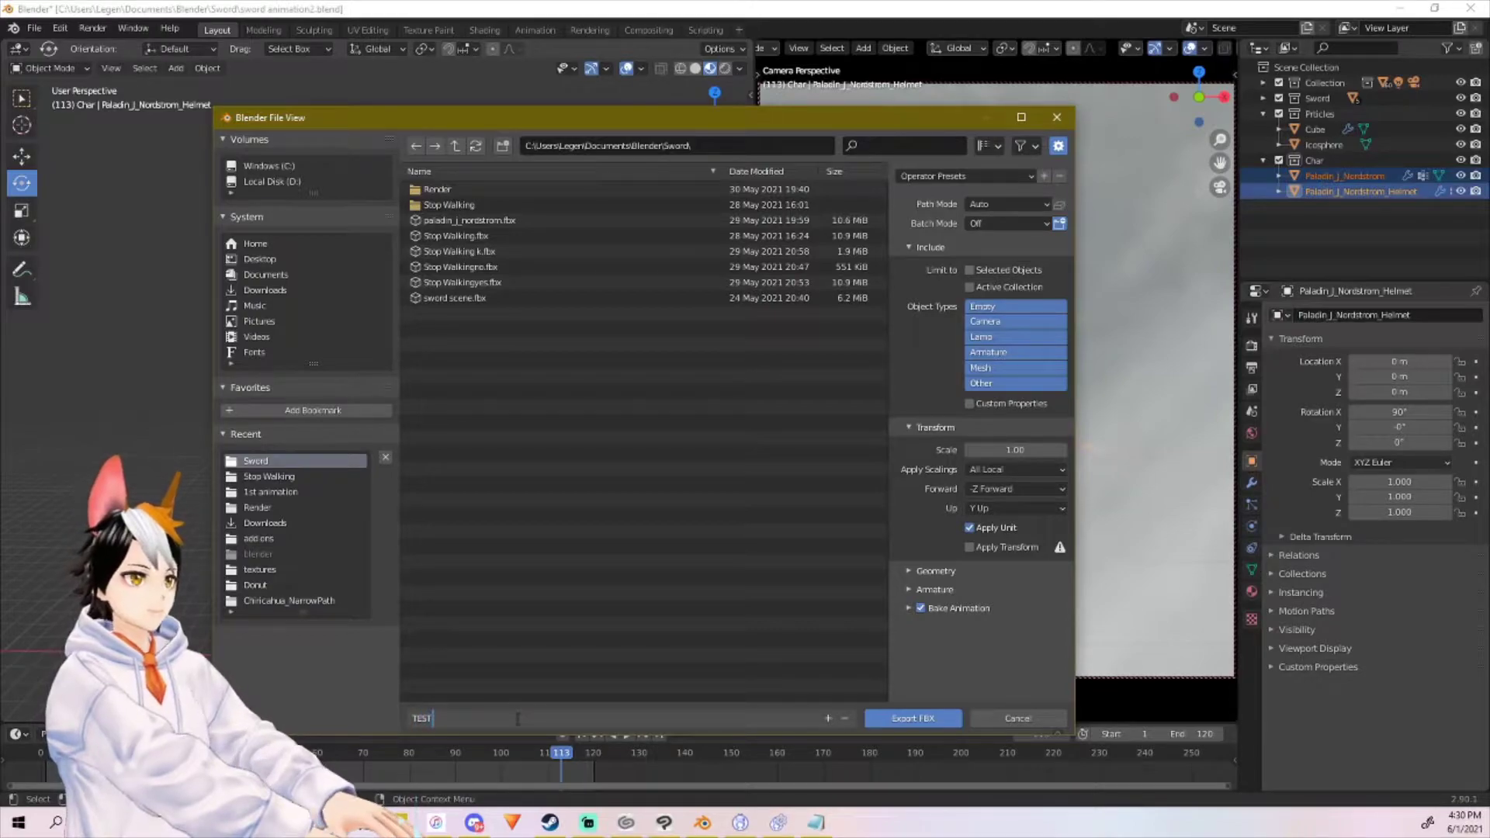
text( KNIGHT)
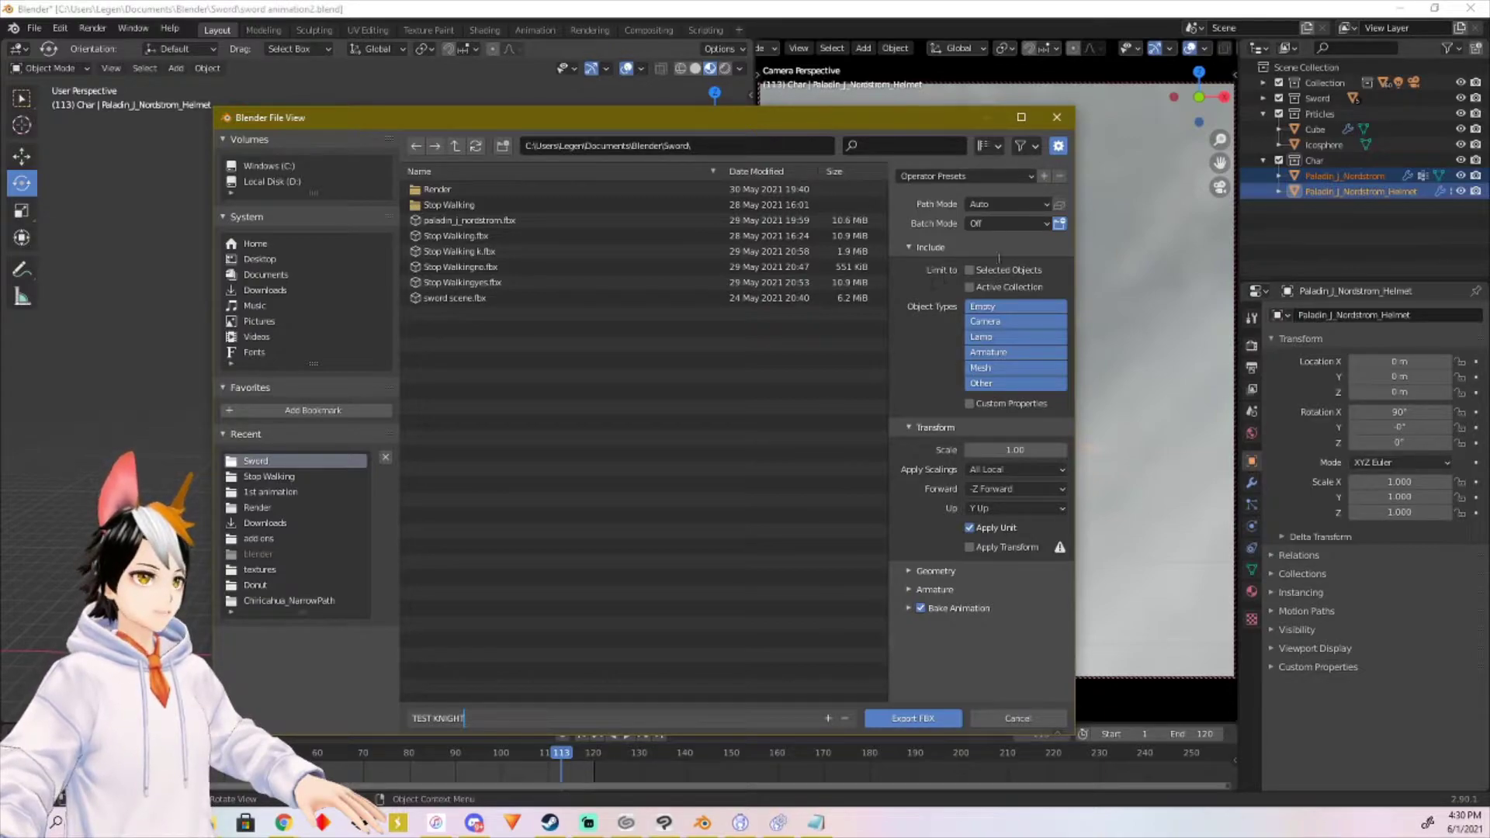
key(Return)
Step: Limit the export to selected objects, set the path mode to Copy with textures embedded, and export the FBX
click(969, 270)
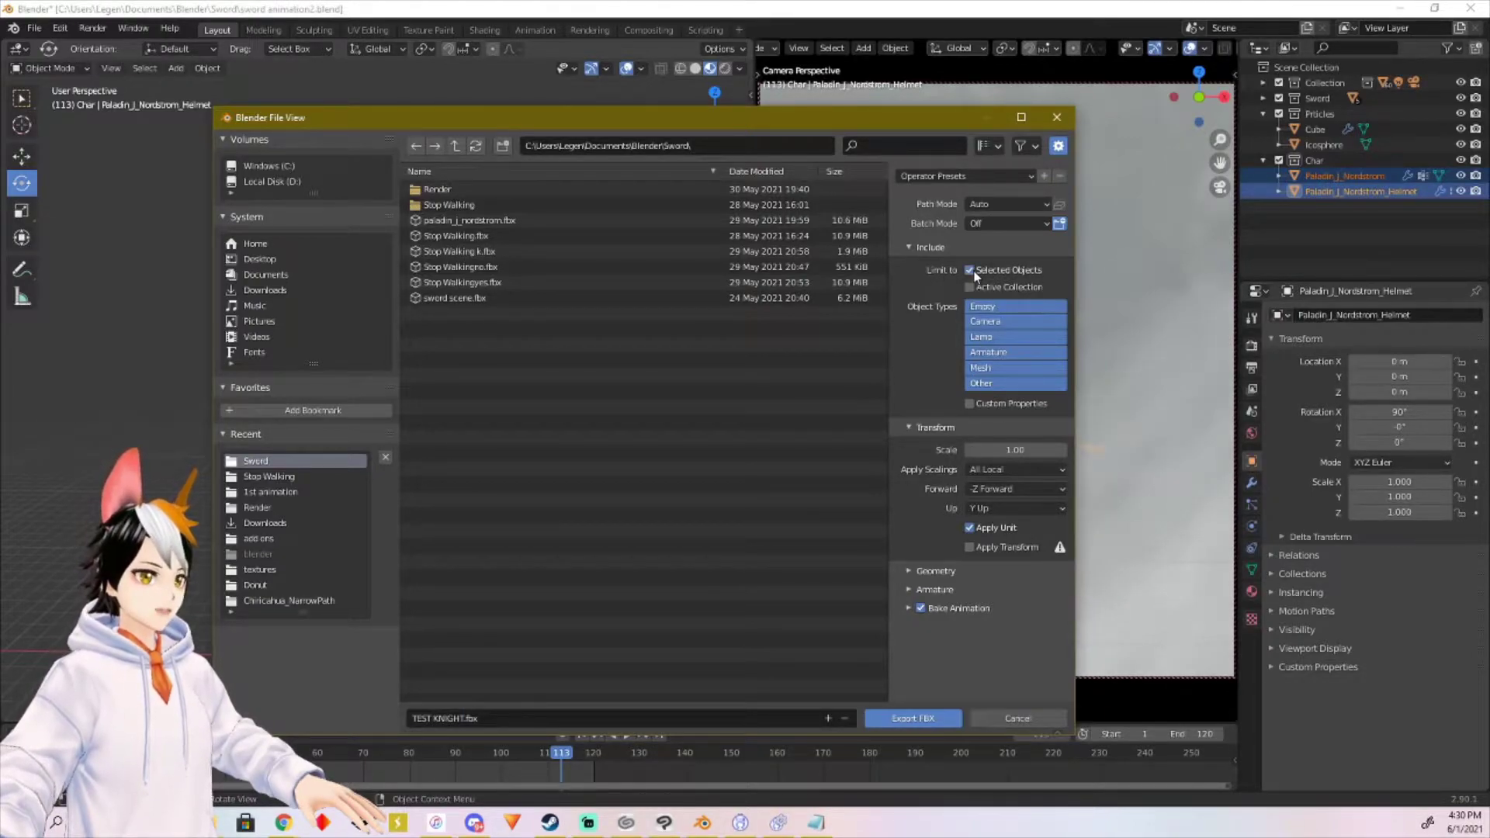
click(1042, 205)
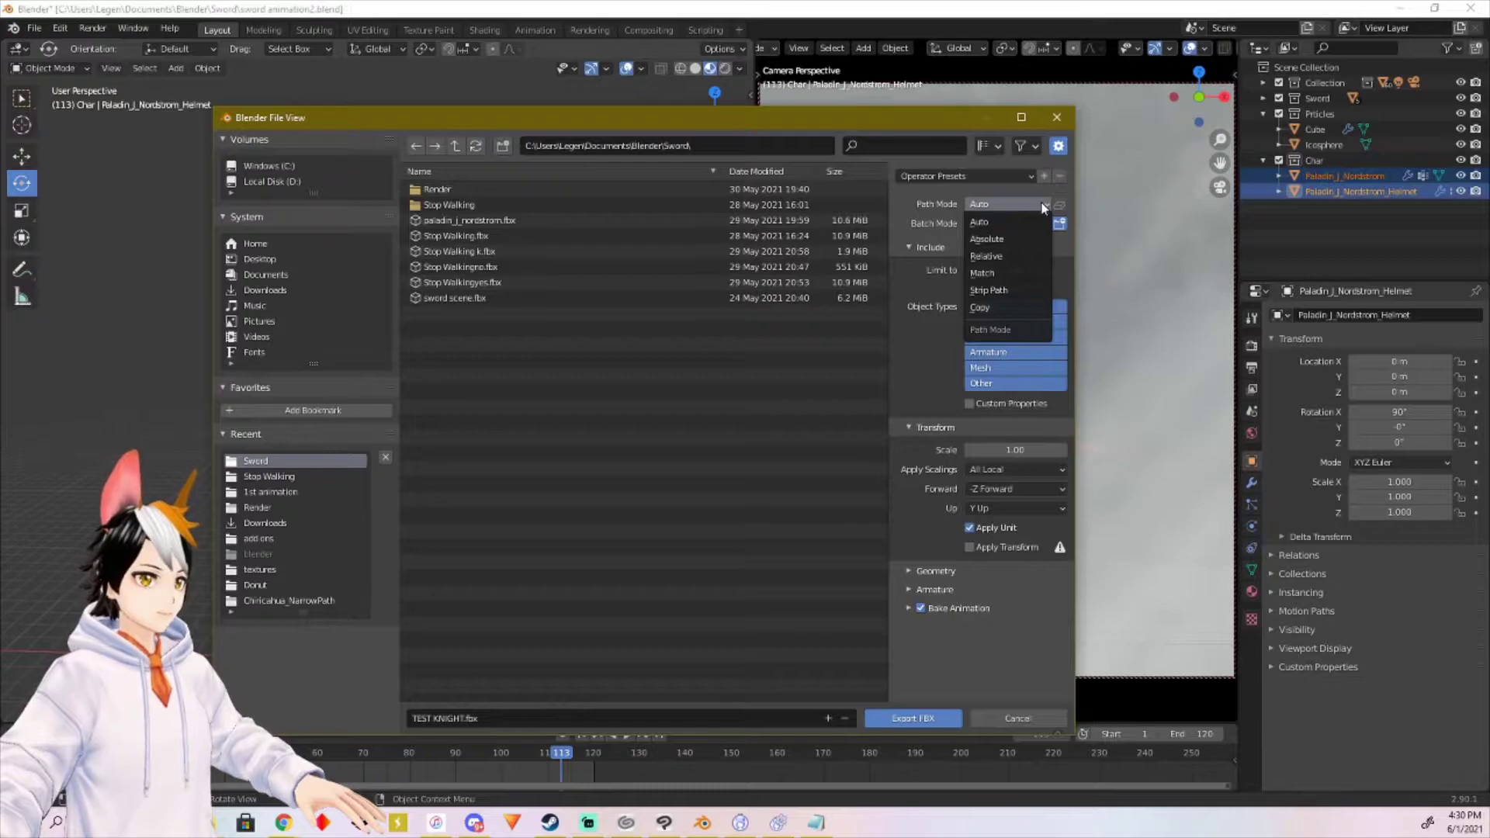
click(998, 307)
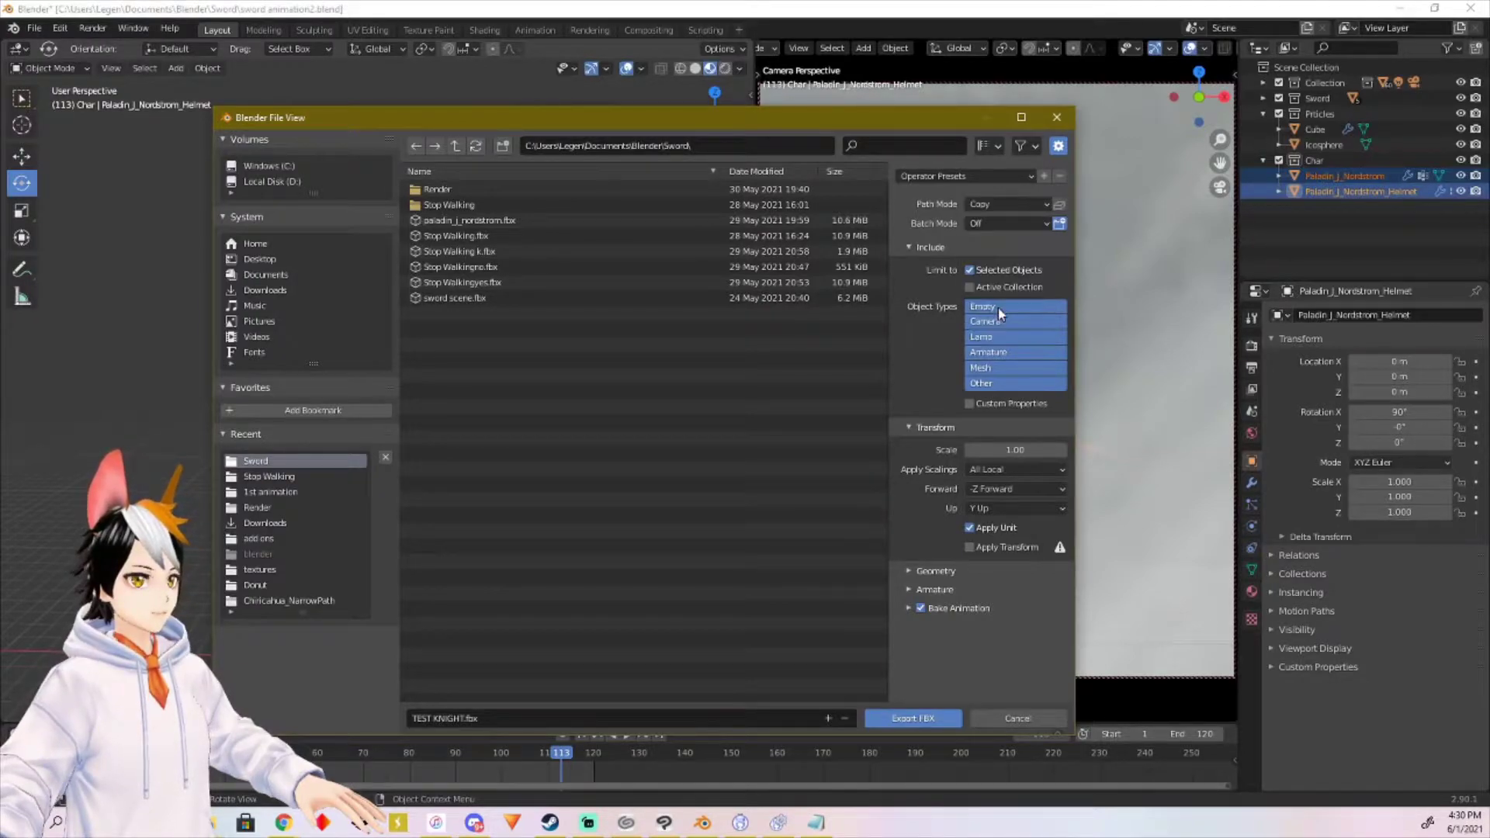
click(1059, 204)
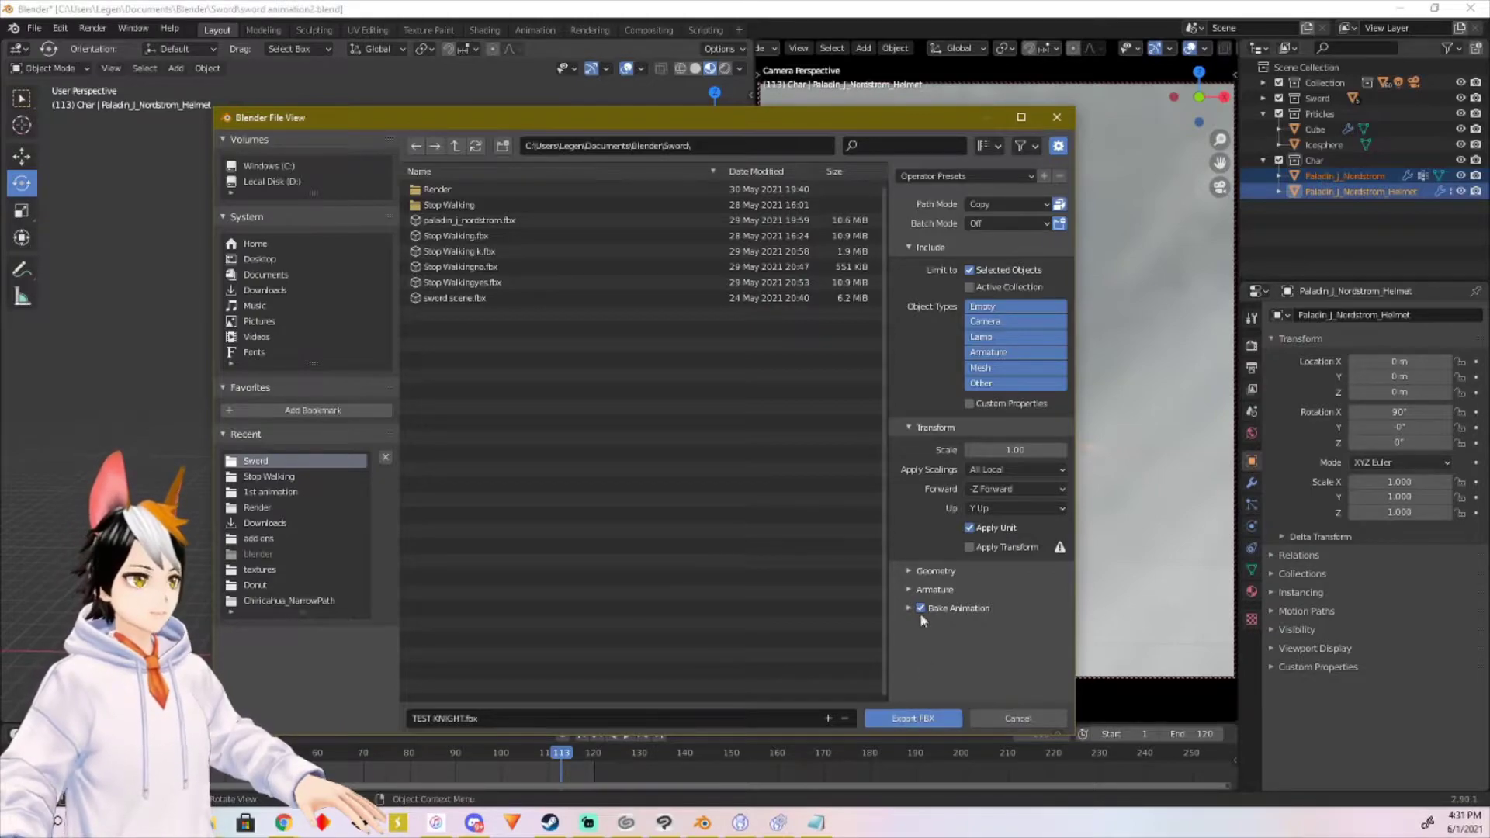
click(930, 725)
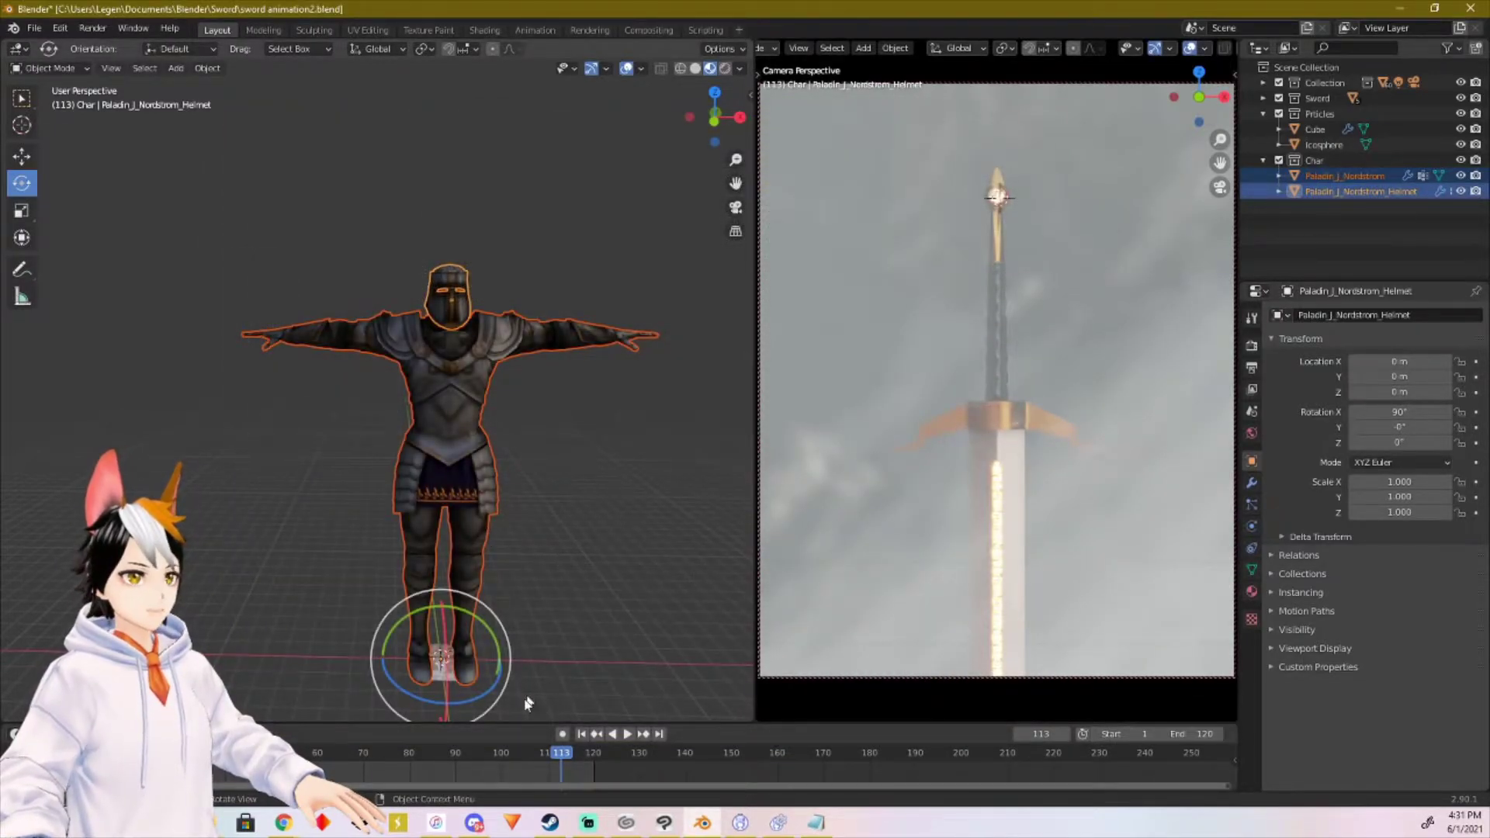
Step: Switch to the Sword folder in File Explorer and open the exported TEST KNIGHT file in 3D Viewer
mouse_move(218, 827)
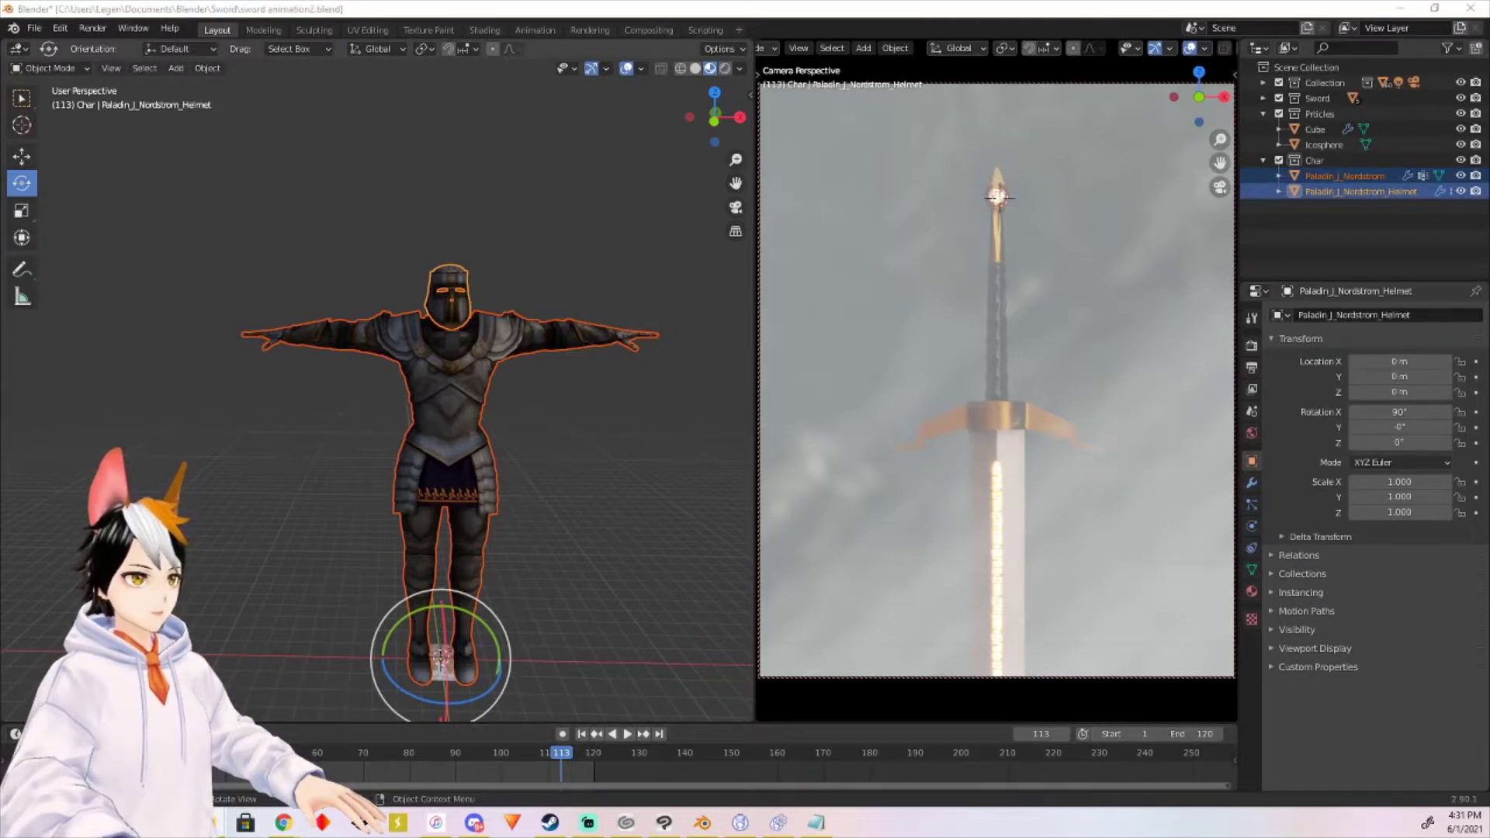
click(217, 824)
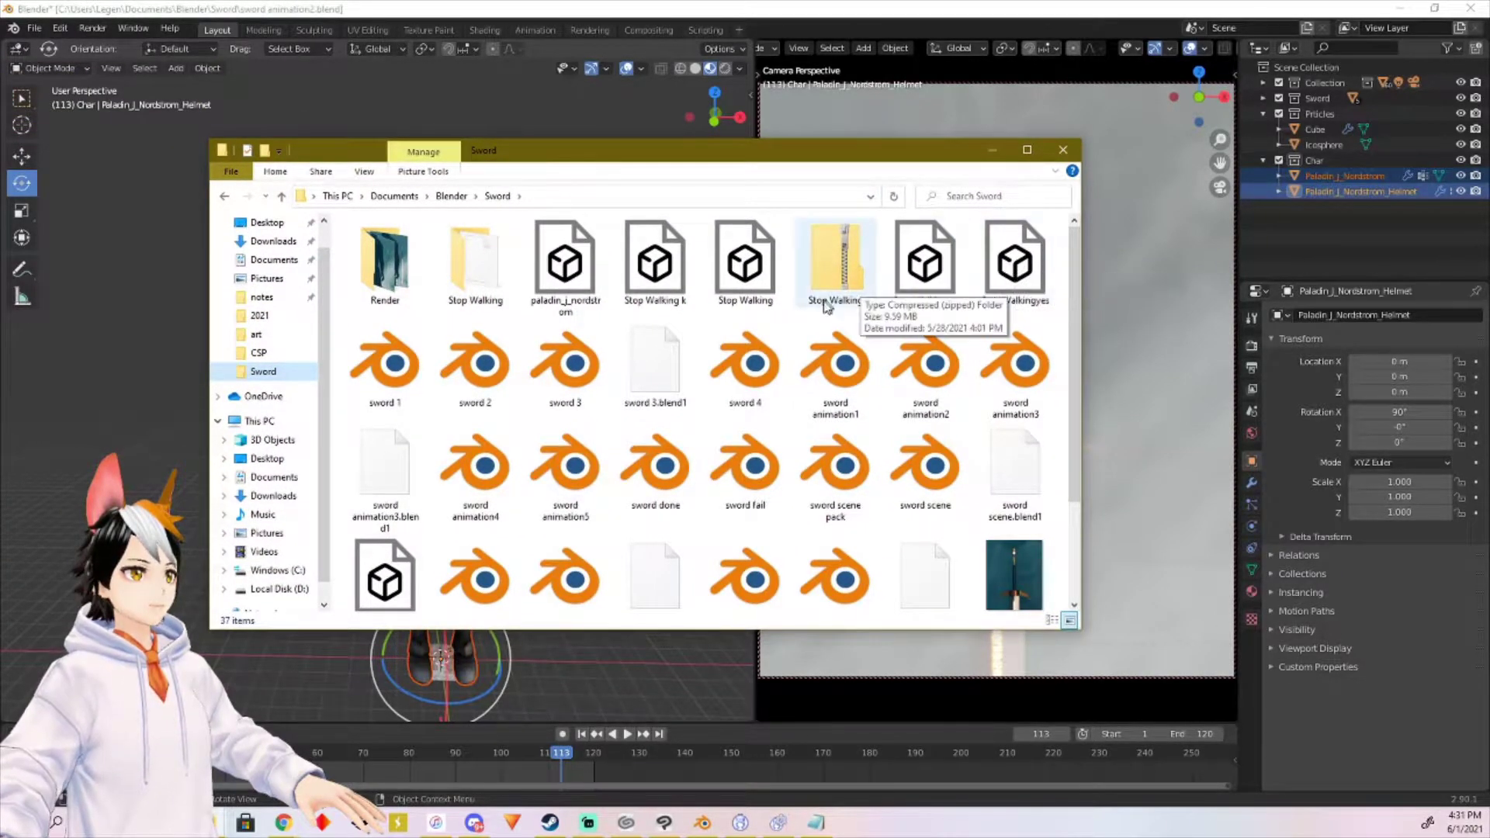
scroll(829, 359, down, 1)
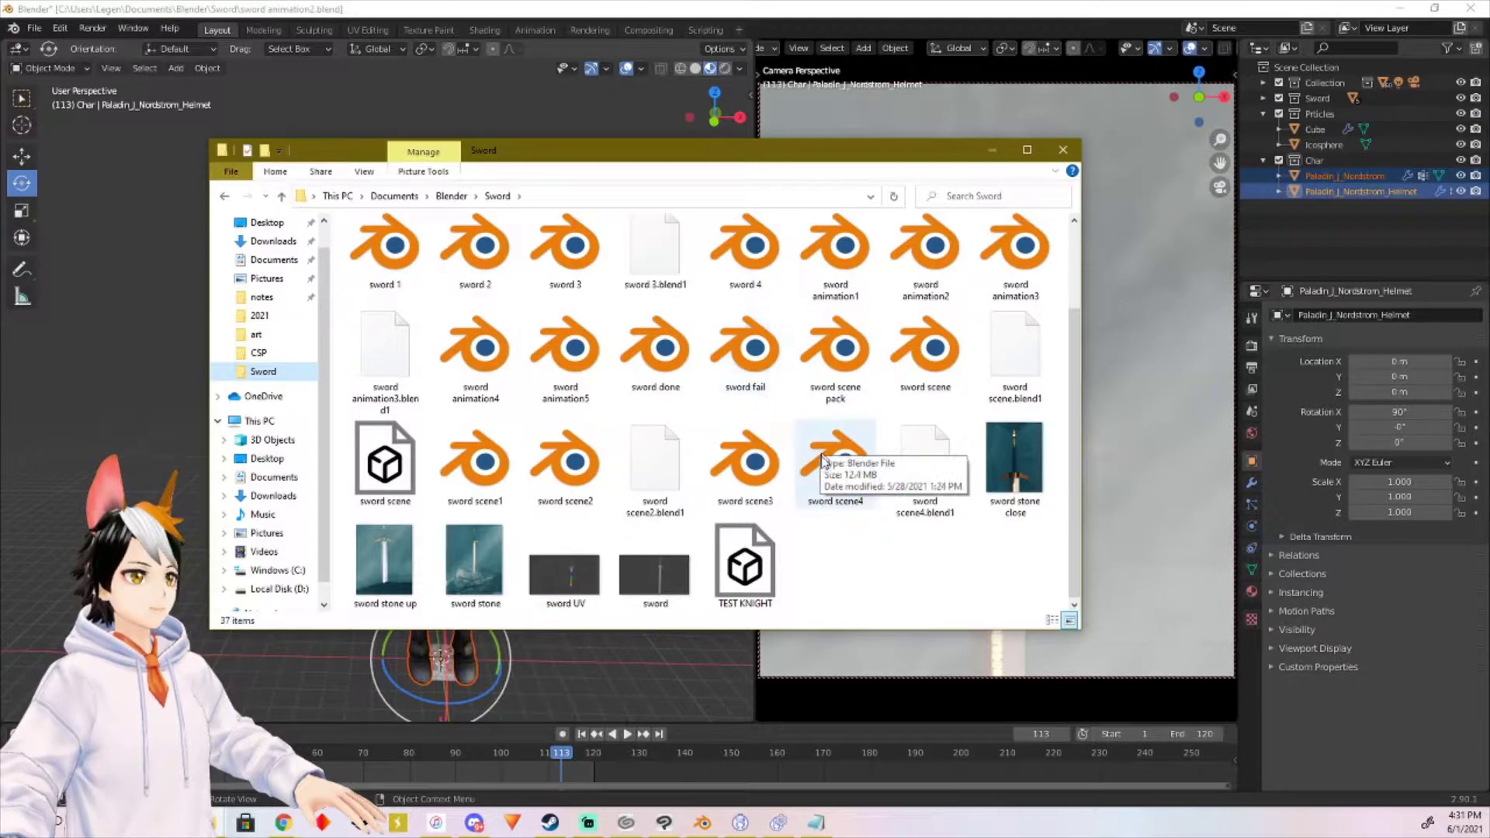
click(737, 583)
double_click(737, 584)
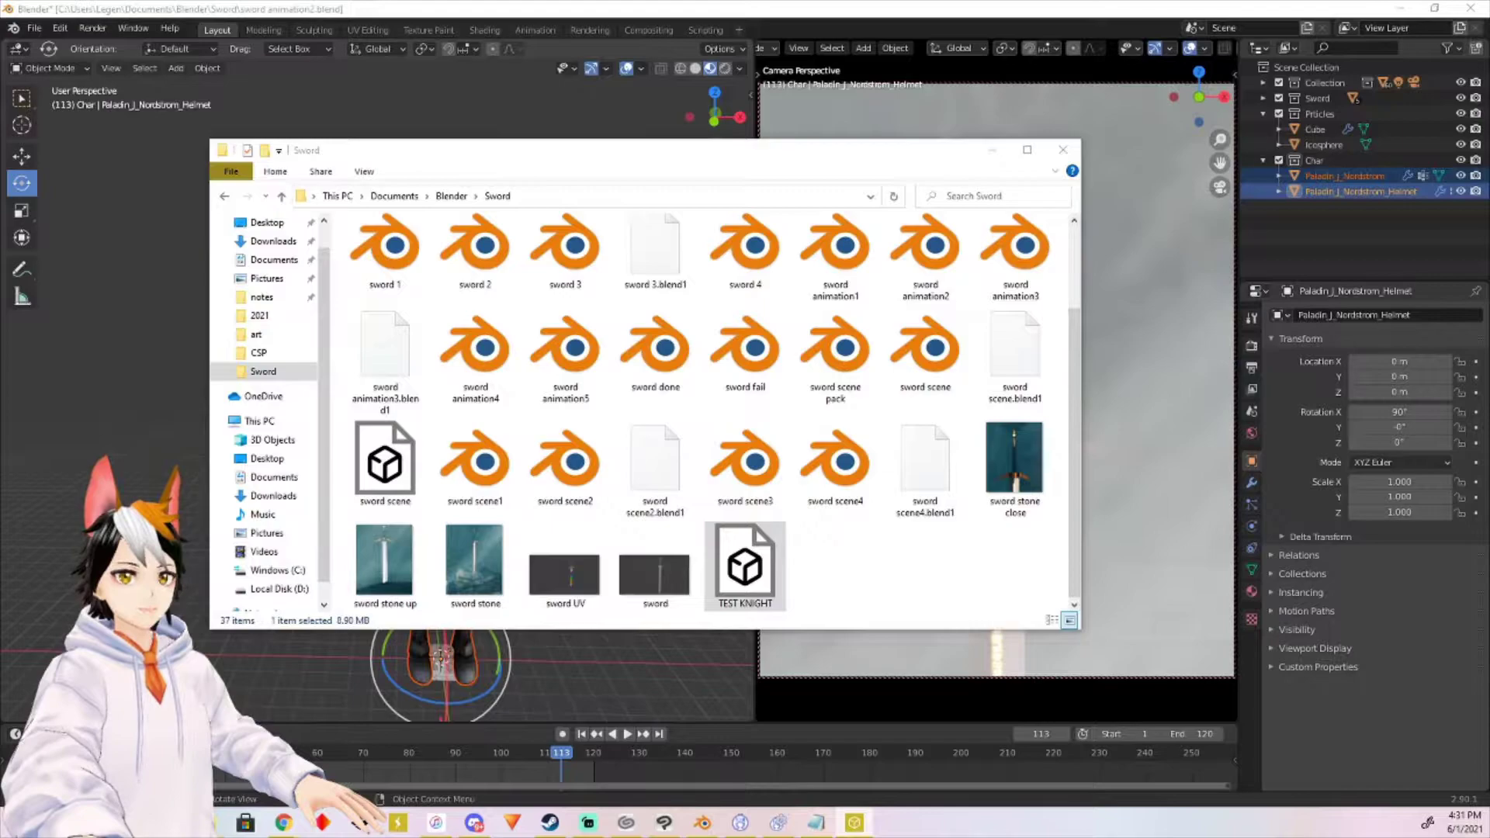
Step: Inspect the exported knight up close from another angle, and put away the viewer and the folder window
scroll(541, 435, up, 5)
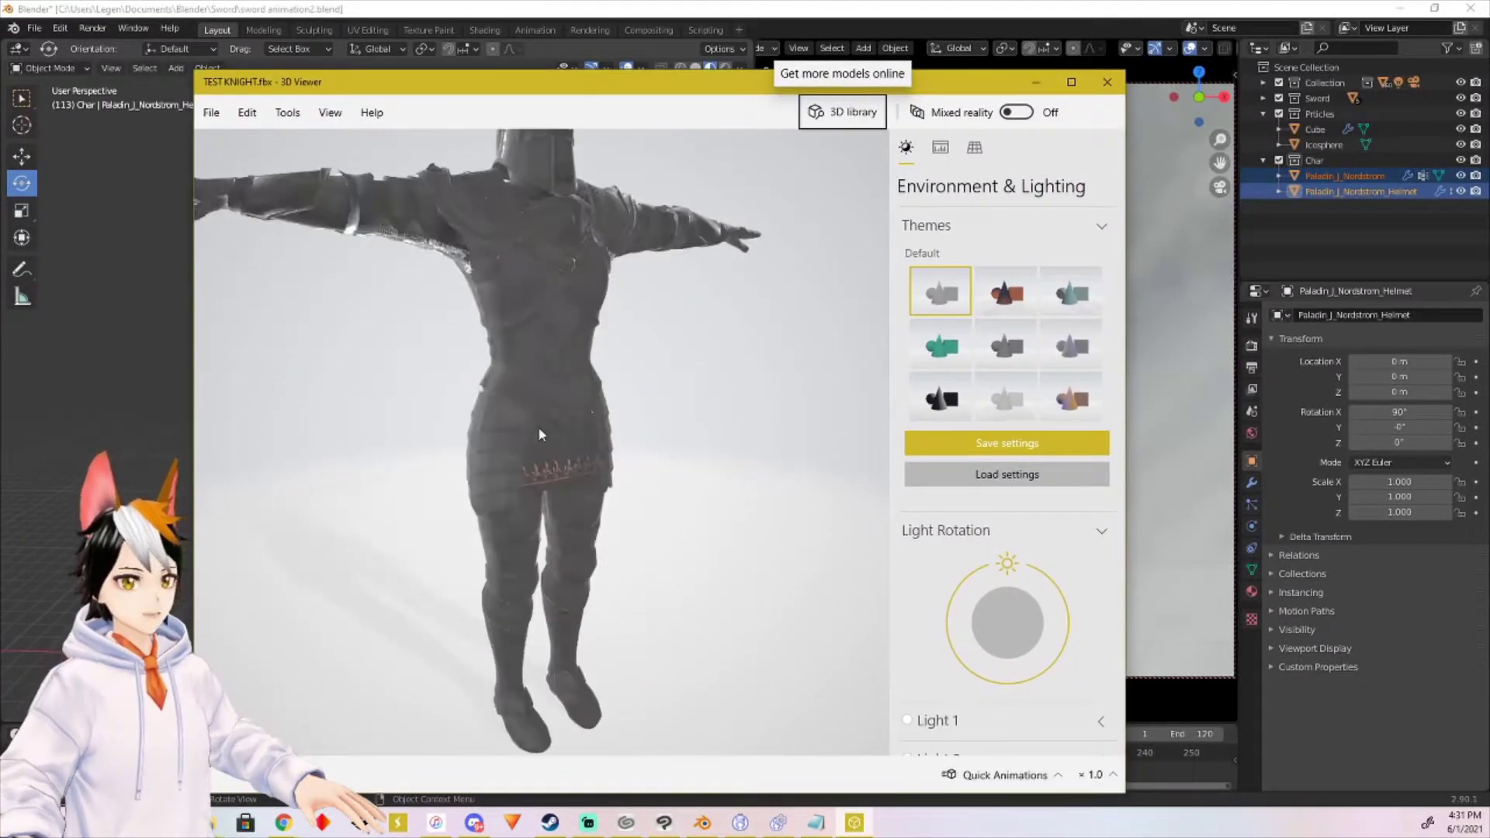
drag(575, 345, 705, 236)
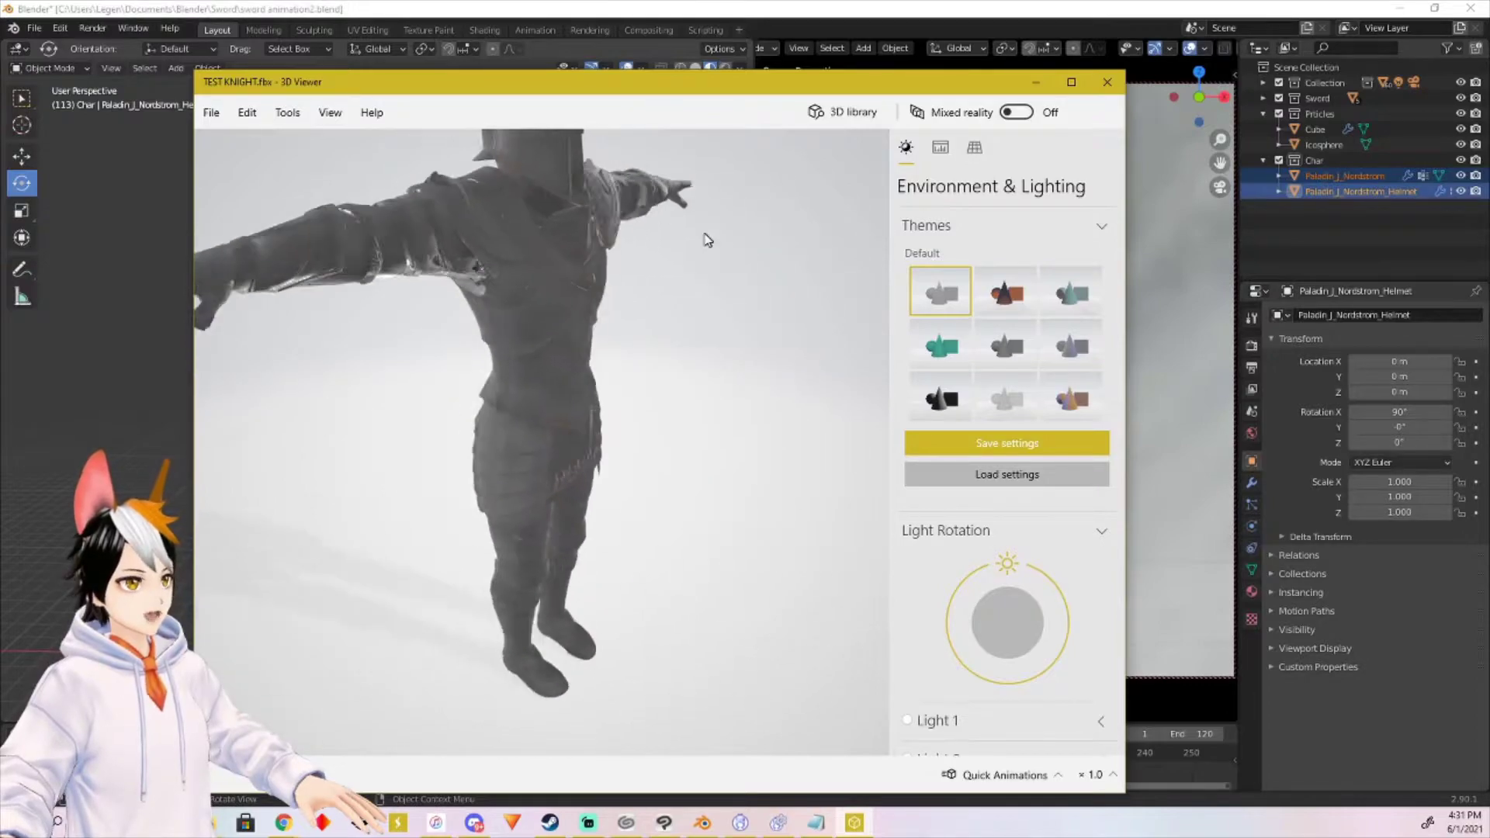
click(1107, 81)
click(1000, 151)
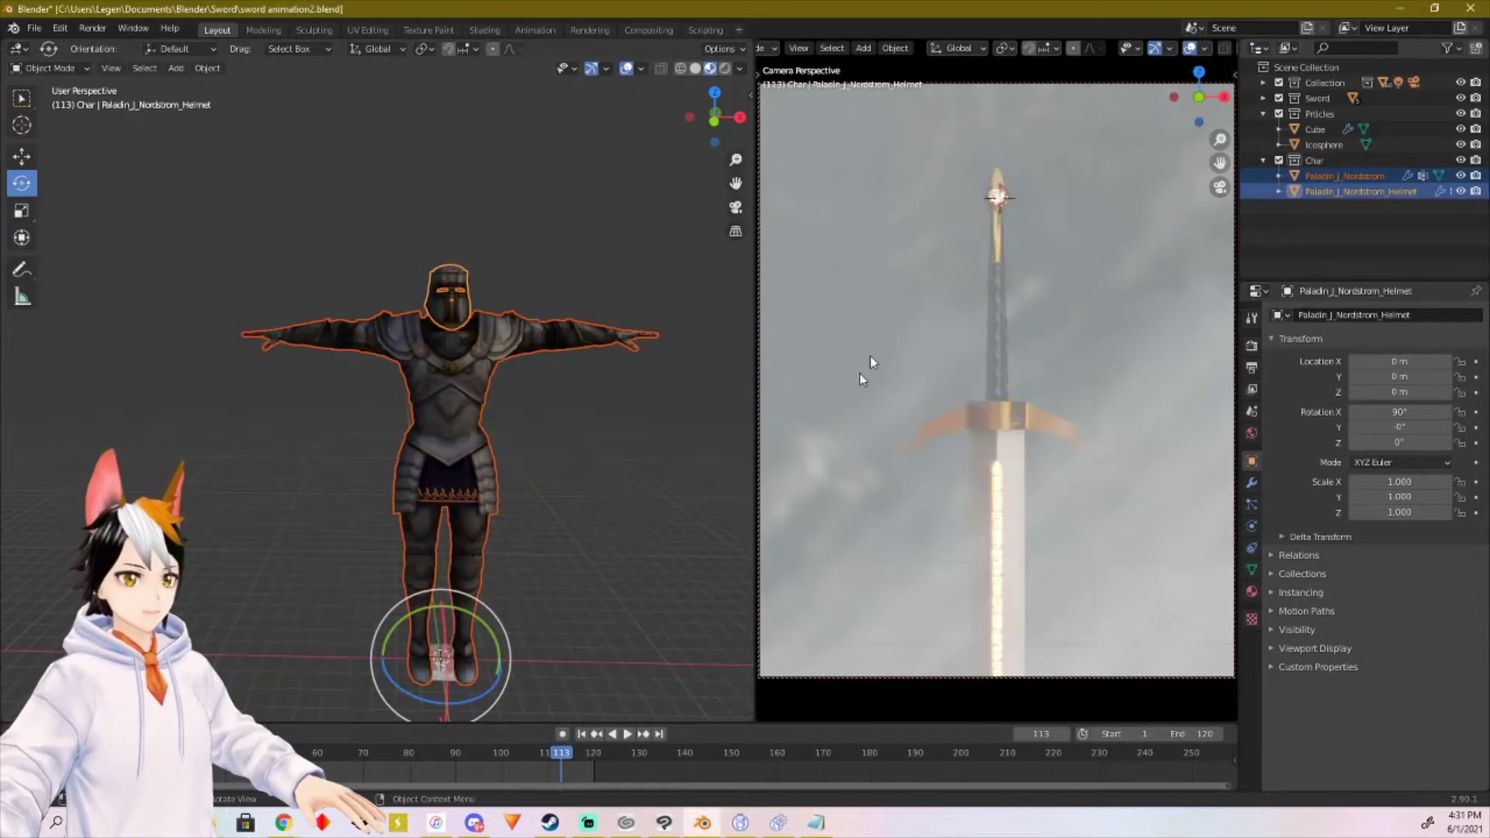
Step: Switch to Mixamo in Chrome and start uploading a new character by browsing for its file
mouse_move(285, 825)
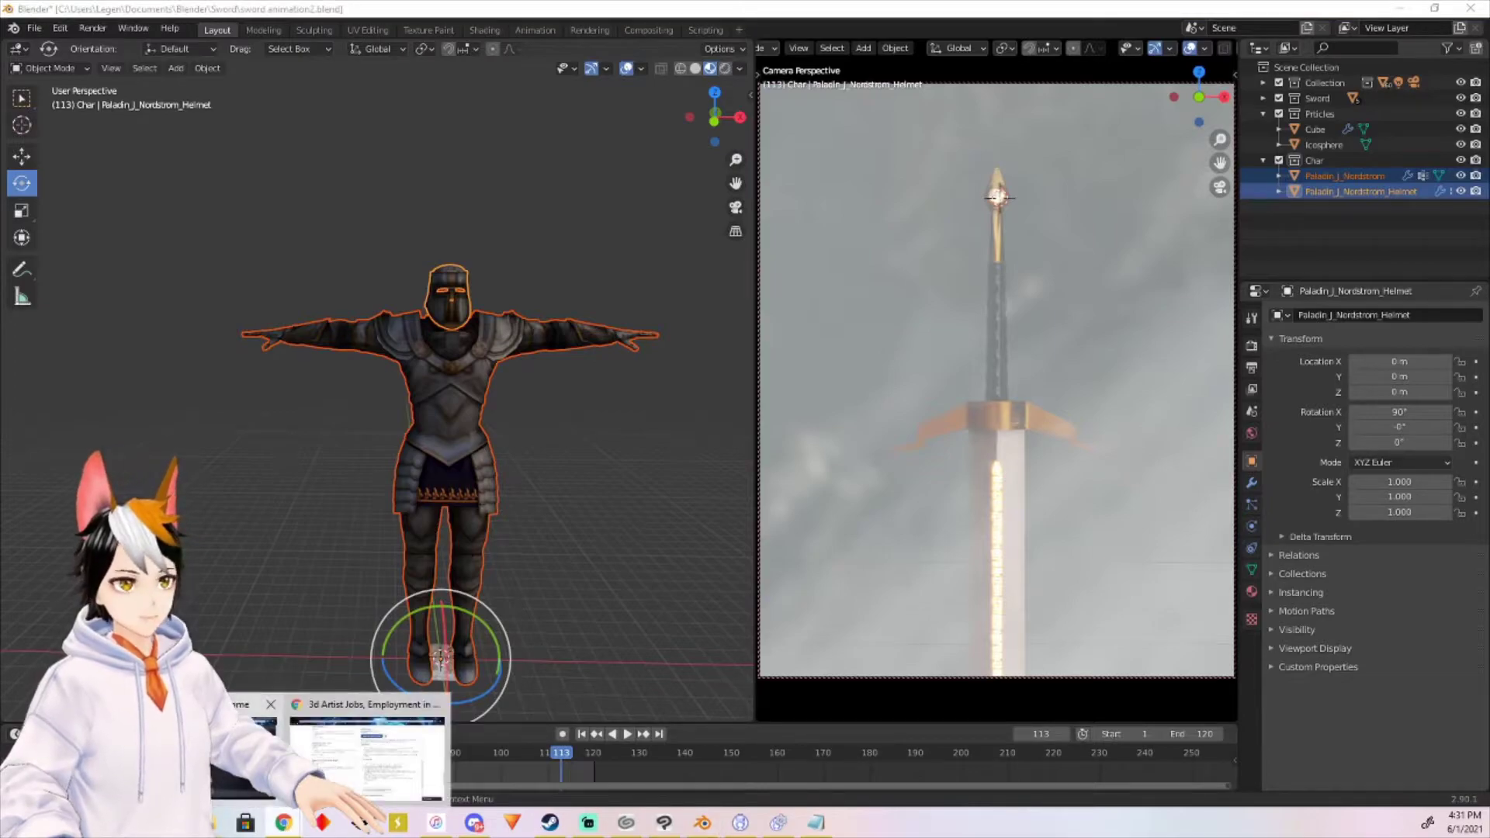
click(249, 749)
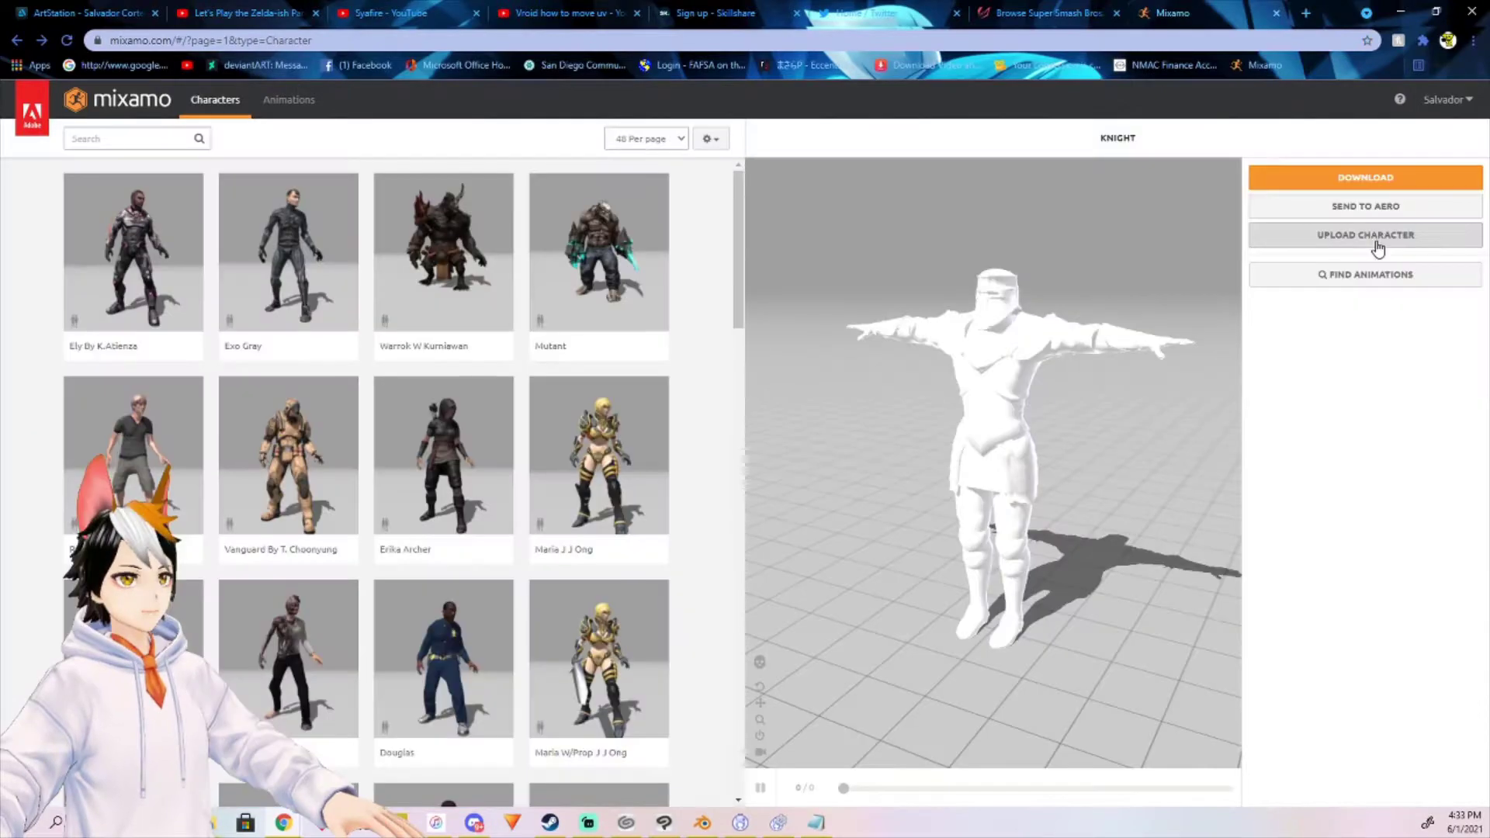
click(1377, 238)
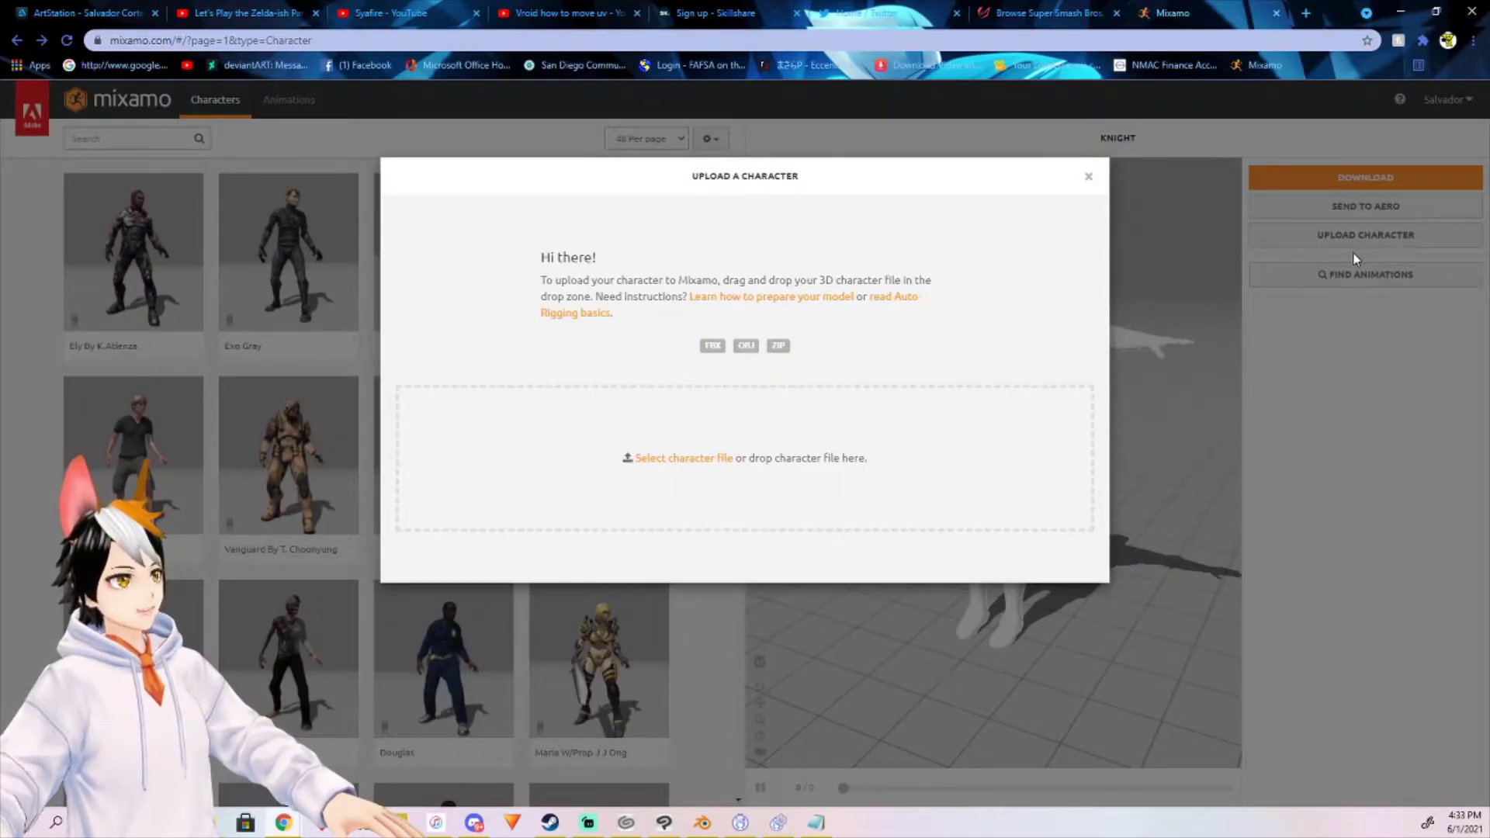
click(698, 460)
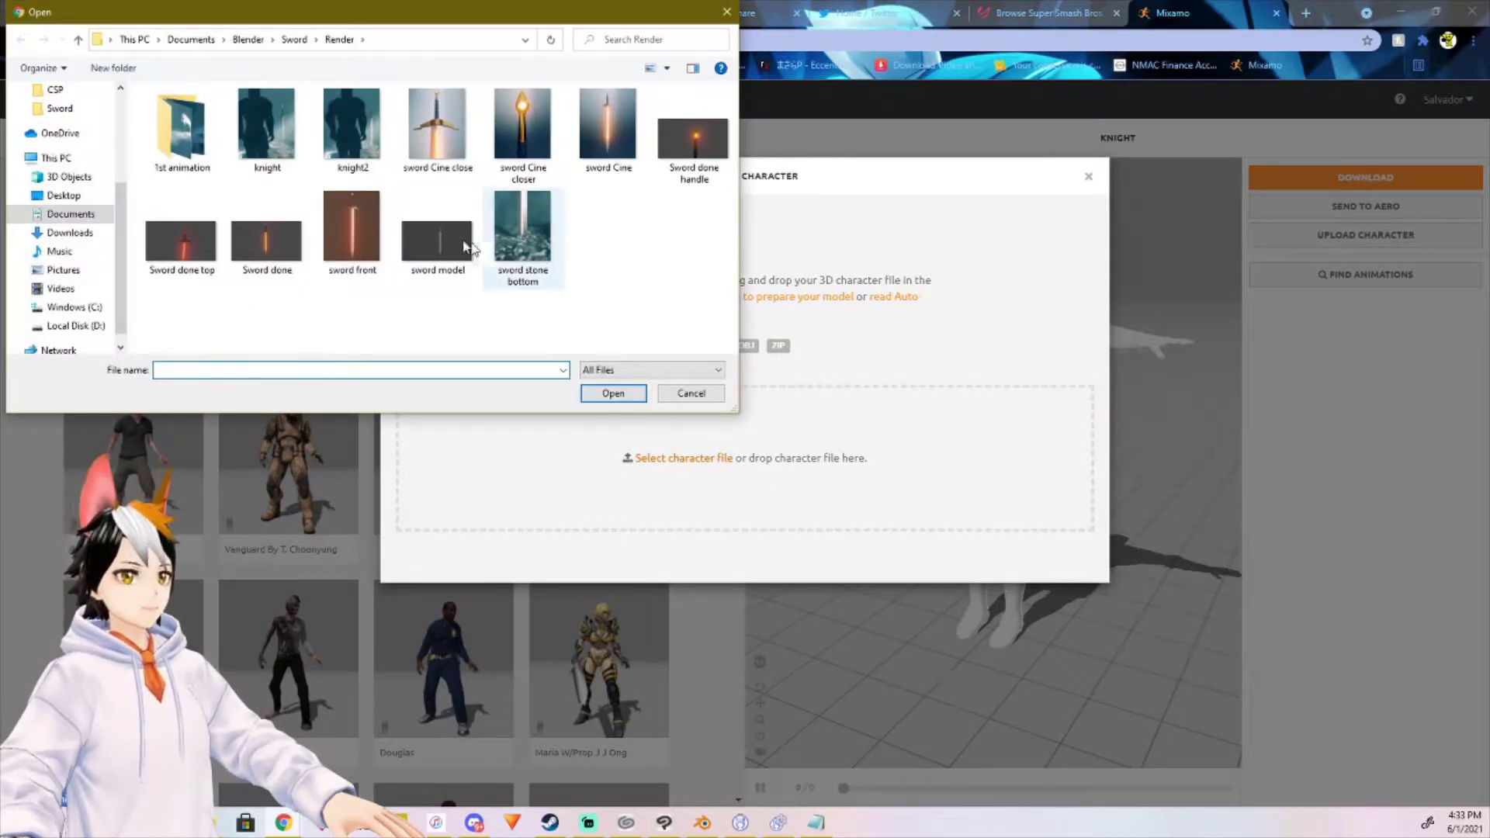
Step: Choose TEST KNIGHT from the Blender Sword folder and upload it to the Auto-Rigger
click(295, 40)
scroll(452, 241, down, 2)
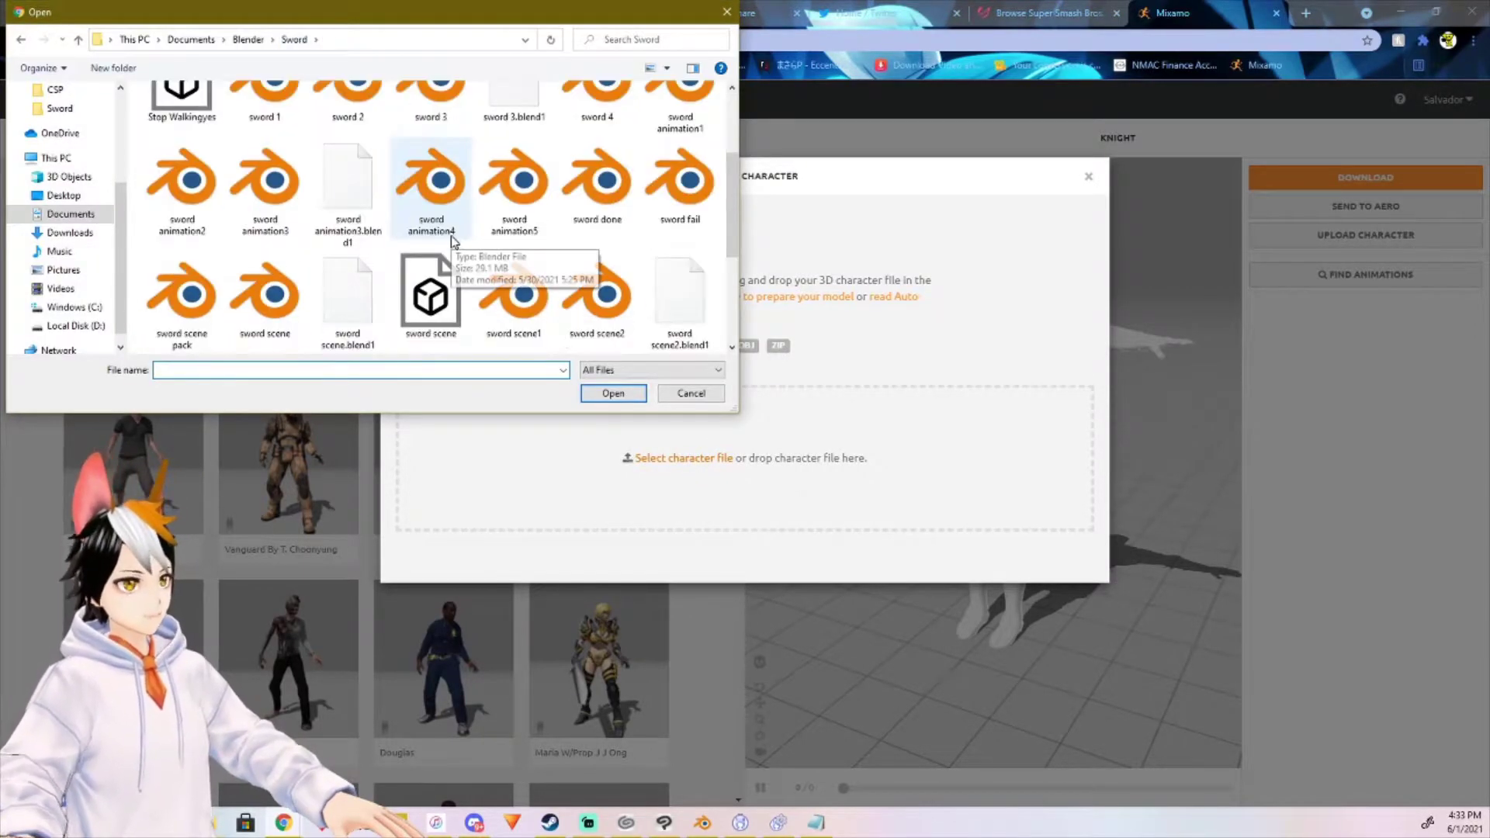
scroll(453, 240, down, 3)
click(280, 322)
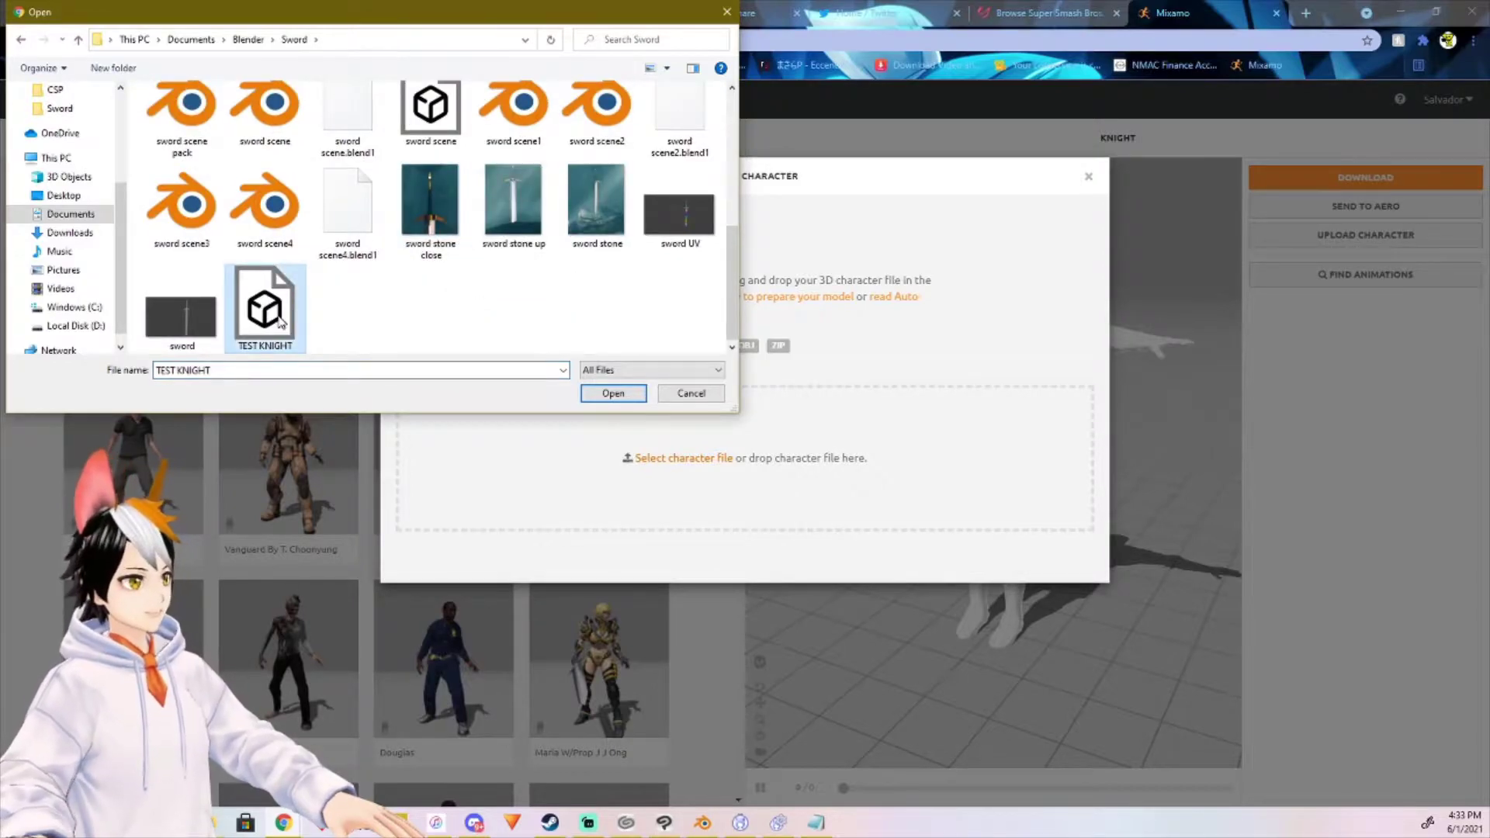
click(613, 395)
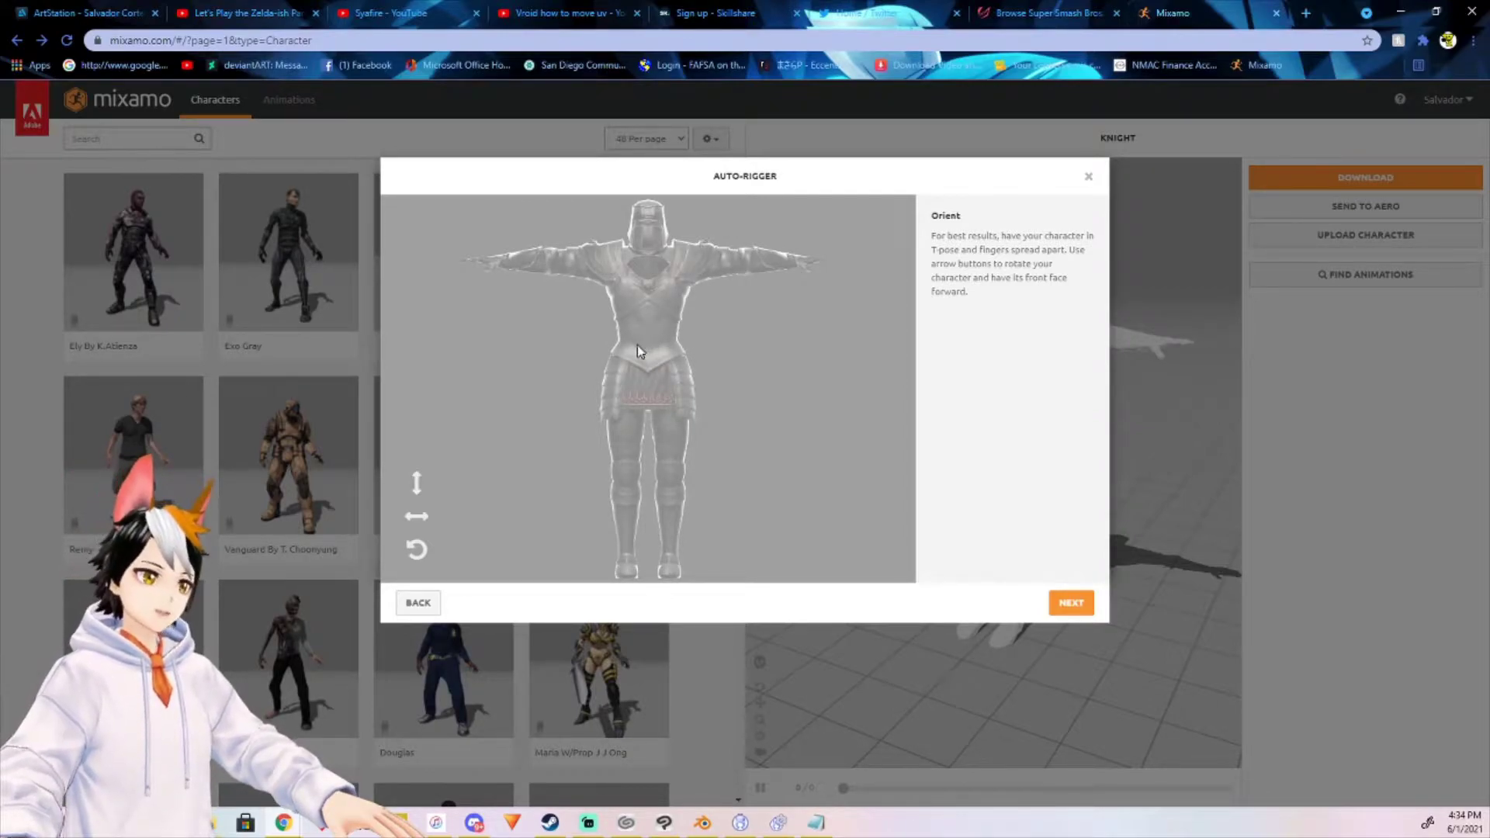
Step: Rotate the knight on the Z-axis through one full turn until it stands upright facing forward
click(417, 549)
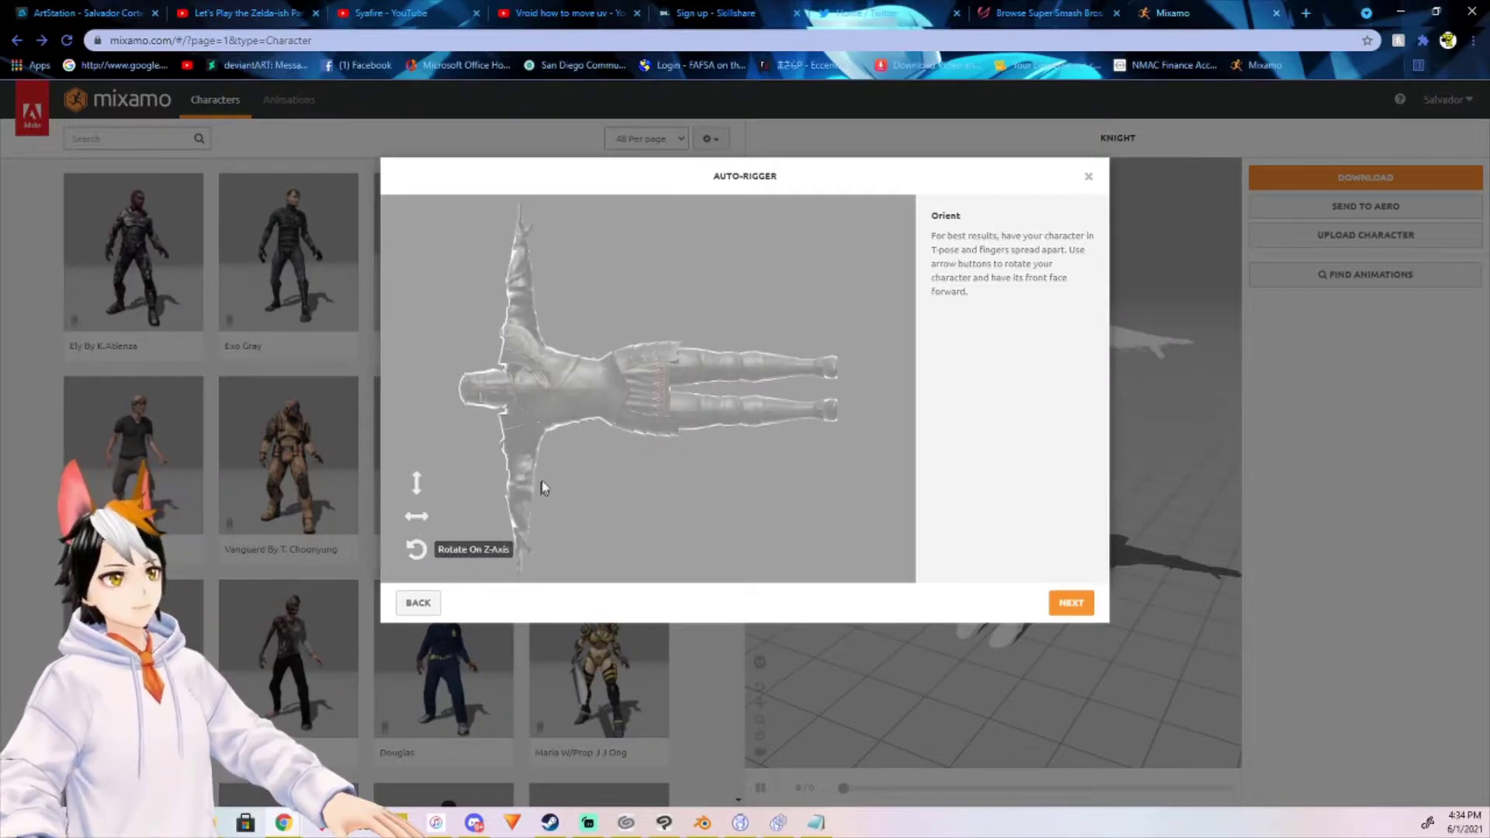
click(417, 548)
click(417, 547)
click(417, 547)
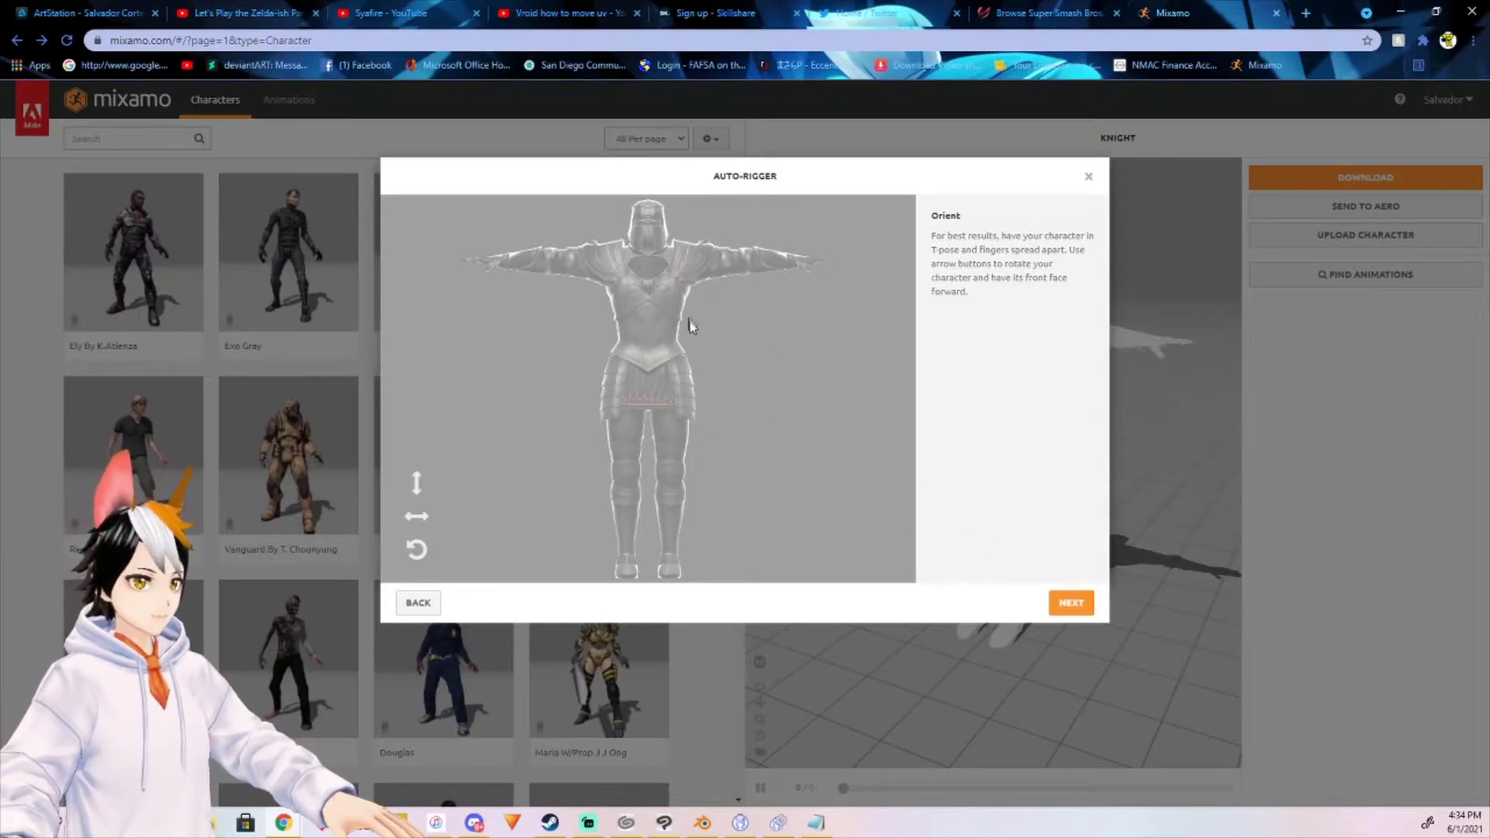
Step: Accept the upright orientation and place the markers on the knight's chin, wrists, elbows, knees and groin using symmetry
click(1072, 606)
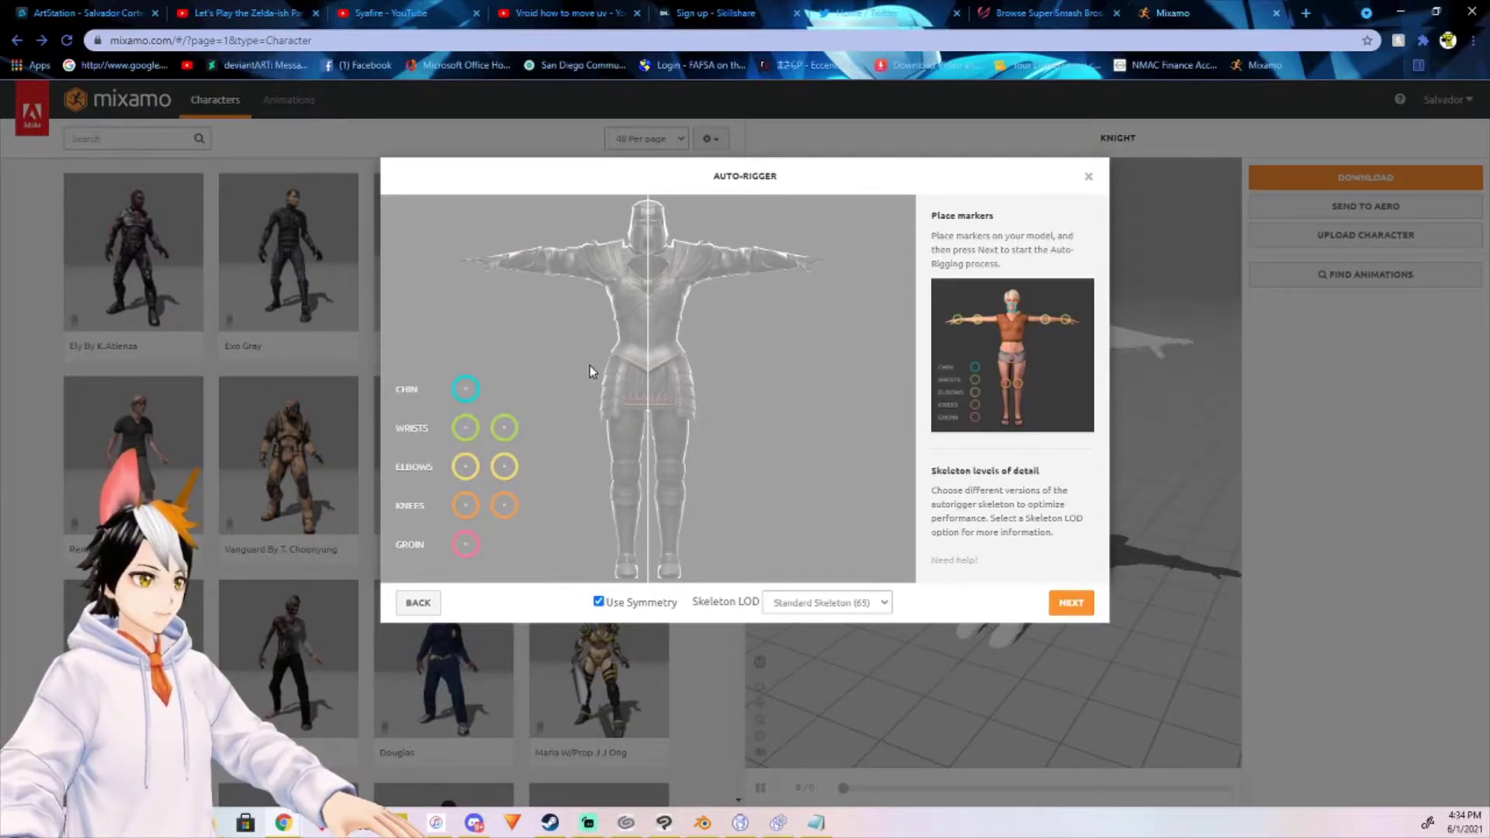
mouse_move(477, 395)
mouse_down()
mouse_move(598, 376)
mouse_move(655, 306)
mouse_move(651, 247)
mouse_up()
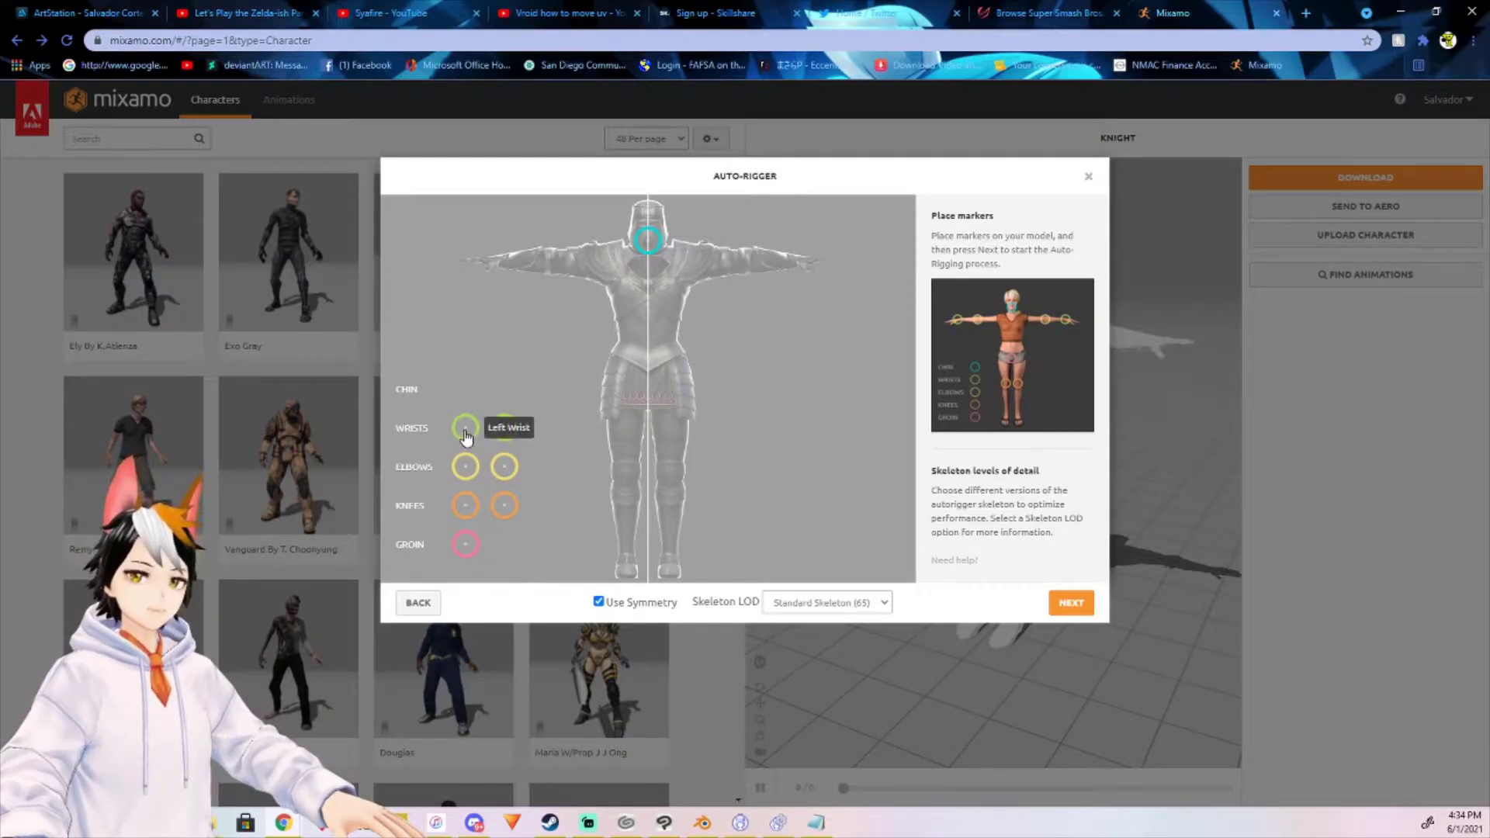
mouse_move(466, 428)
mouse_down()
mouse_move(522, 299)
mouse_move(506, 266)
mouse_up()
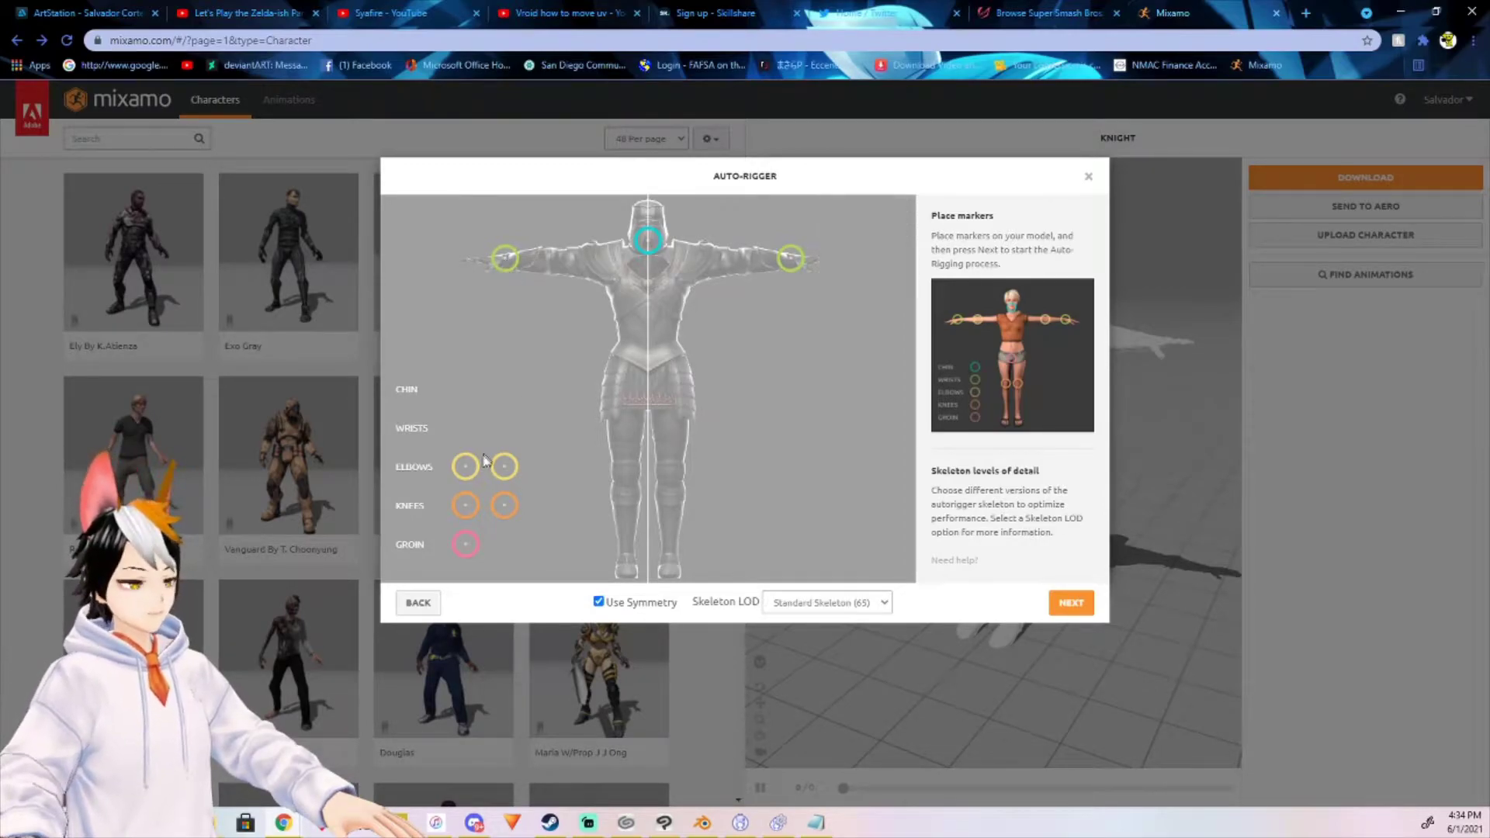
mouse_move(465, 466)
mouse_down()
mouse_move(486, 468)
mouse_move(573, 312)
mouse_move(565, 261)
mouse_up()
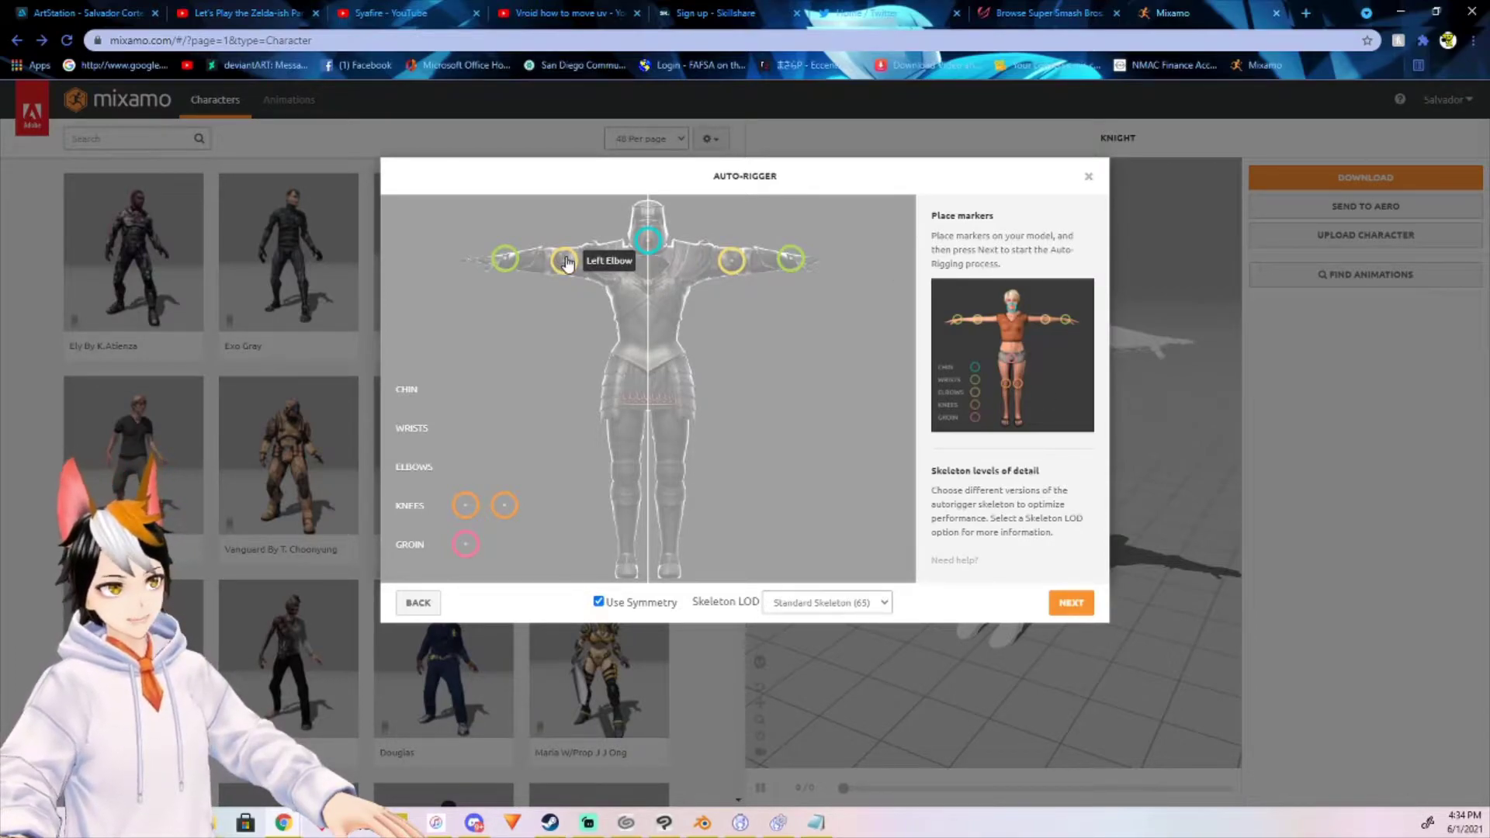
drag(567, 265, 559, 259)
mouse_move(466, 506)
mouse_down()
mouse_move(579, 474)
mouse_move(628, 489)
mouse_up()
mouse_move(465, 544)
mouse_down()
mouse_move(662, 419)
mouse_move(653, 398)
mouse_up()
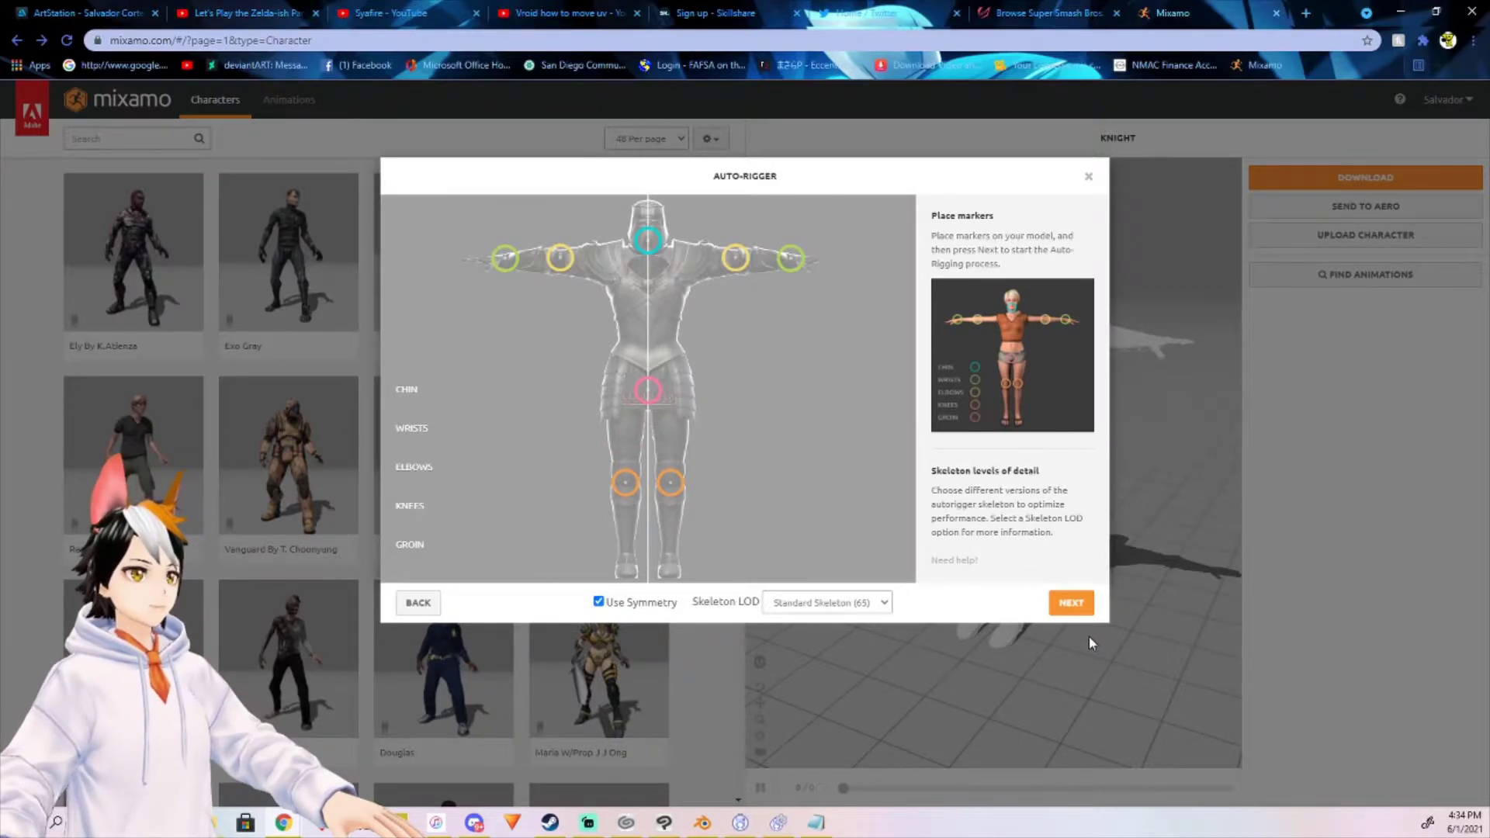
Step: Run the auto-rigging with Standard Skeleton (65) and proceed with the knight as the new character
click(1073, 603)
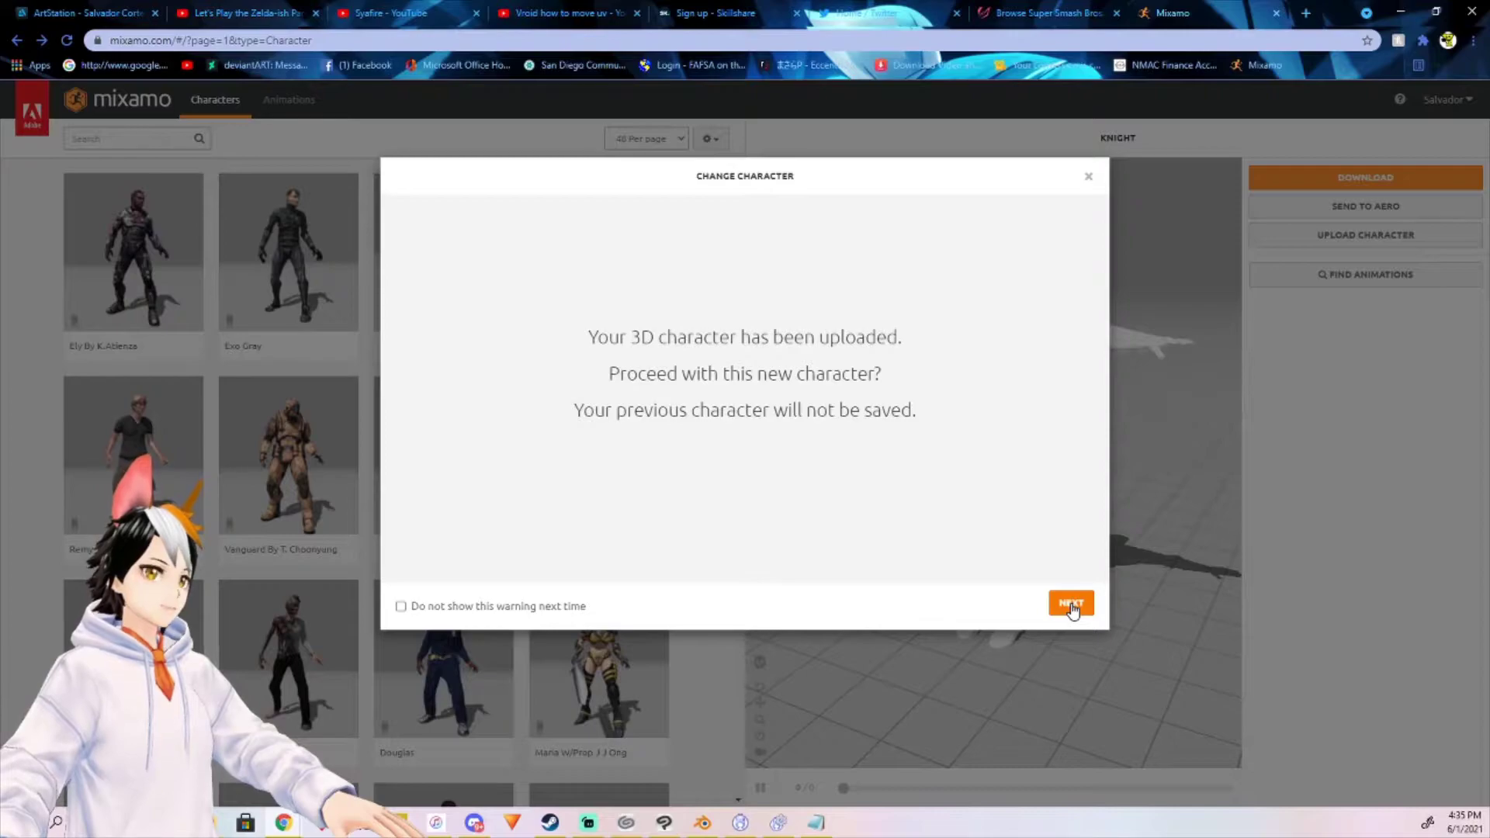
click(1072, 604)
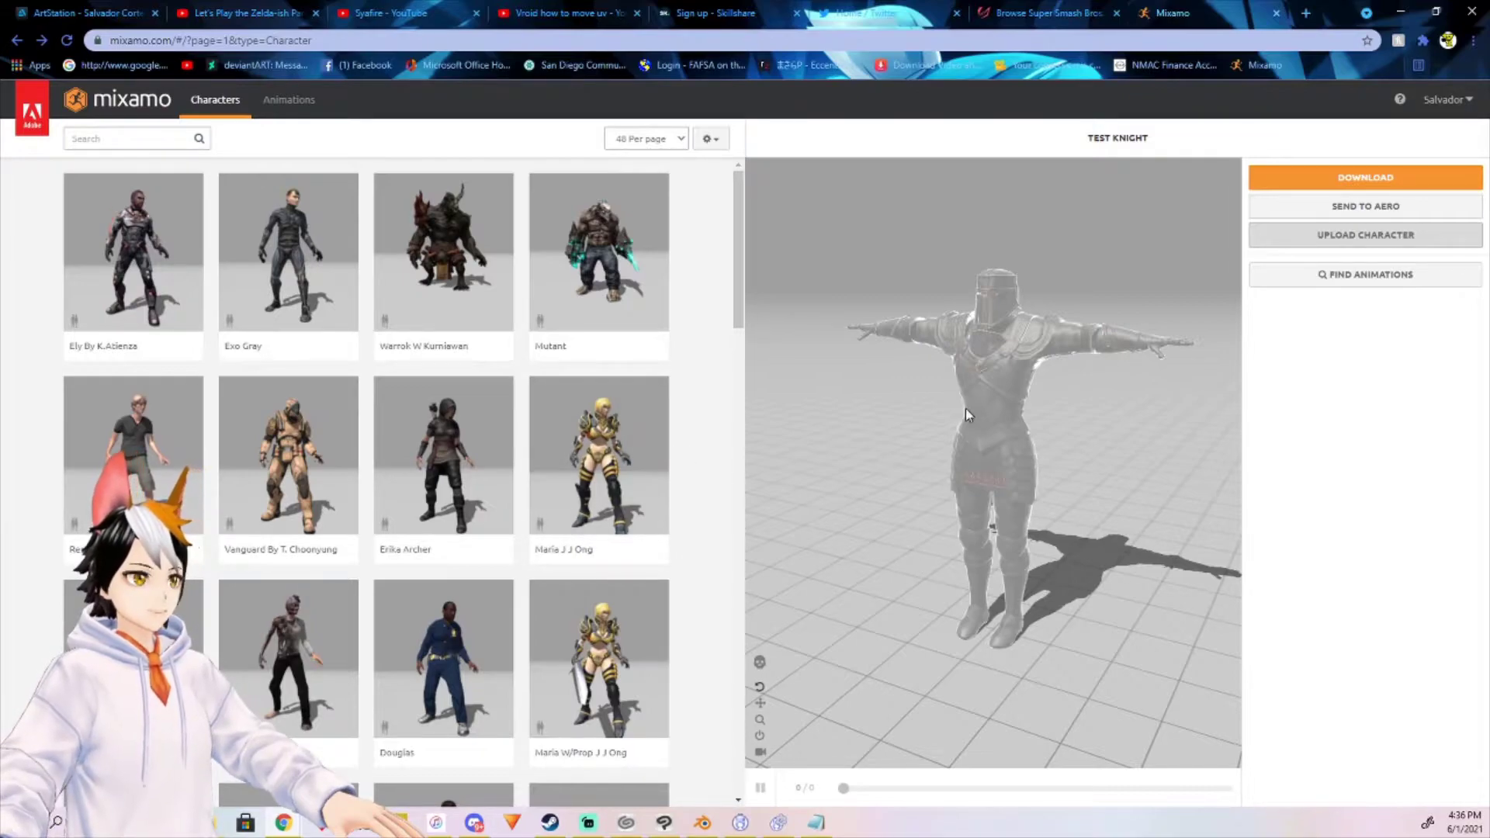
Step: Preview the Defeated animation on the knight, and find and apply Walking Left Turn from the walk animations
click(314, 100)
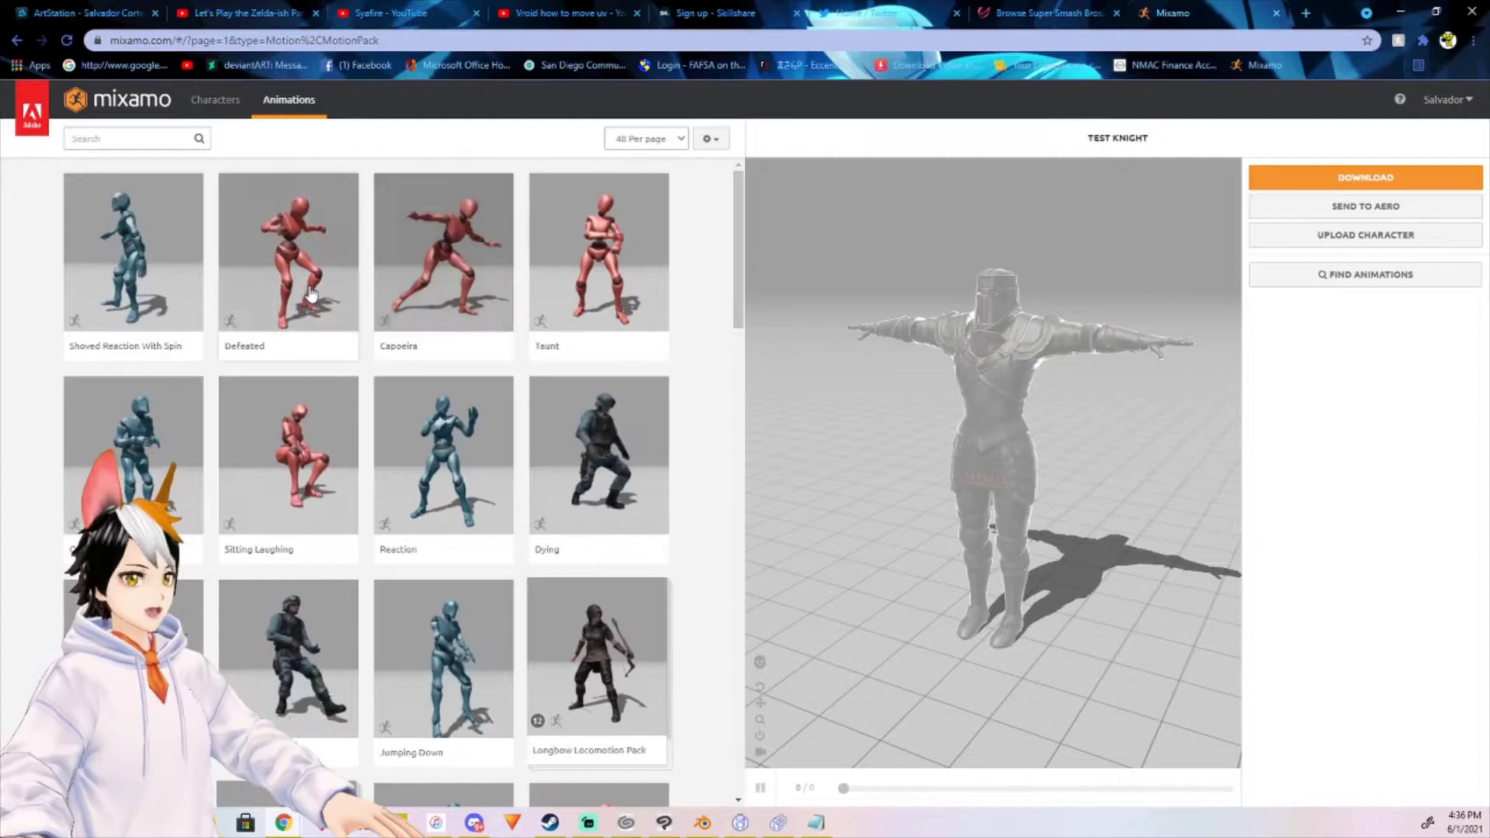
click(306, 291)
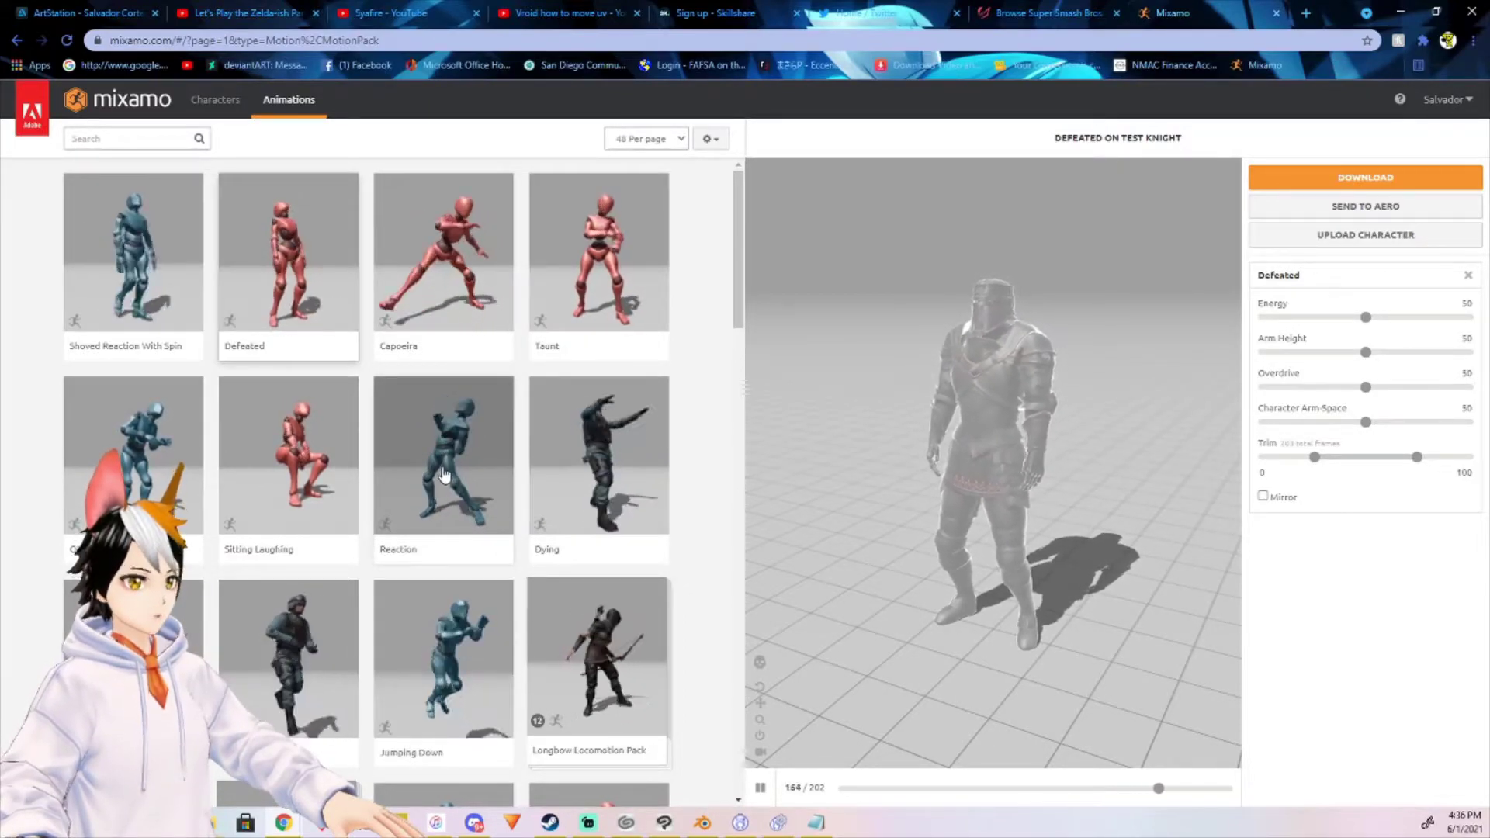
scroll(442, 469, down, 1)
scroll(444, 474, down, 3)
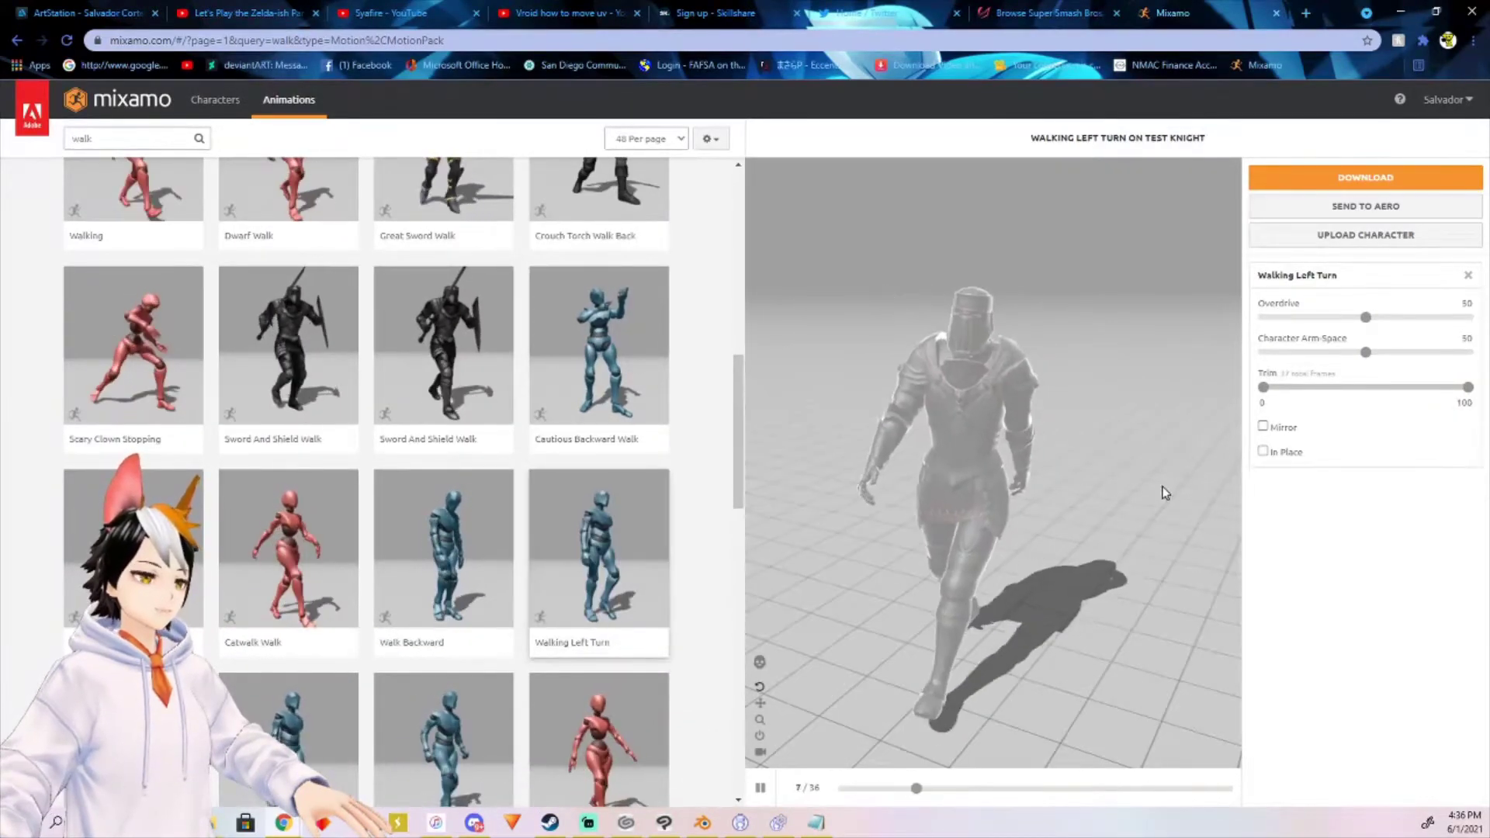
Step: Download the animated knight as FBX Binary with skin, at 30 frames per second and without keyframe reduction
click(1368, 177)
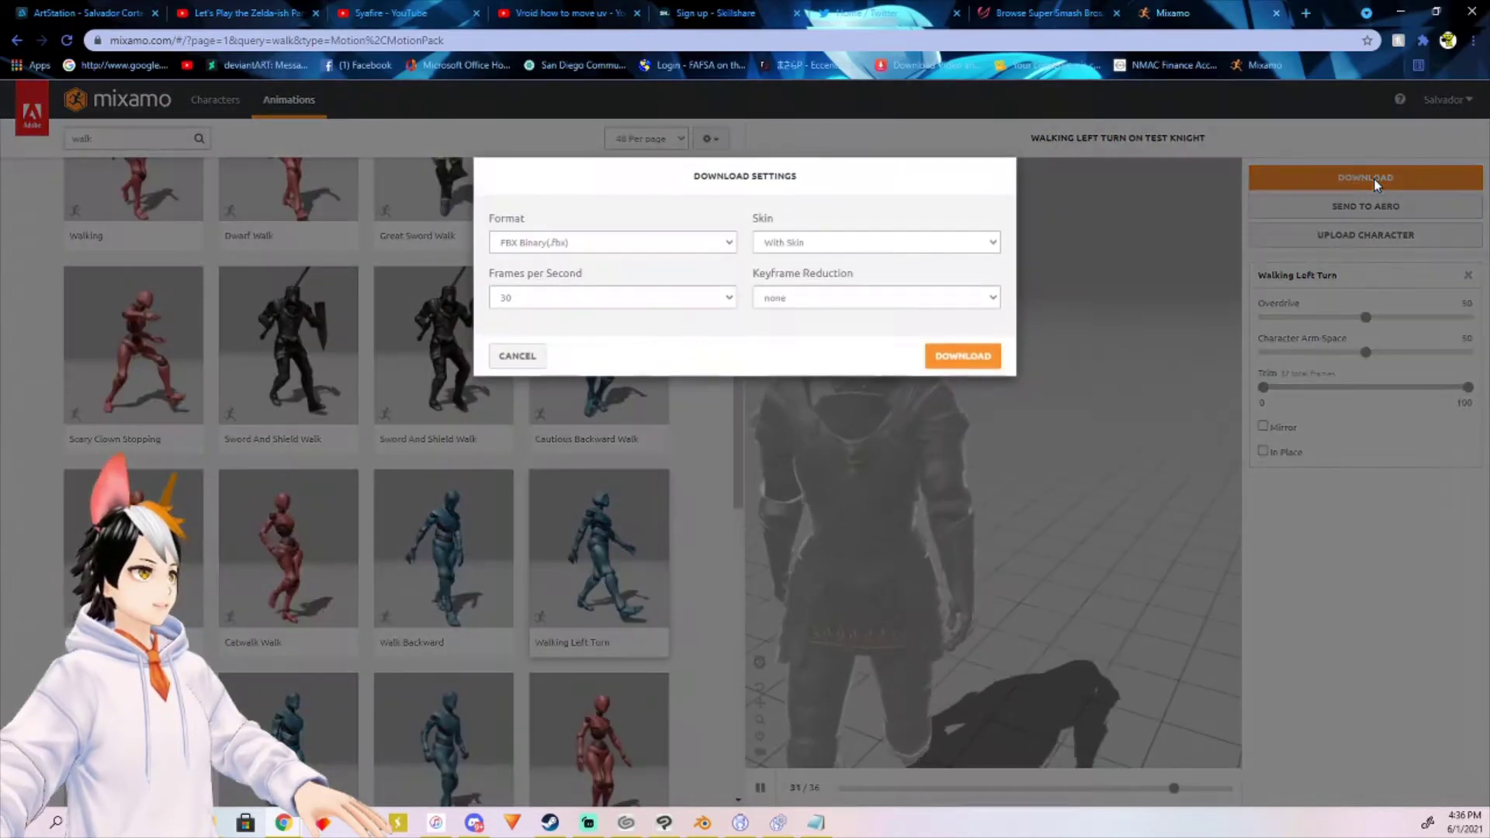
click(879, 300)
click(880, 301)
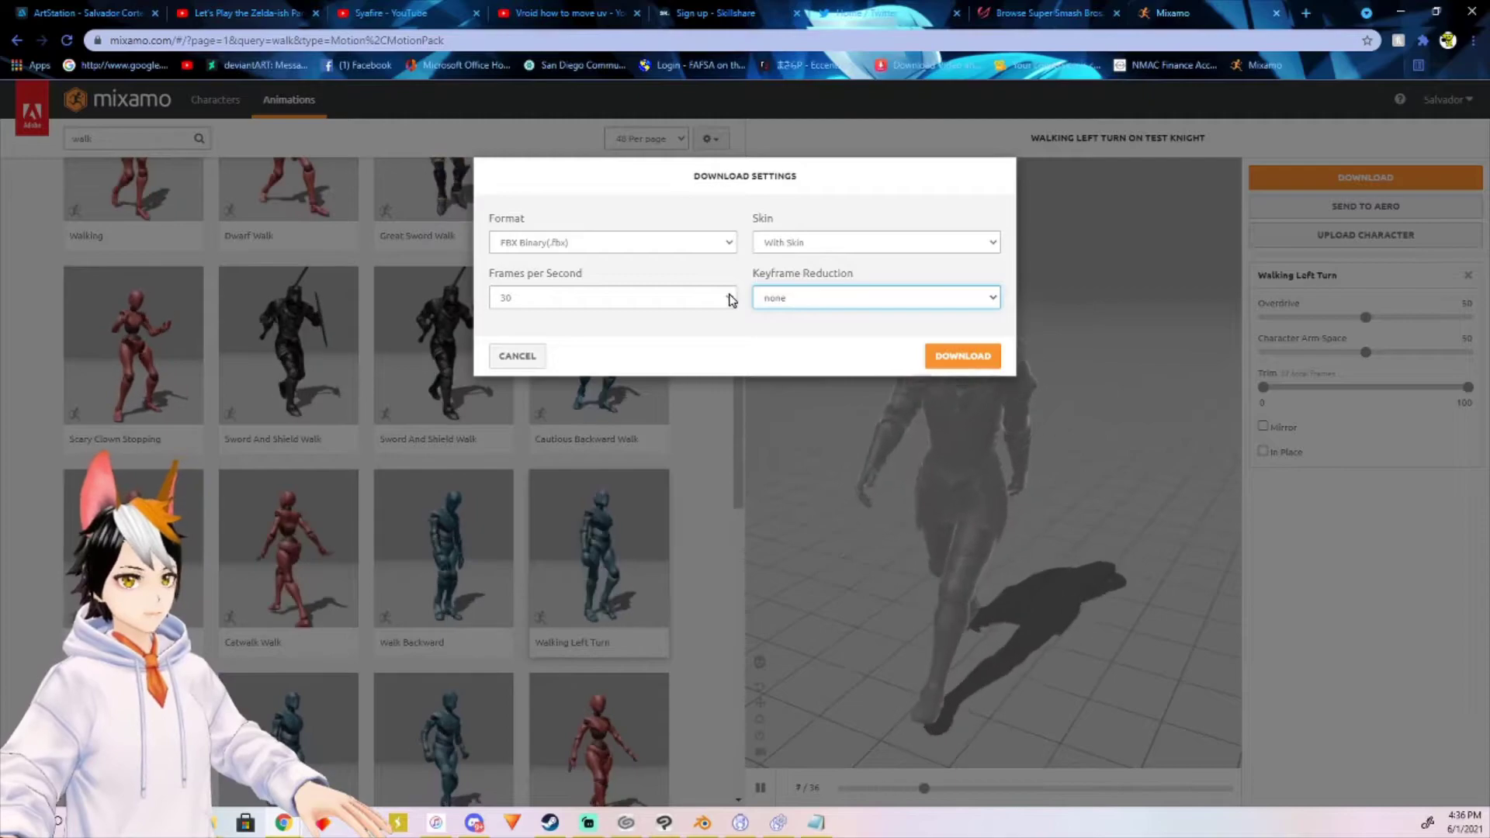
click(715, 248)
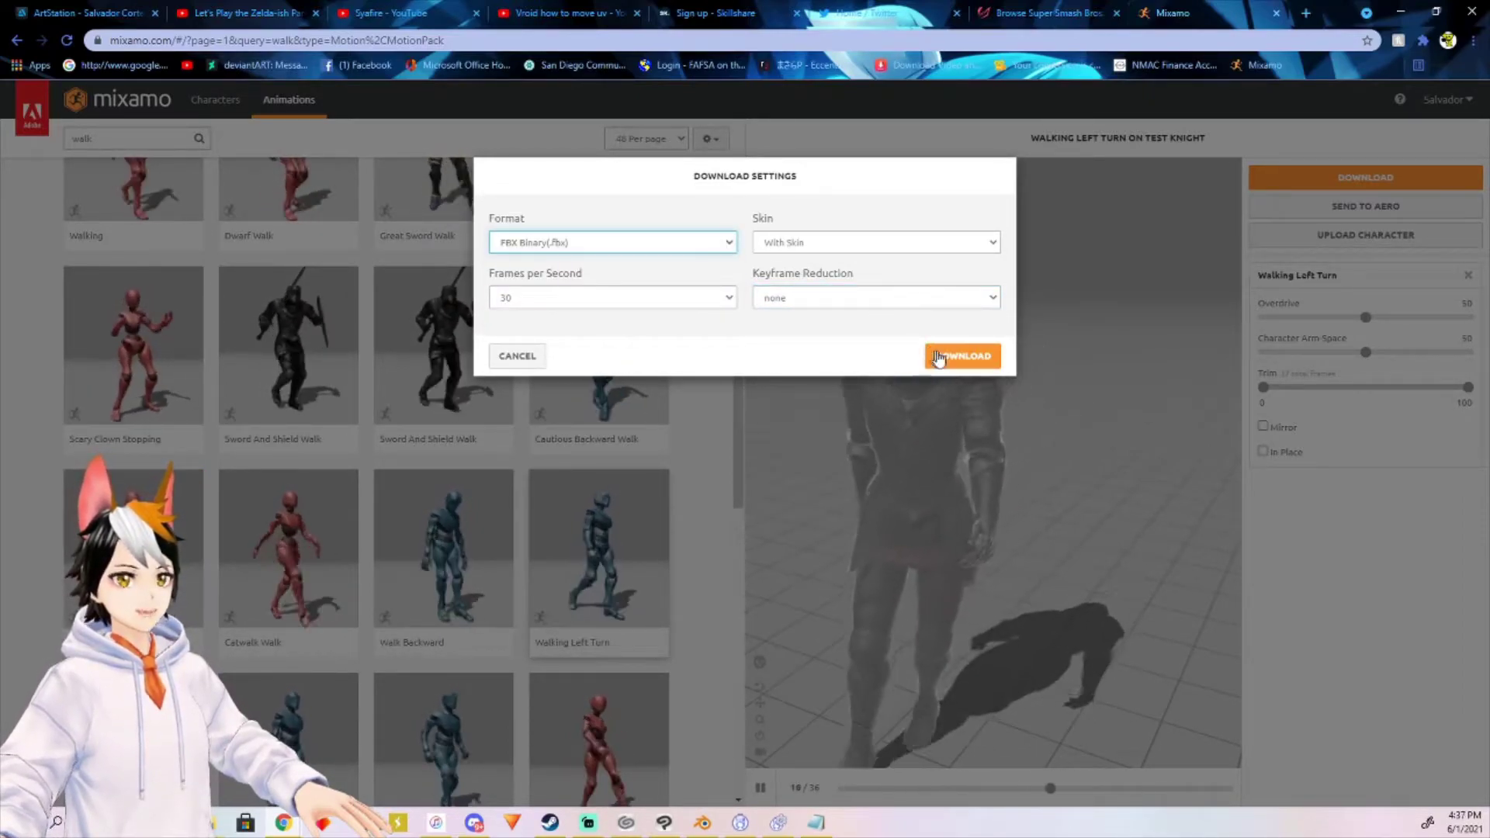
click(938, 357)
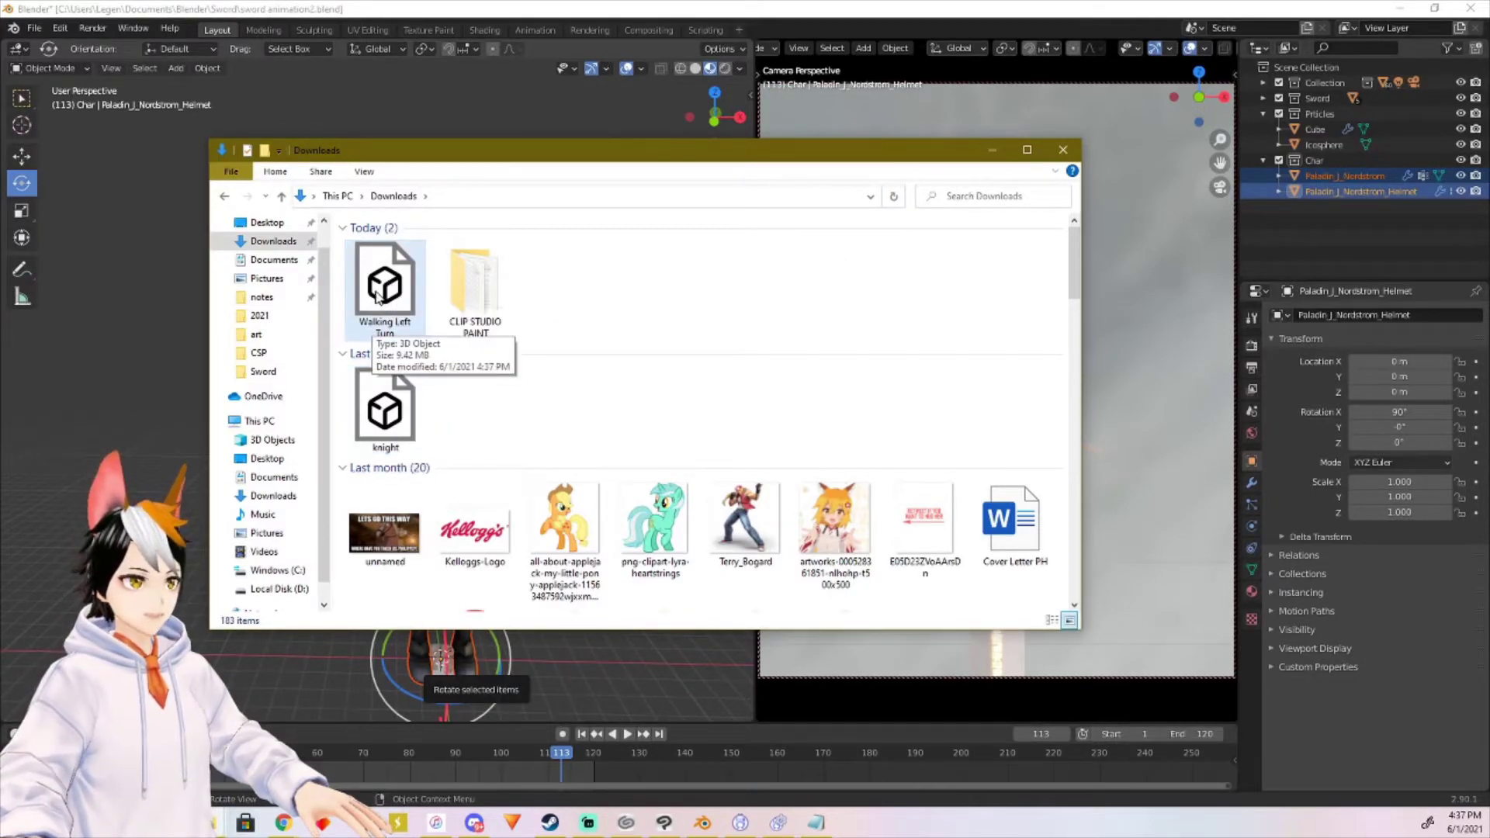
Step: Move the Walking Left Turn file from Downloads into the Sword folder in File Explorer and check that it is there
drag(390, 288, 279, 379)
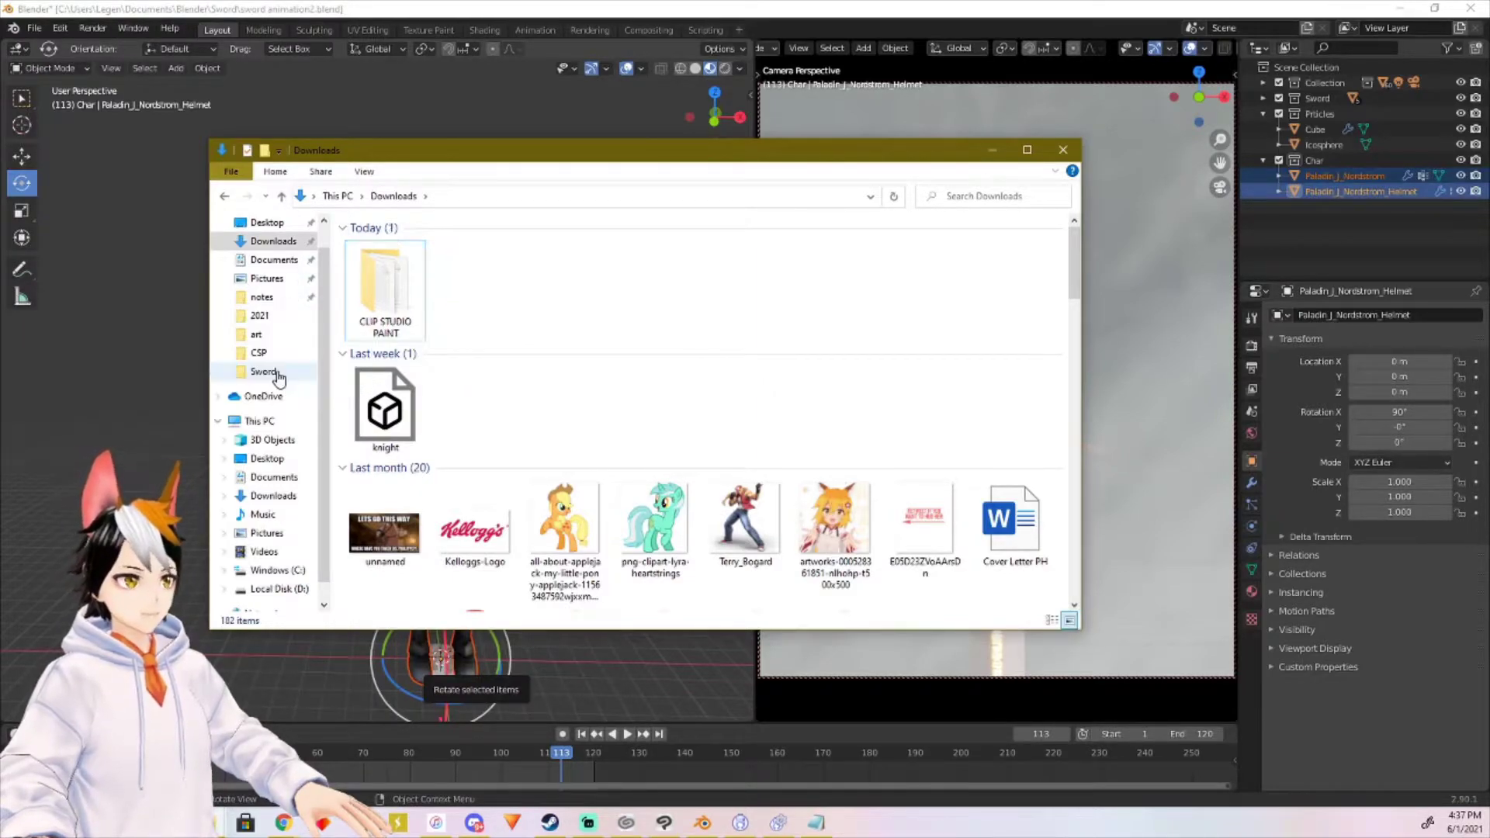
click(264, 372)
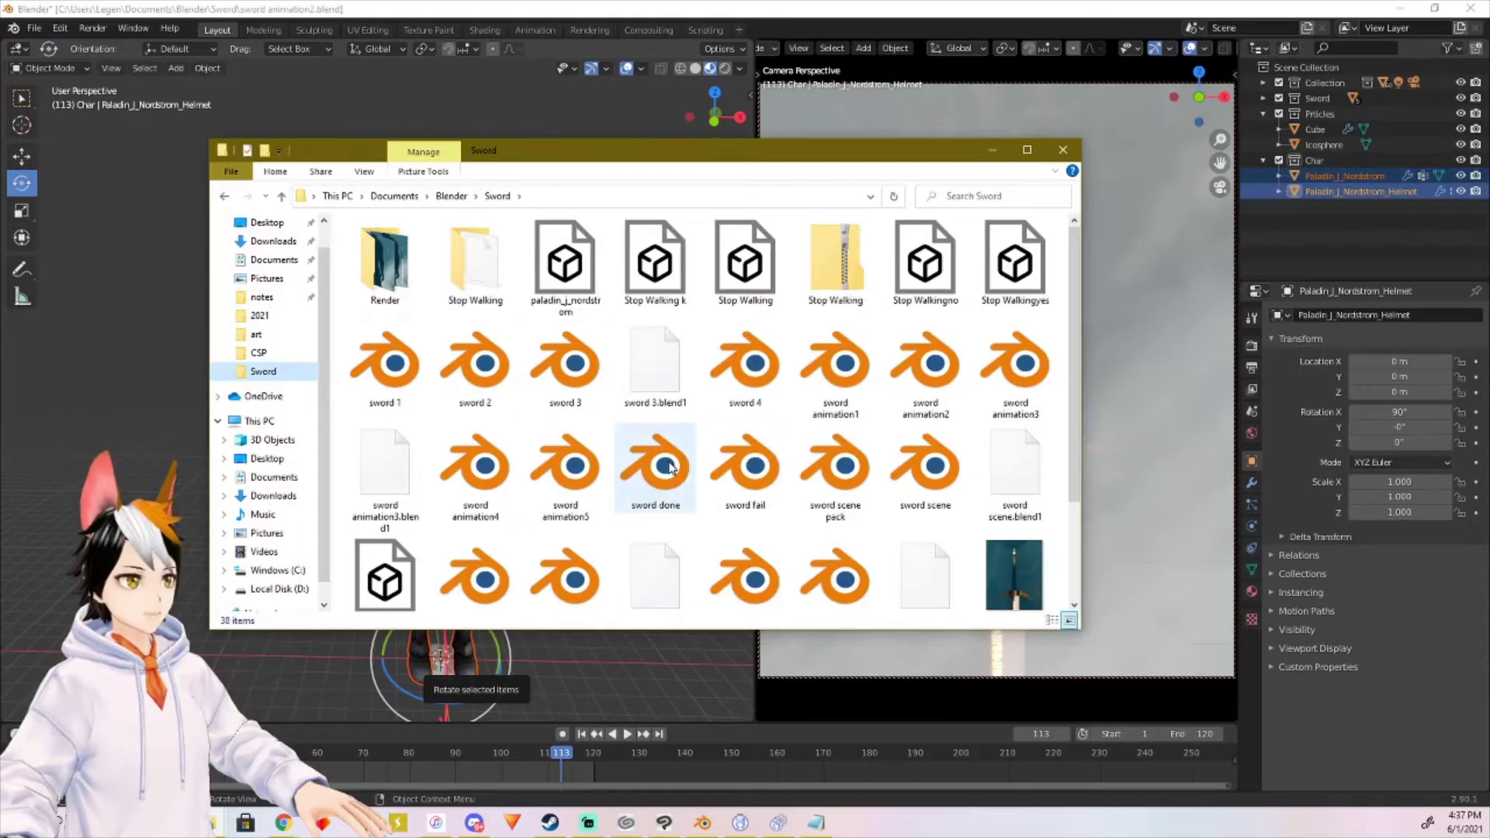
scroll(671, 461, down, 2)
click(859, 571)
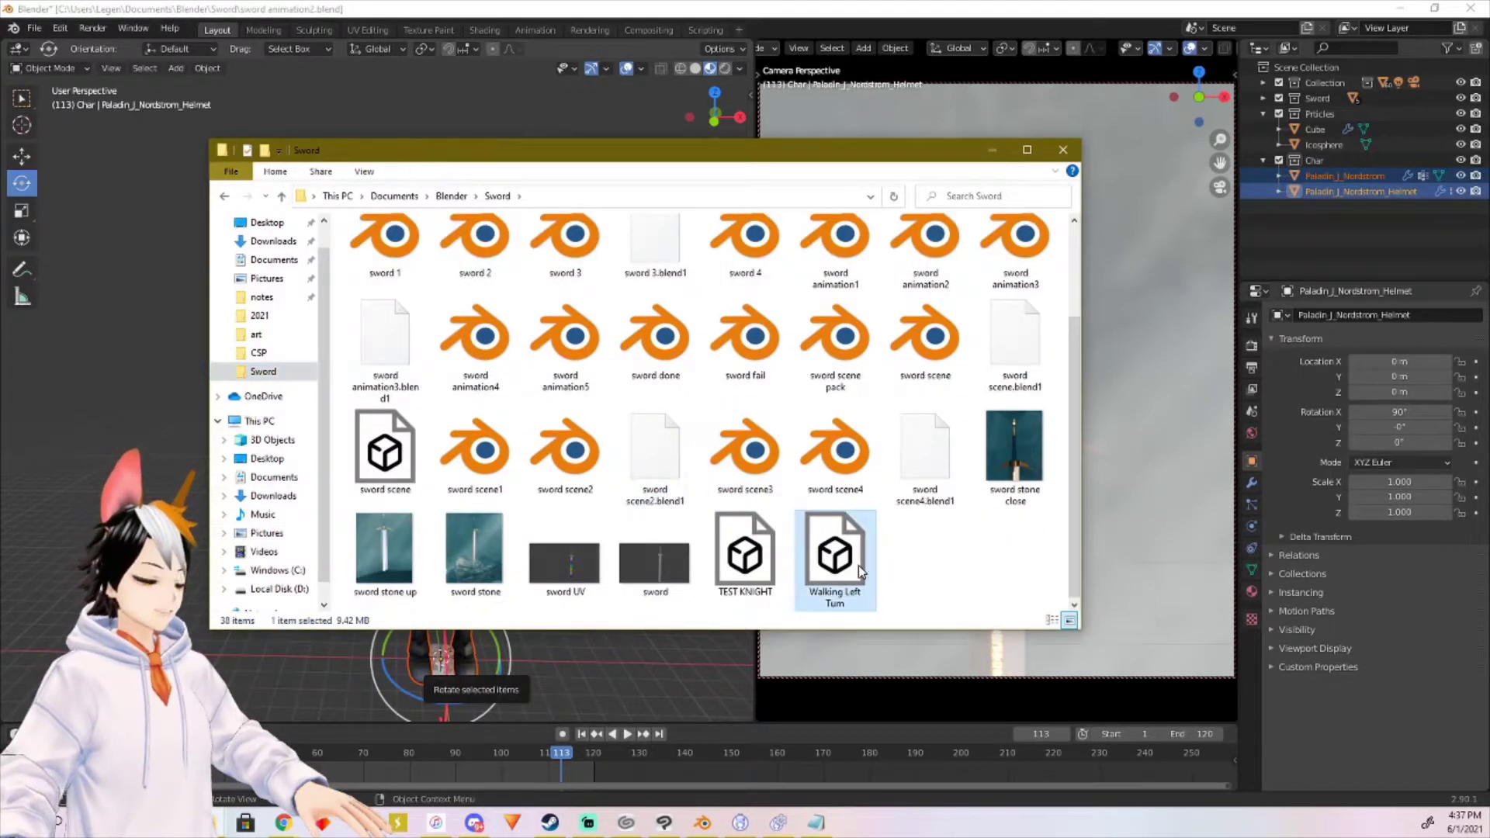
click(917, 554)
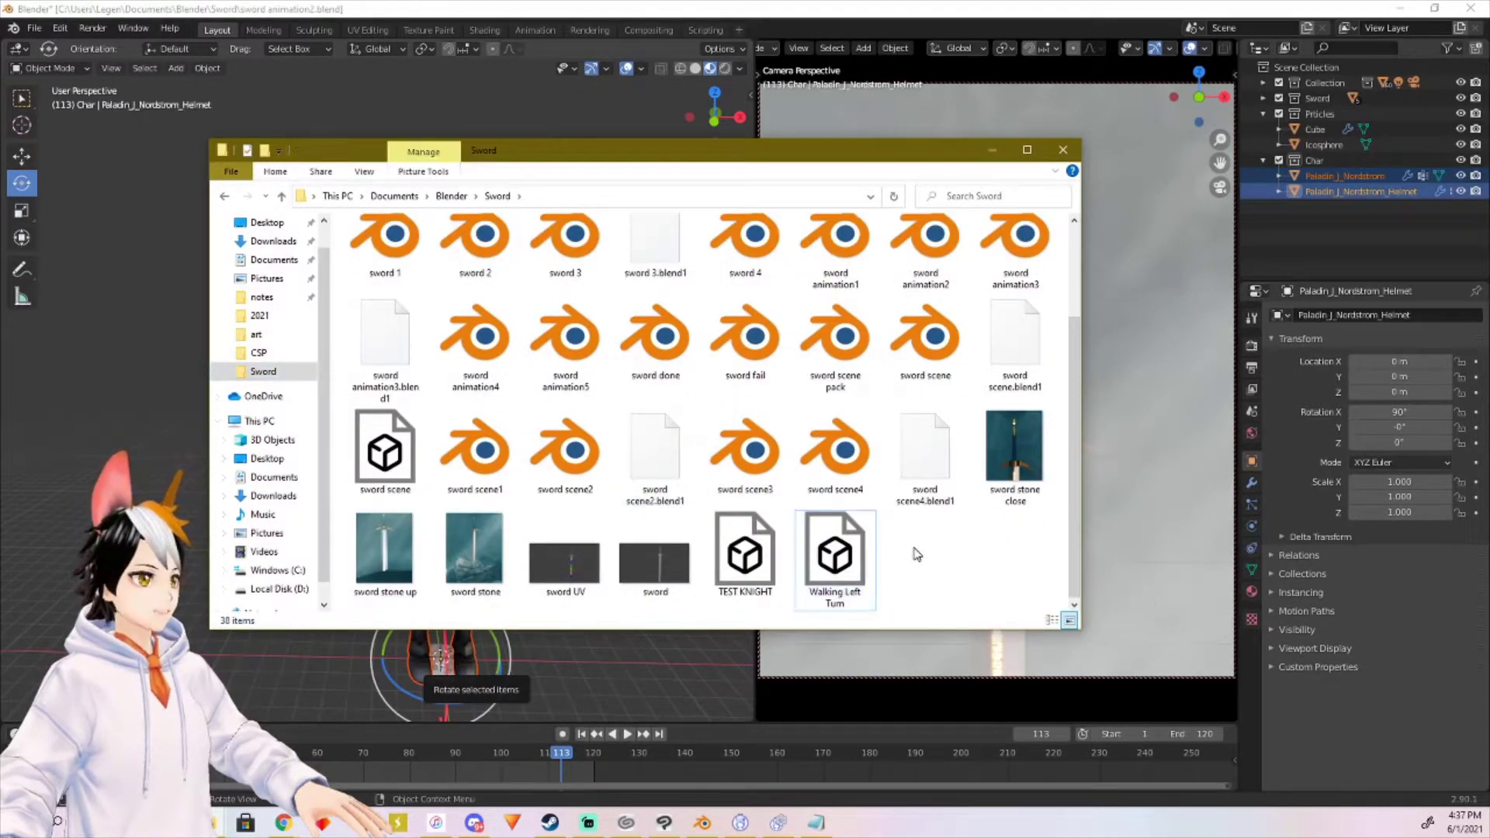
Step: Switch to Blender and import Walking Left Turn.fbx from the Sword folder into the scene
click(34, 28)
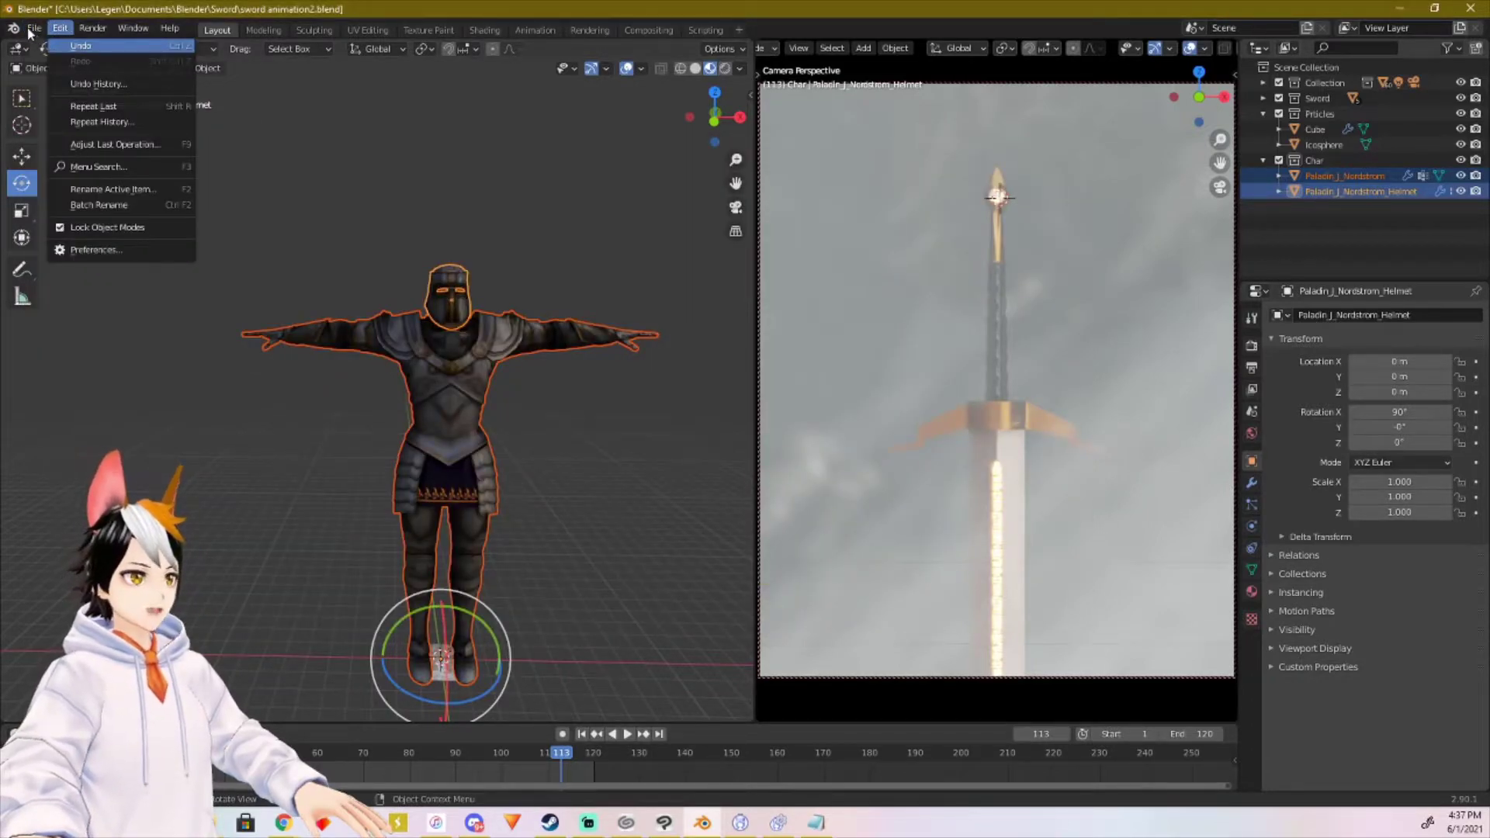
click(31, 30)
click(35, 29)
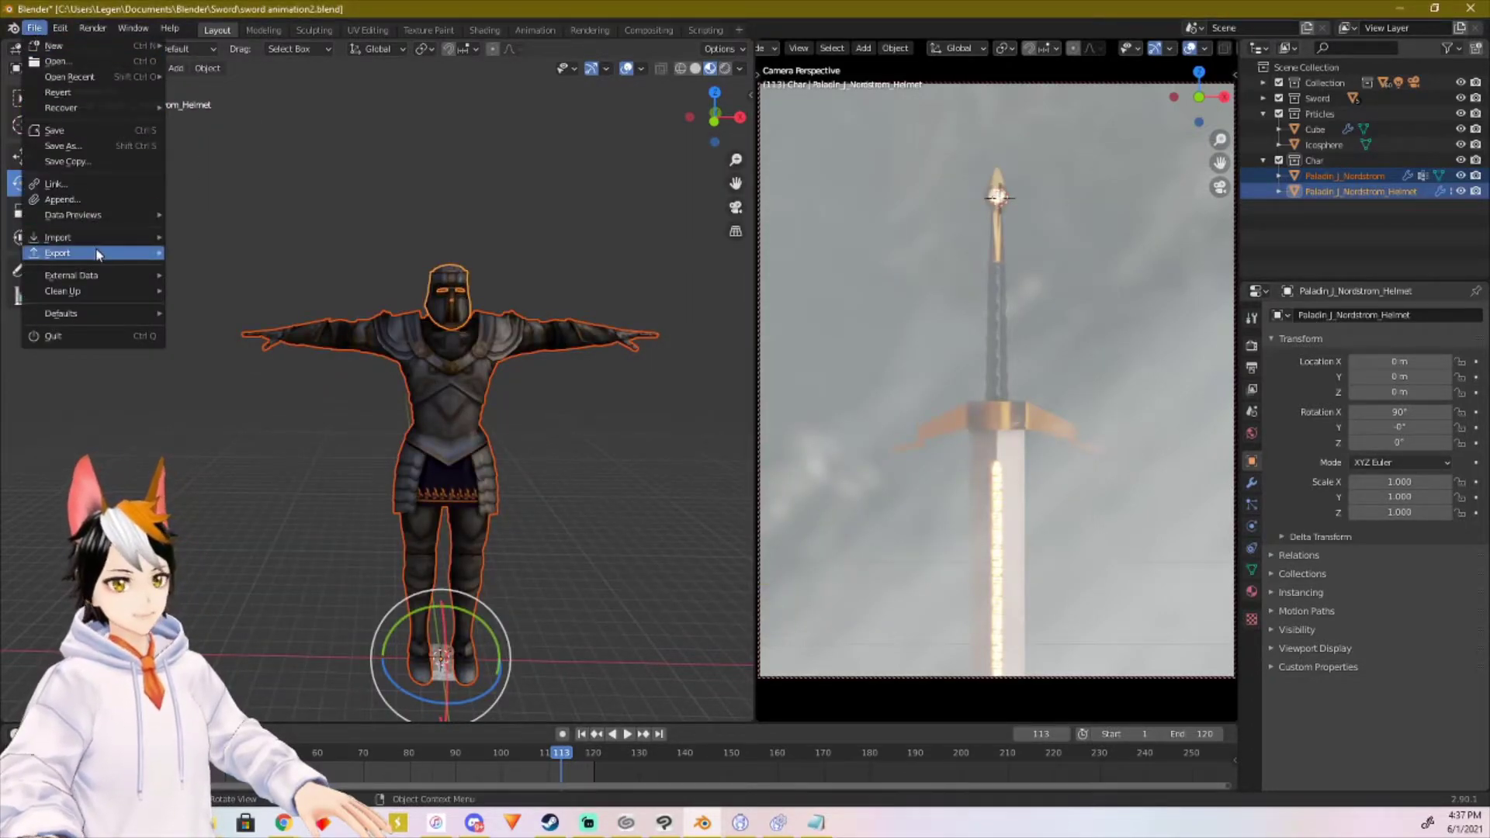
mouse_move(90, 240)
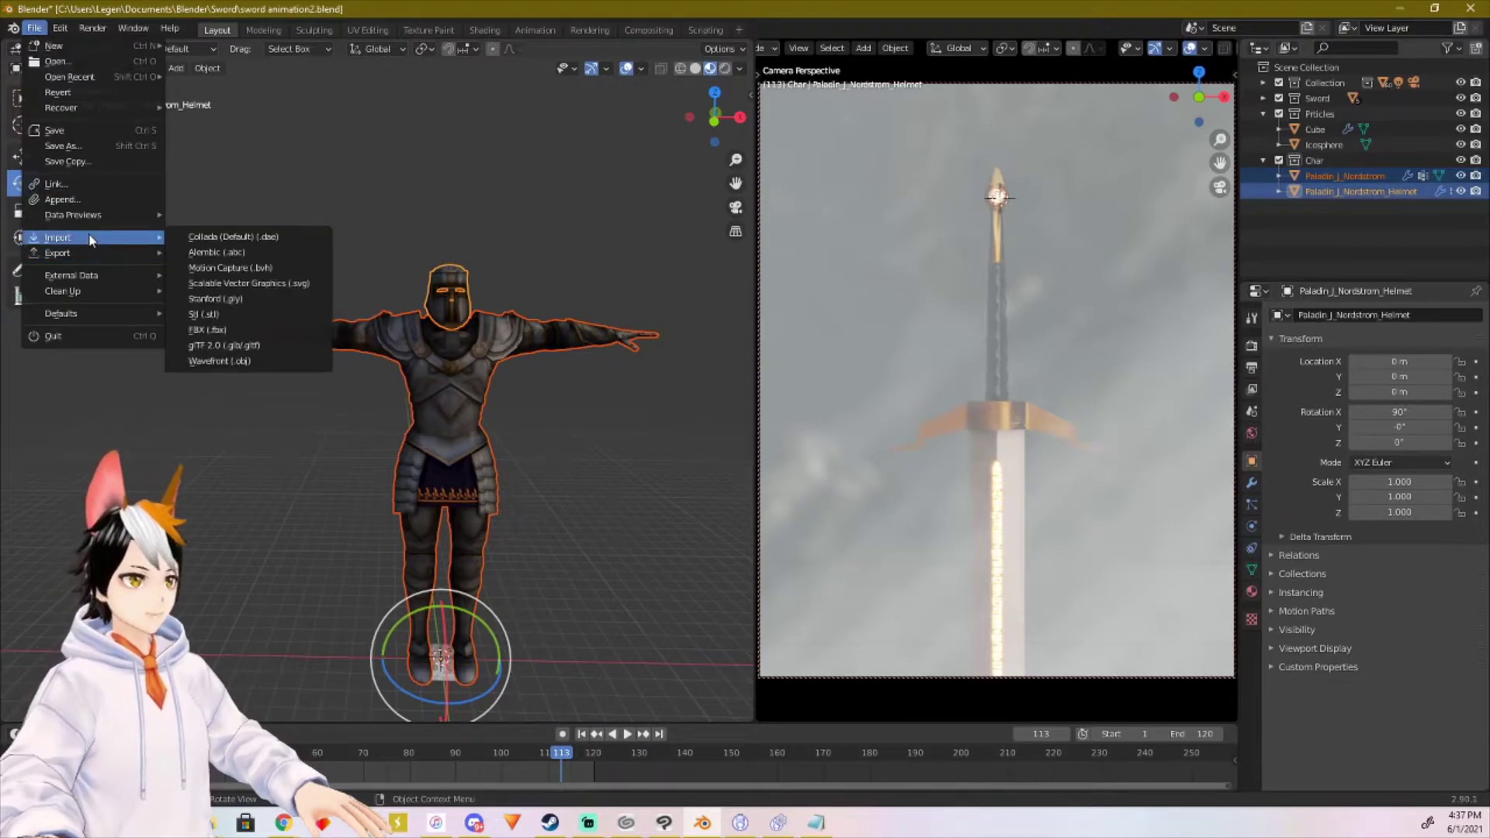
click(241, 315)
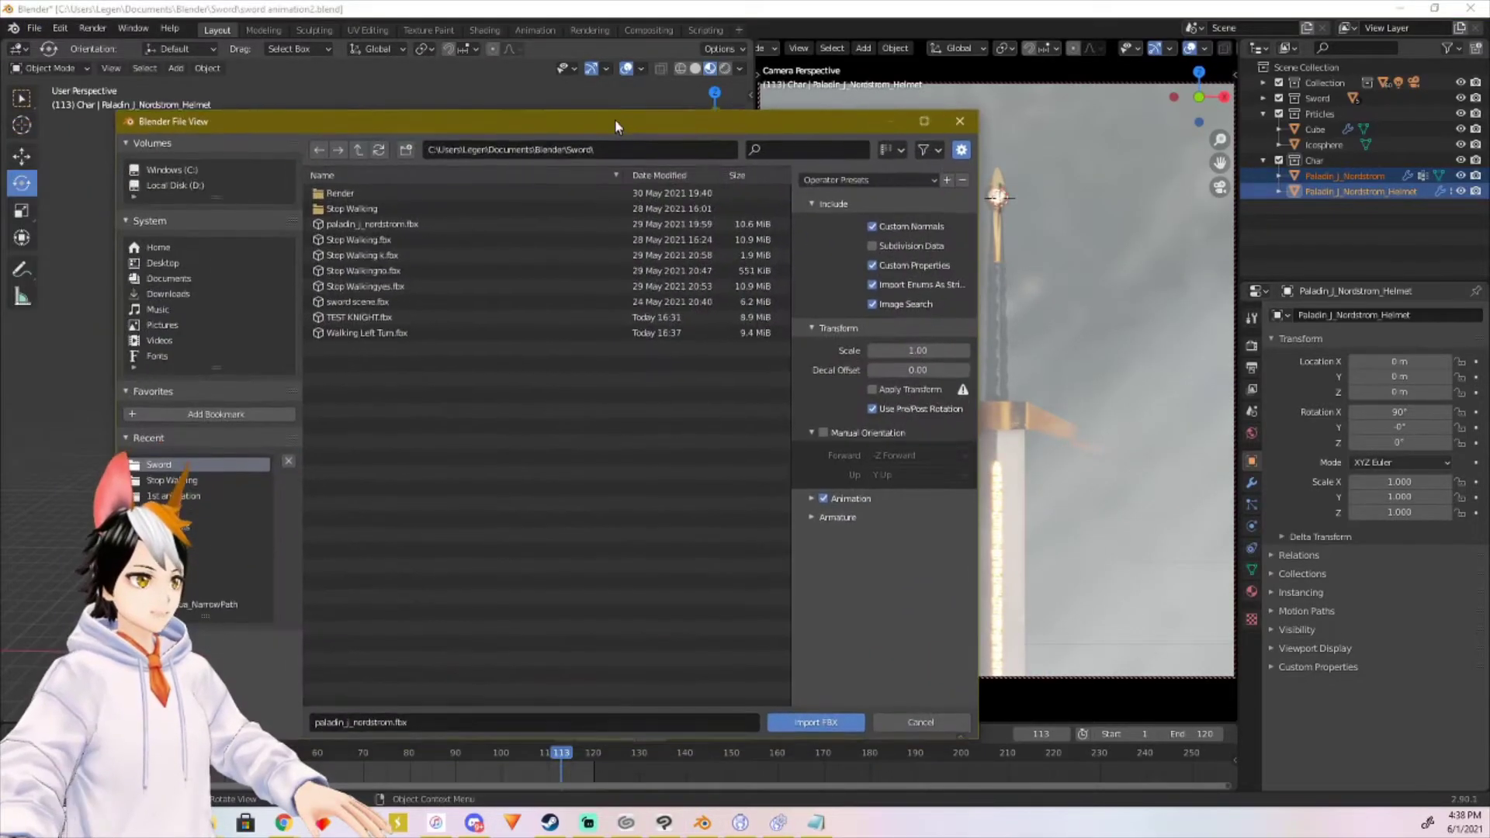
drag(614, 119, 631, 130)
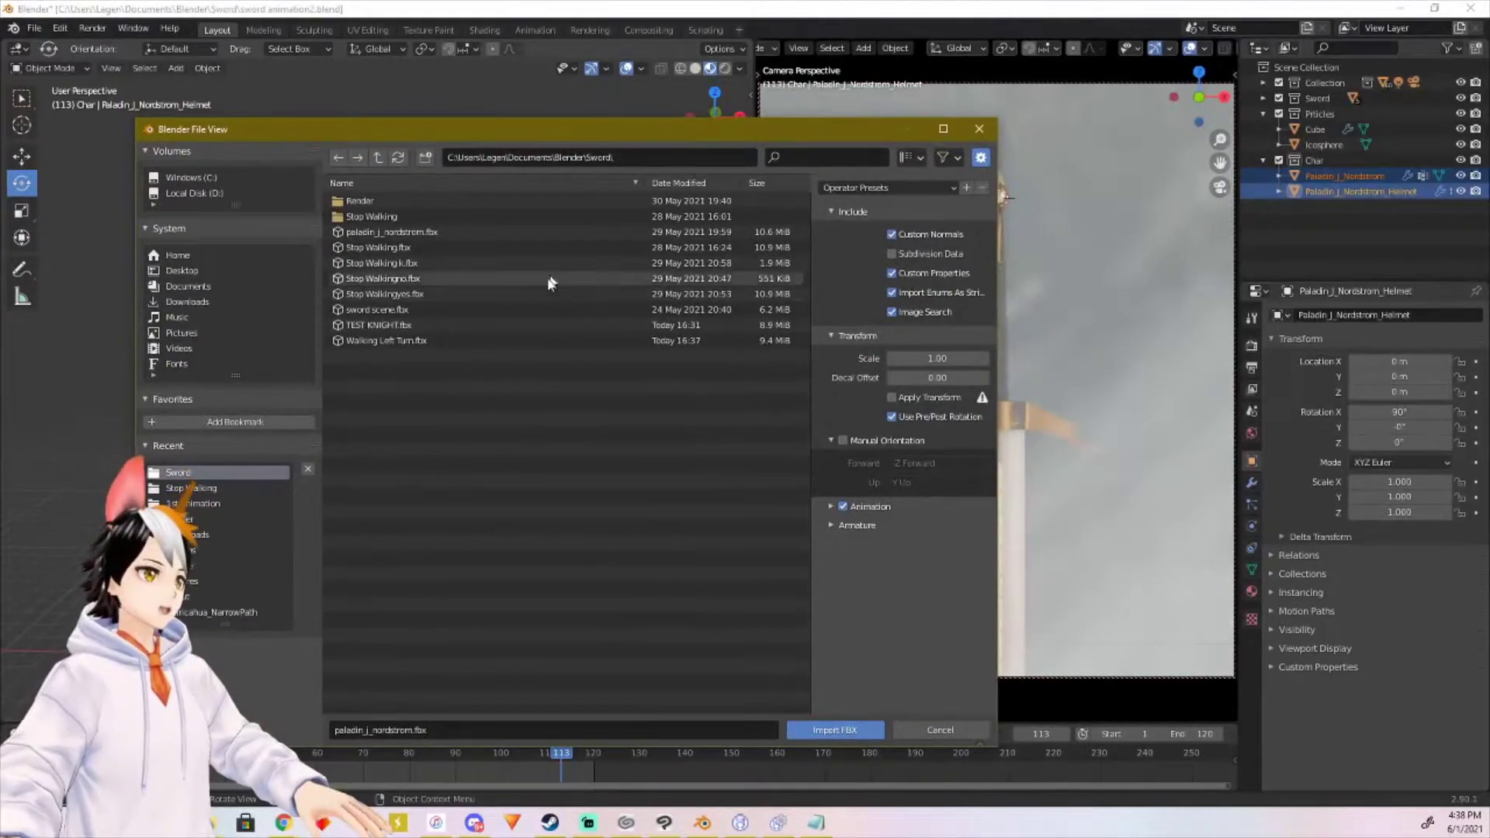
click(499, 340)
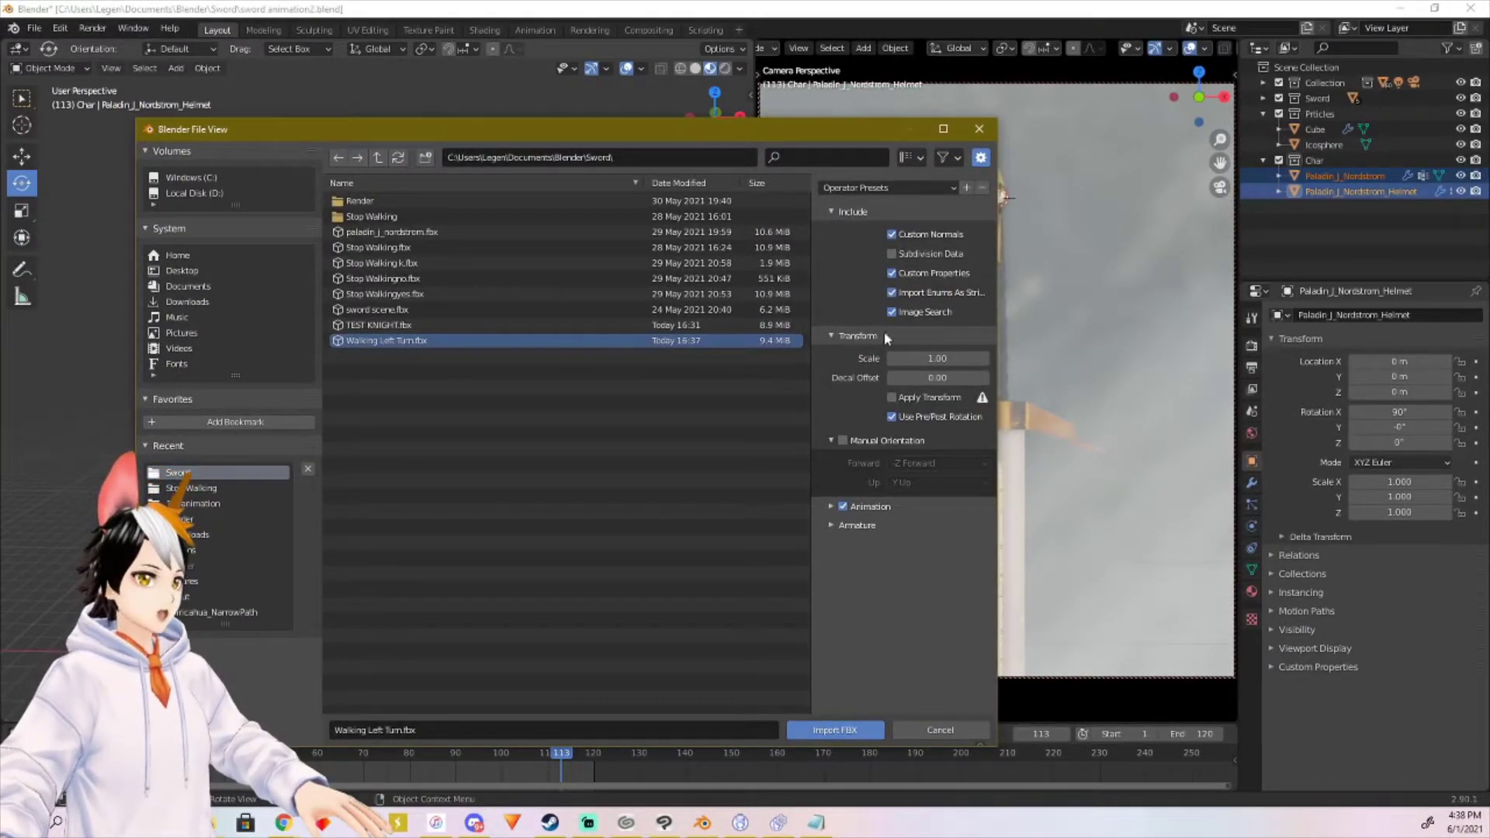
click(830, 729)
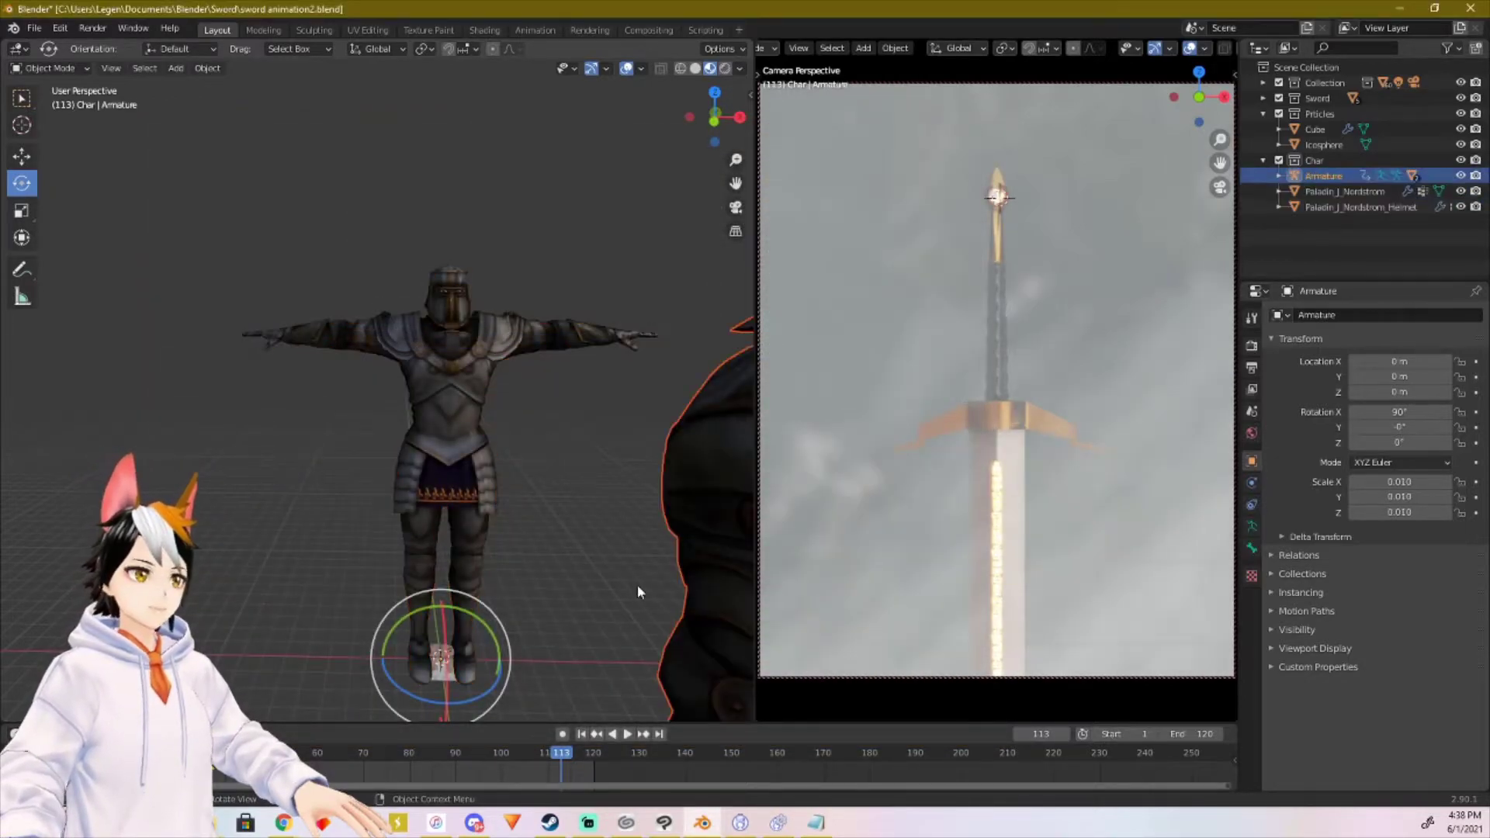
Step: Play back the imported walking animation and examine the moving knight from different angles
scroll(557, 528, down, 5)
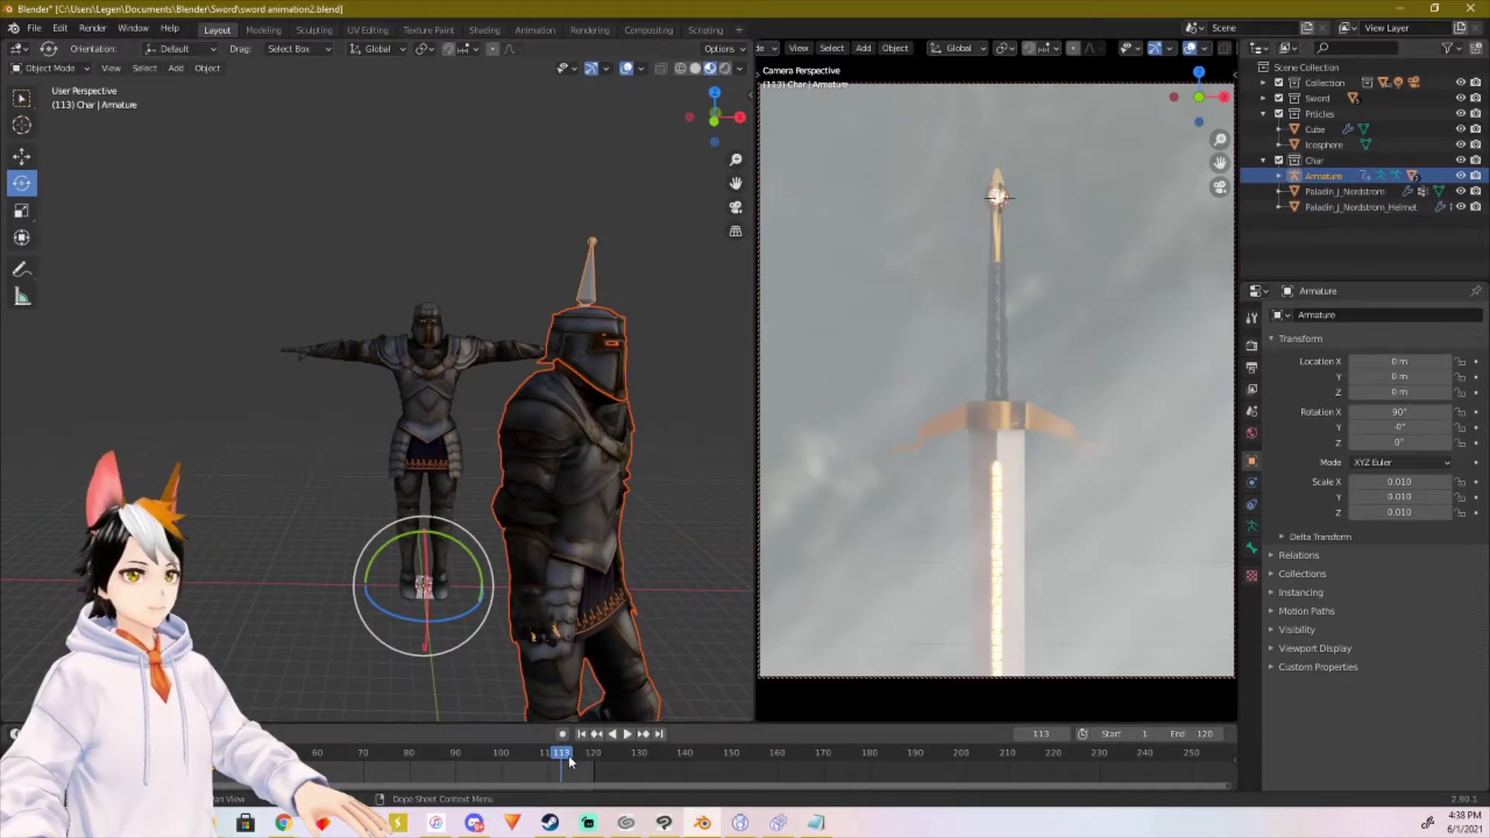
key(shift+ctrl+space)
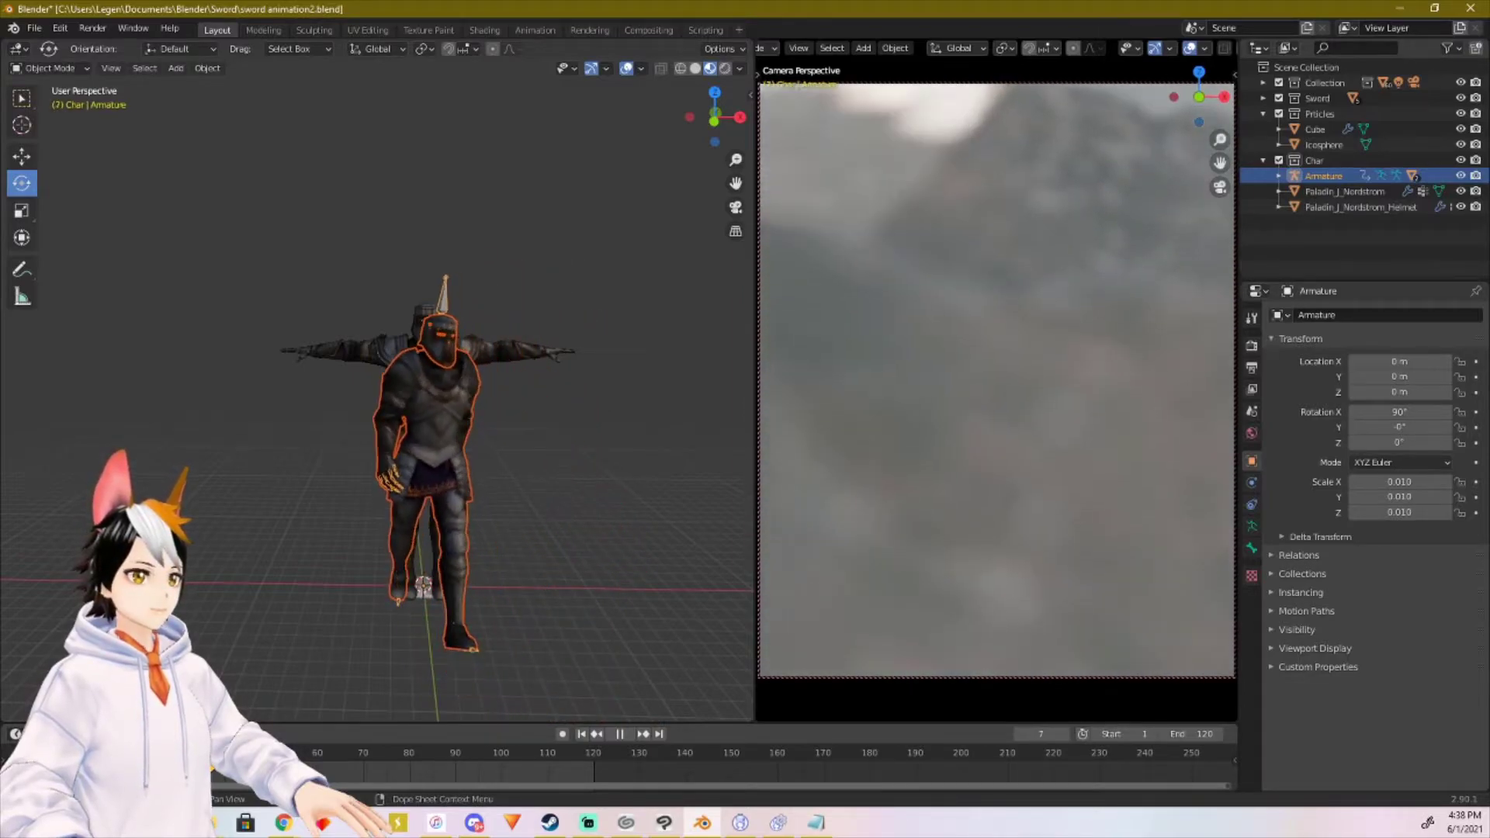
key(space)
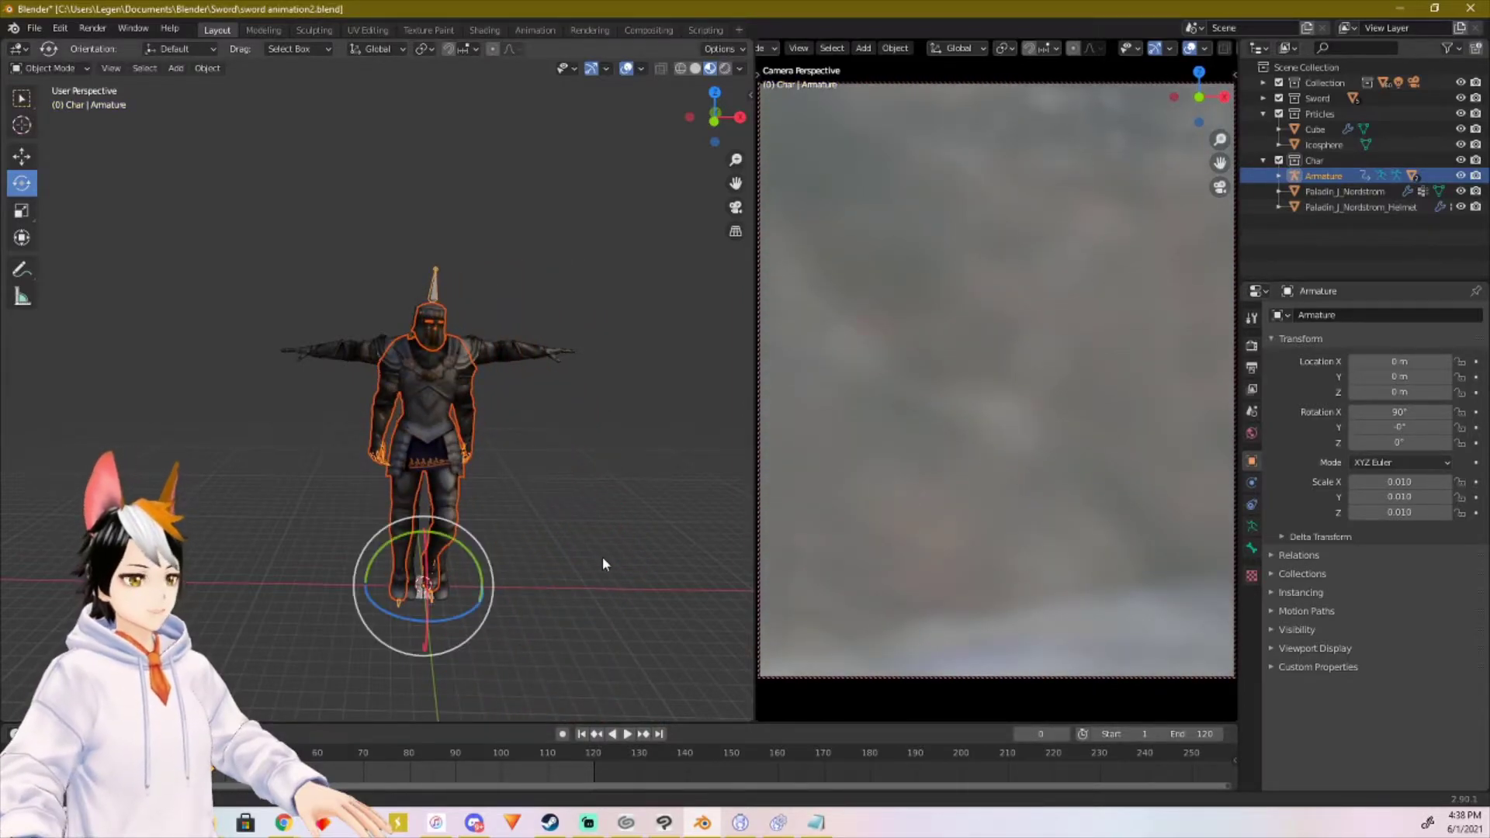
middle_drag(602, 562, 666, 560)
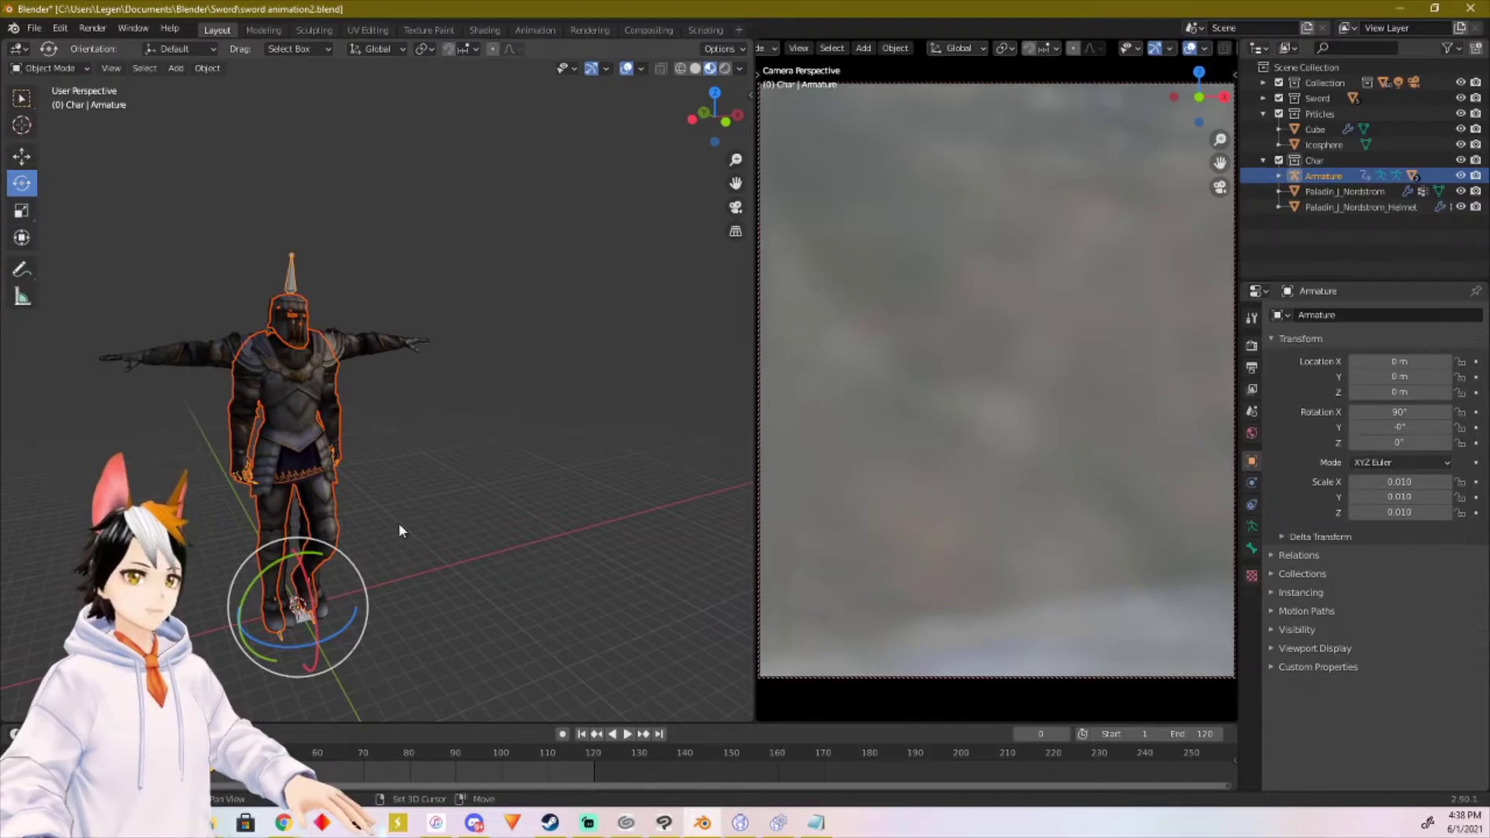
shift+middle_drag(398, 525, 636, 502)
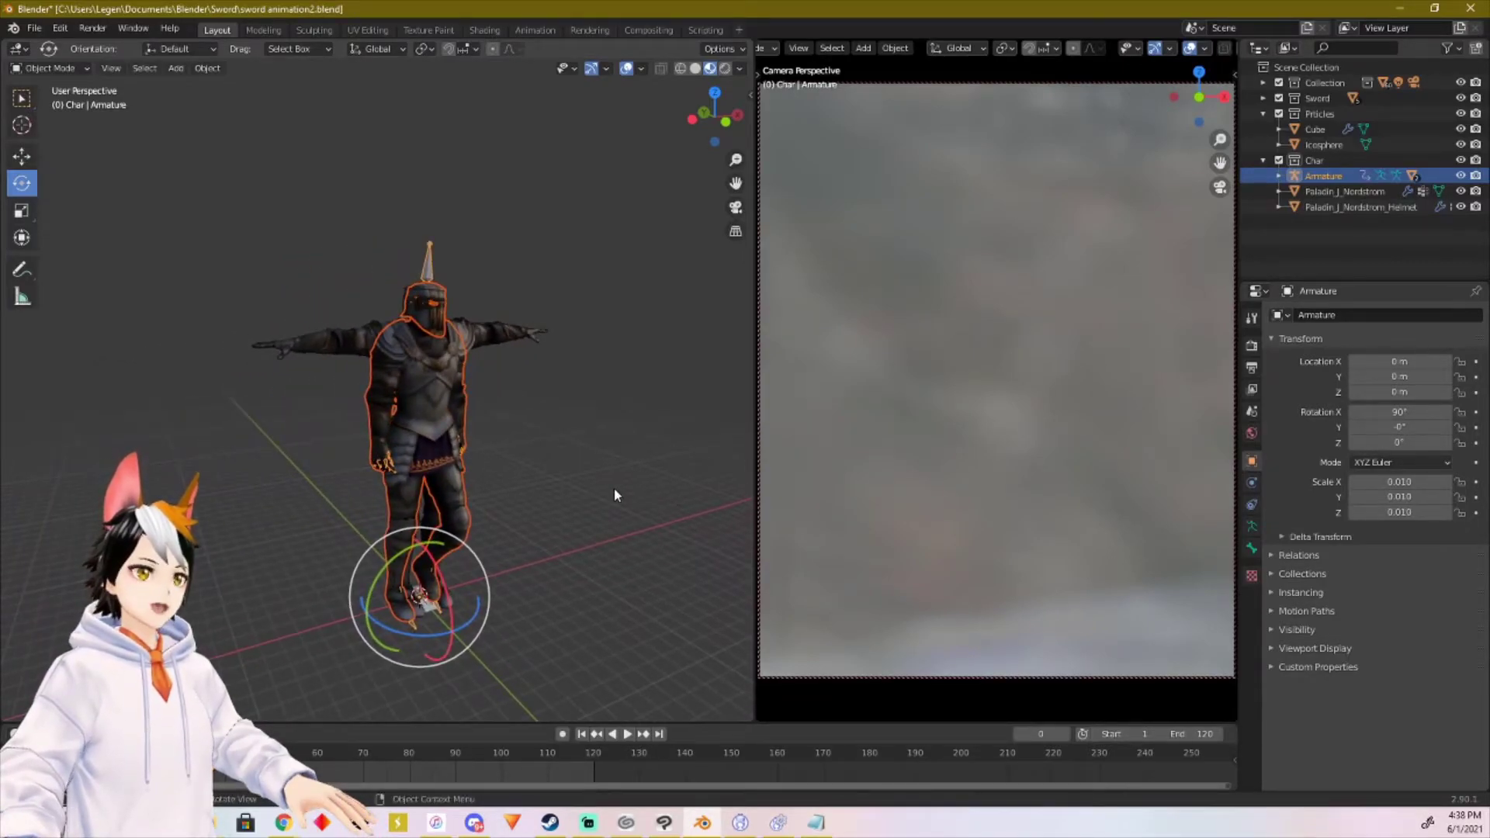
click(627, 735)
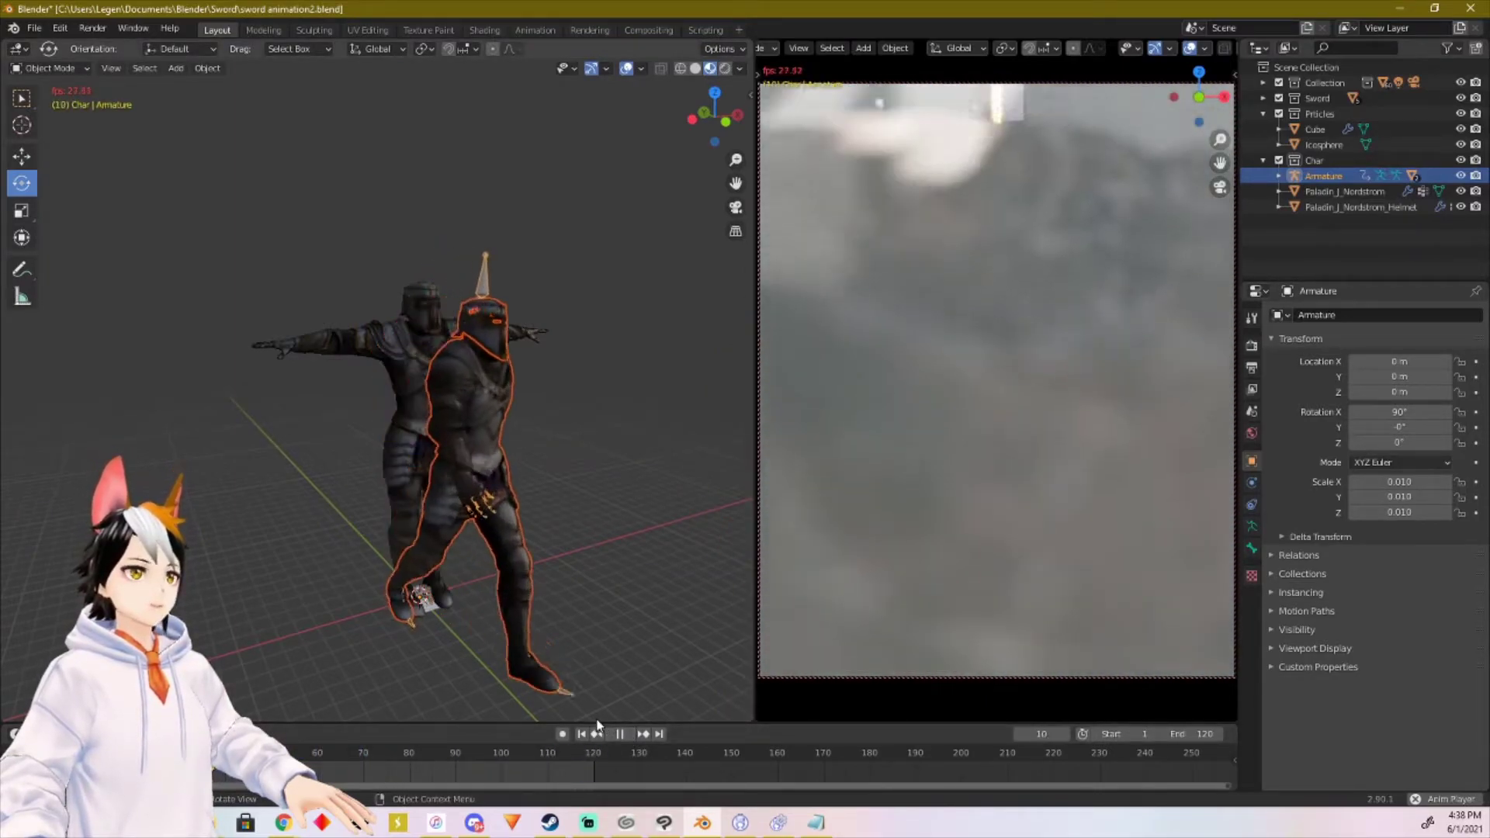
middle_drag(500, 558, 537, 566)
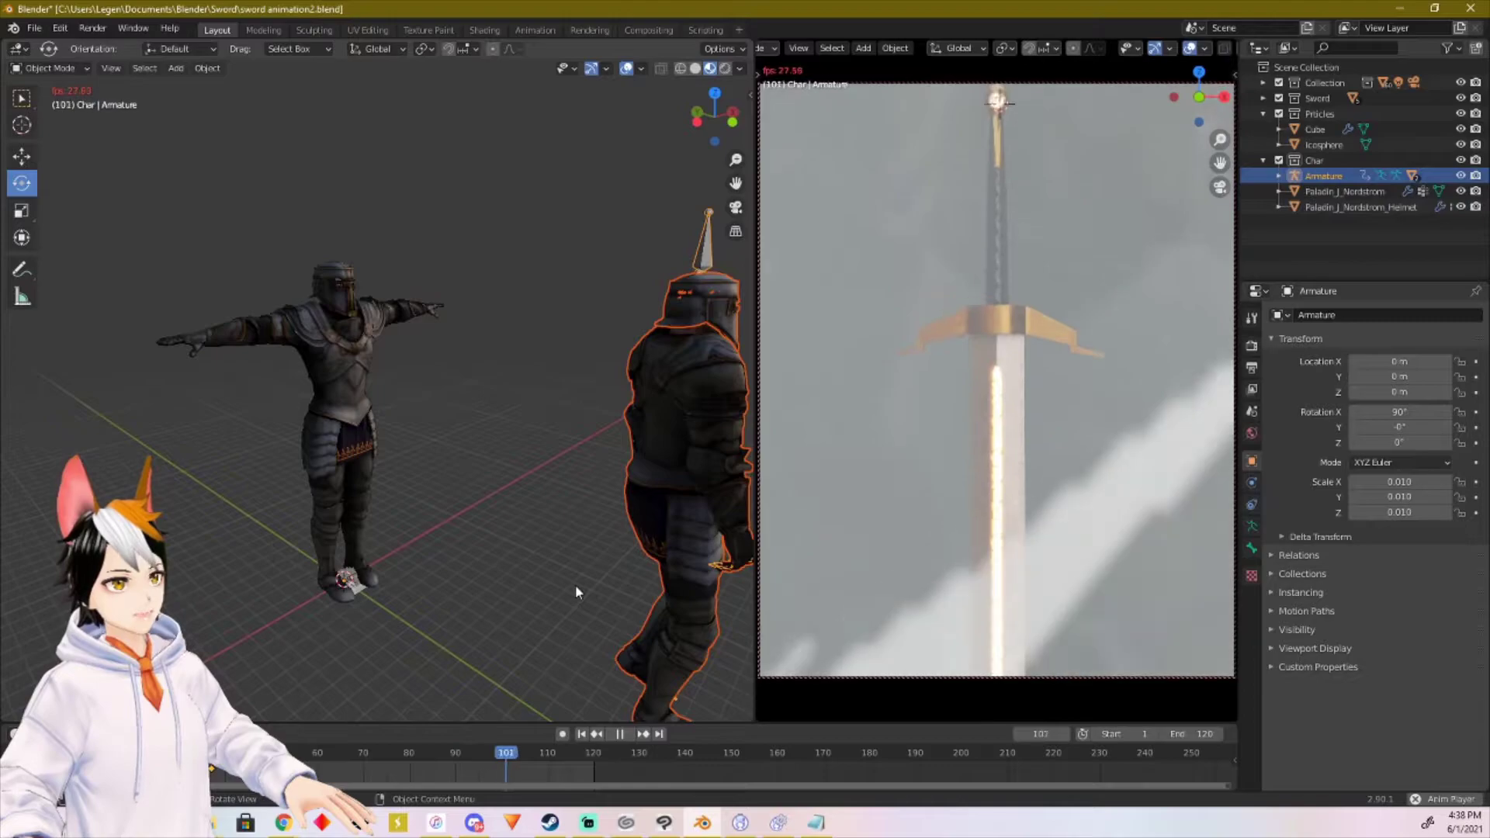
click(621, 735)
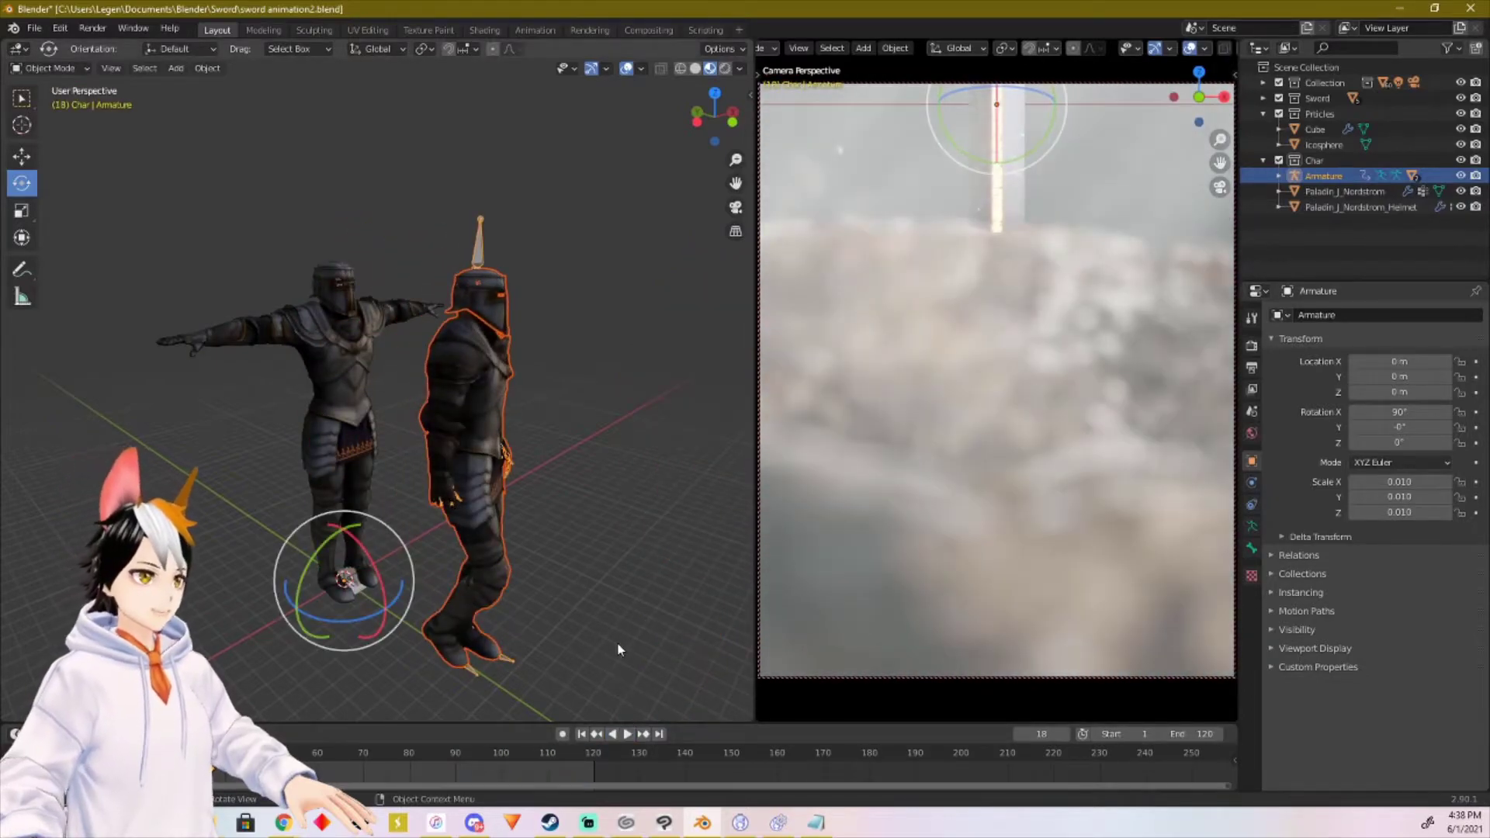
Step: Undo the Walking Left Turn import and try deleting the T-posed knight's body and helmet
key(ctrl+z)
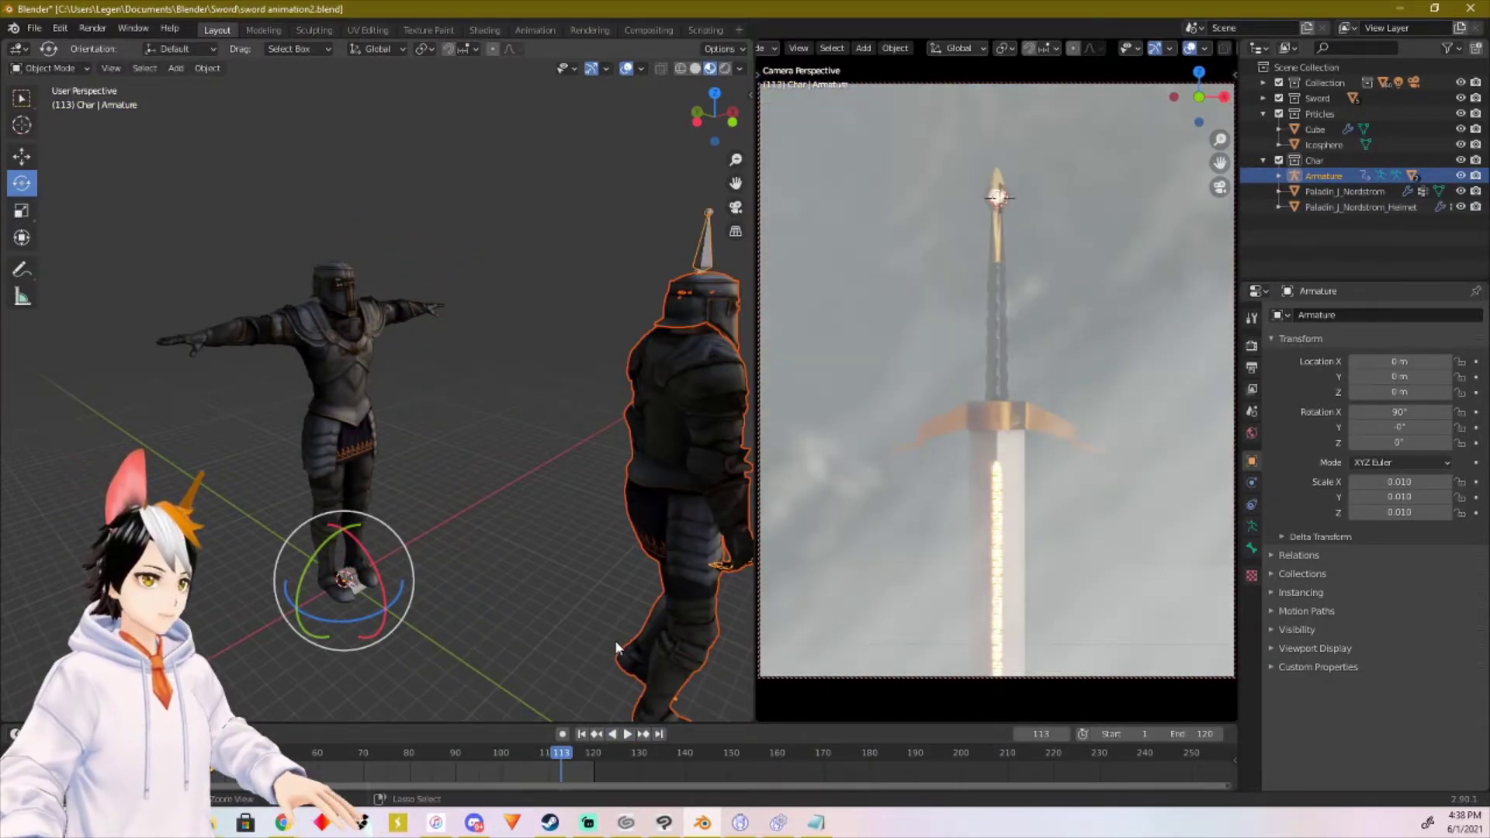
key(ctrl+z)
middle_drag(547, 493, 403, 307)
drag(451, 340, 454, 342)
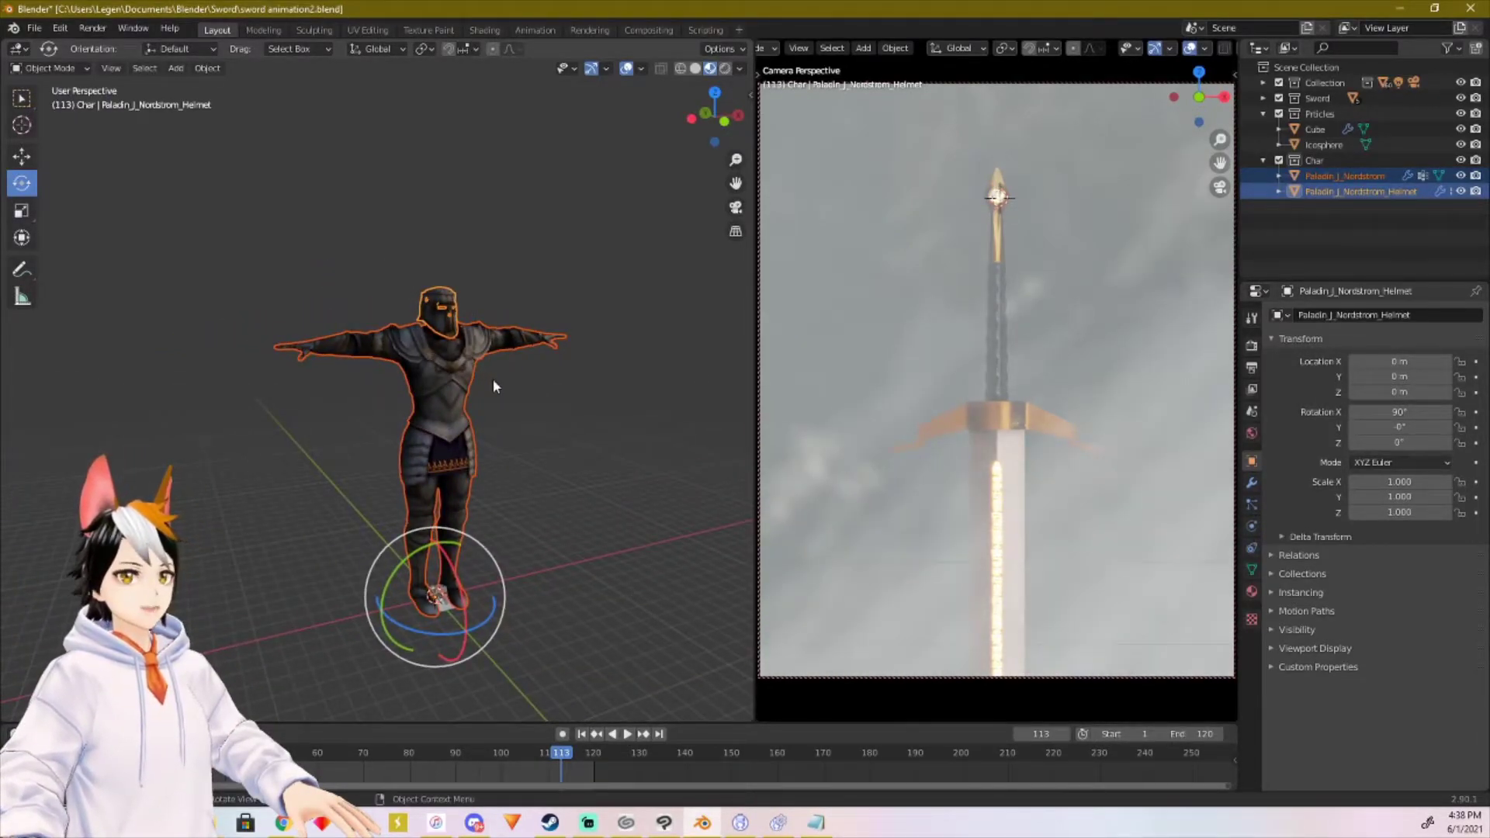
key(x)
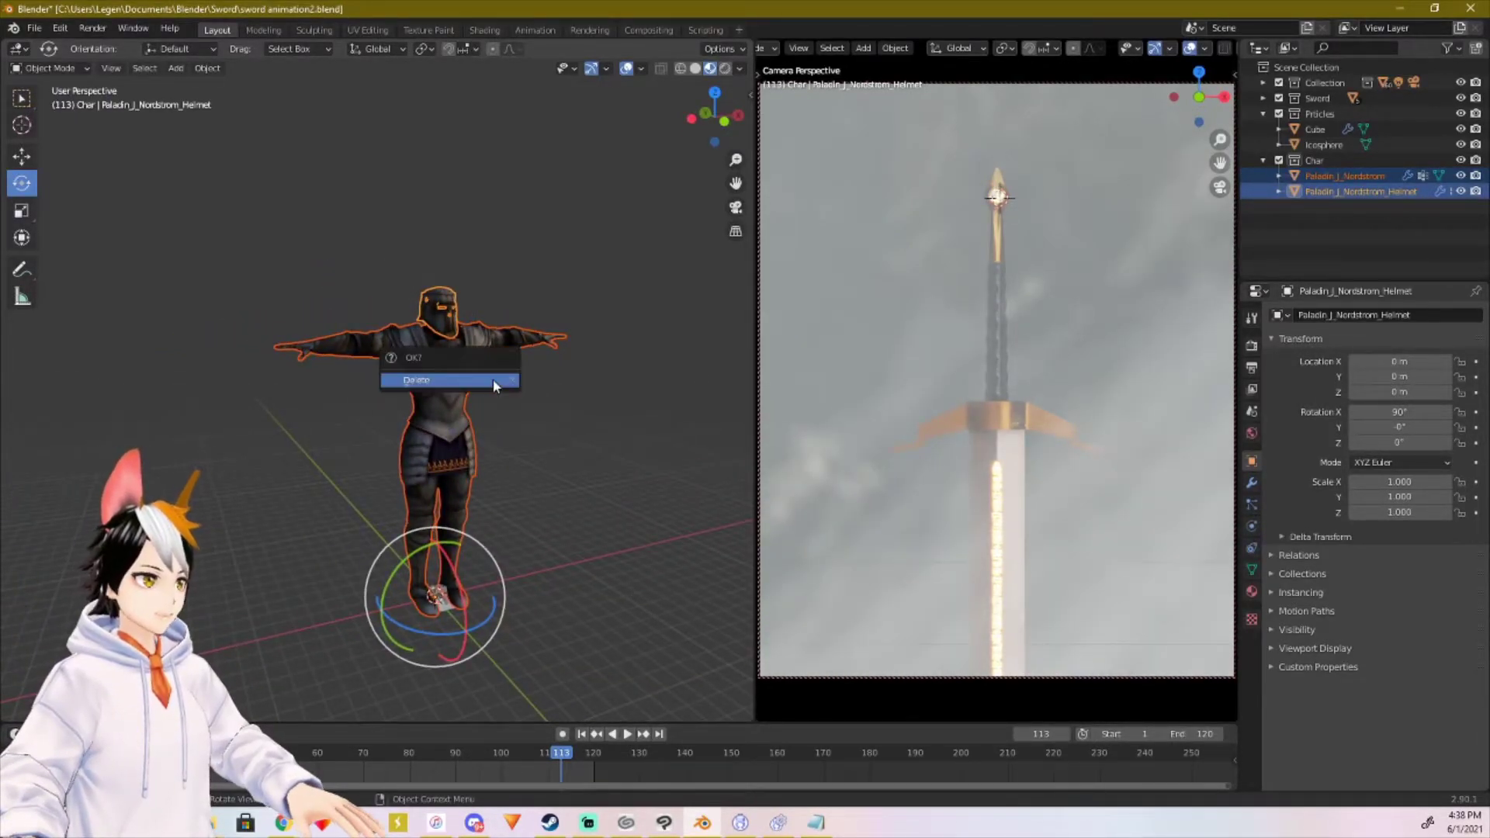
click(492, 382)
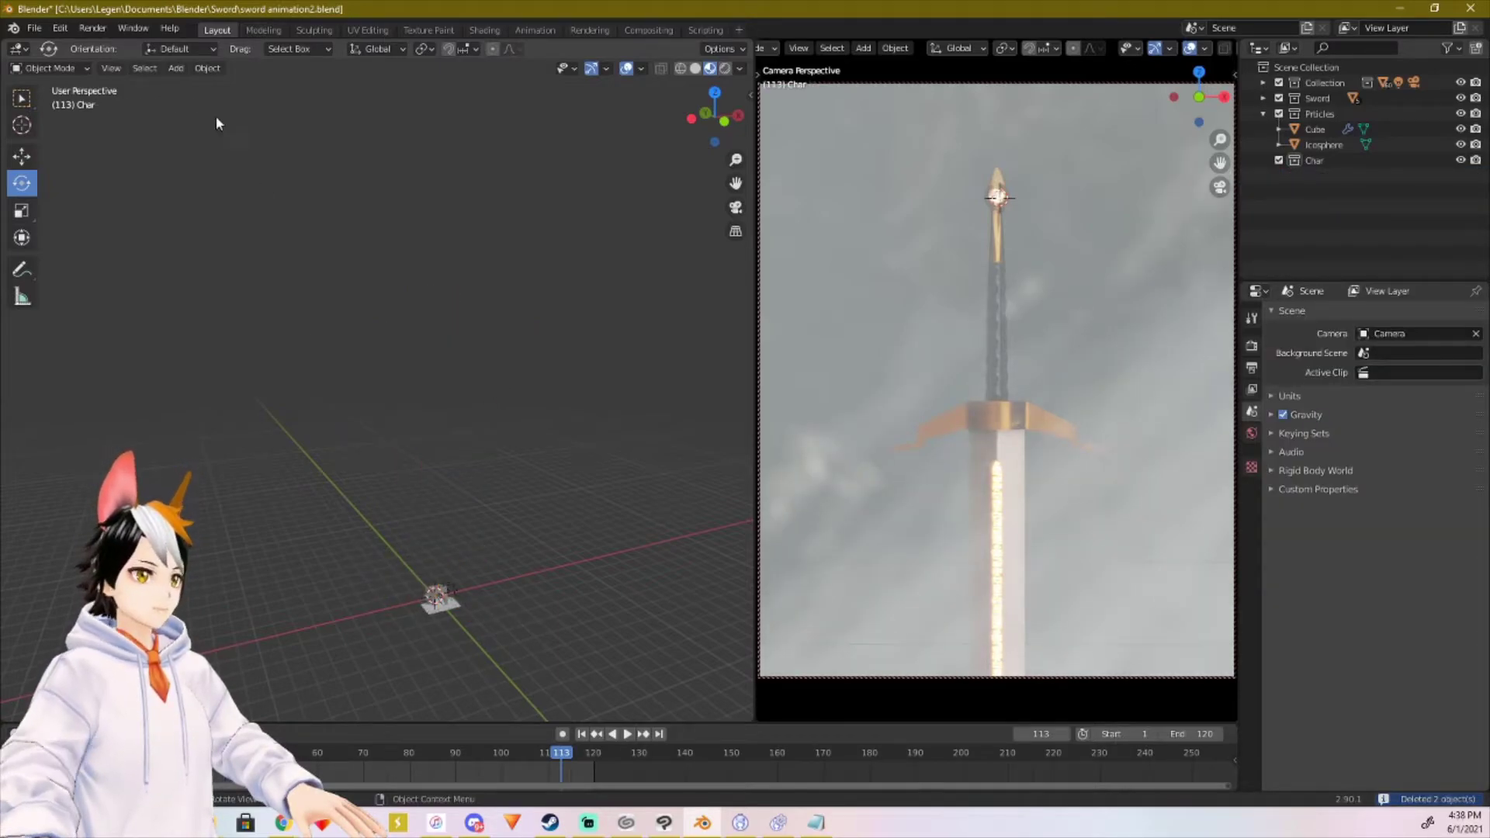
Step: Restore the T-posed knight and the imported walking armature in the Char collection
click(35, 29)
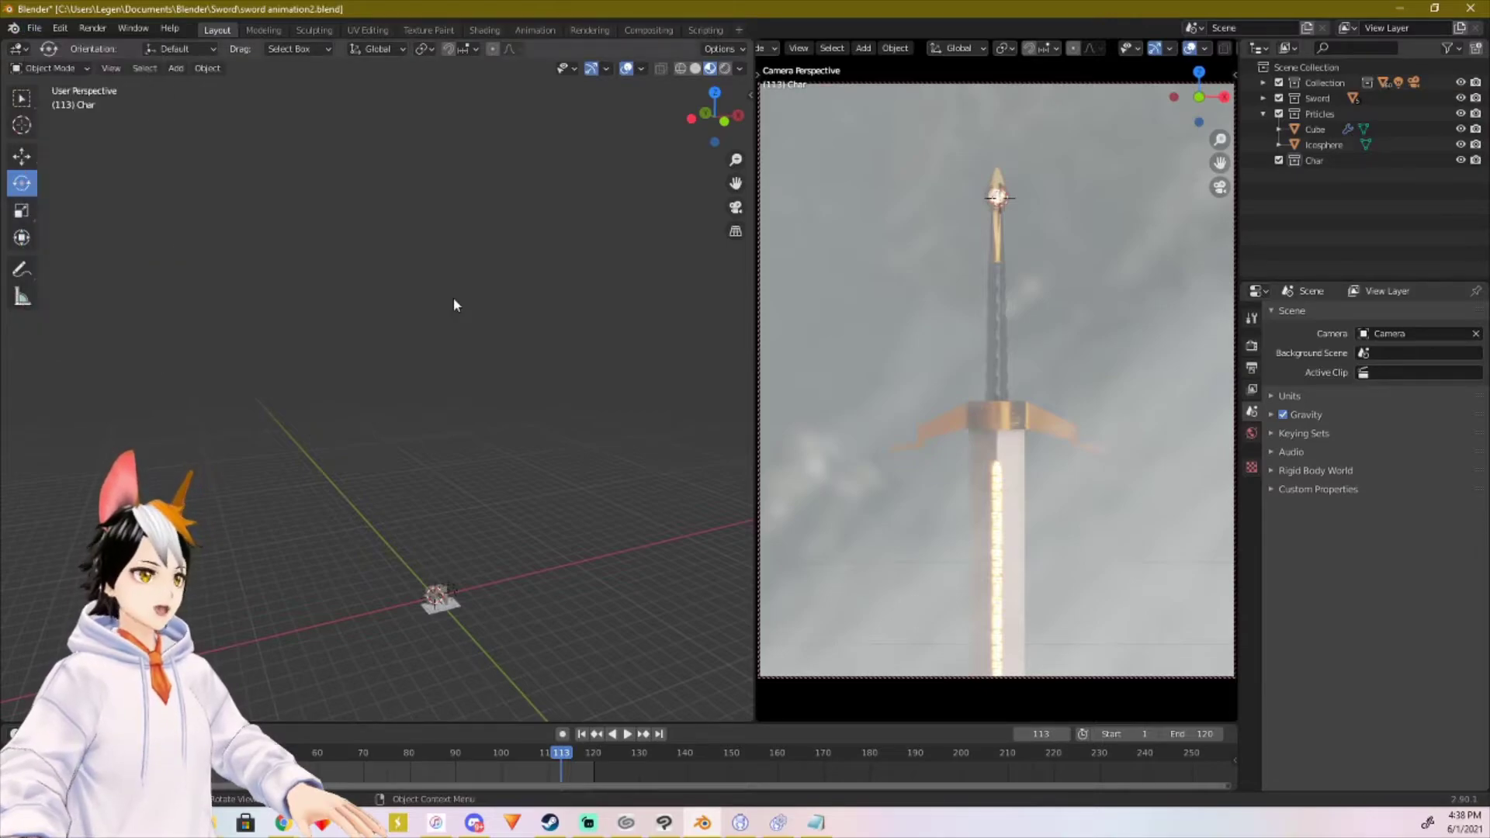
key(ctrl+v)
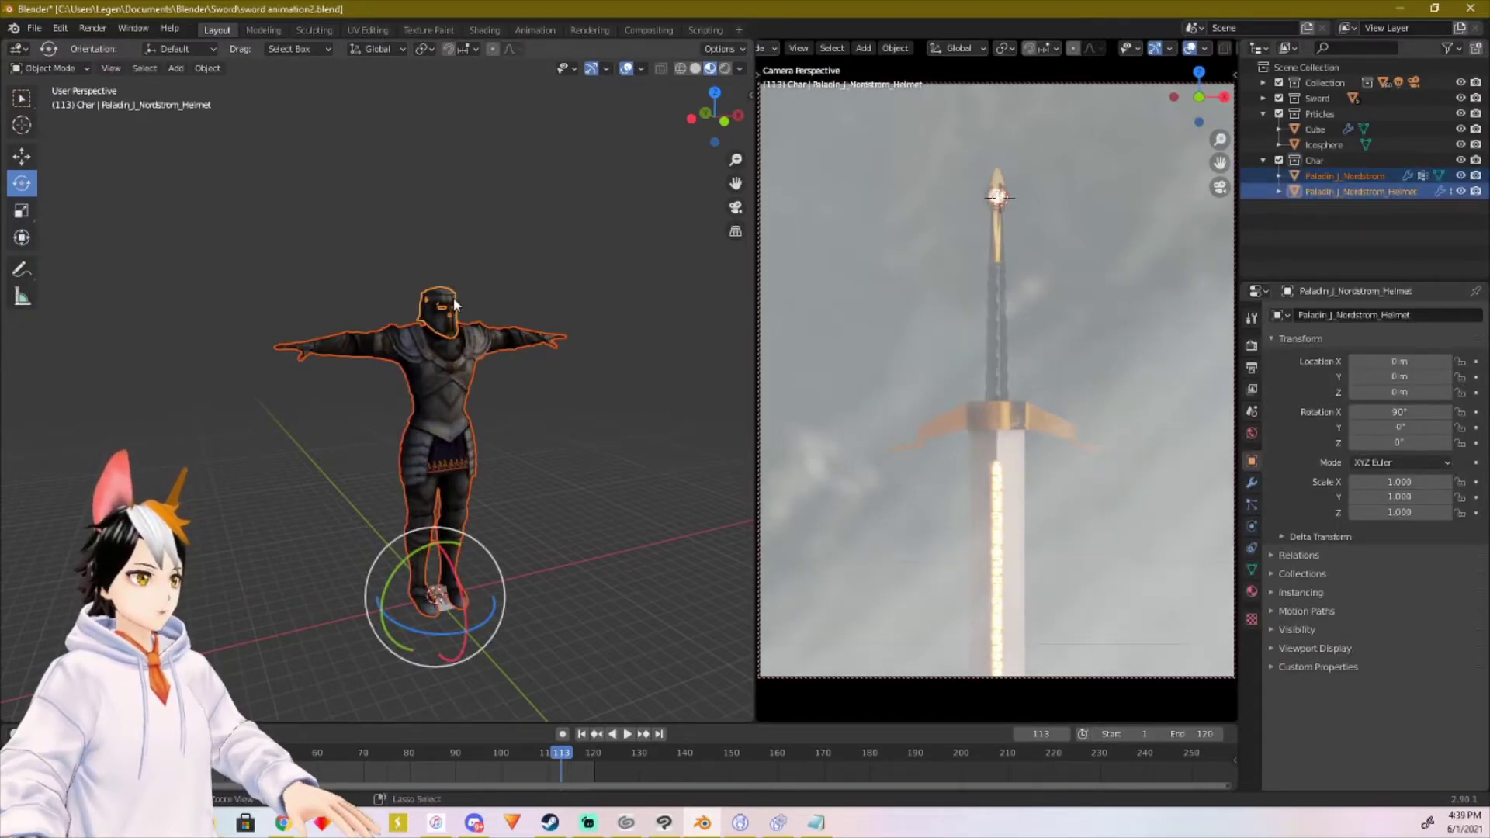
click(514, 382)
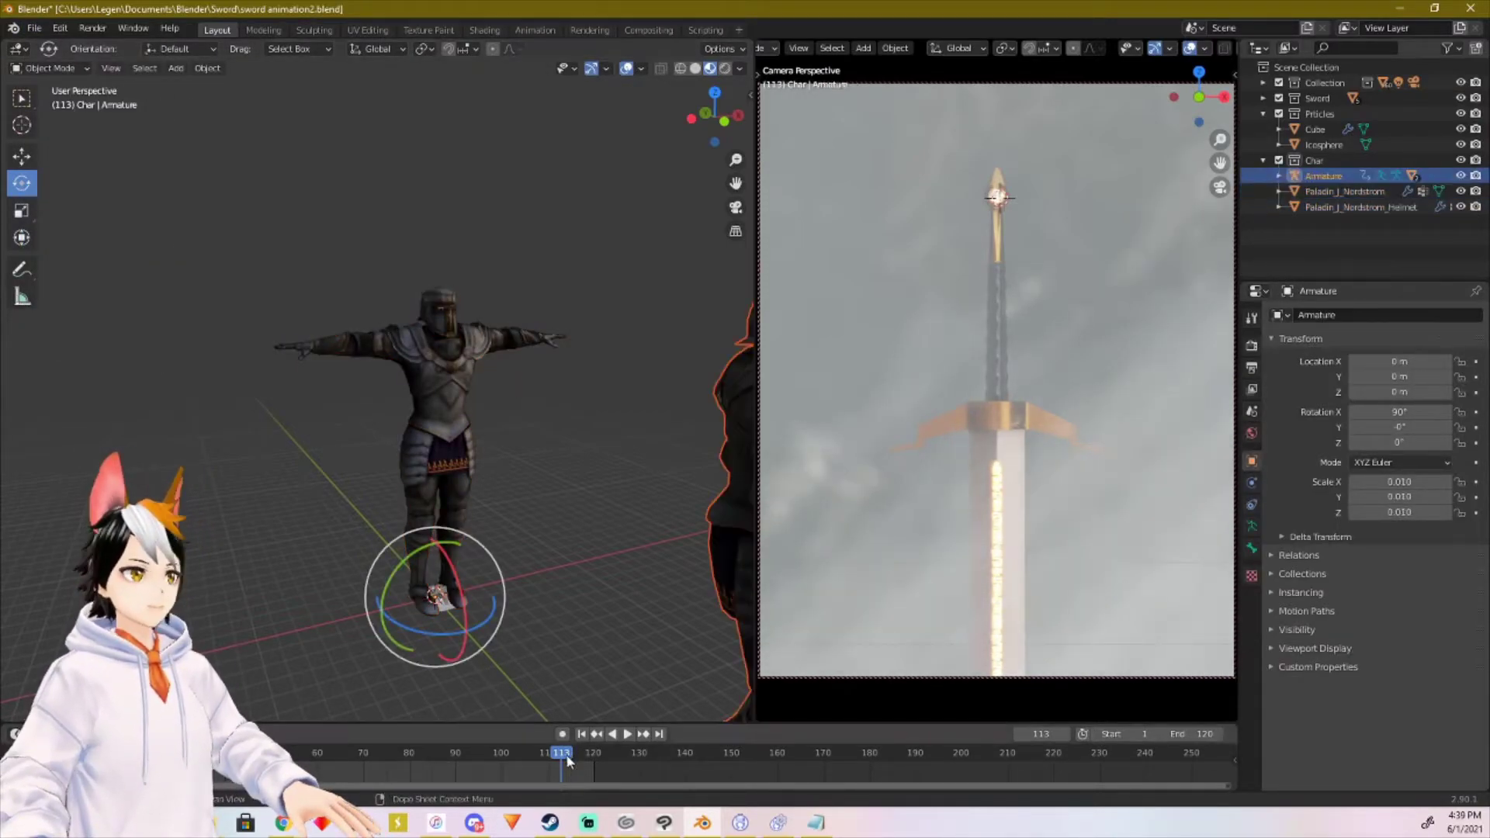
Step: Play back the animation and compare the walking knight with the T-posed one
click(468, 753)
key(space)
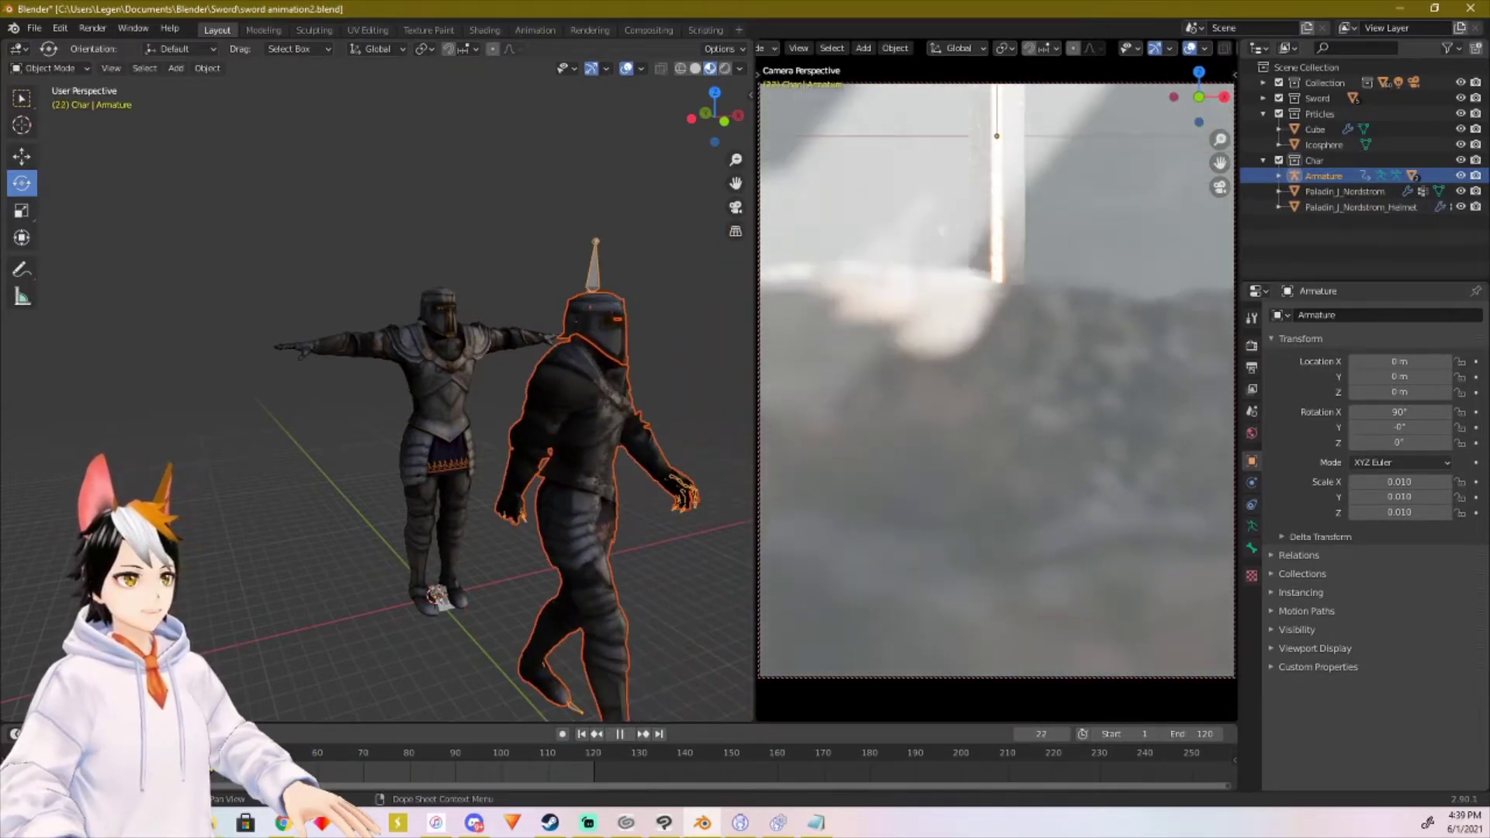
key(space)
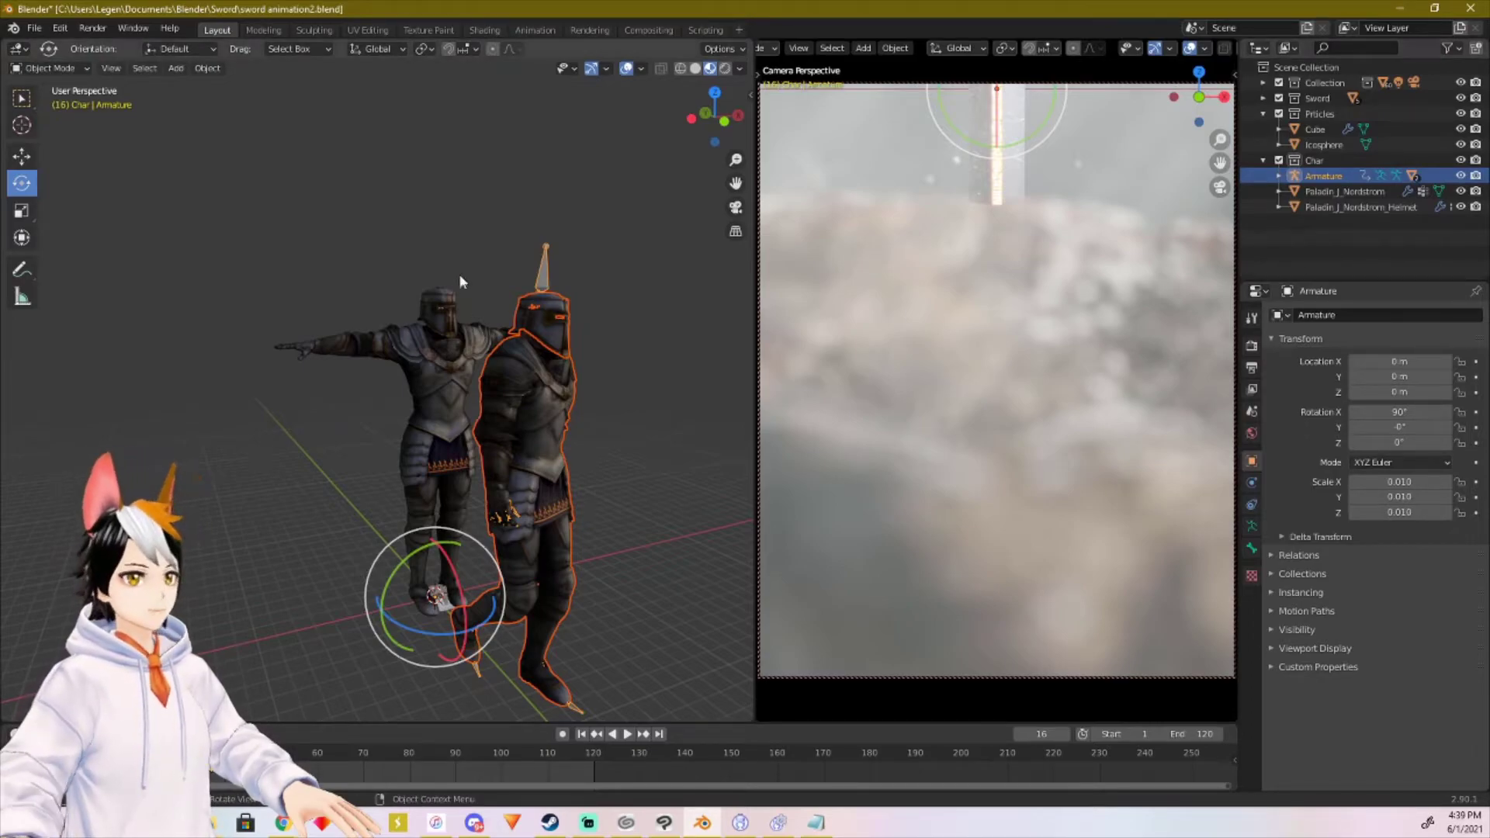
Step: Delete the T-posed knight's body and helmet, keeping the animated armature
drag(435, 356, 436, 357)
key(x)
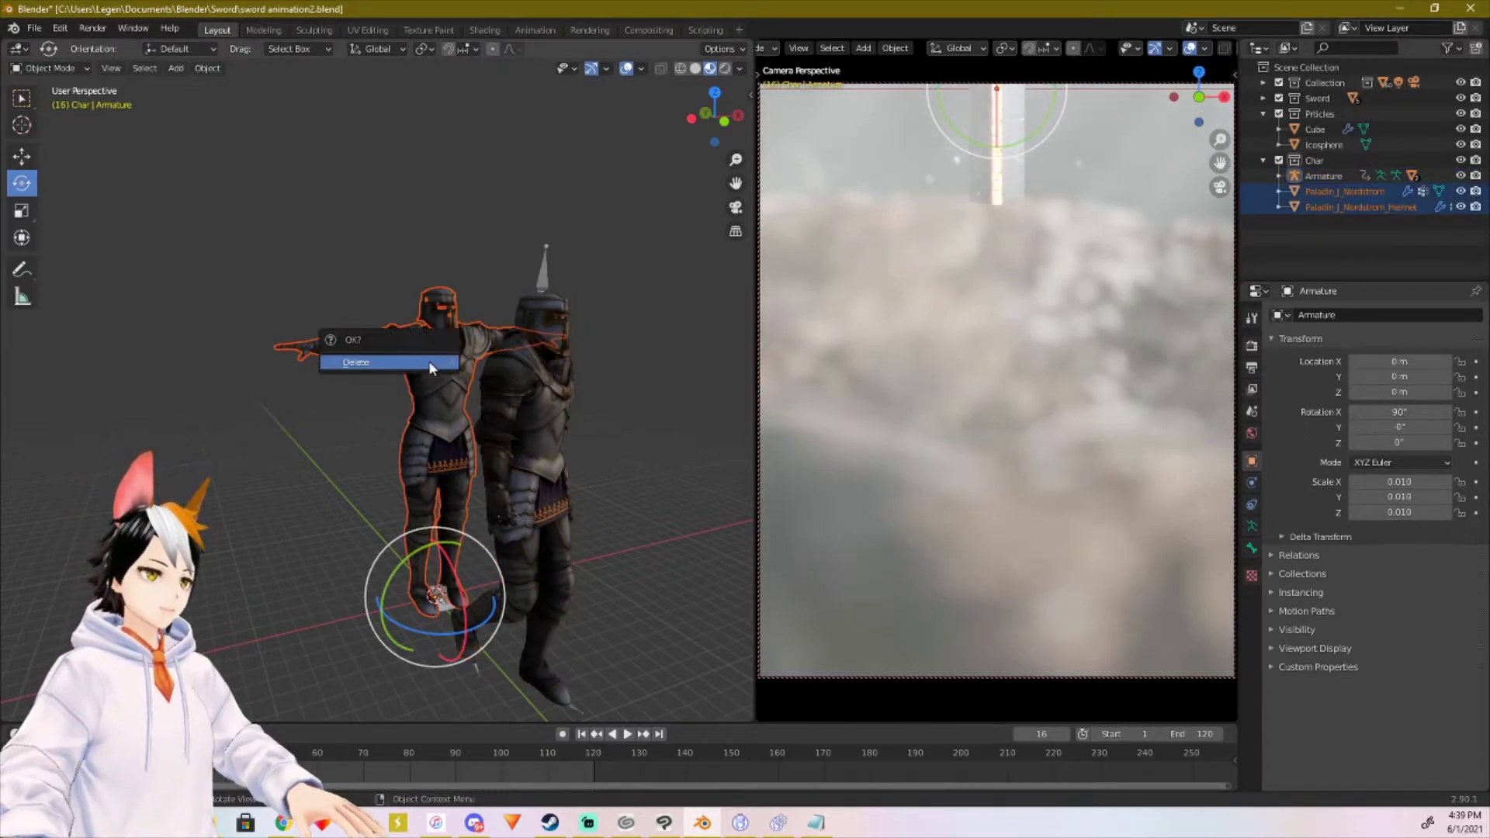
click(427, 360)
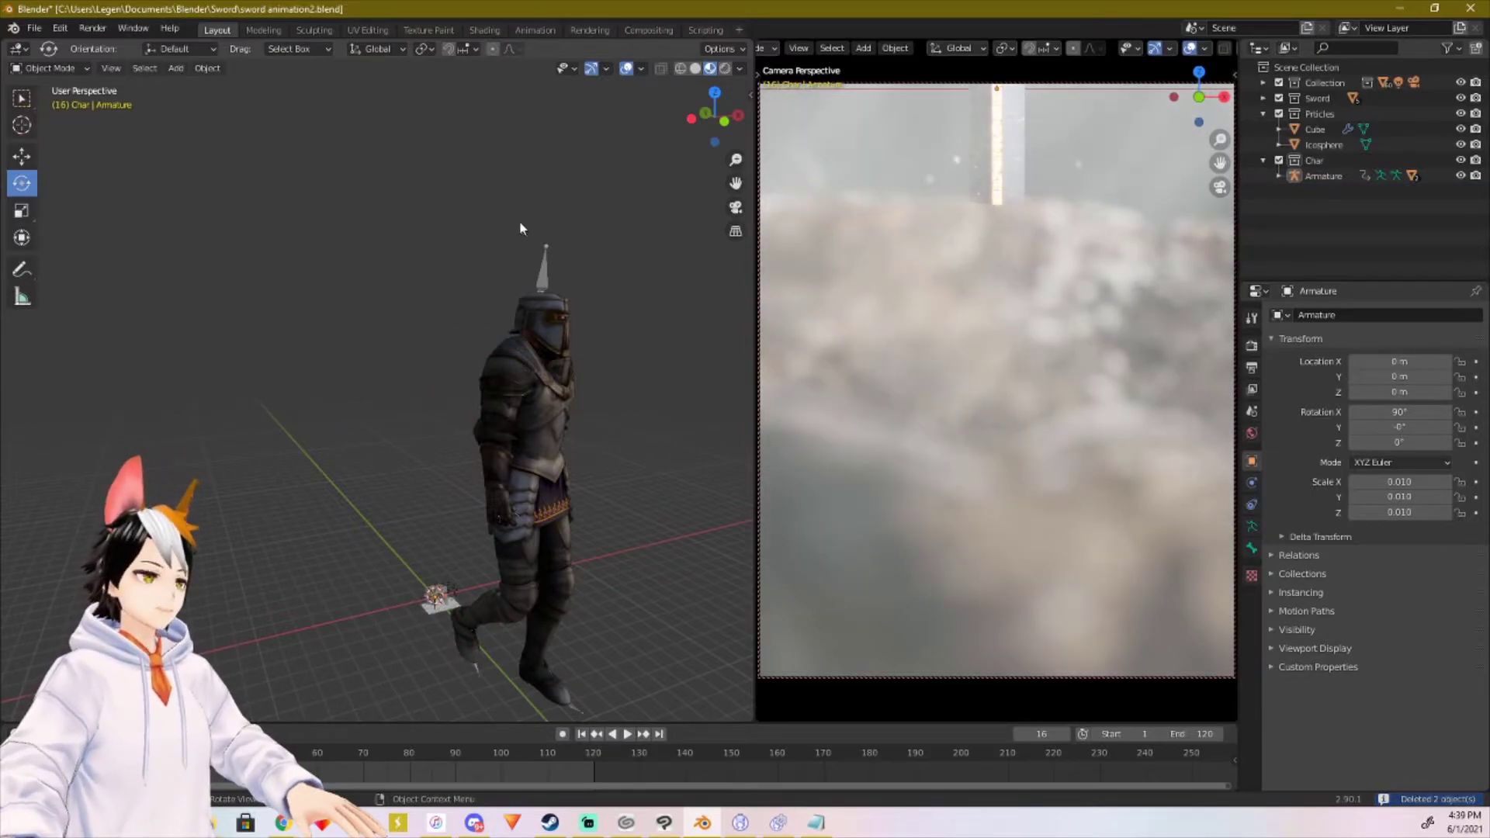
Step: Try scaling the animated knight's armature by a factor of about 0.332 and play back its walk
drag(494, 217, 561, 489)
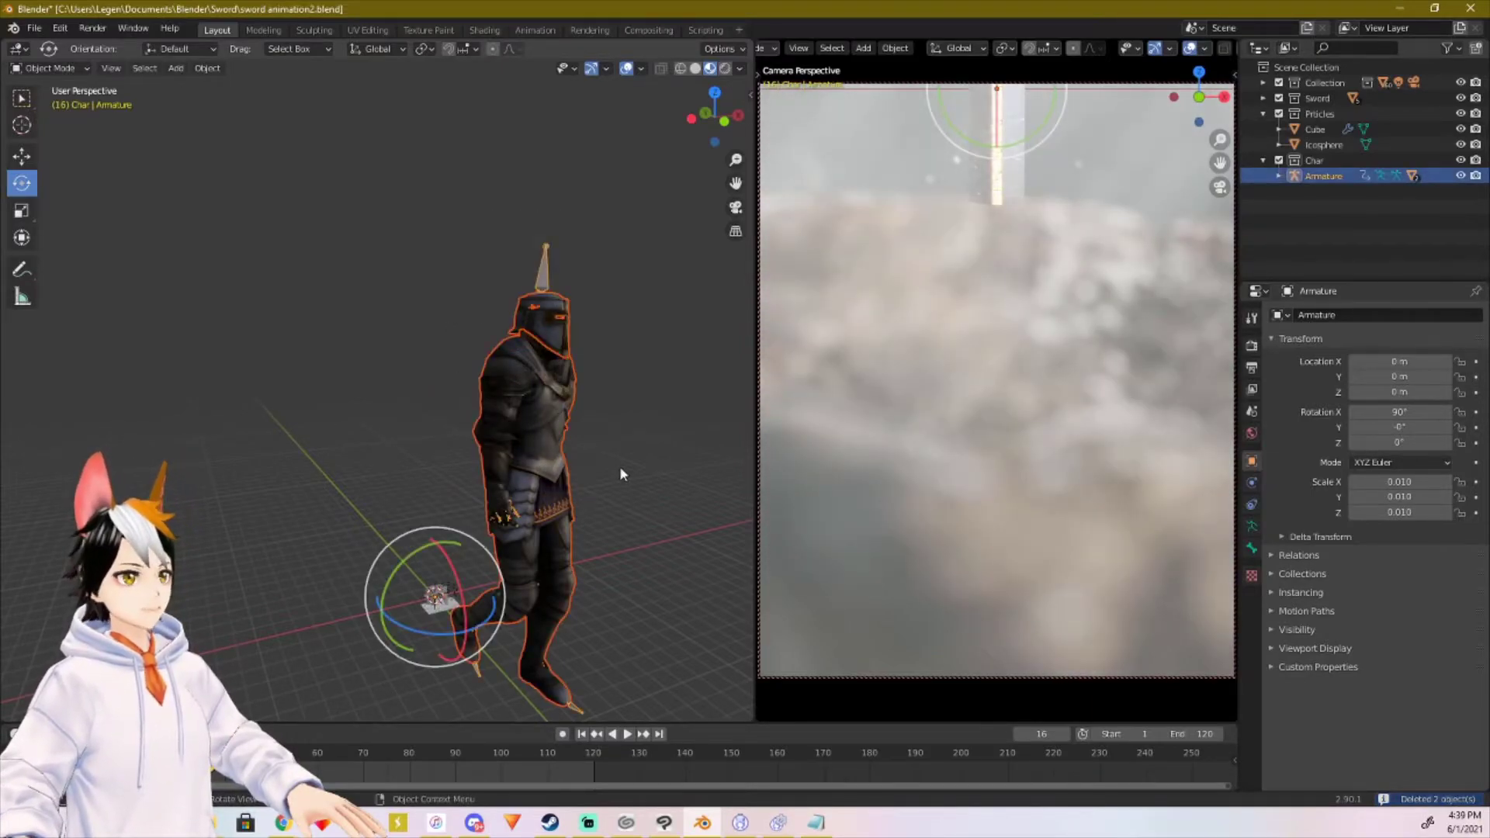
mouse_move(619, 465)
middle_down()
mouse_move(601, 463)
mouse_move(645, 458)
mouse_move(621, 458)
middle_up()
key(ctrl+z)
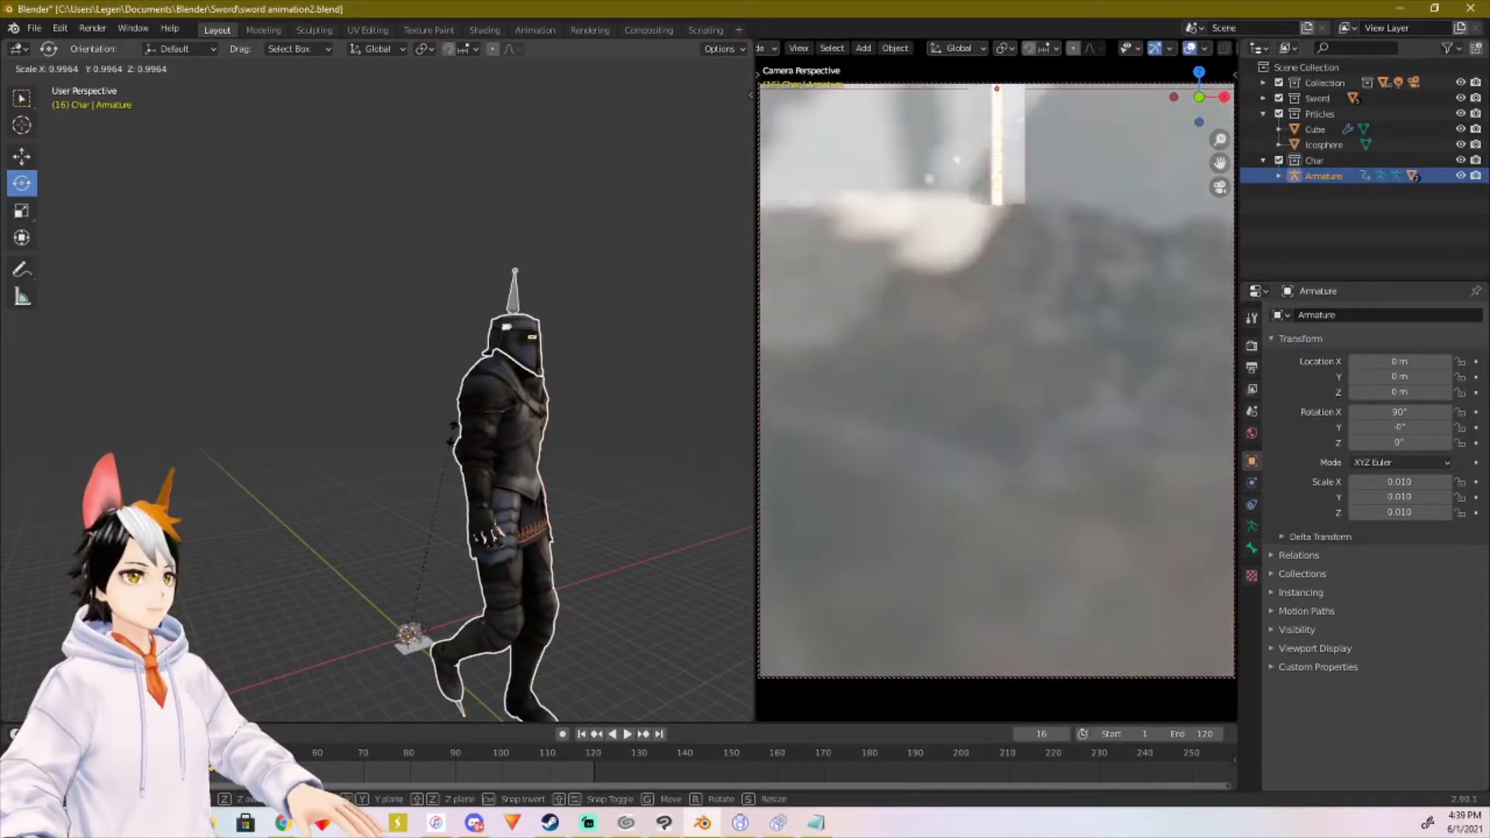
key(ctrl+shift+z)
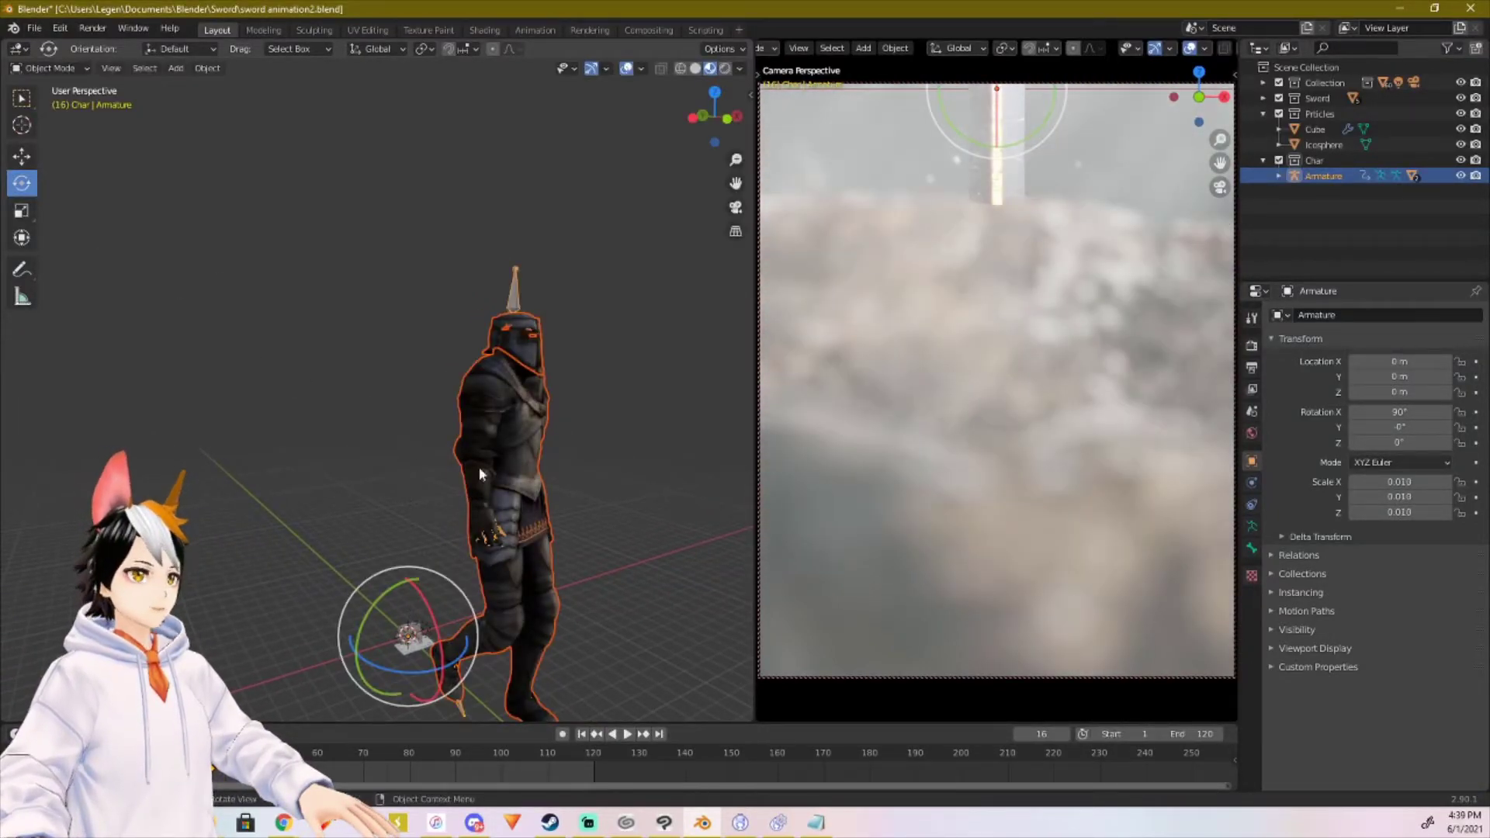
key(s)
click(407, 579)
key(space)
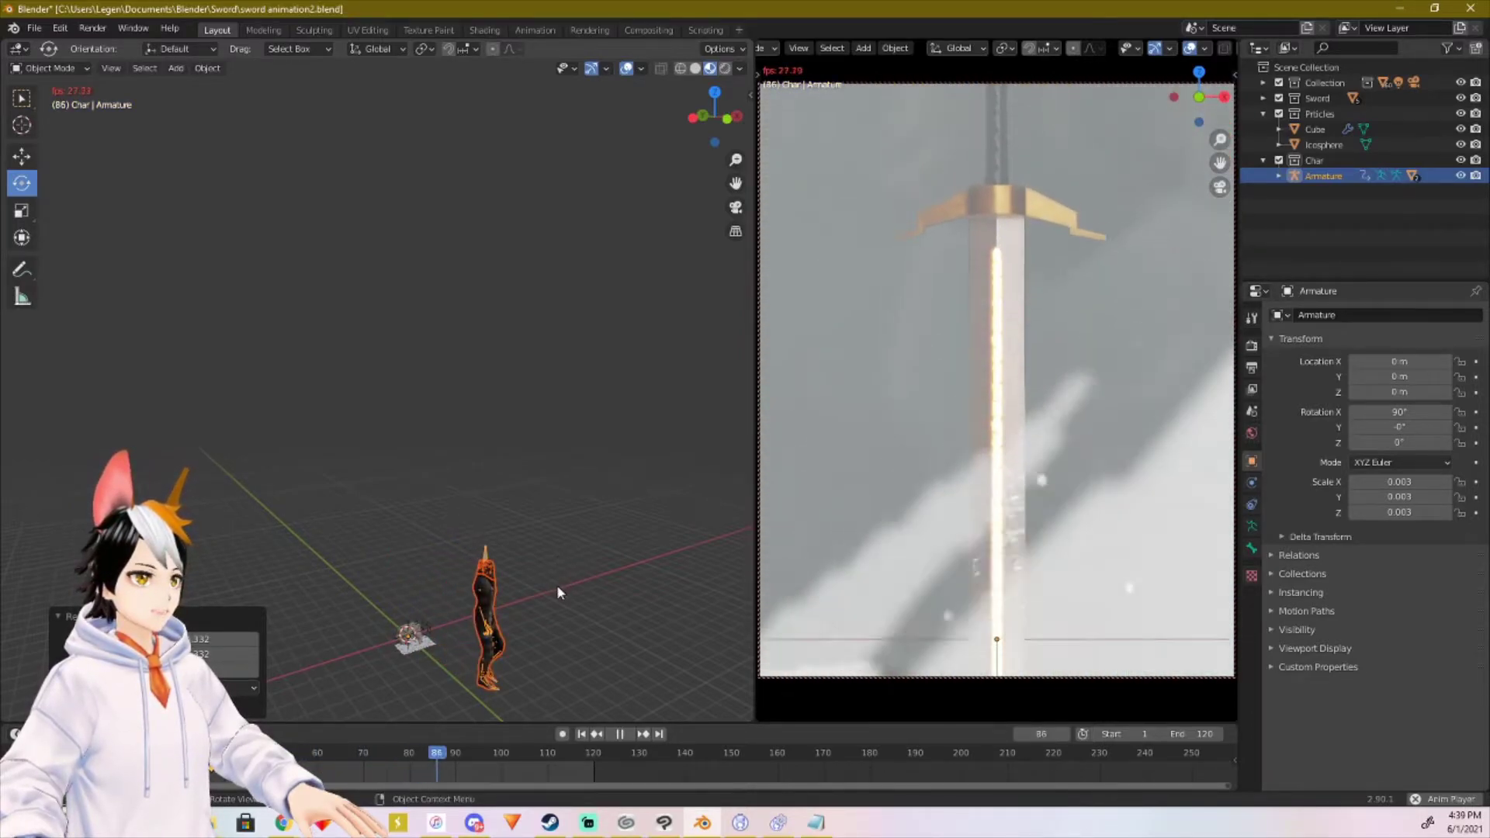
key(space)
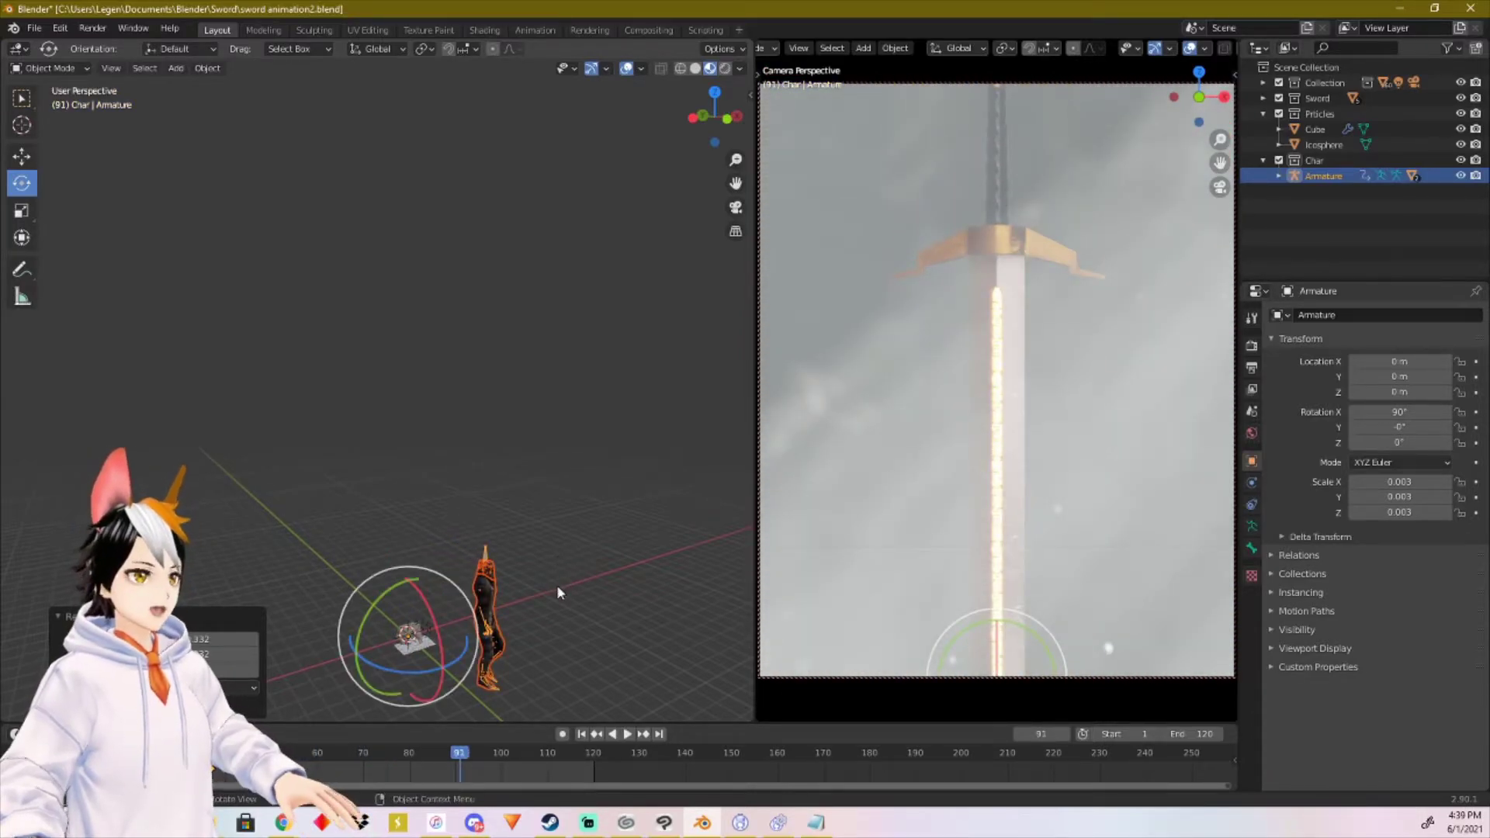
key(ctrl+z)
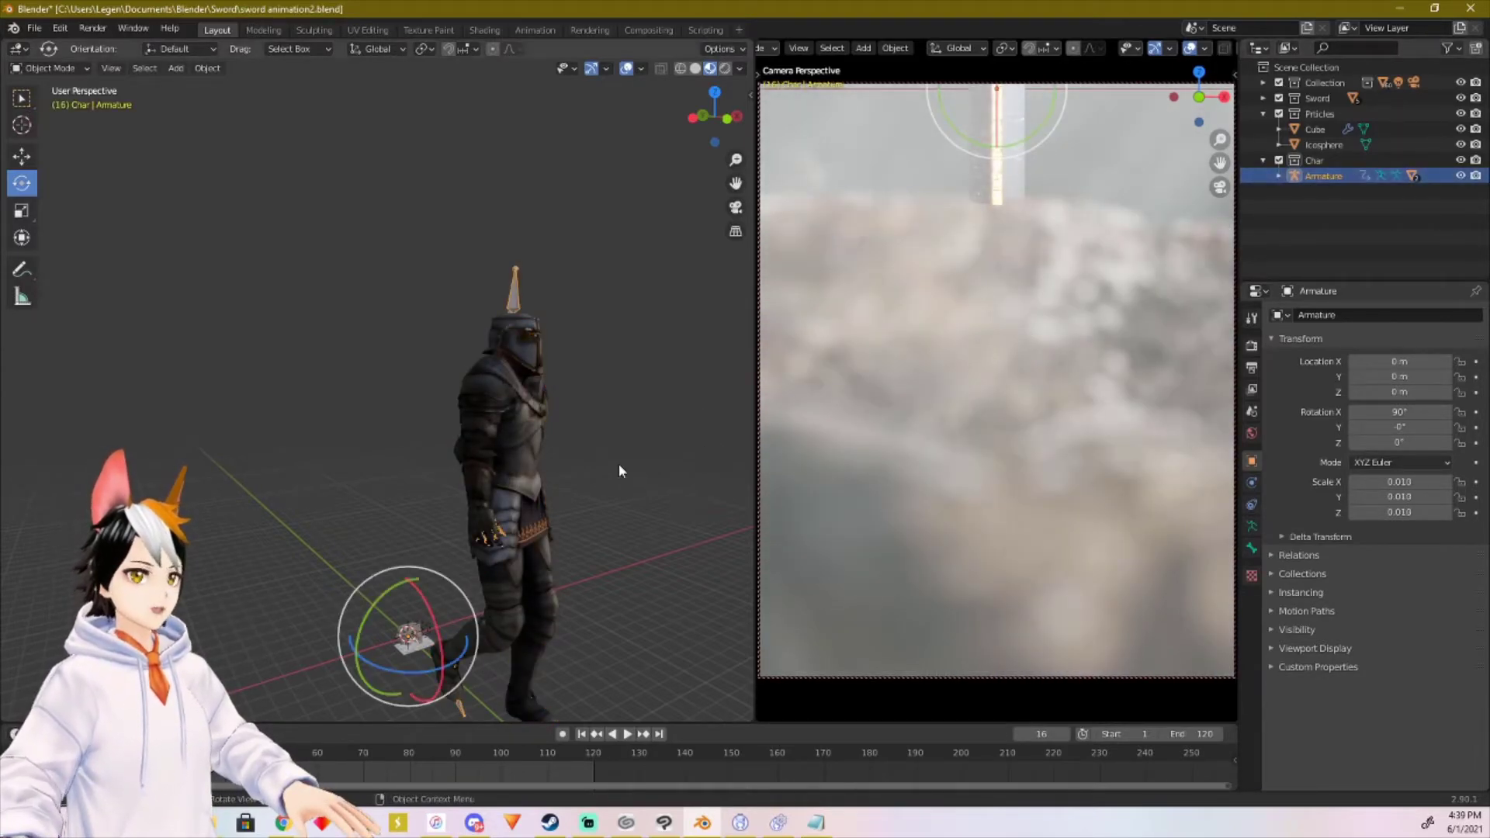
Step: Try scaling the armature by a factor of about 0.316 instead and play back its walk
key(s)
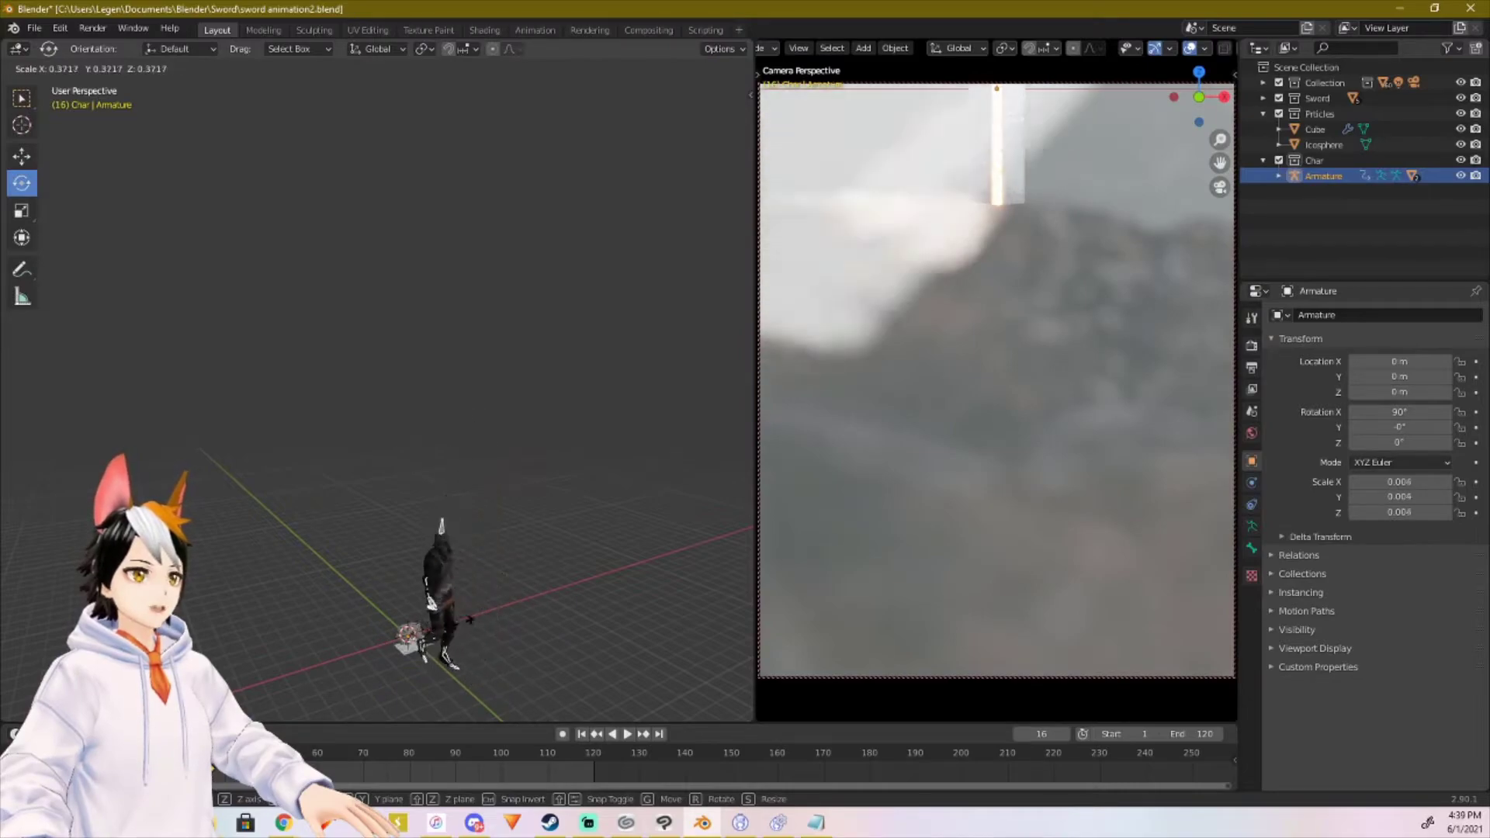
click(459, 624)
key(space)
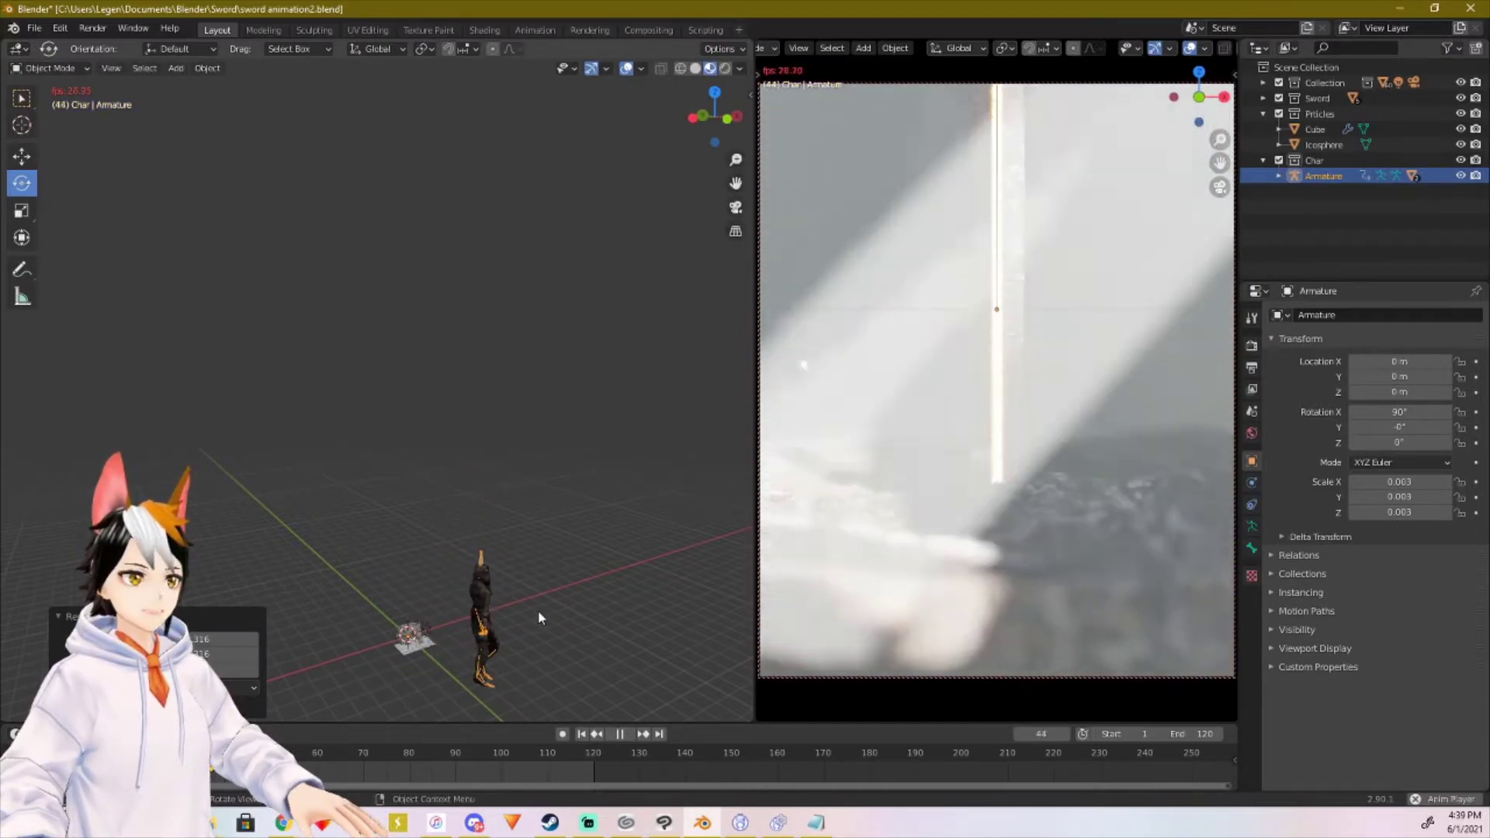
key(space)
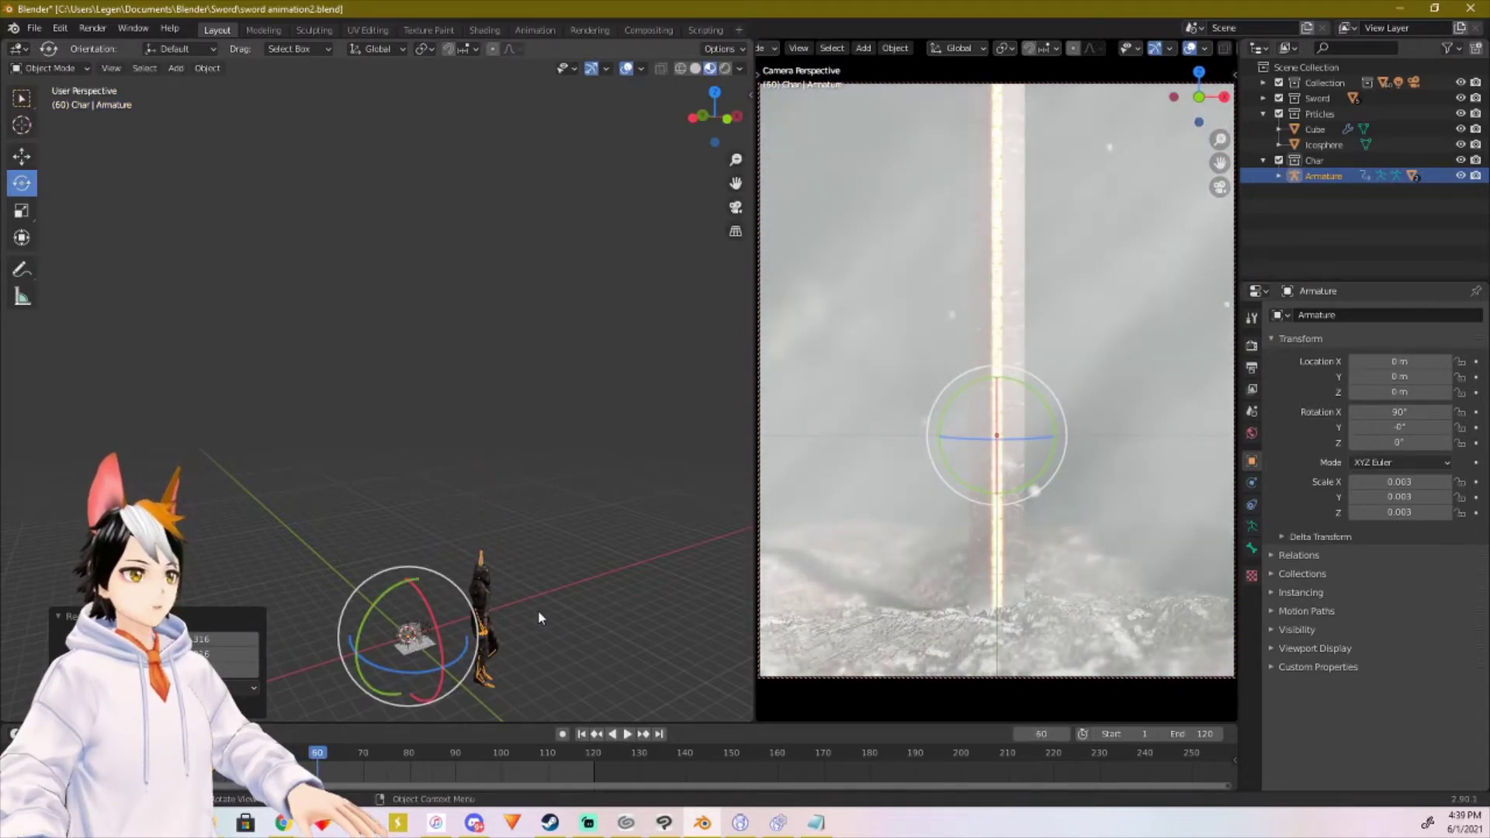
key(ctrl+z)
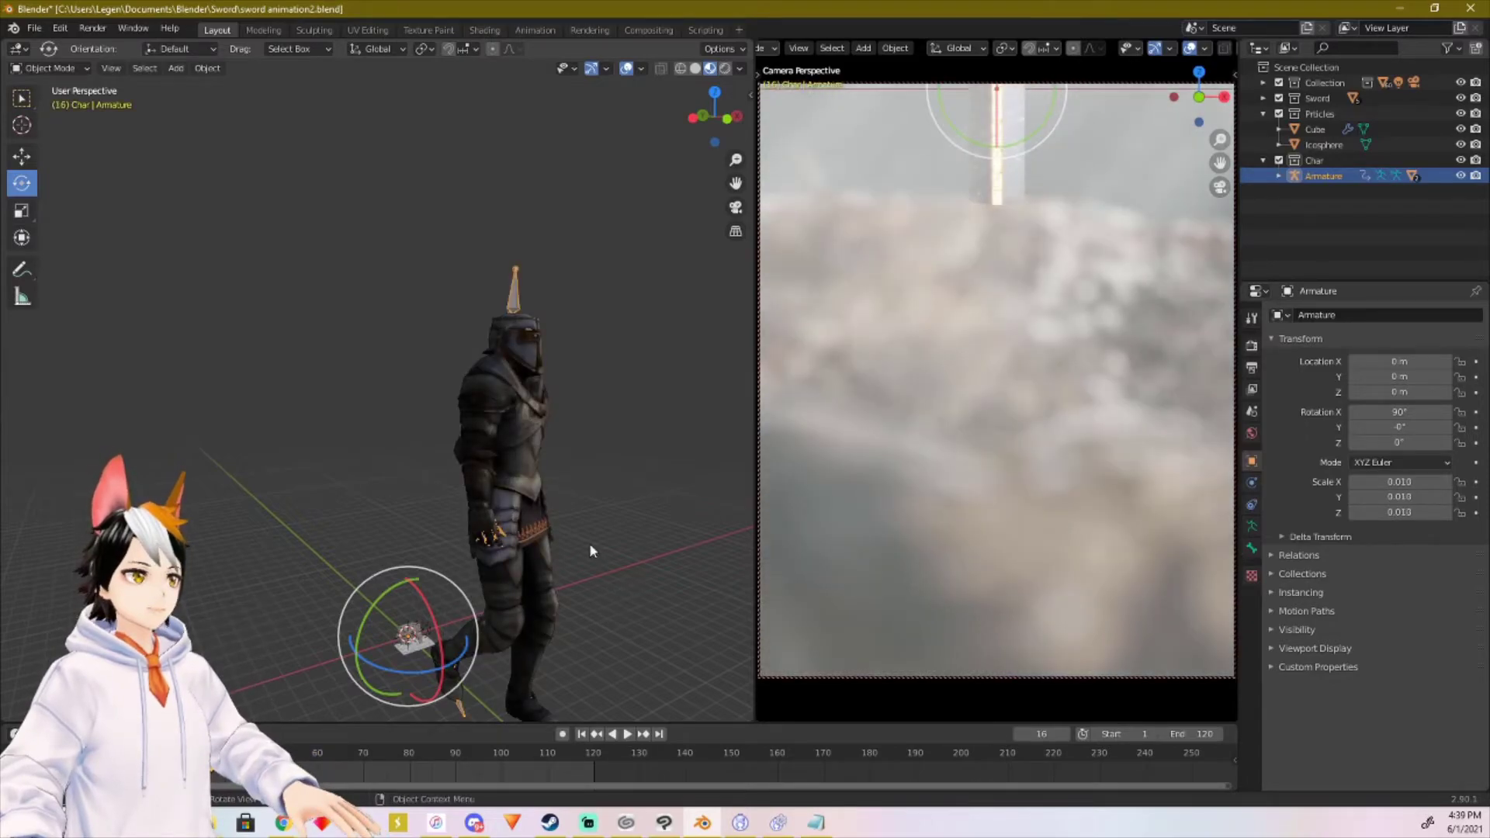
Step: Select the whole animated knight and scale its armature down to about 0.000291 on all axes
click(1340, 161)
drag(492, 321, 589, 644)
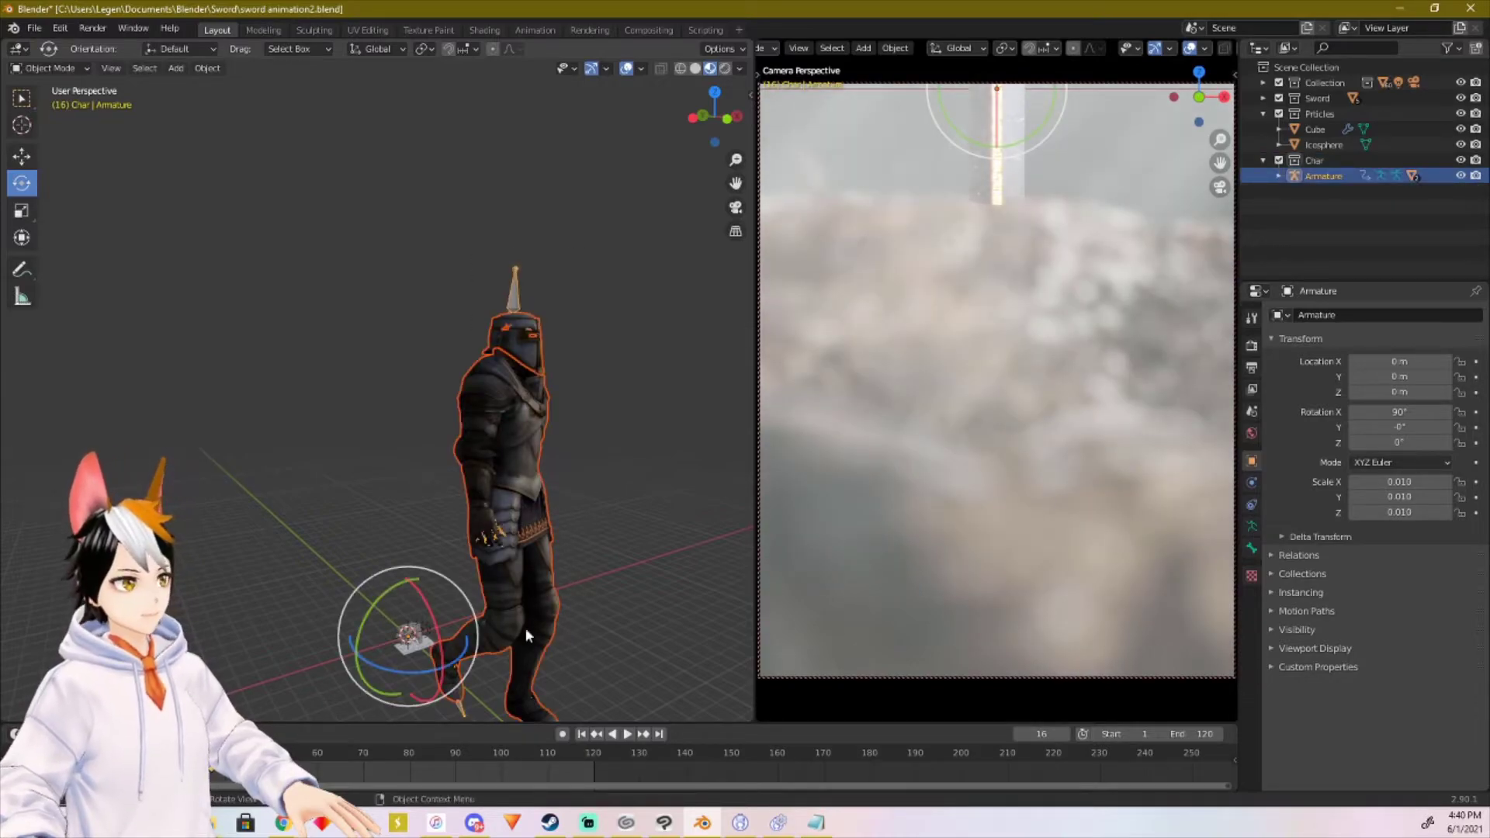
key(s)
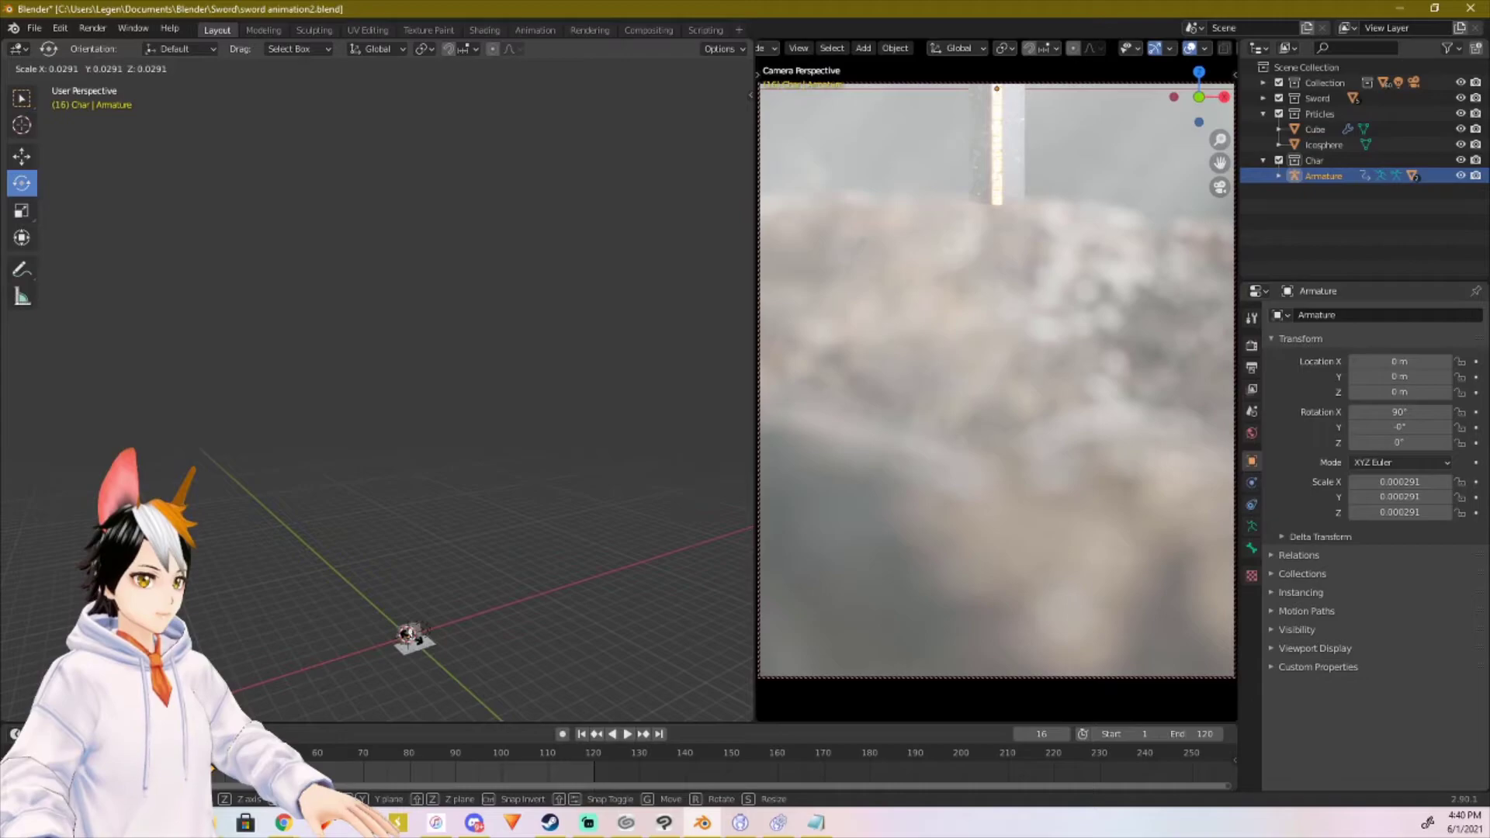
click(504, 672)
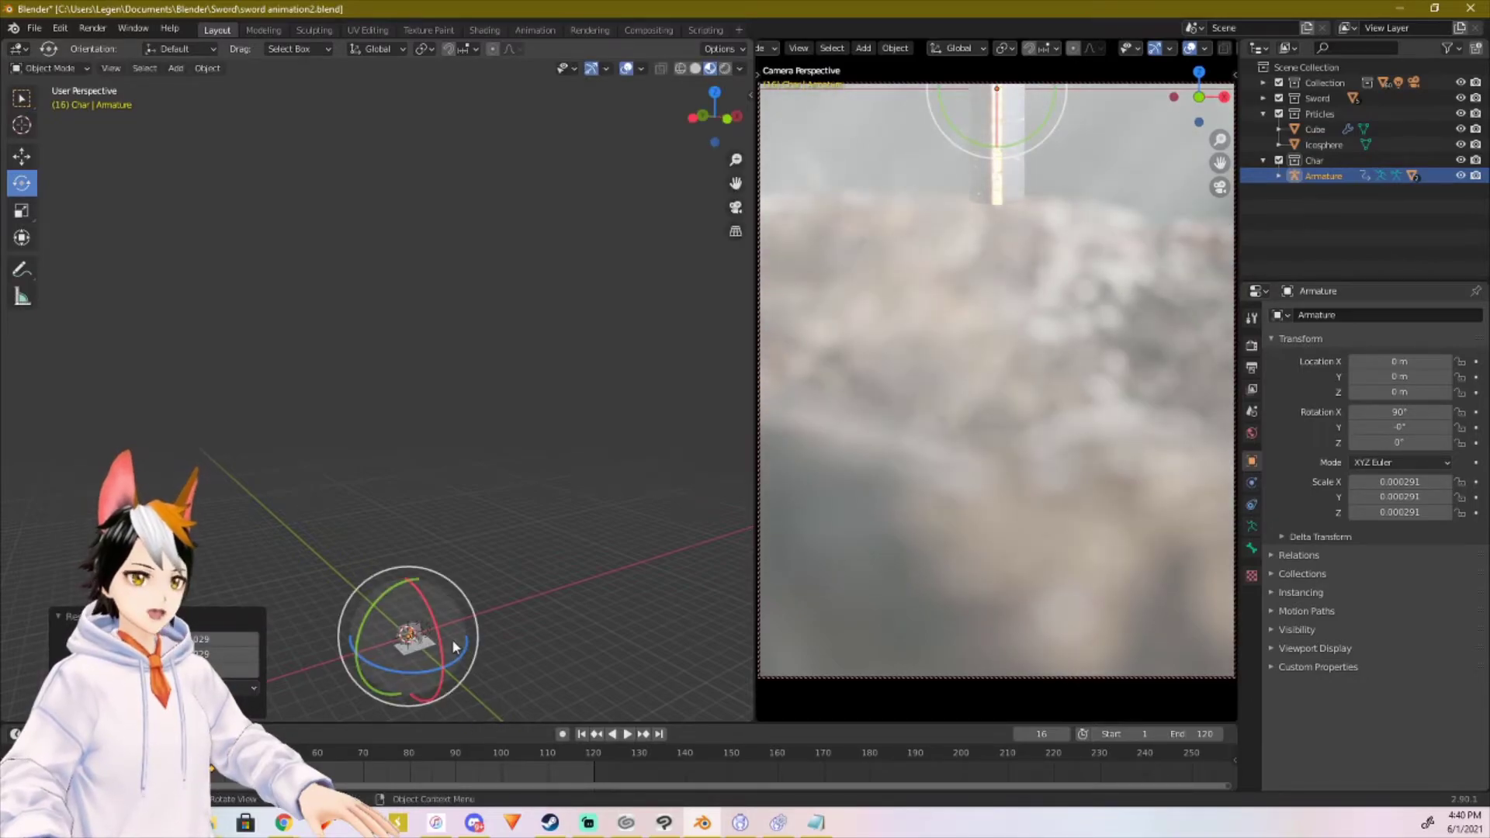
Step: Examine the knight's size against the rocks and sword in the perspective and camera views, briefly playing the animation
middle_drag(461, 645, 621, 498)
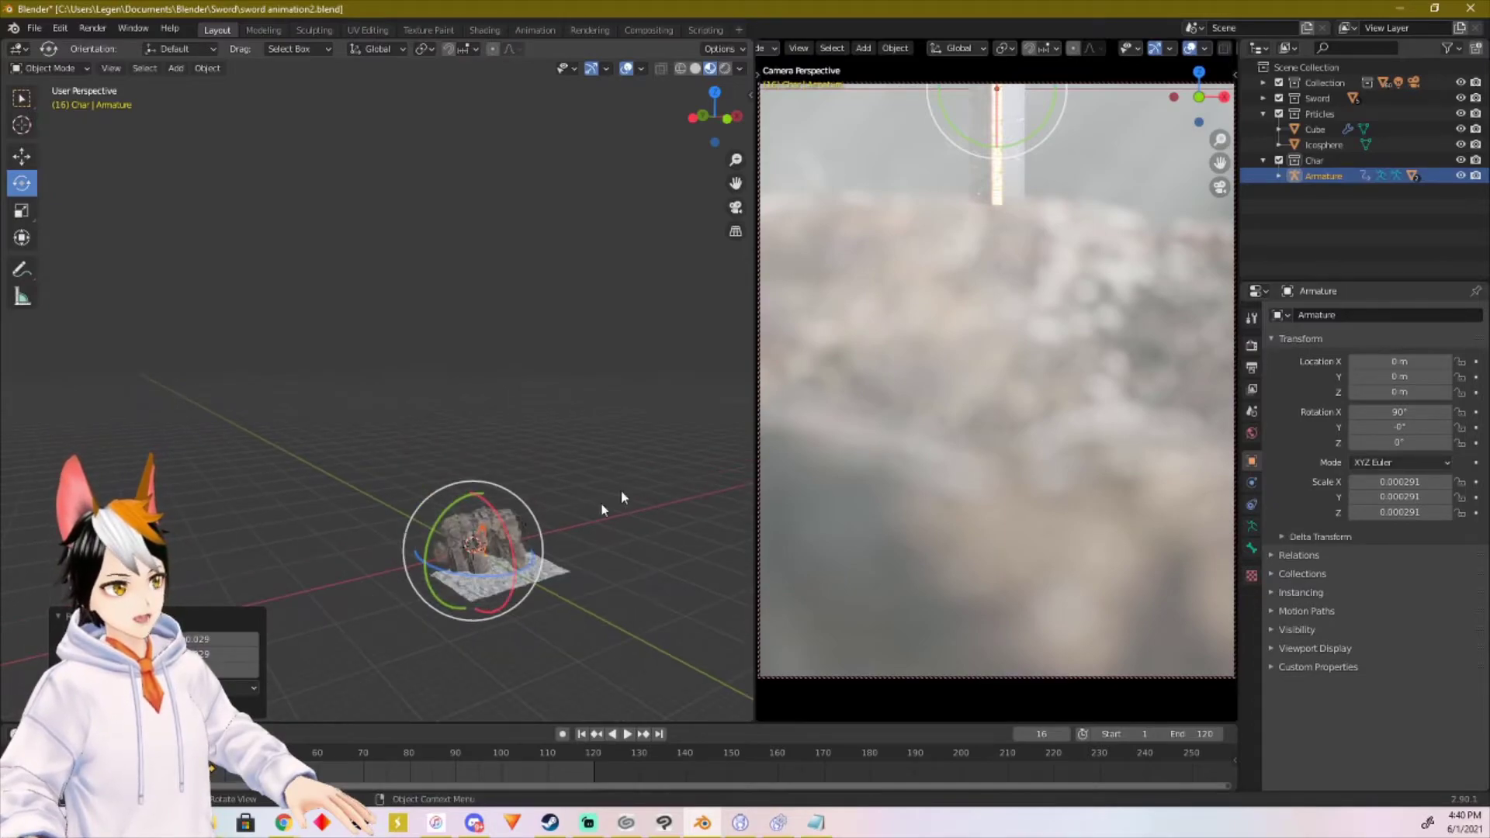
click(1010, 185)
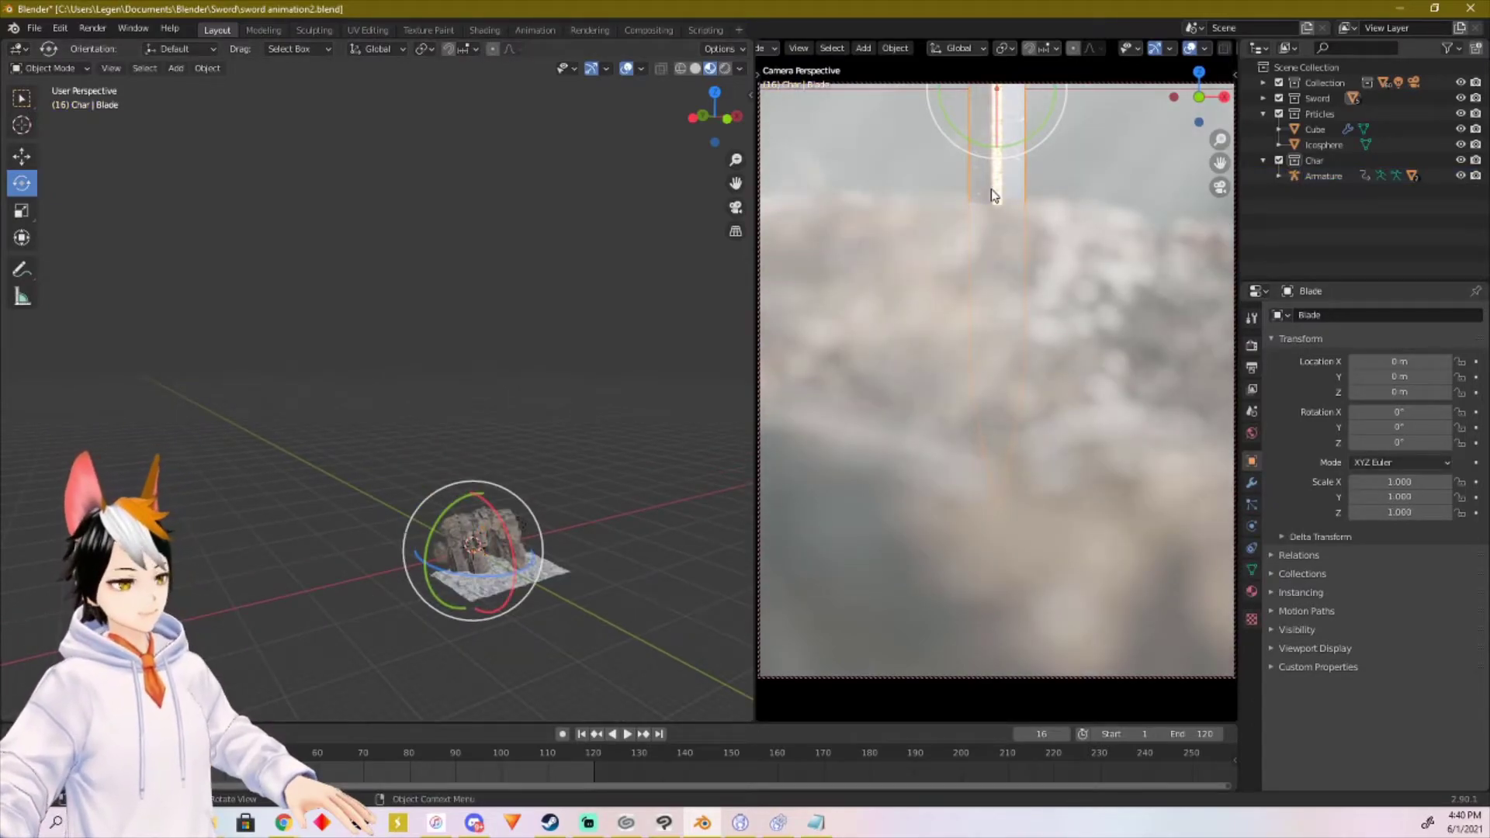
key(q)
click(988, 191)
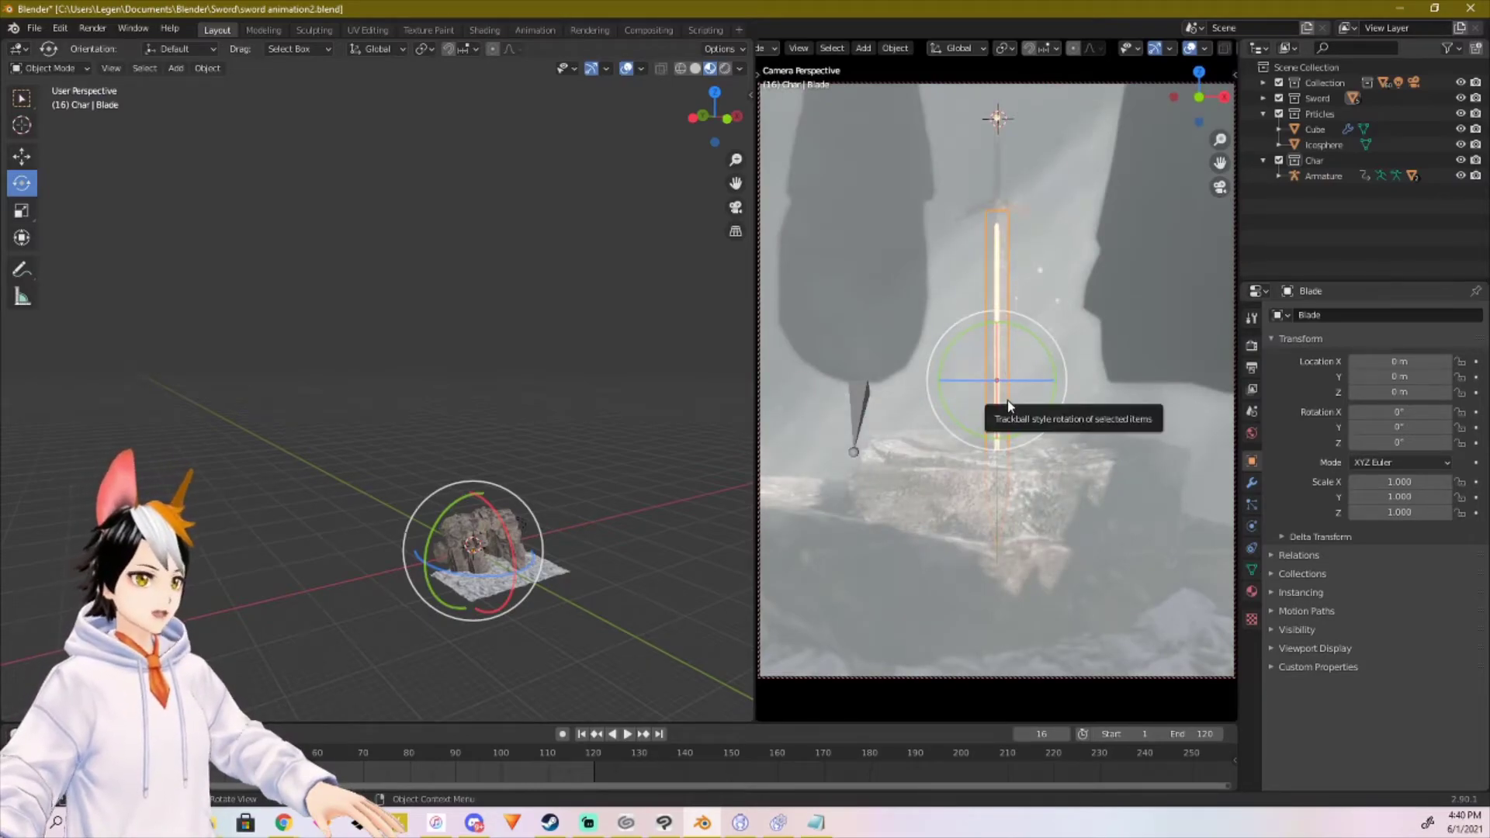
click(475, 568)
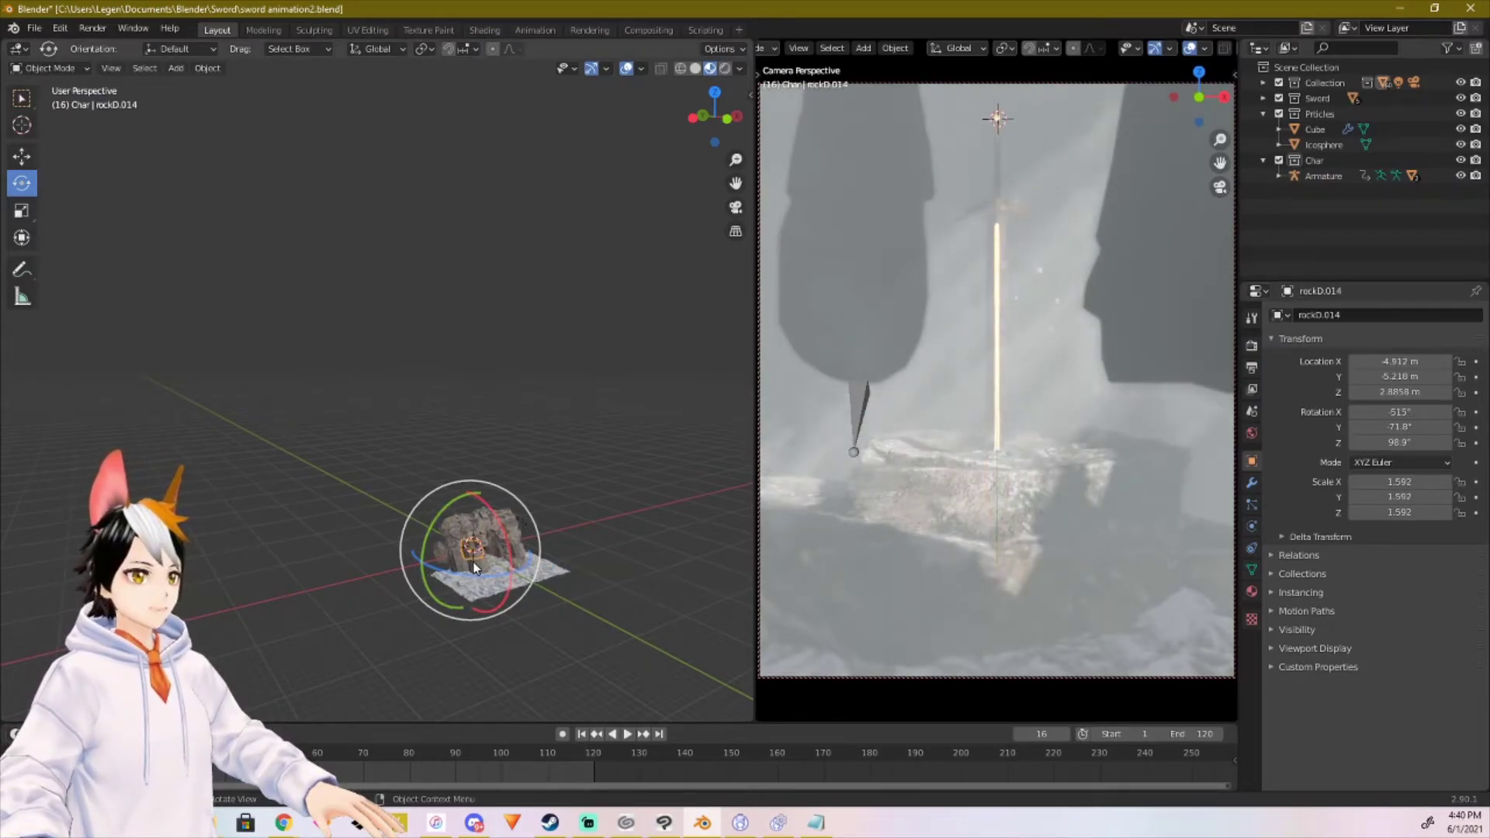
click(1220, 188)
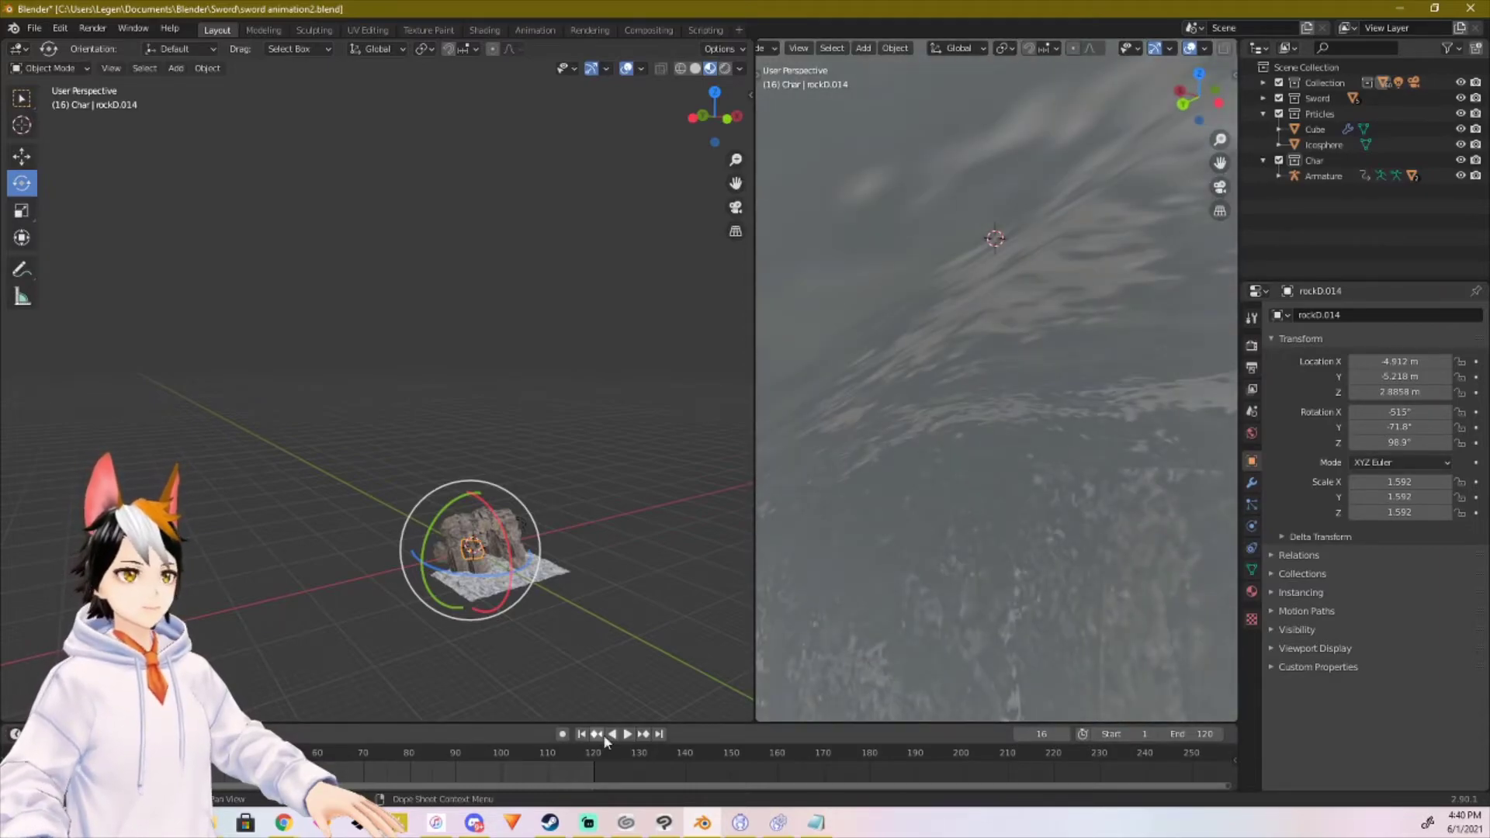
click(626, 734)
click(627, 734)
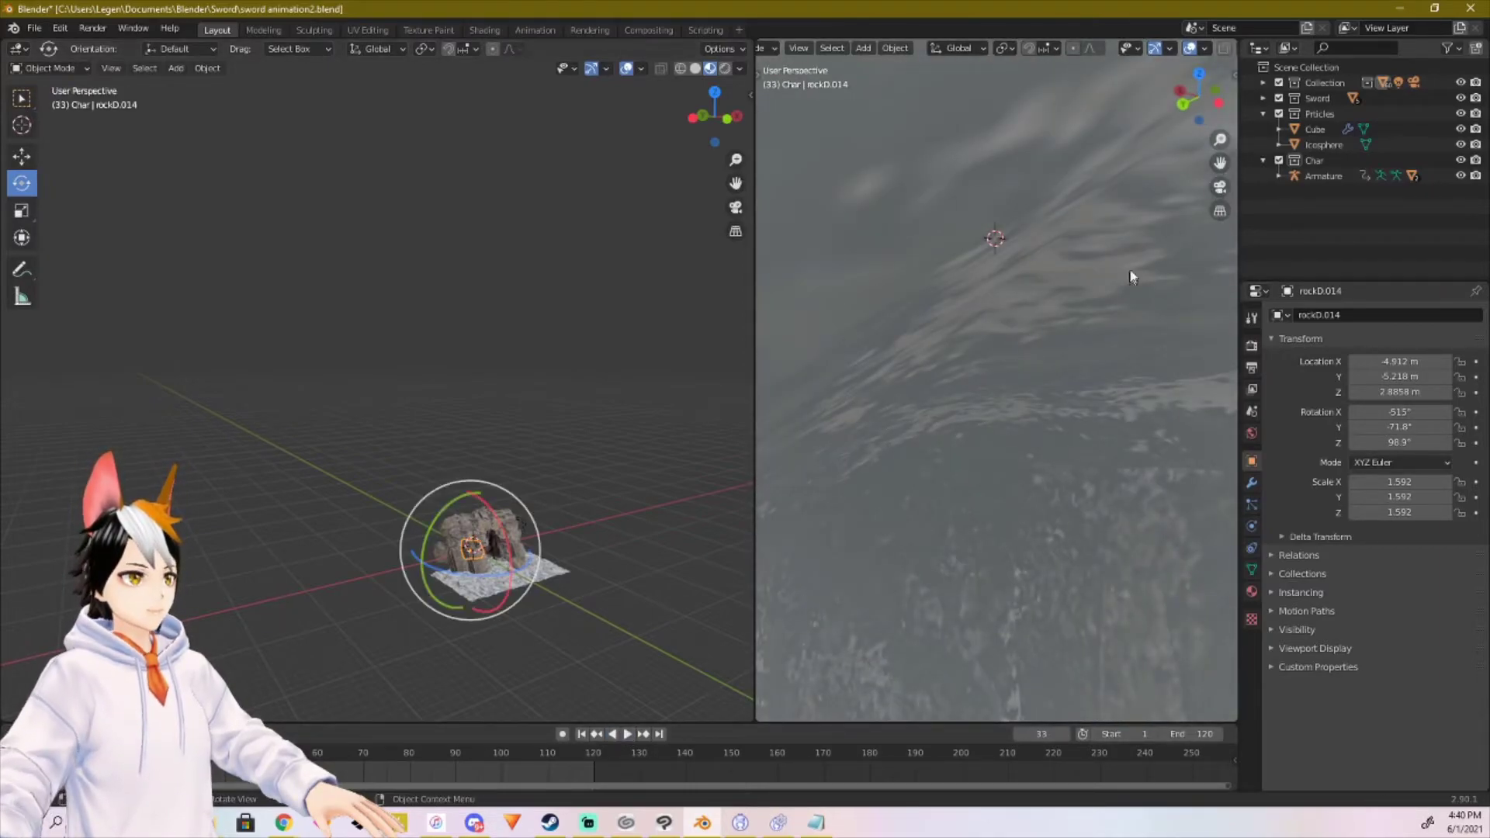
click(1221, 190)
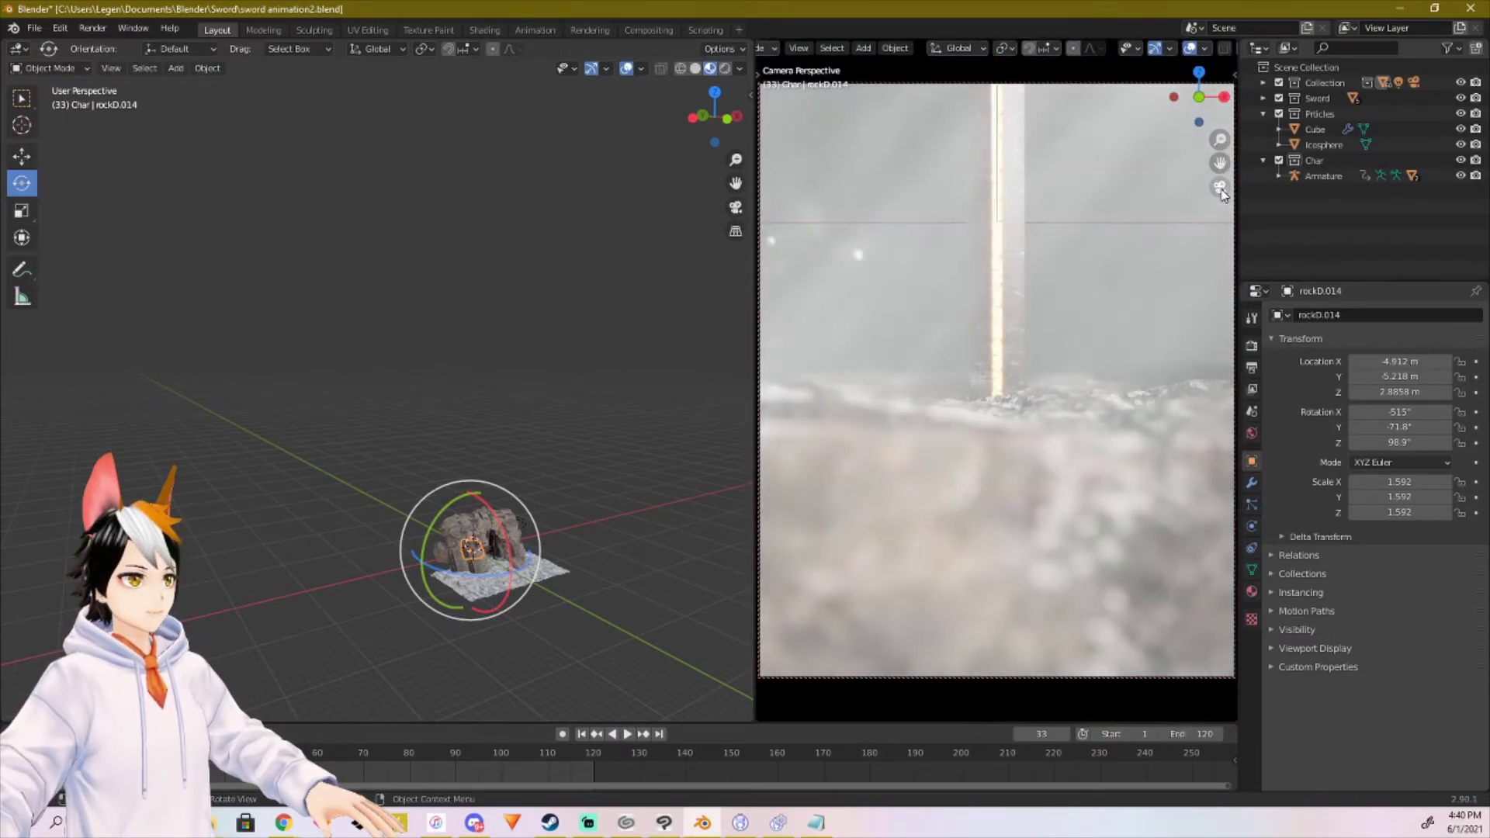
Step: Select the knight's armature in the Char collection and scale it down to about 0.000098 on all axes
alt+click(476, 557)
click(465, 552)
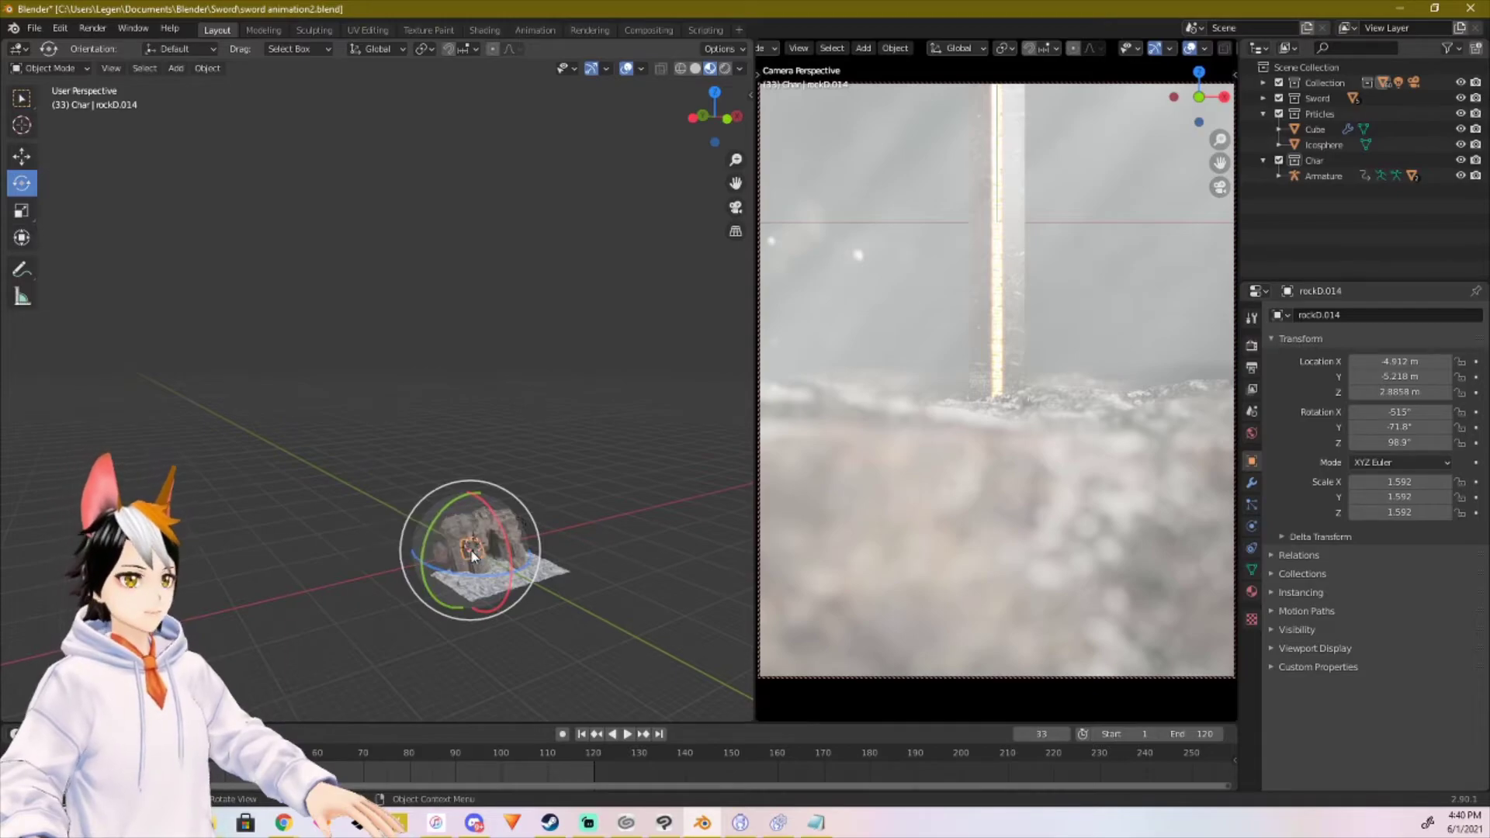
key(KP_Decimal)
middle_drag(635, 510, 479, 500)
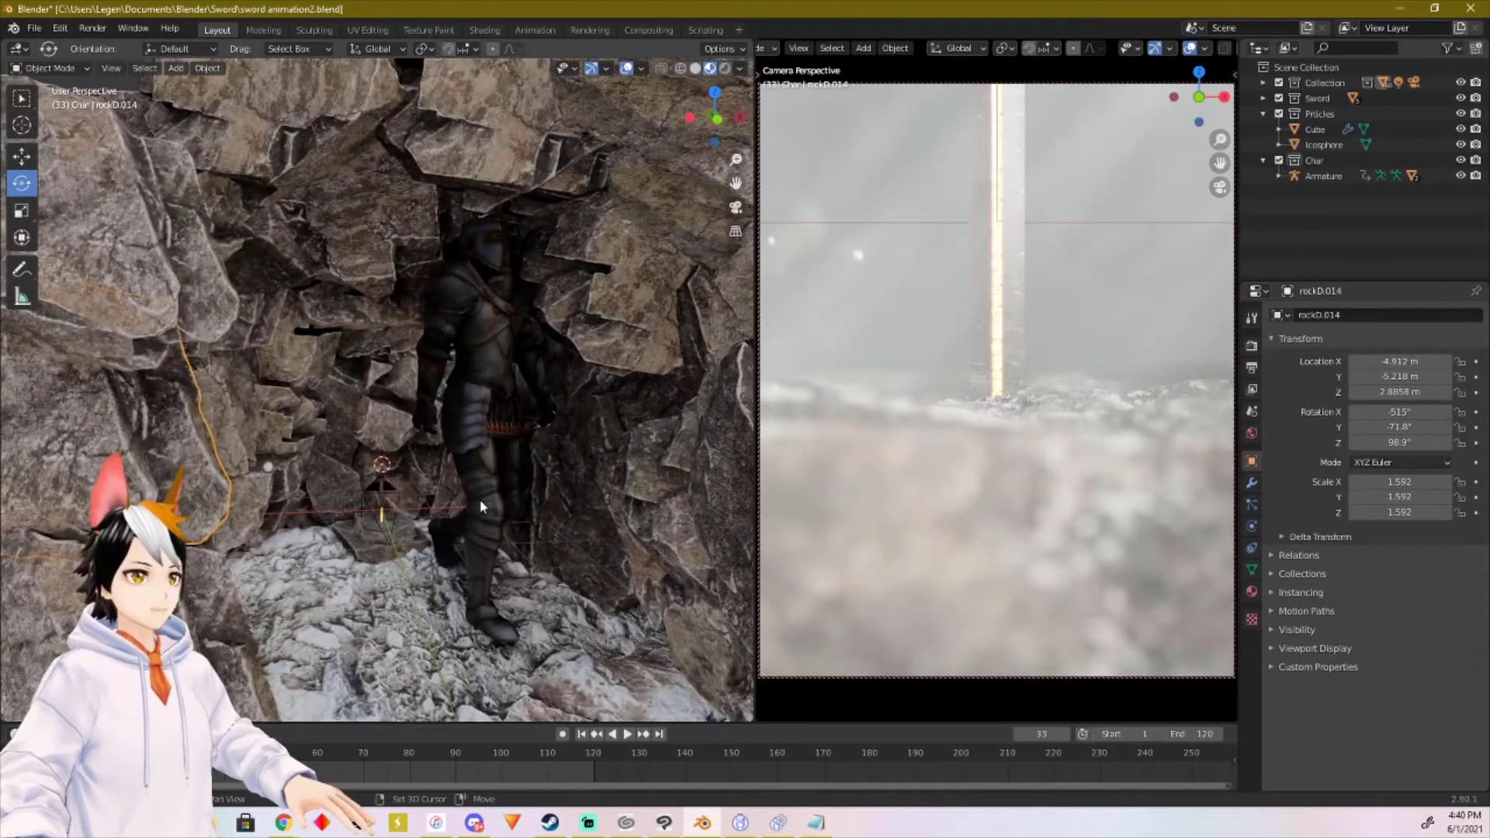
click(1324, 177)
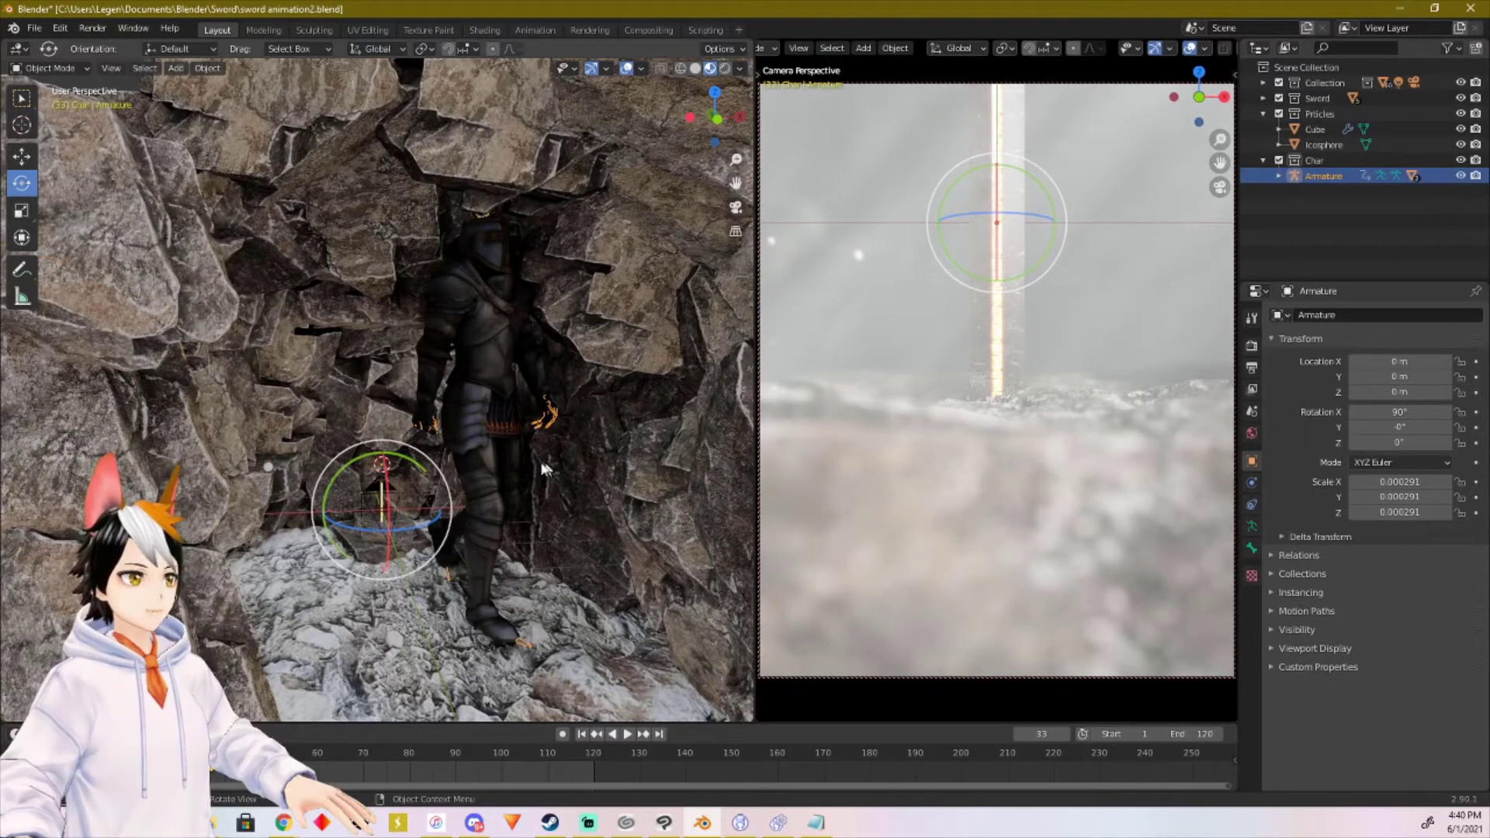
key(s)
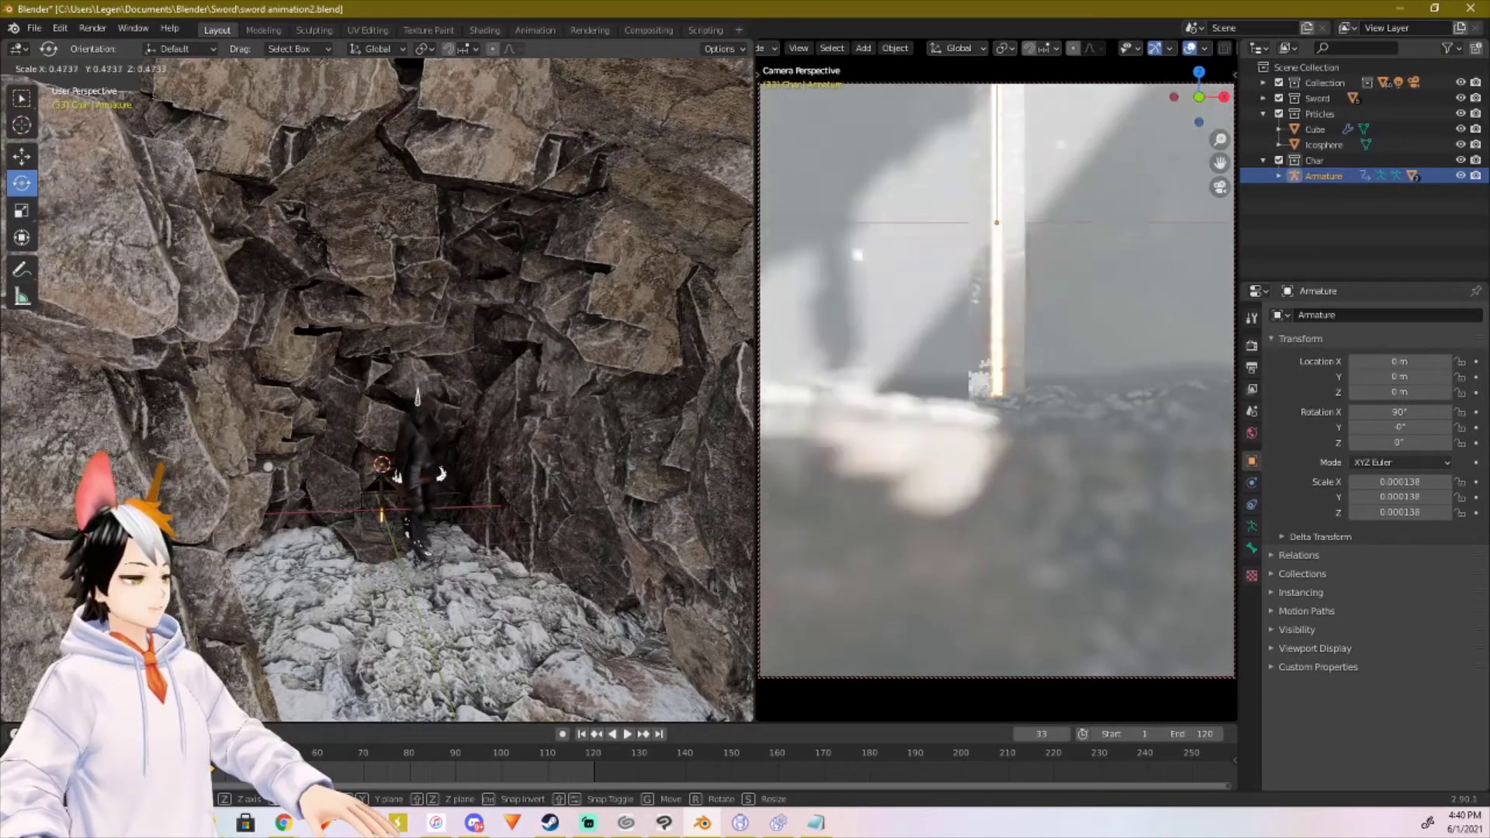
click(432, 544)
scroll(433, 543, up, 3)
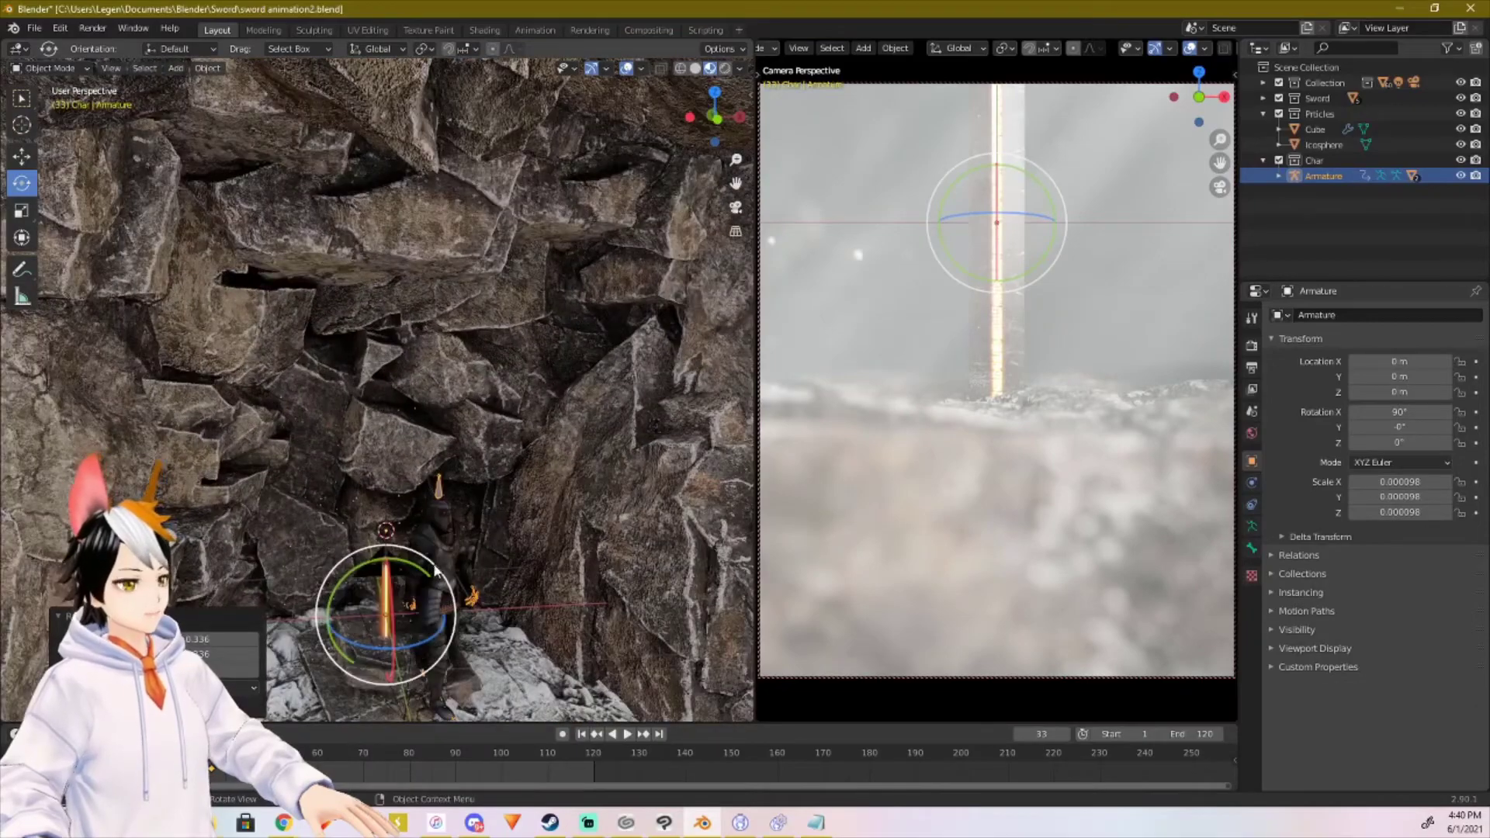
scroll(432, 543, up, 3)
scroll(450, 482, up, 2)
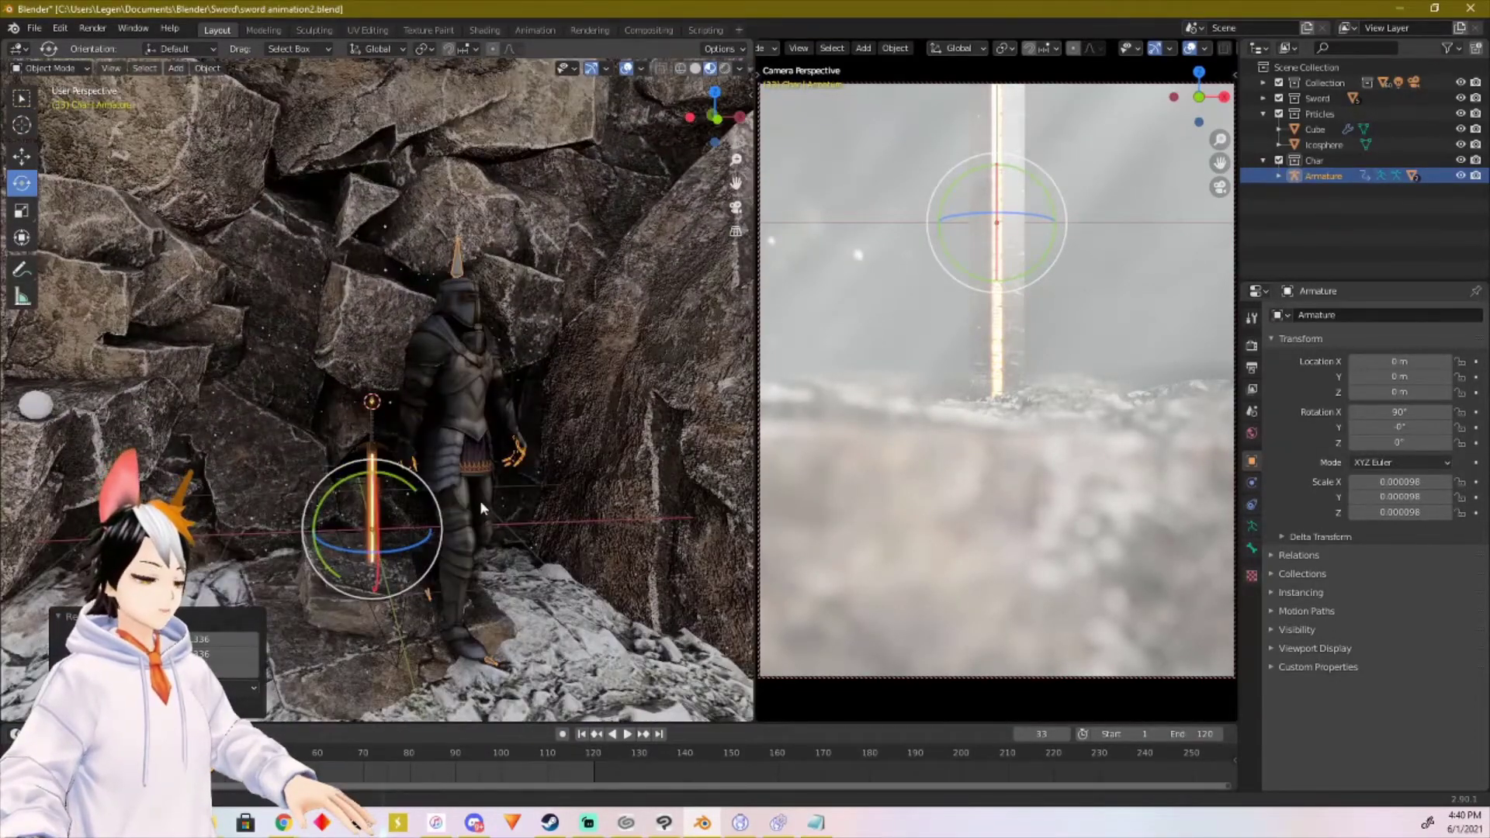
scroll(489, 435, up, 2)
middle_drag(501, 375, 443, 465)
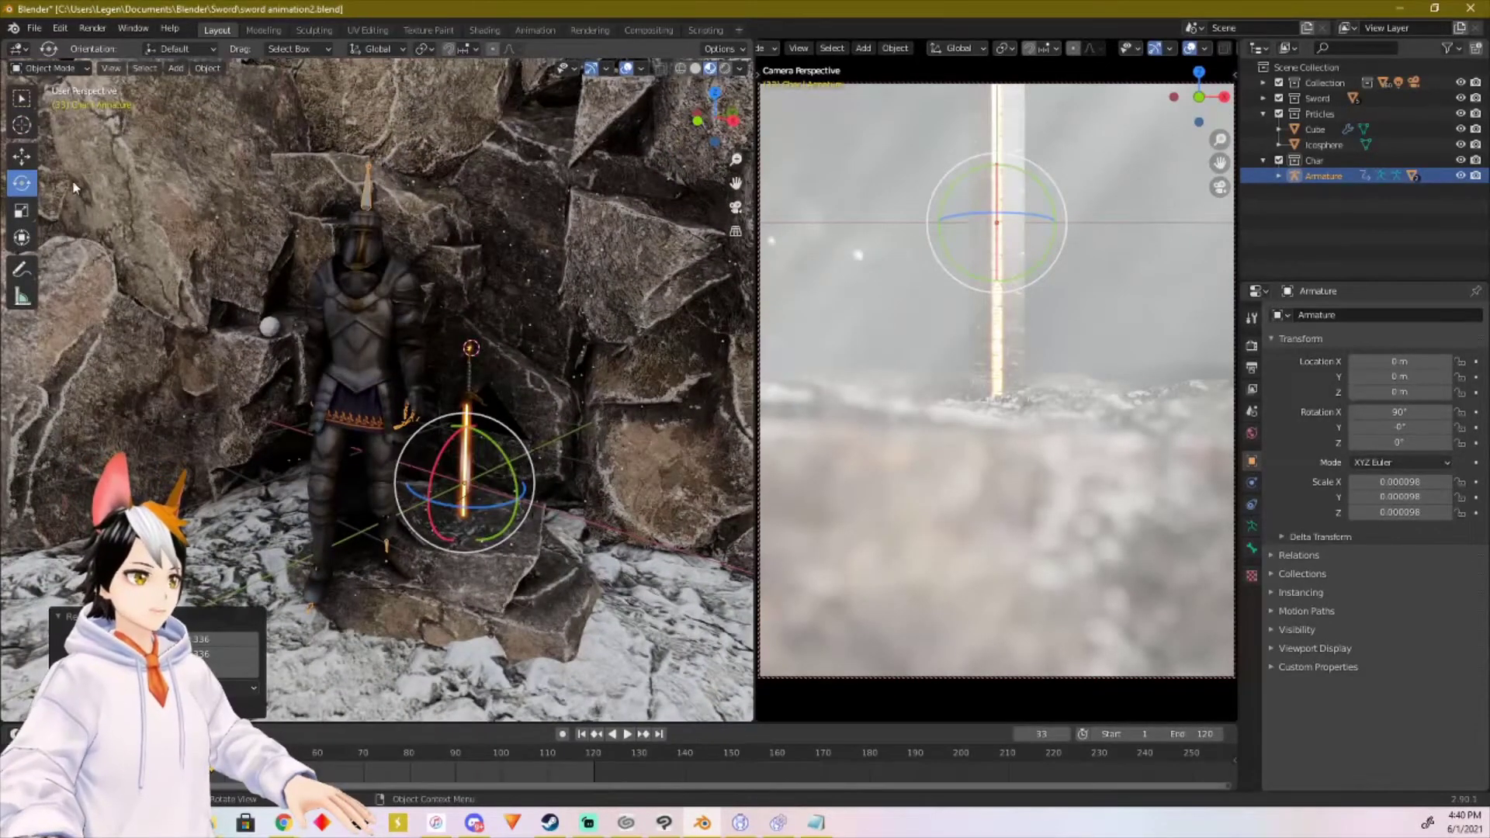
Step: Move the knight's armature down along Z to about -0.758 m and play back its walk beside the sword
click(23, 157)
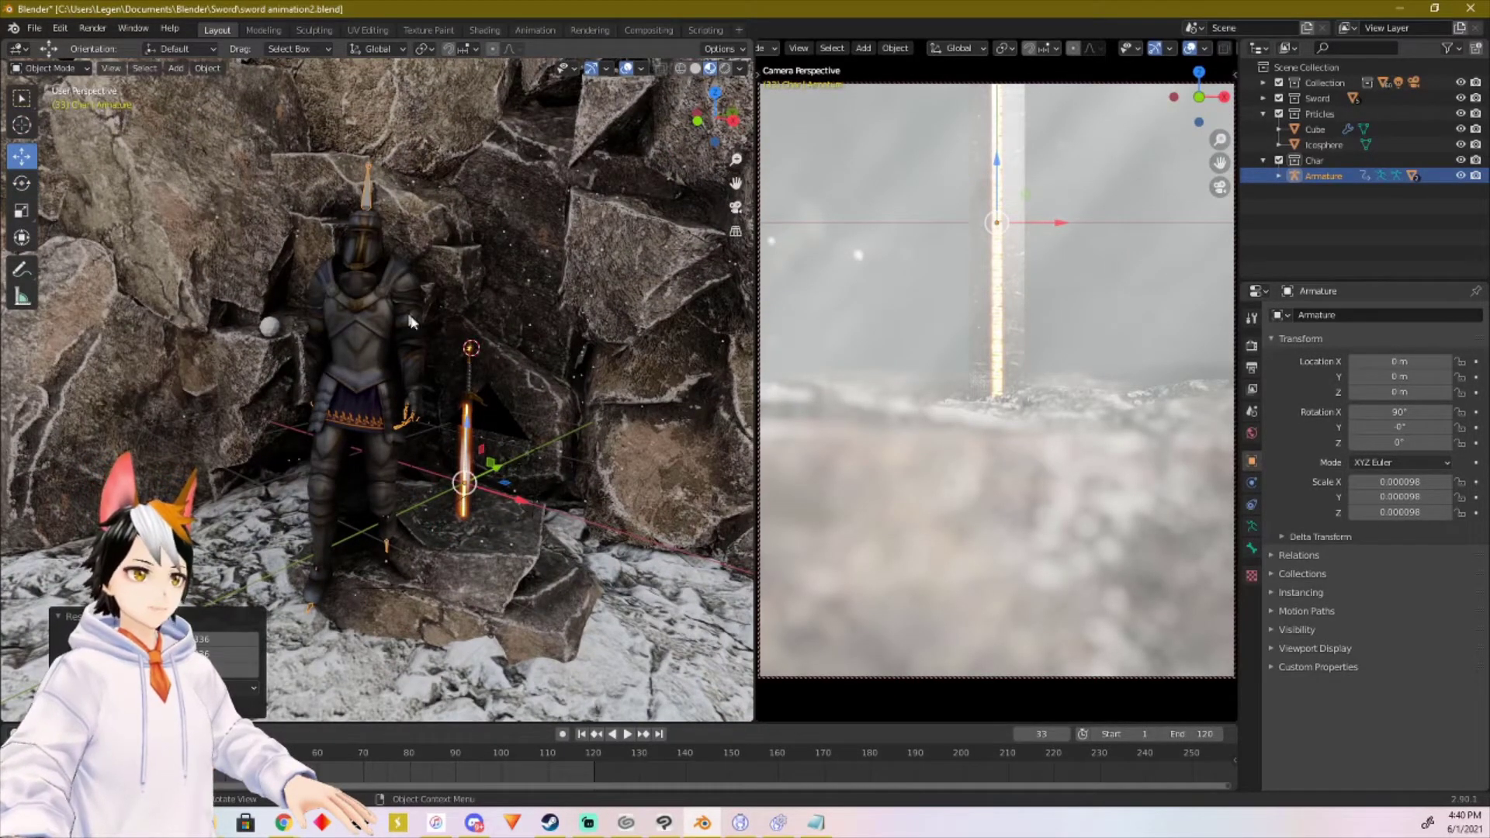
drag(466, 443, 468, 545)
scroll(417, 593, up, 3)
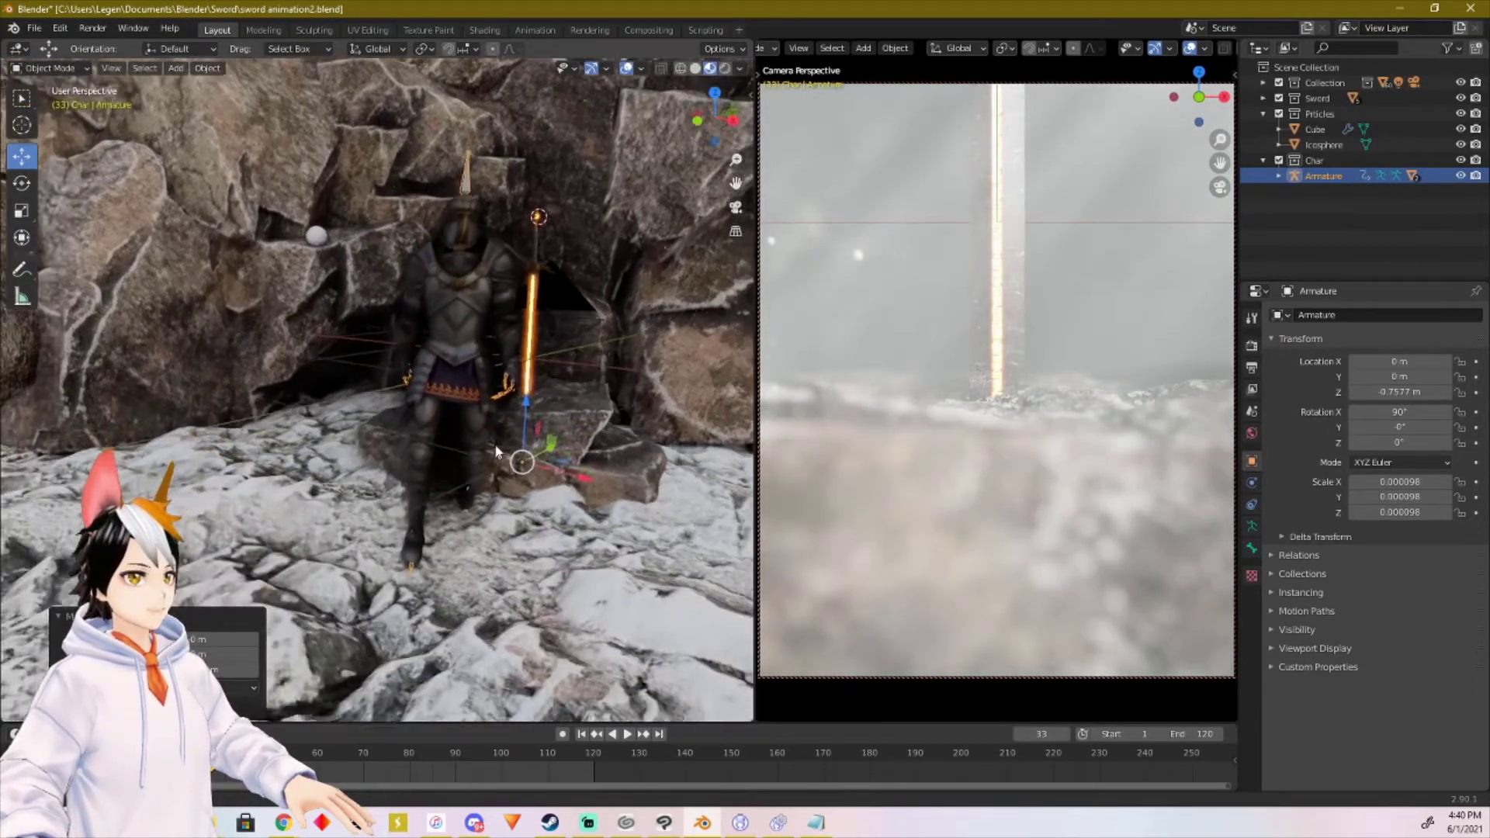
scroll(483, 441, up, 2)
middle_drag(508, 461, 543, 494)
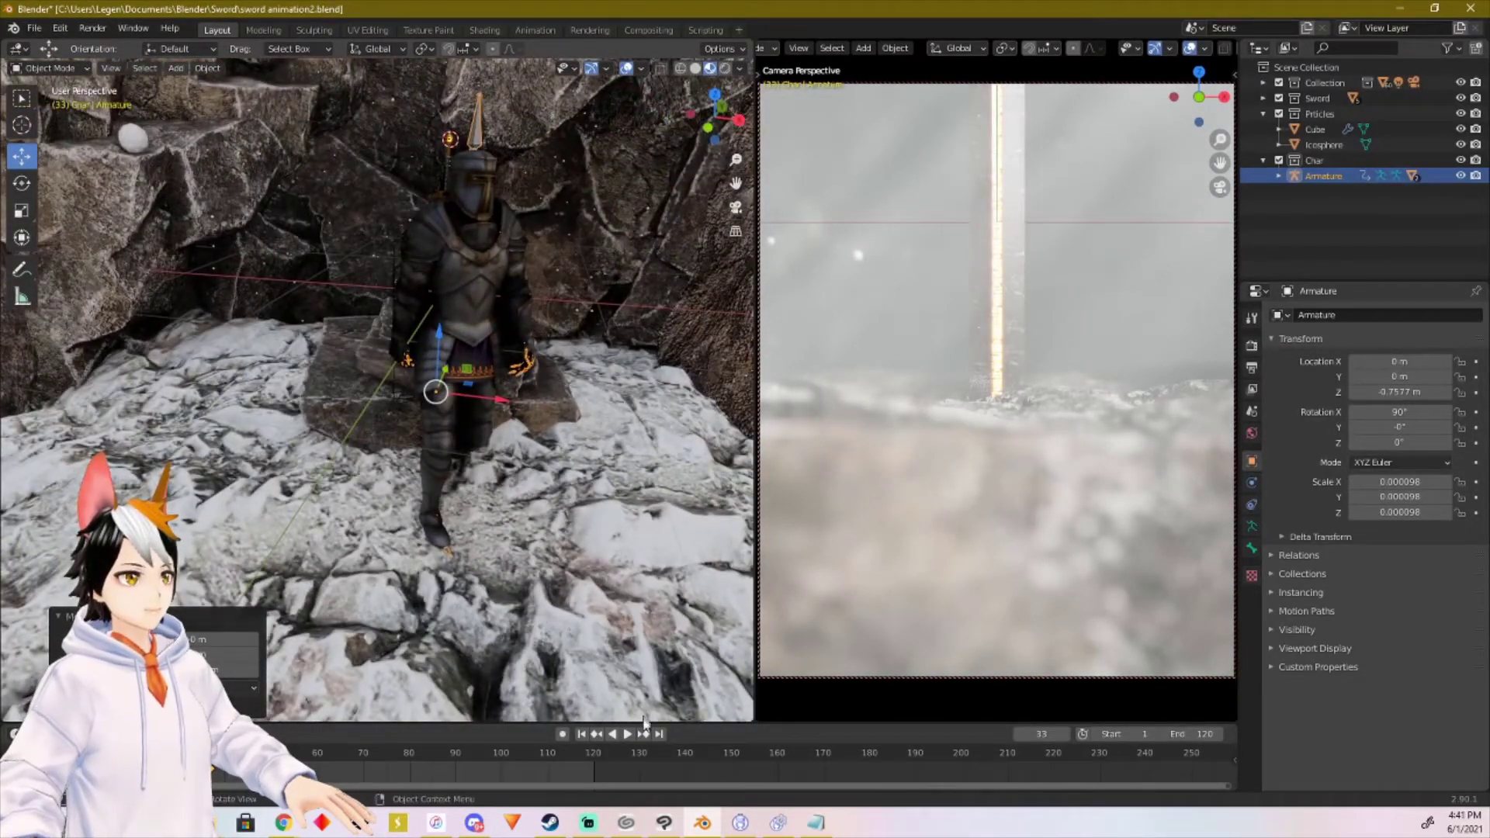
click(627, 733)
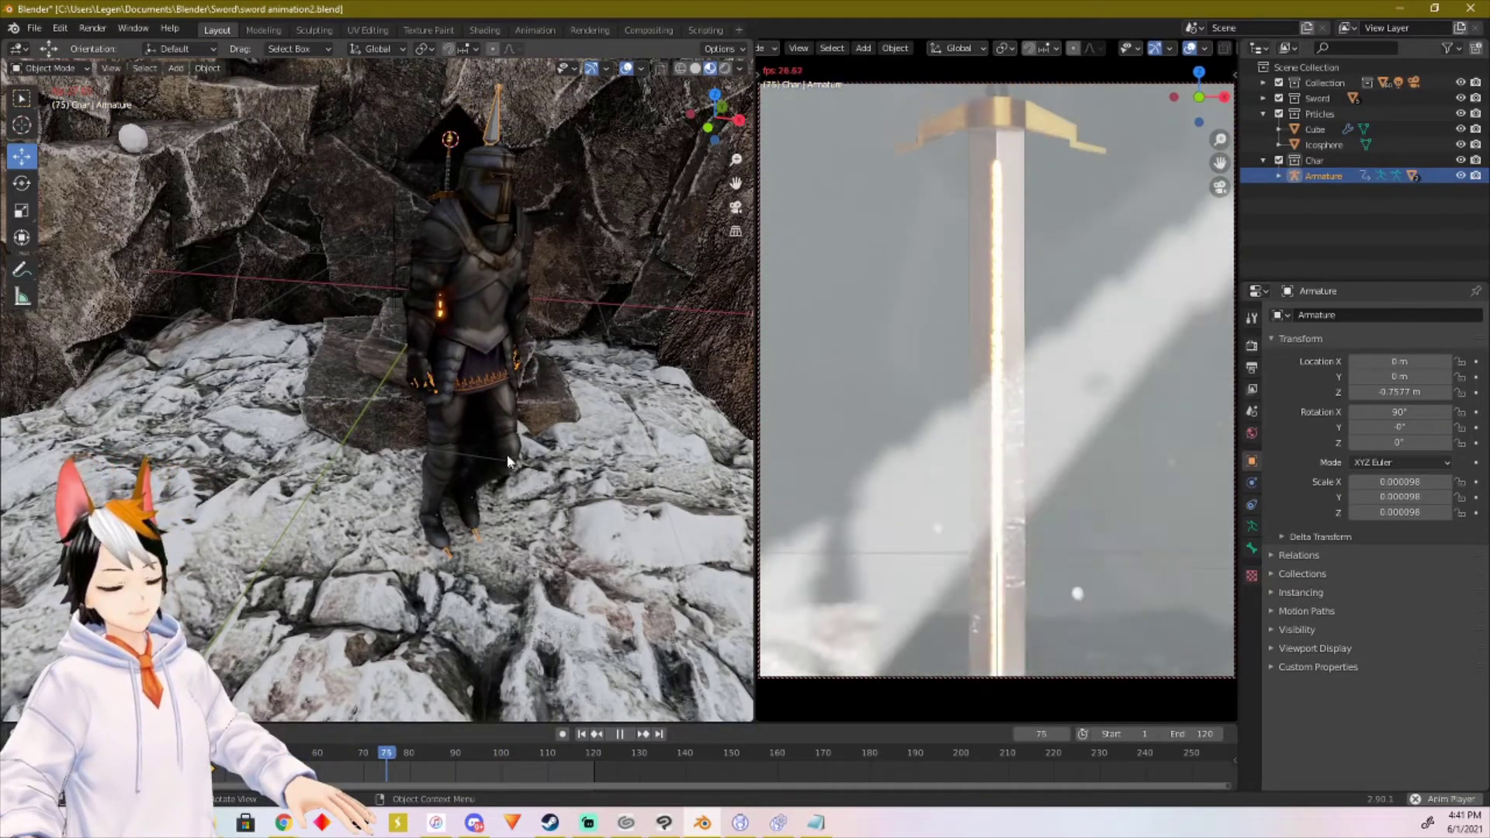
key(space)
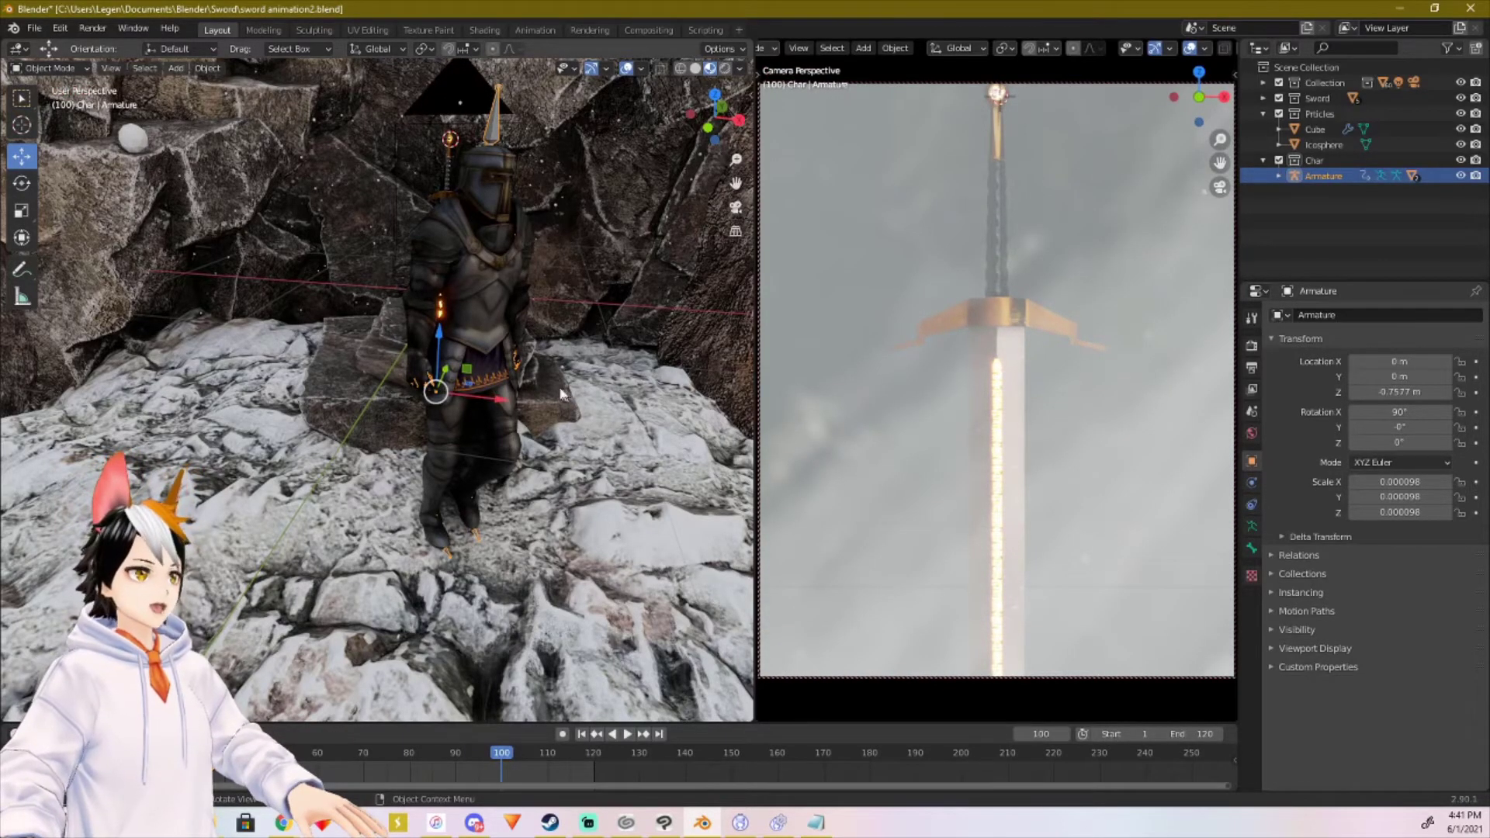
scroll(528, 394, down, 3)
scroll(473, 394, up, 10)
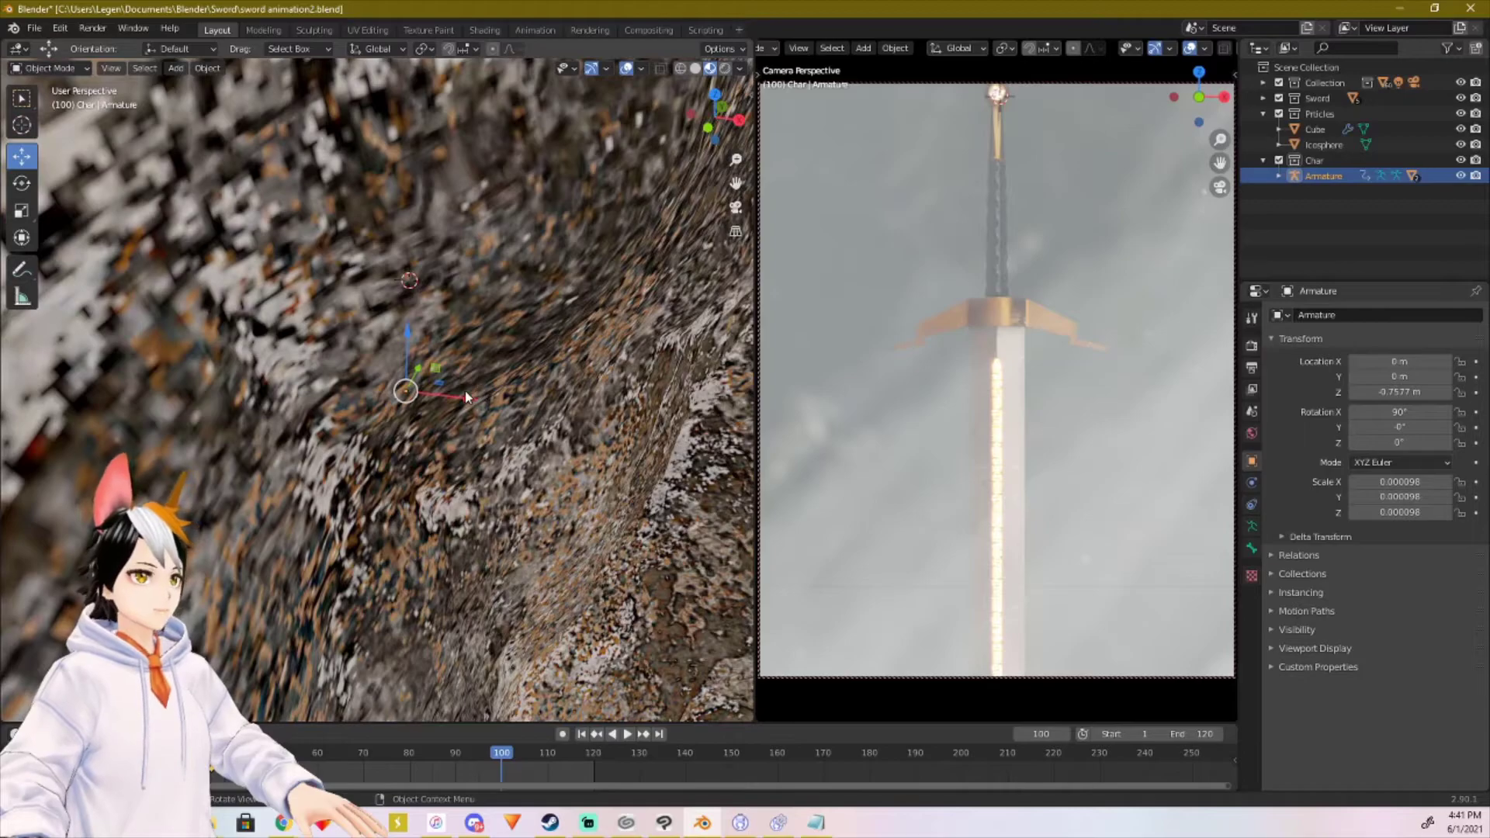
scroll(464, 391, down, 8)
Step: Delete the animated knight's armature, body mesh and helmet mesh from the Char collection
key(x)
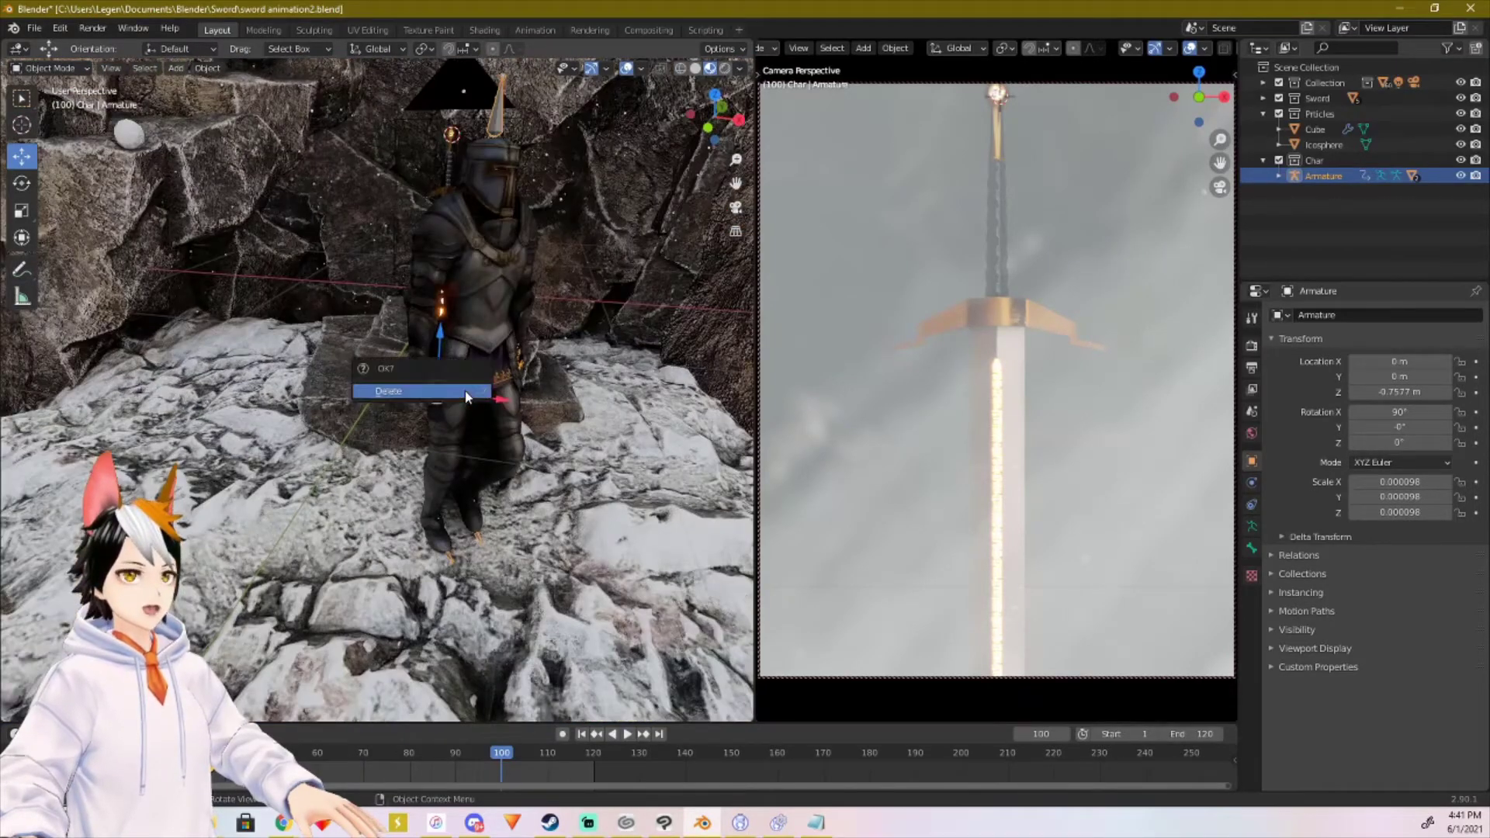
click(444, 391)
scroll(444, 396, up, 6)
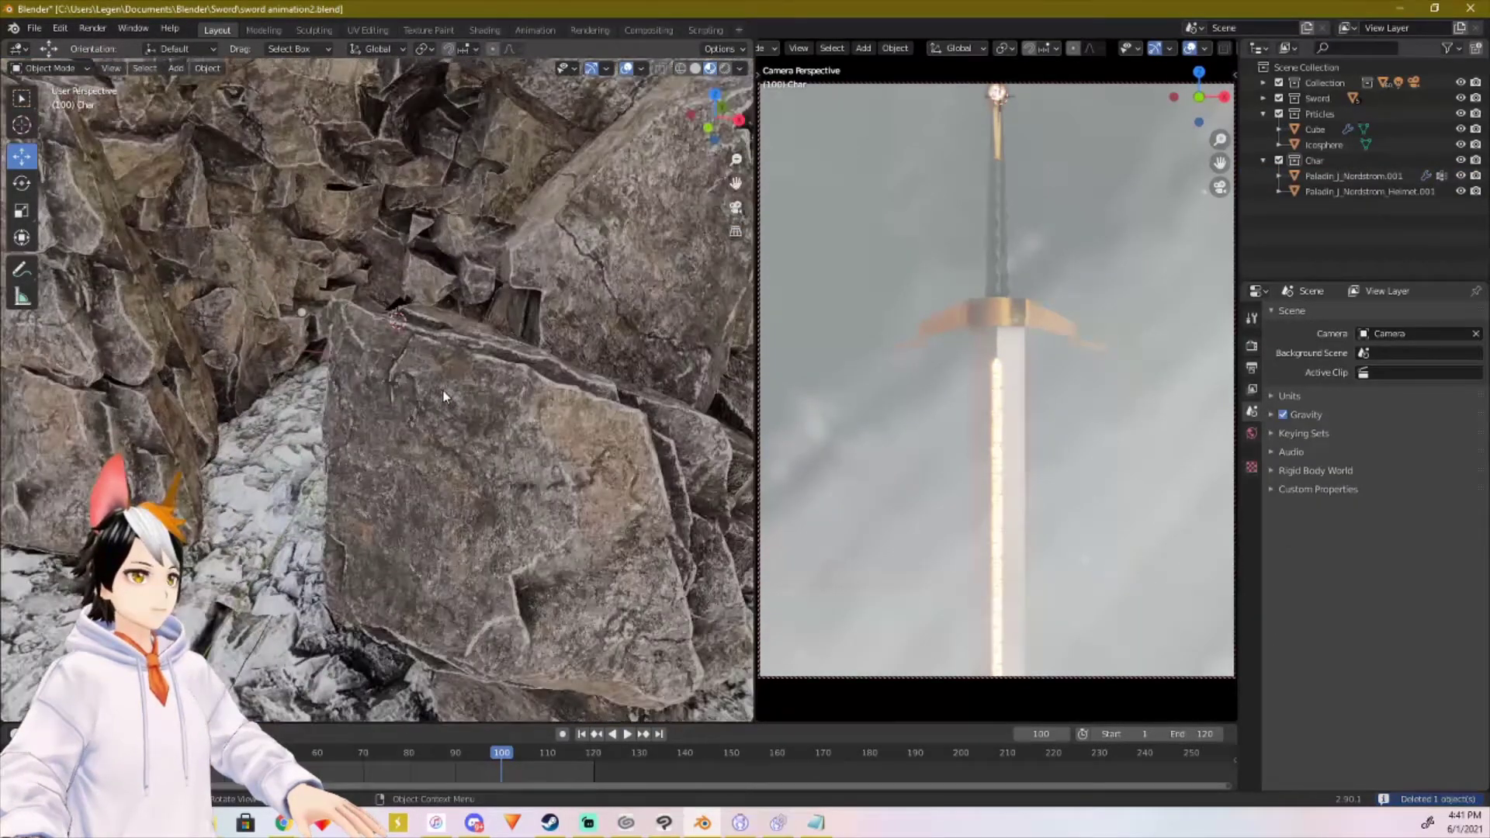
scroll(444, 395, down, 6)
middle_drag(444, 396, 364, 352)
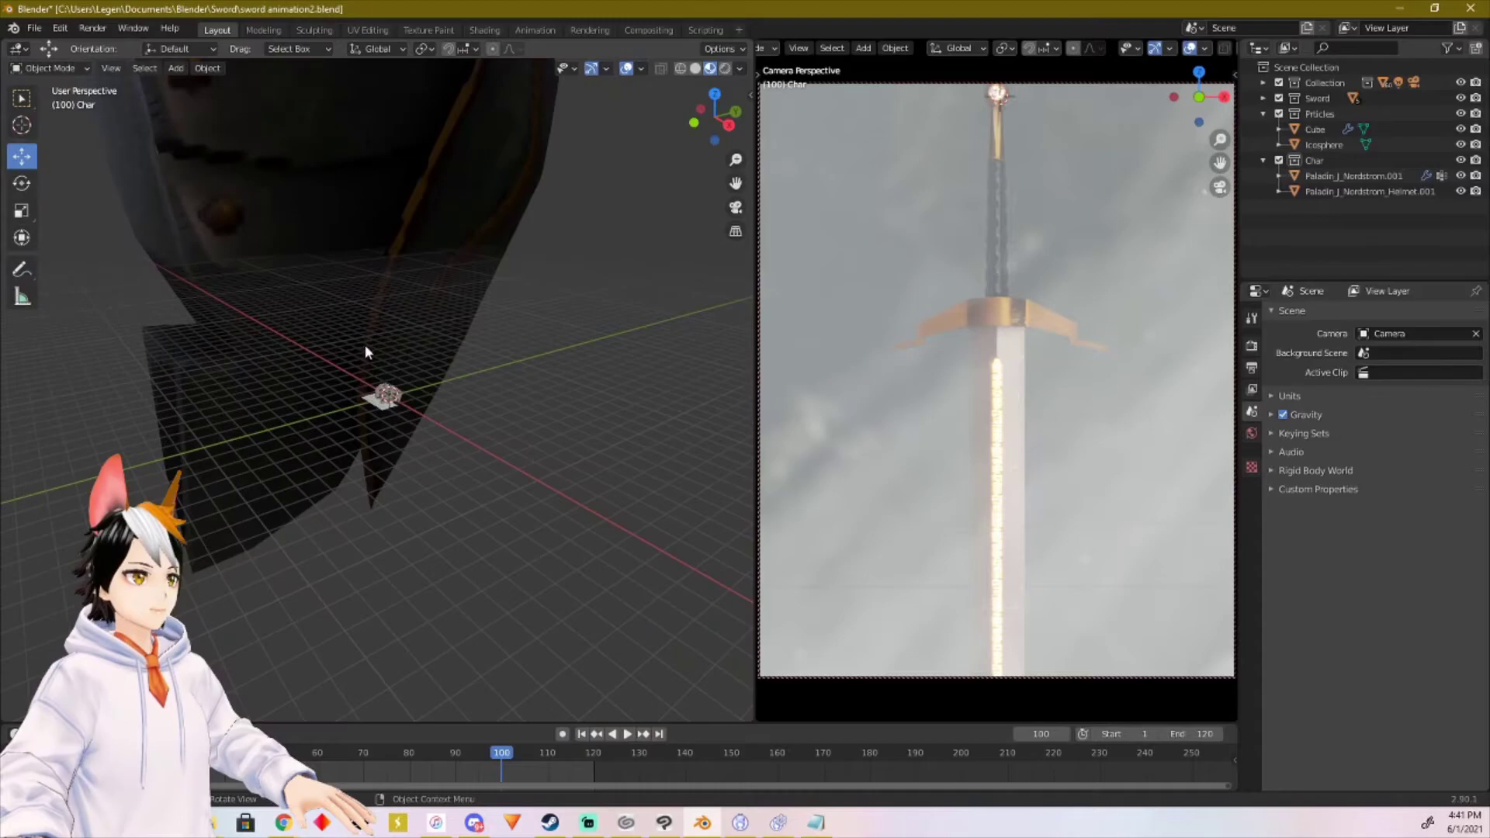
middle_drag(458, 347, 456, 308)
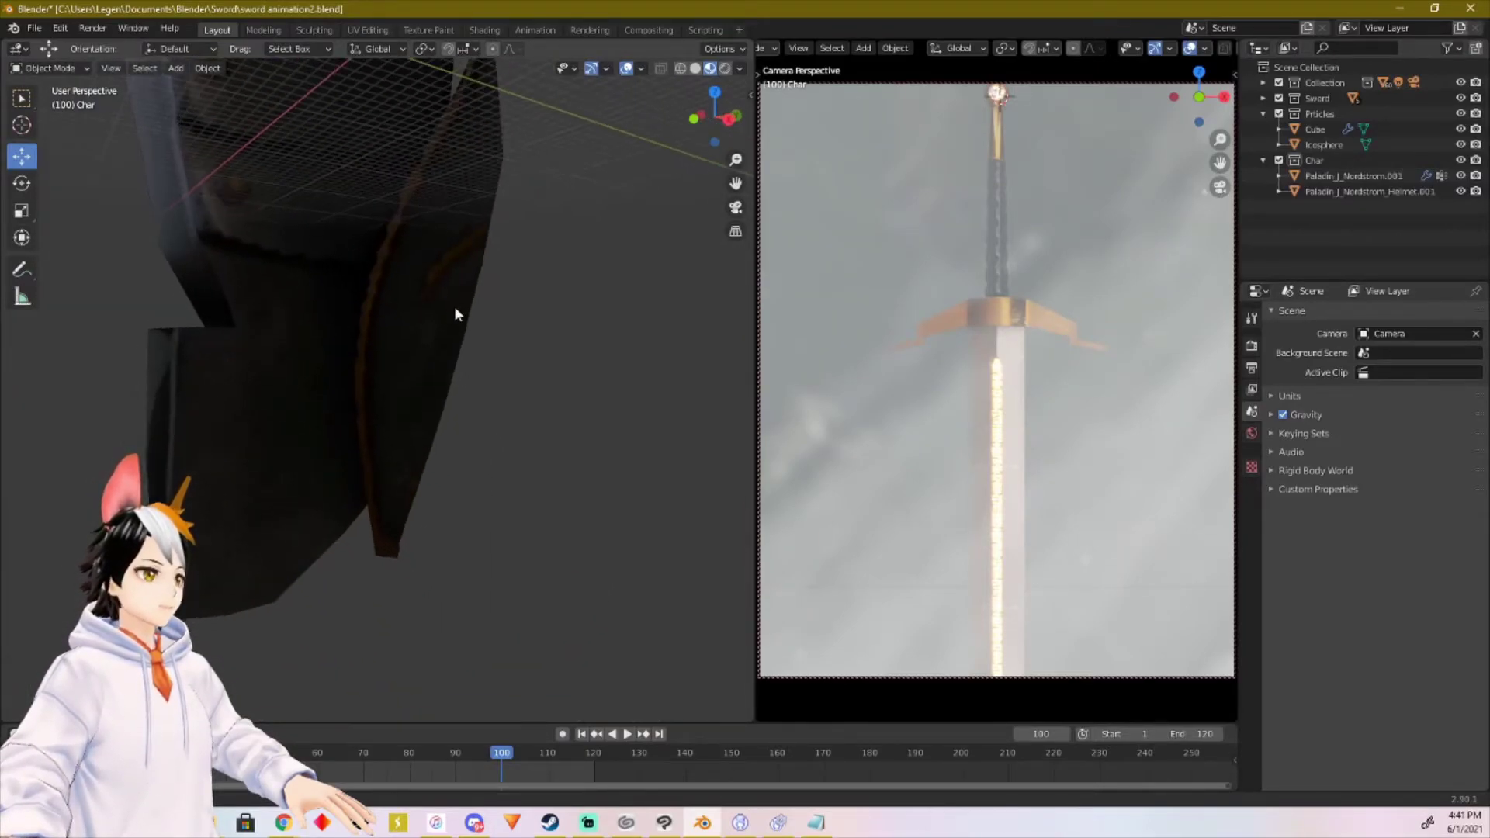
click(391, 342)
key(x)
click(392, 339)
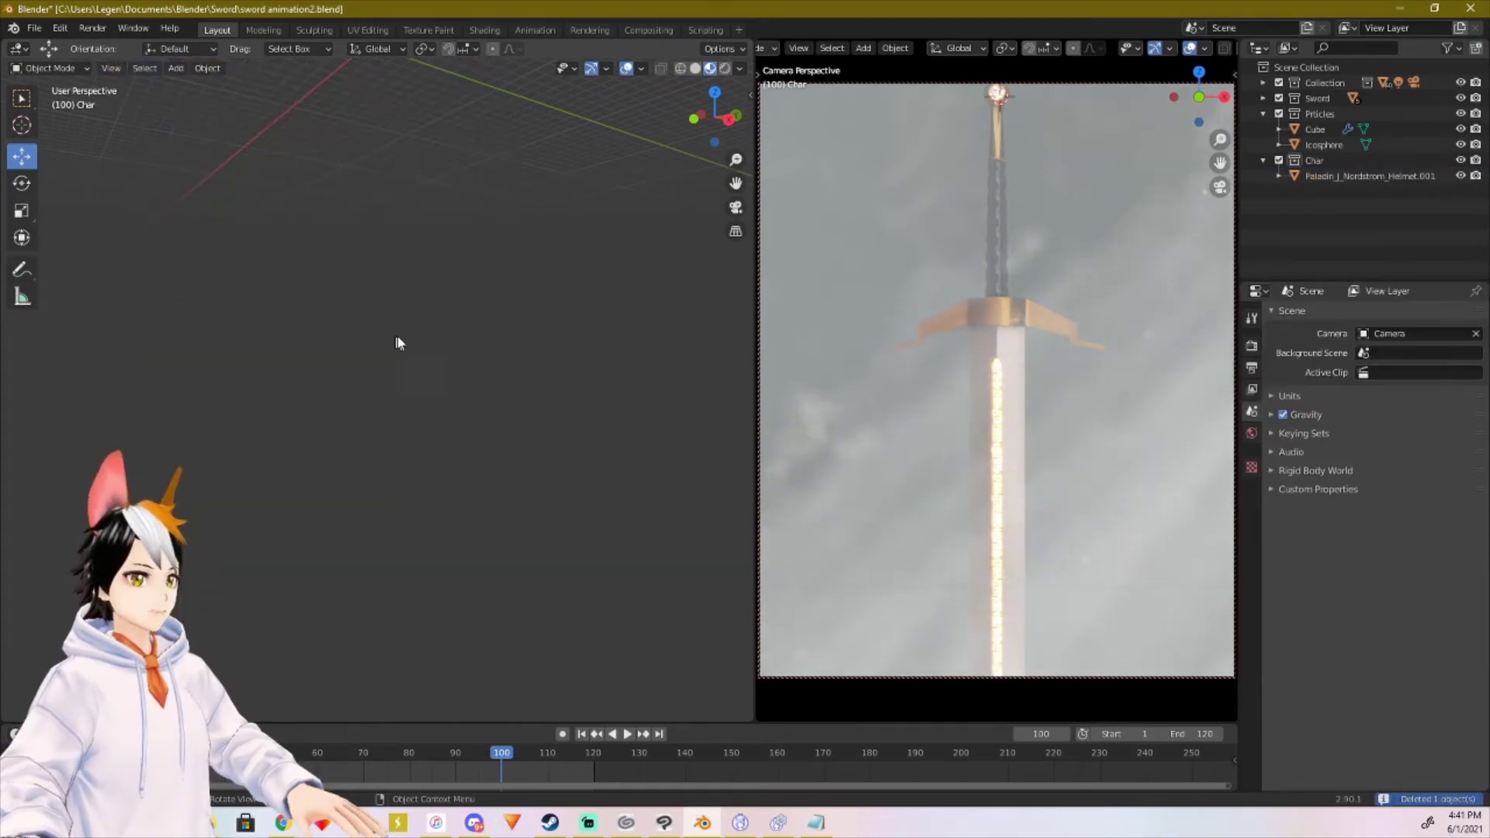
click(1351, 177)
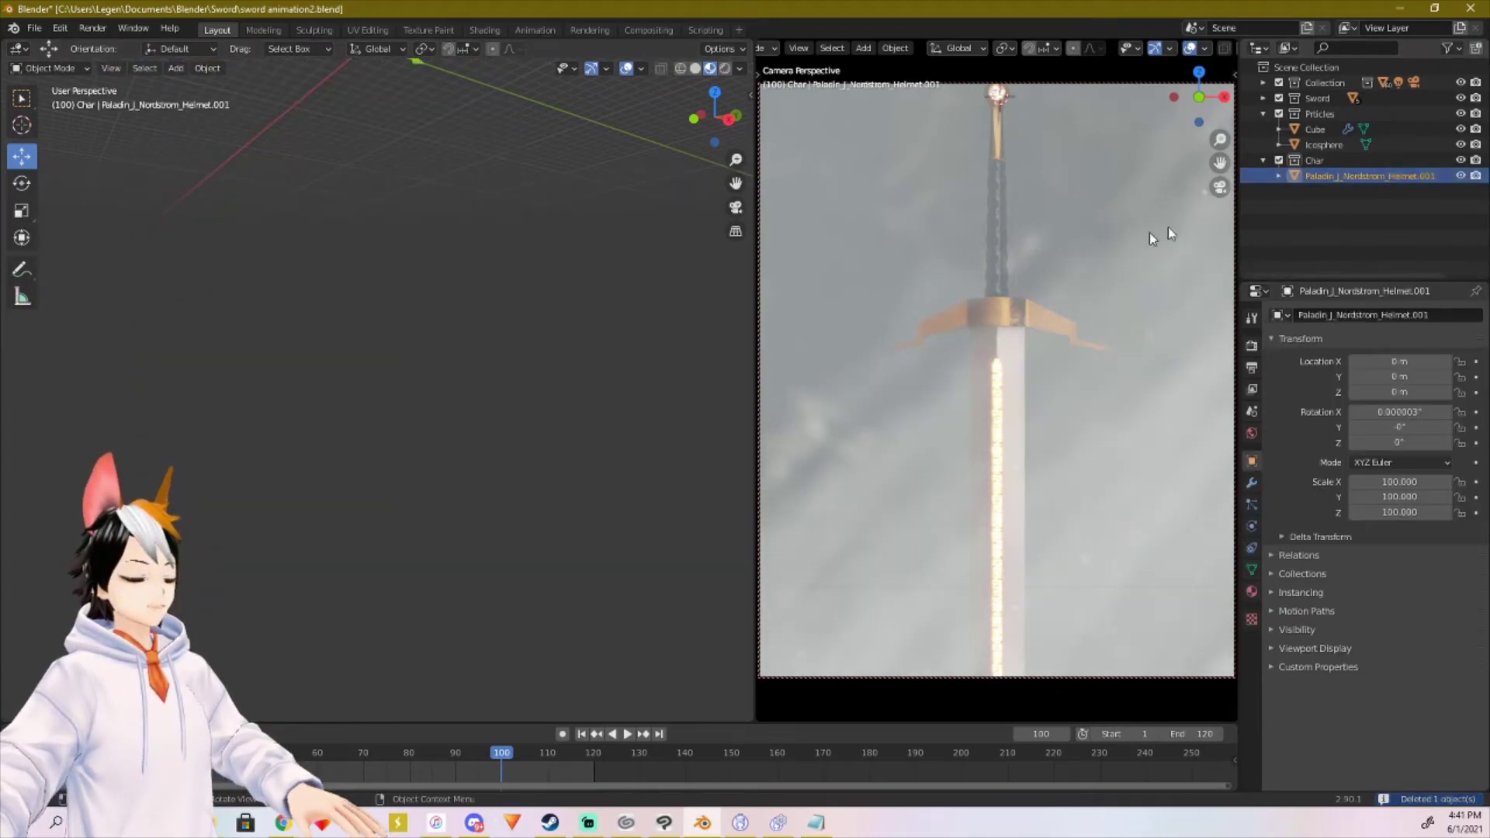
key(x)
click(590, 317)
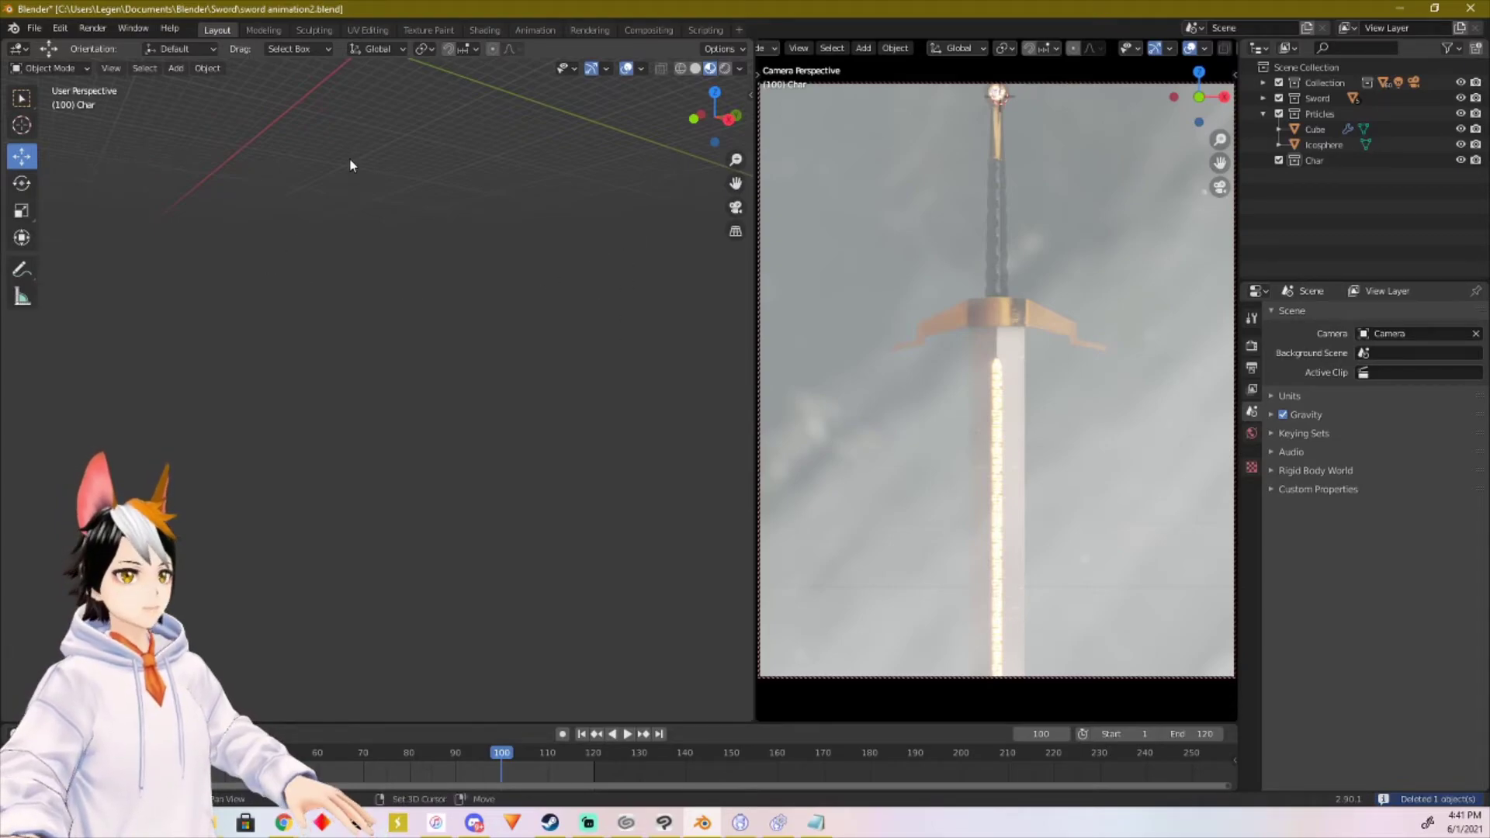
Step: Import Walking Left Turn.fbx into the Char collection with an import scale of 0.1
shift+middle_drag(365, 158, 475, 468)
key(Home)
scroll(473, 469, up, 5)
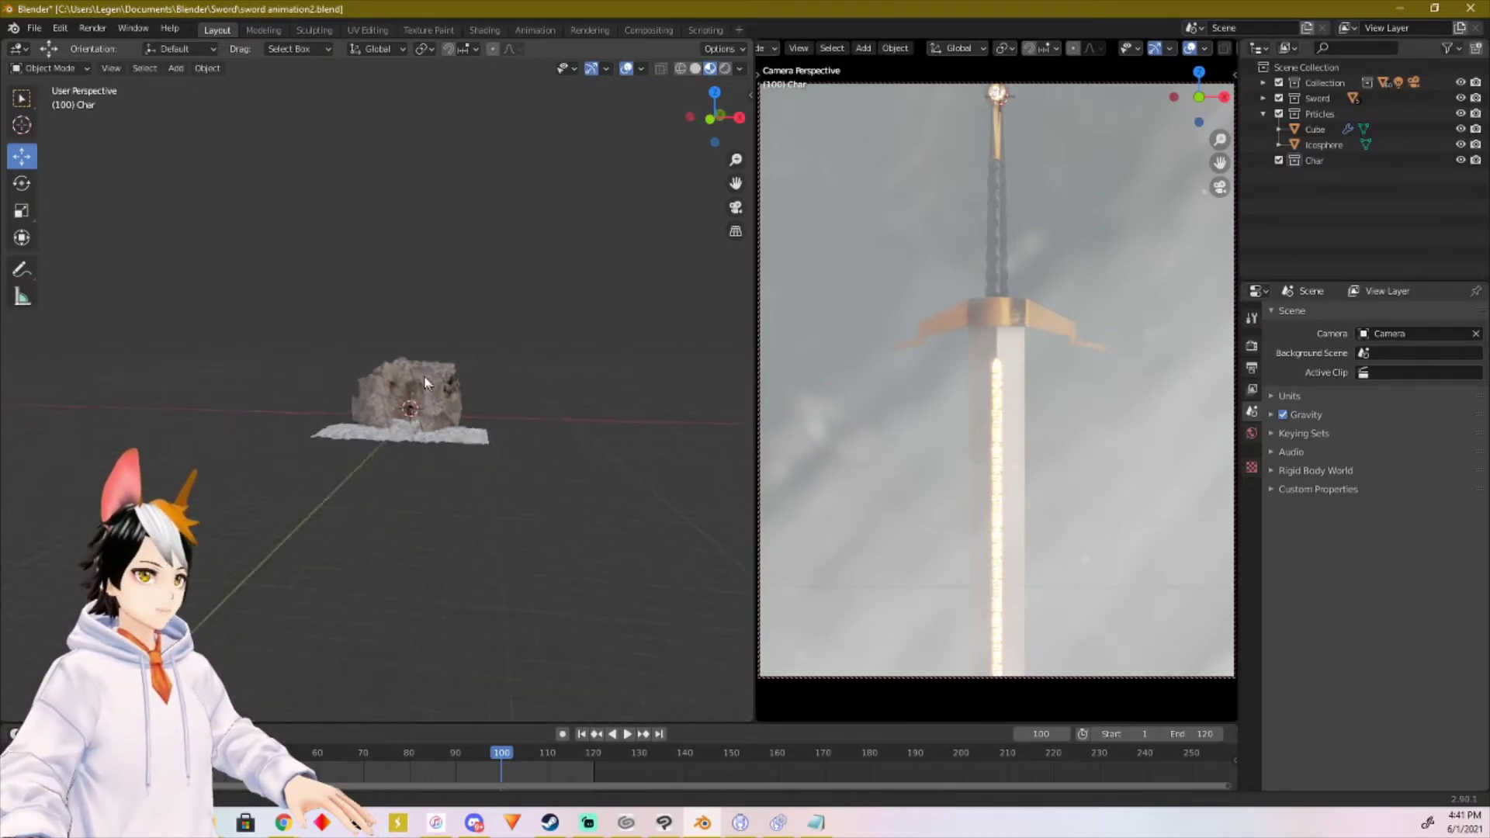
scroll(425, 382, up, 10)
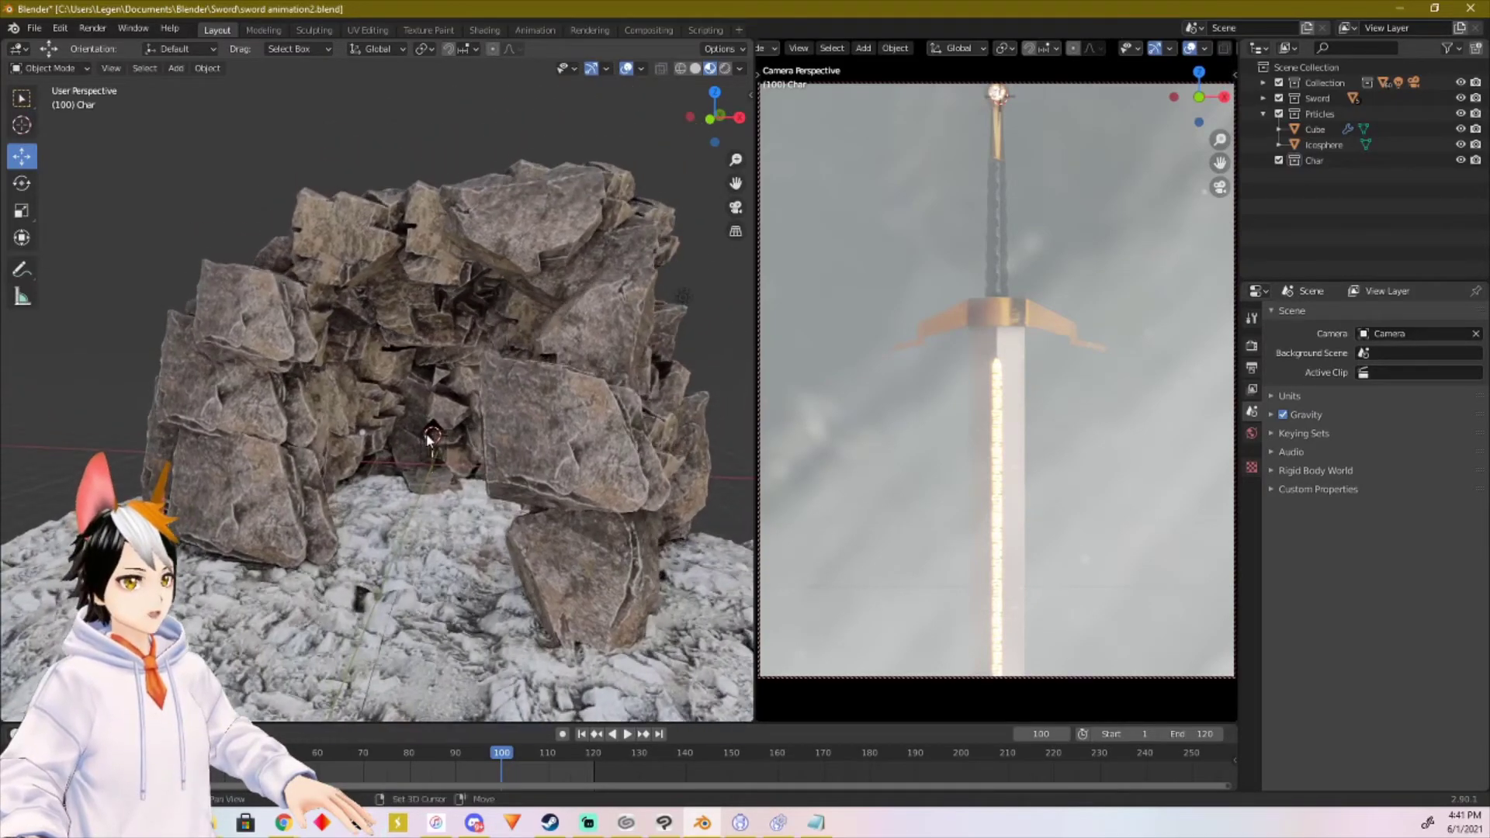
middle_drag(430, 437, 465, 437)
click(35, 29)
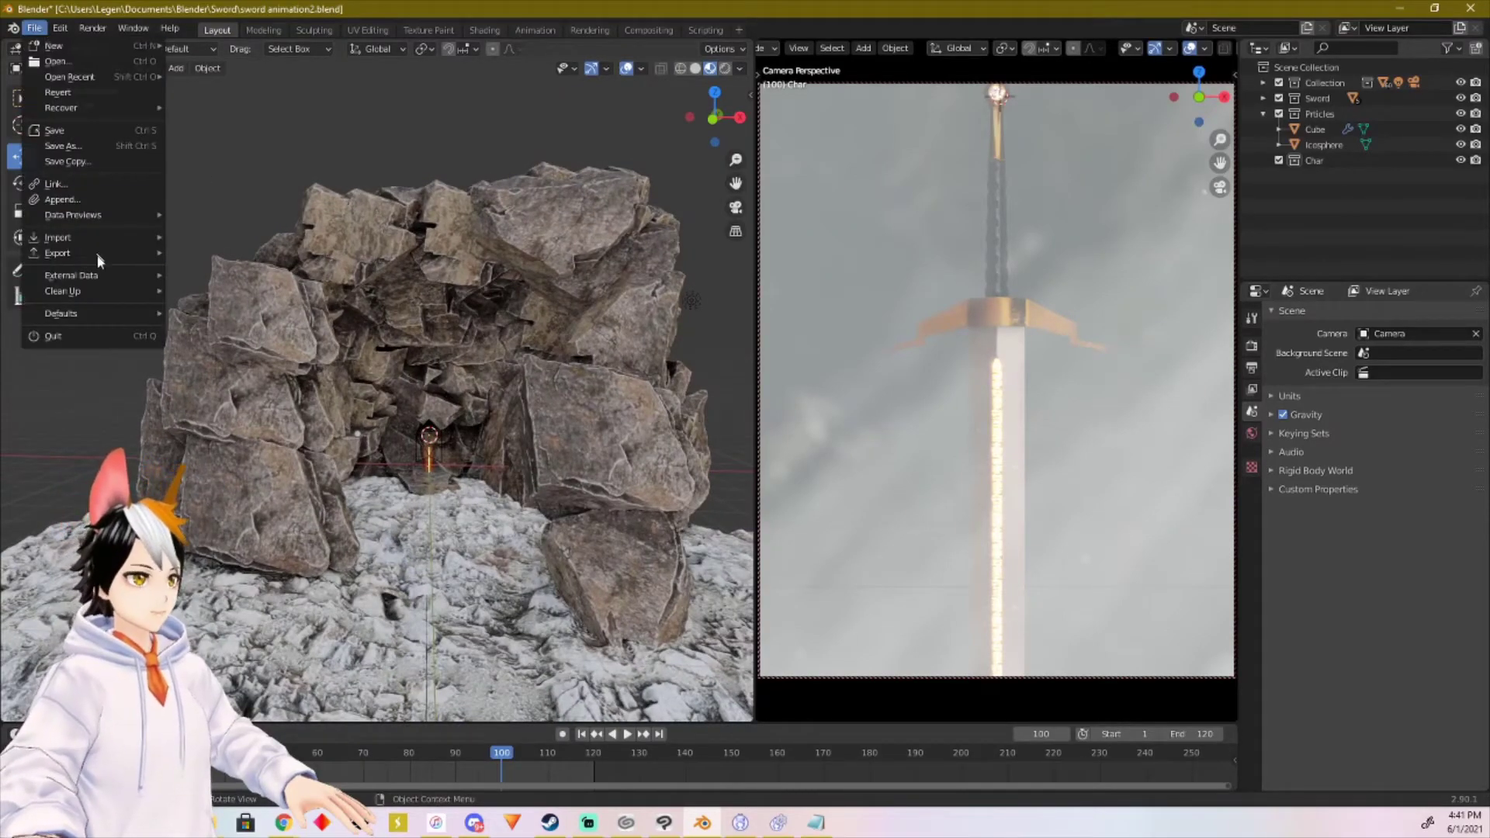
mouse_move(92, 239)
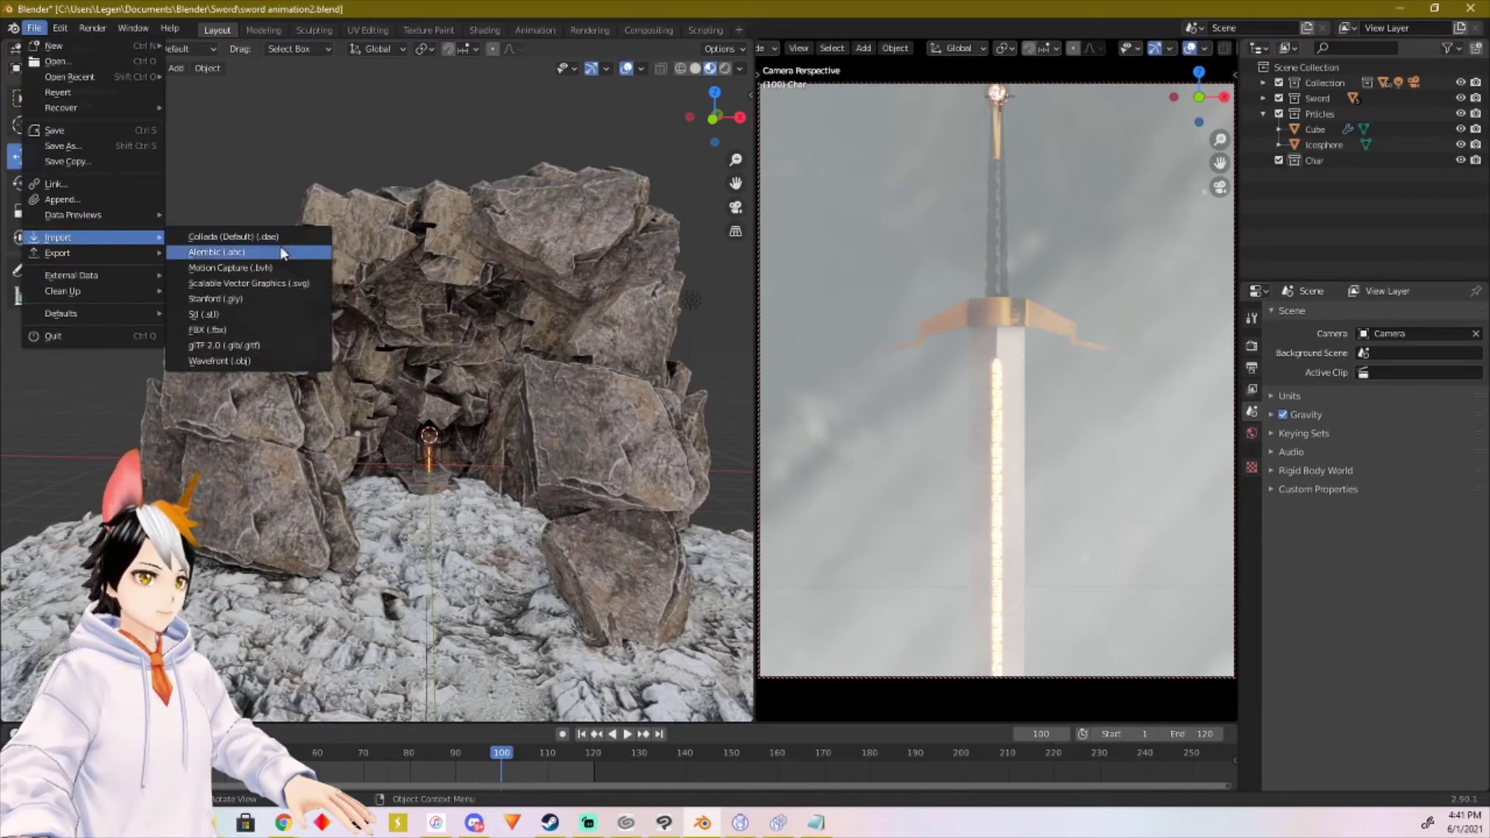
click(230, 332)
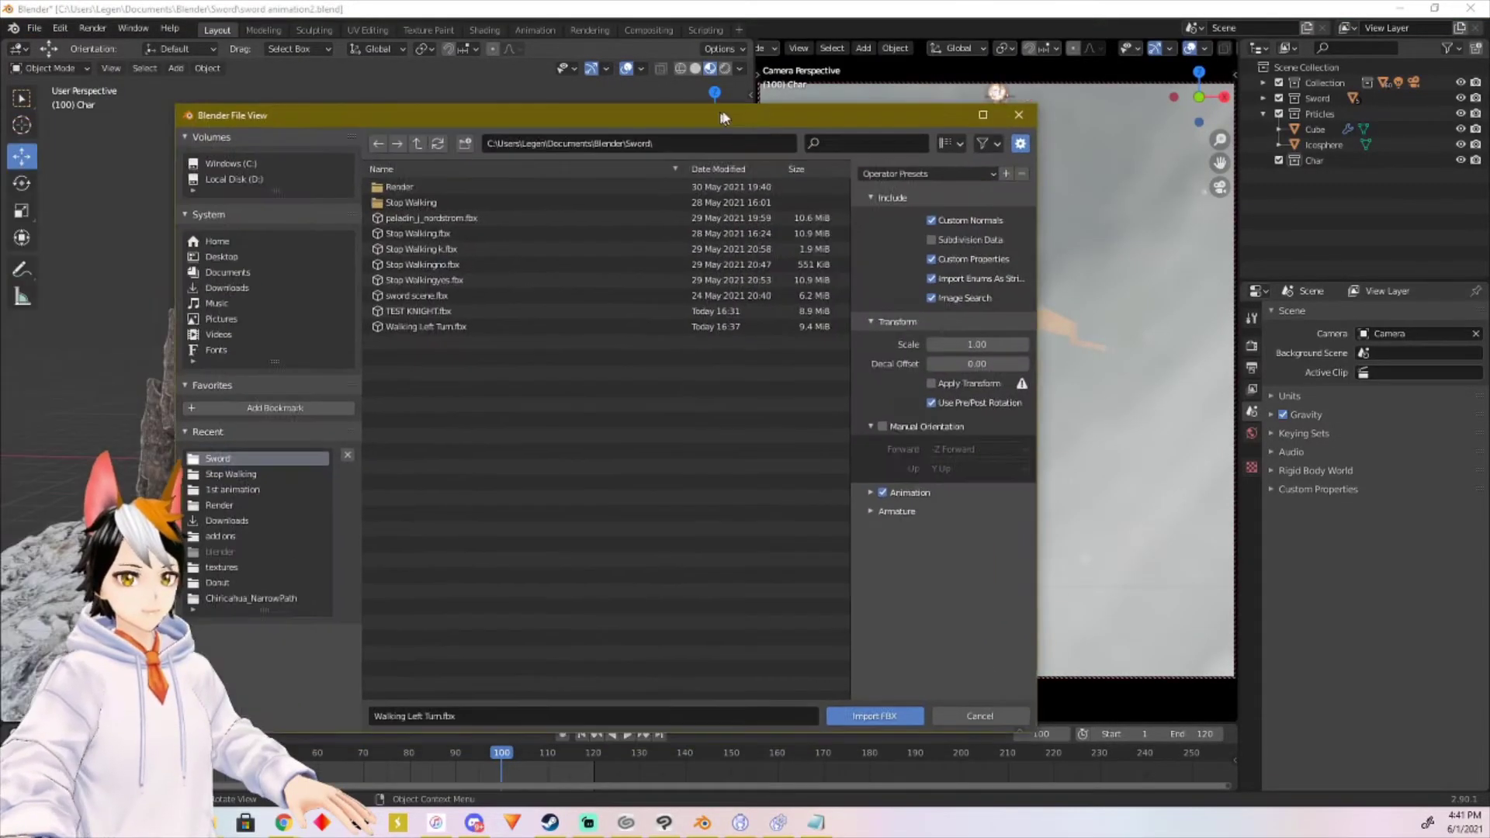
drag(697, 124, 762, 124)
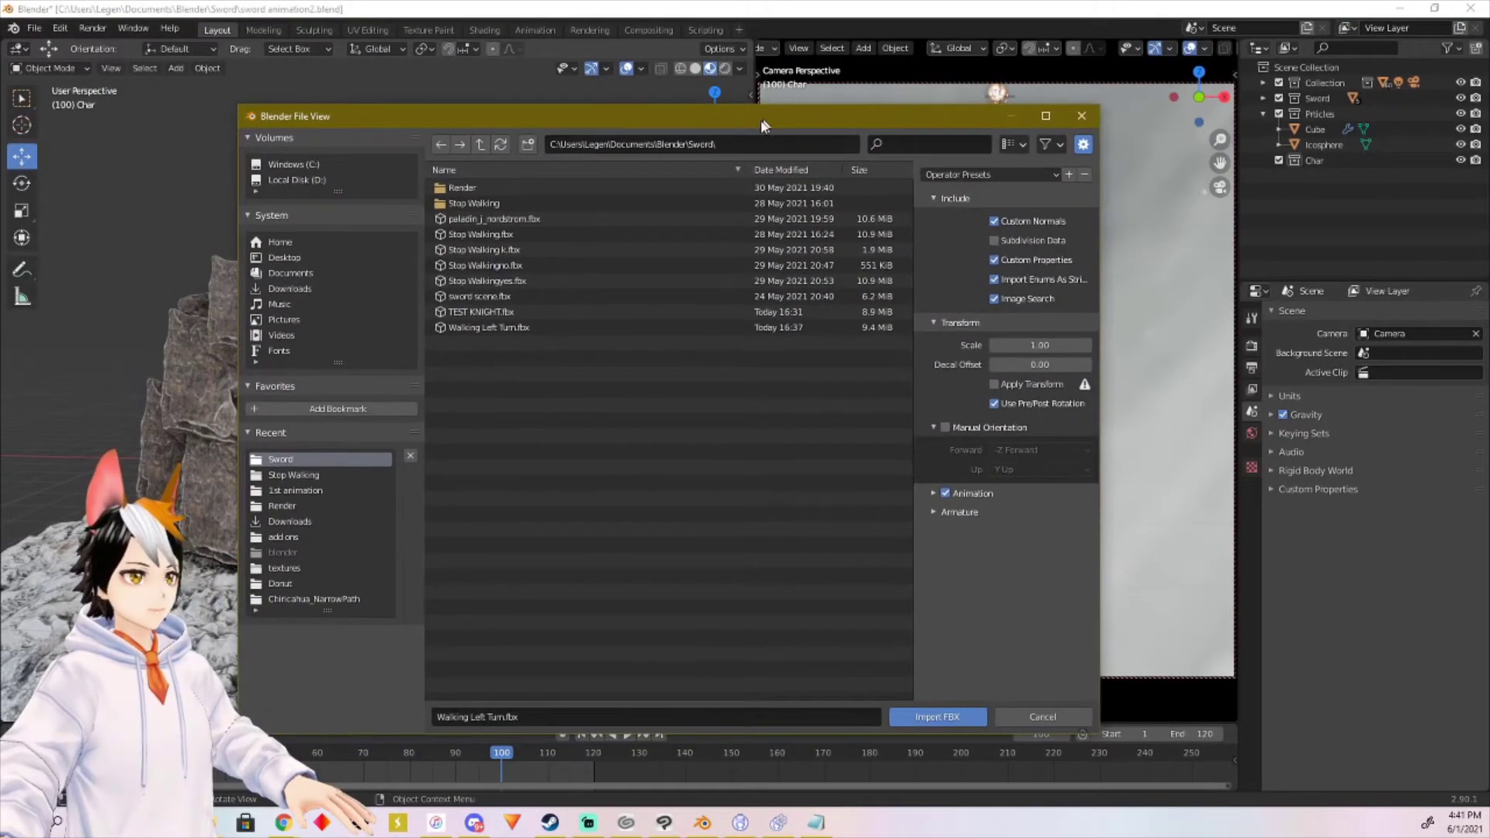
click(491, 329)
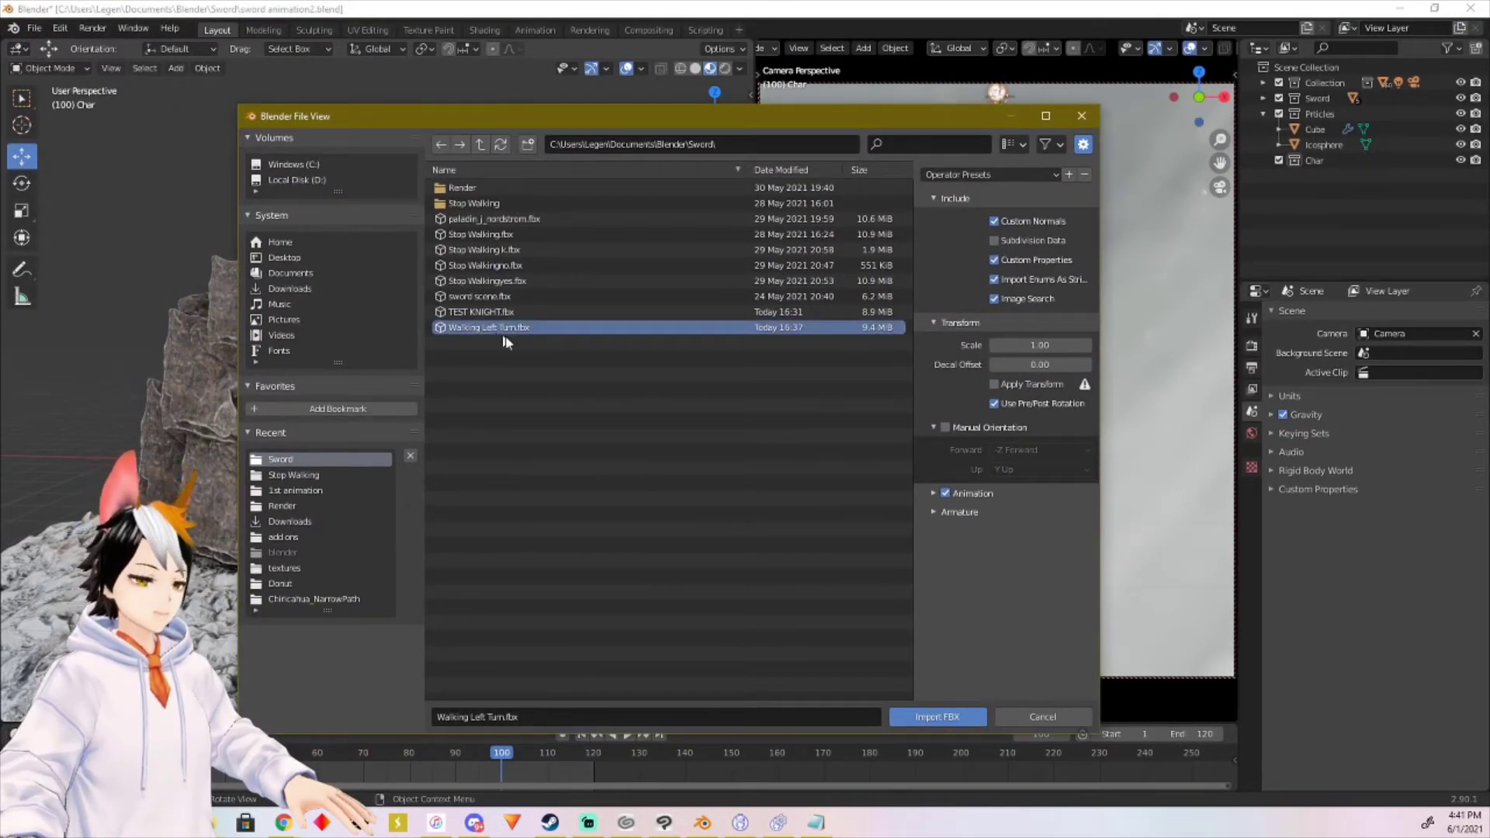
click(1041, 345)
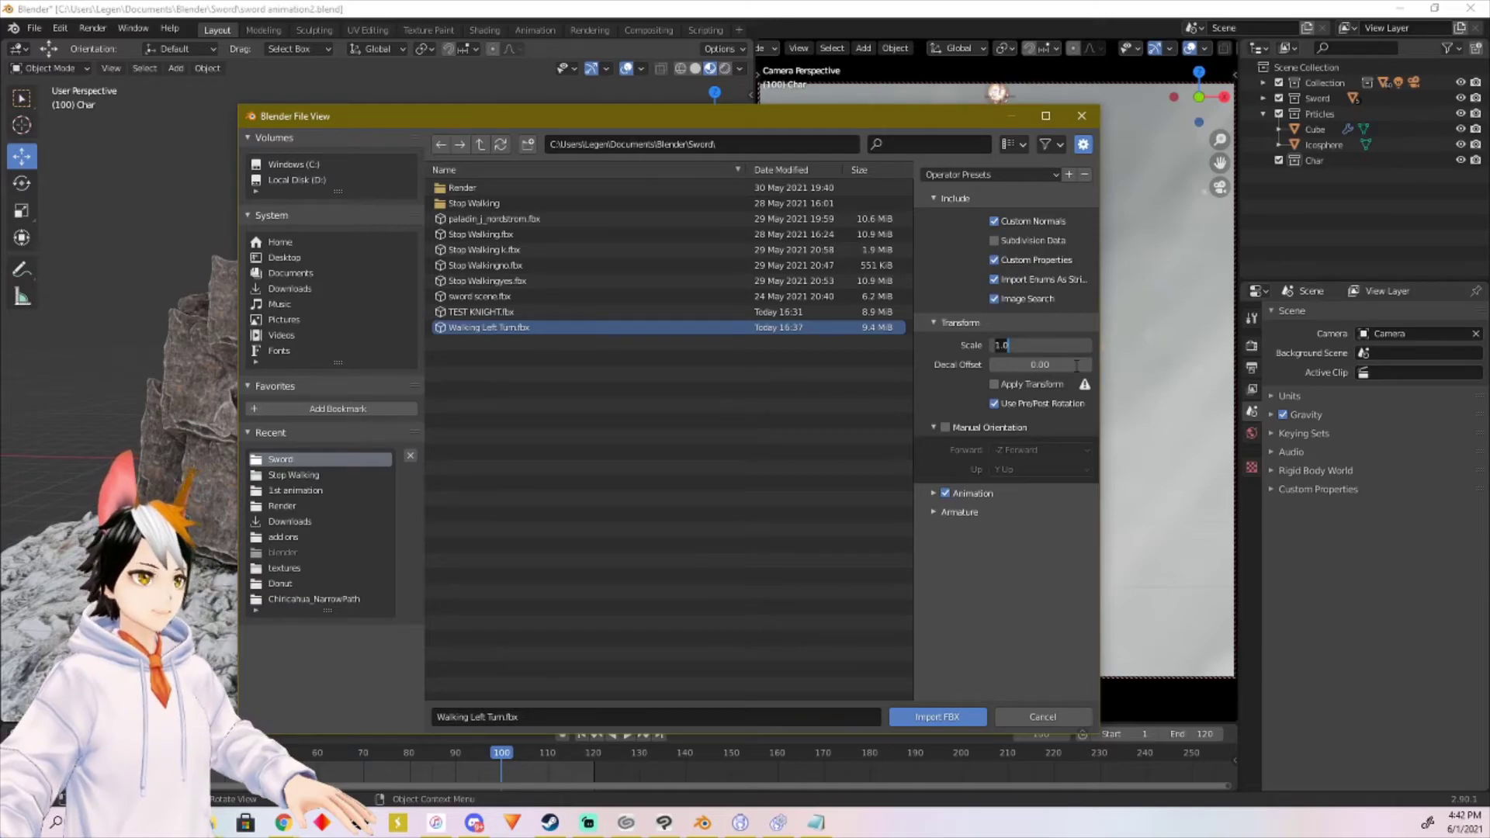
text(0.1)
key(Return)
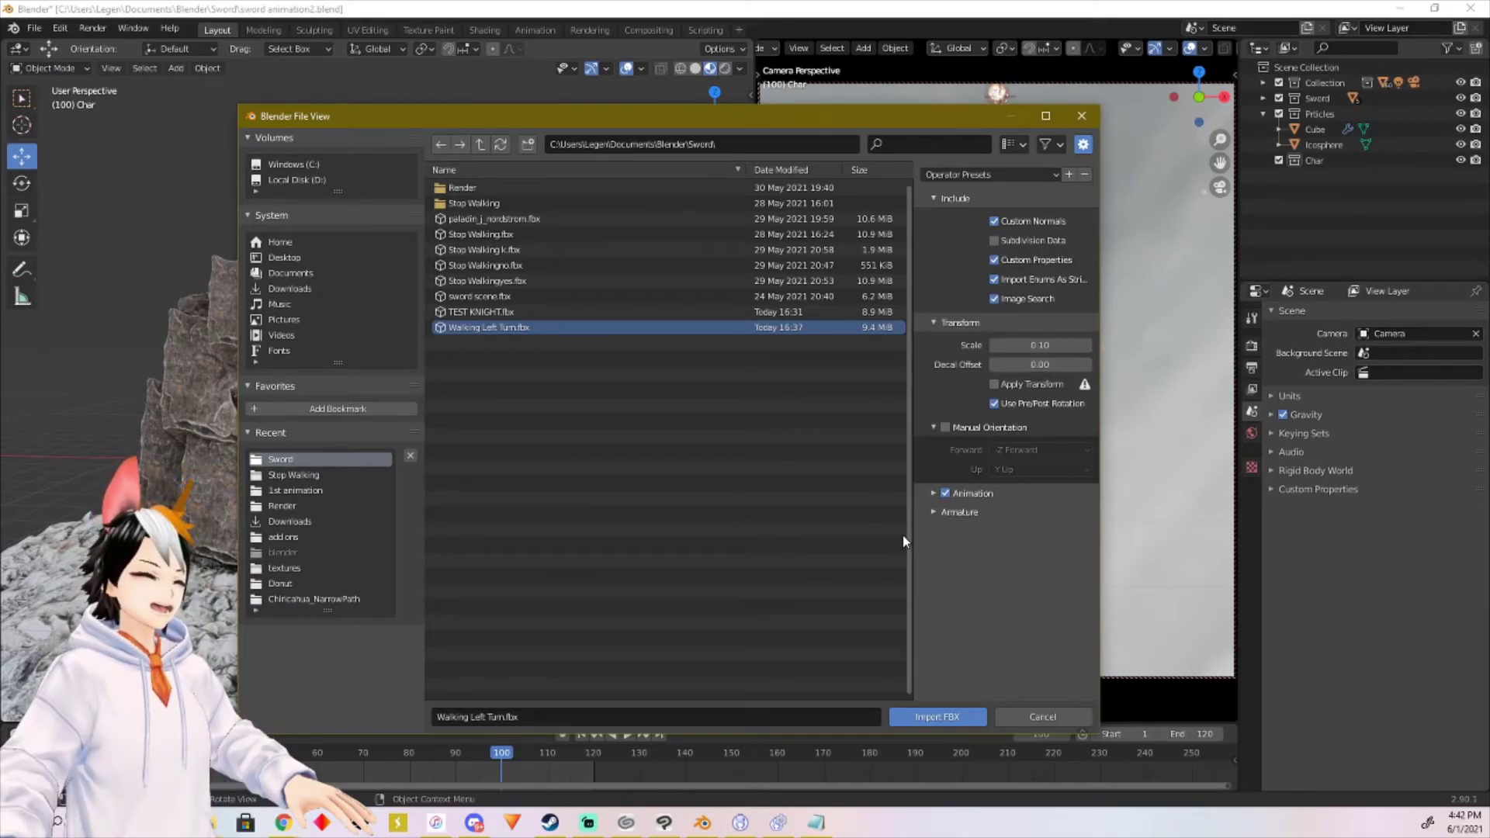
click(935, 711)
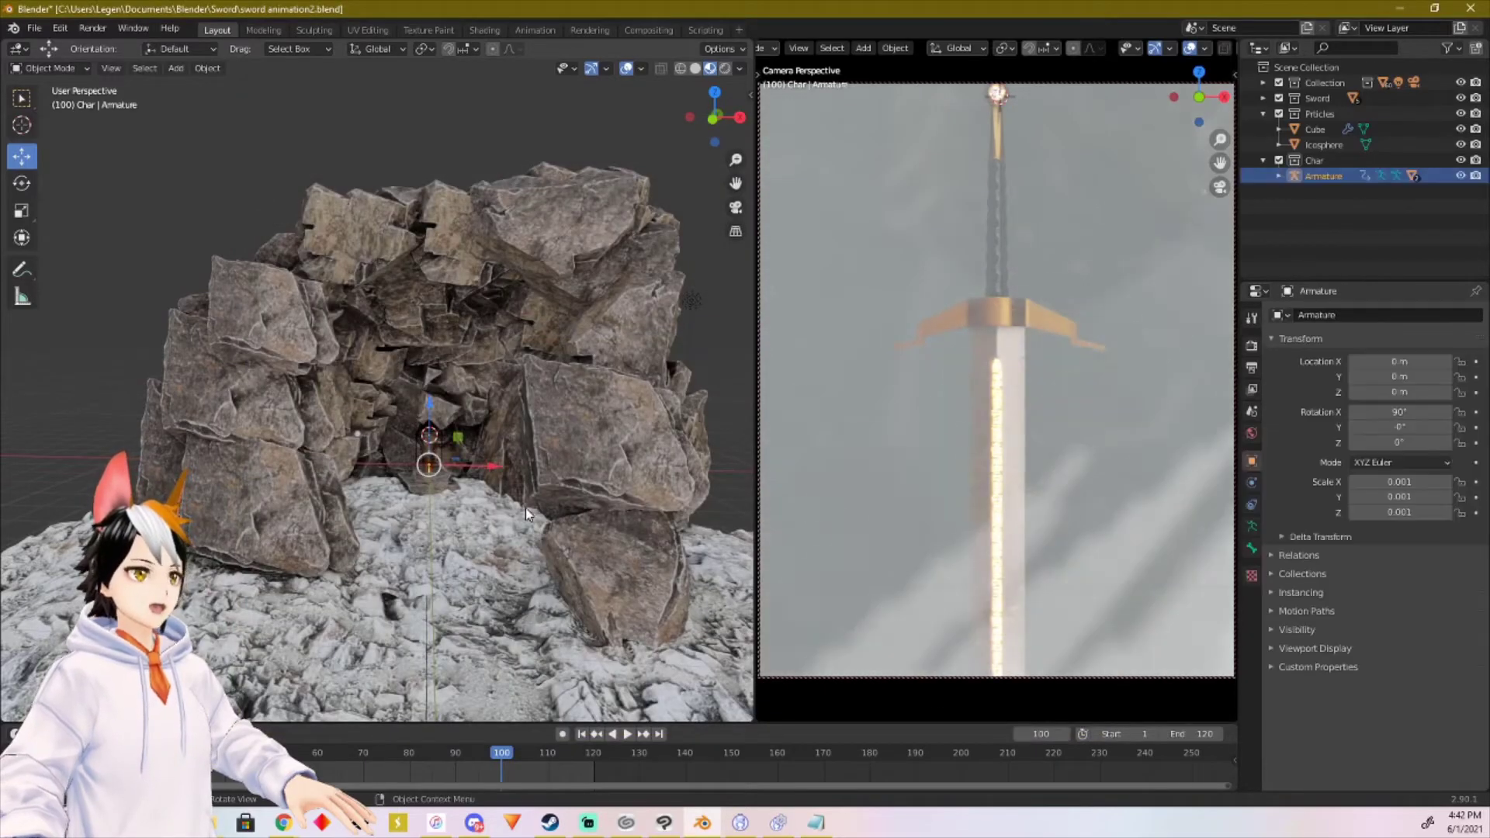
Step: Move the imported armature along the Y axis to about -0.889 m, away from the sword
scroll(492, 493, up, 5)
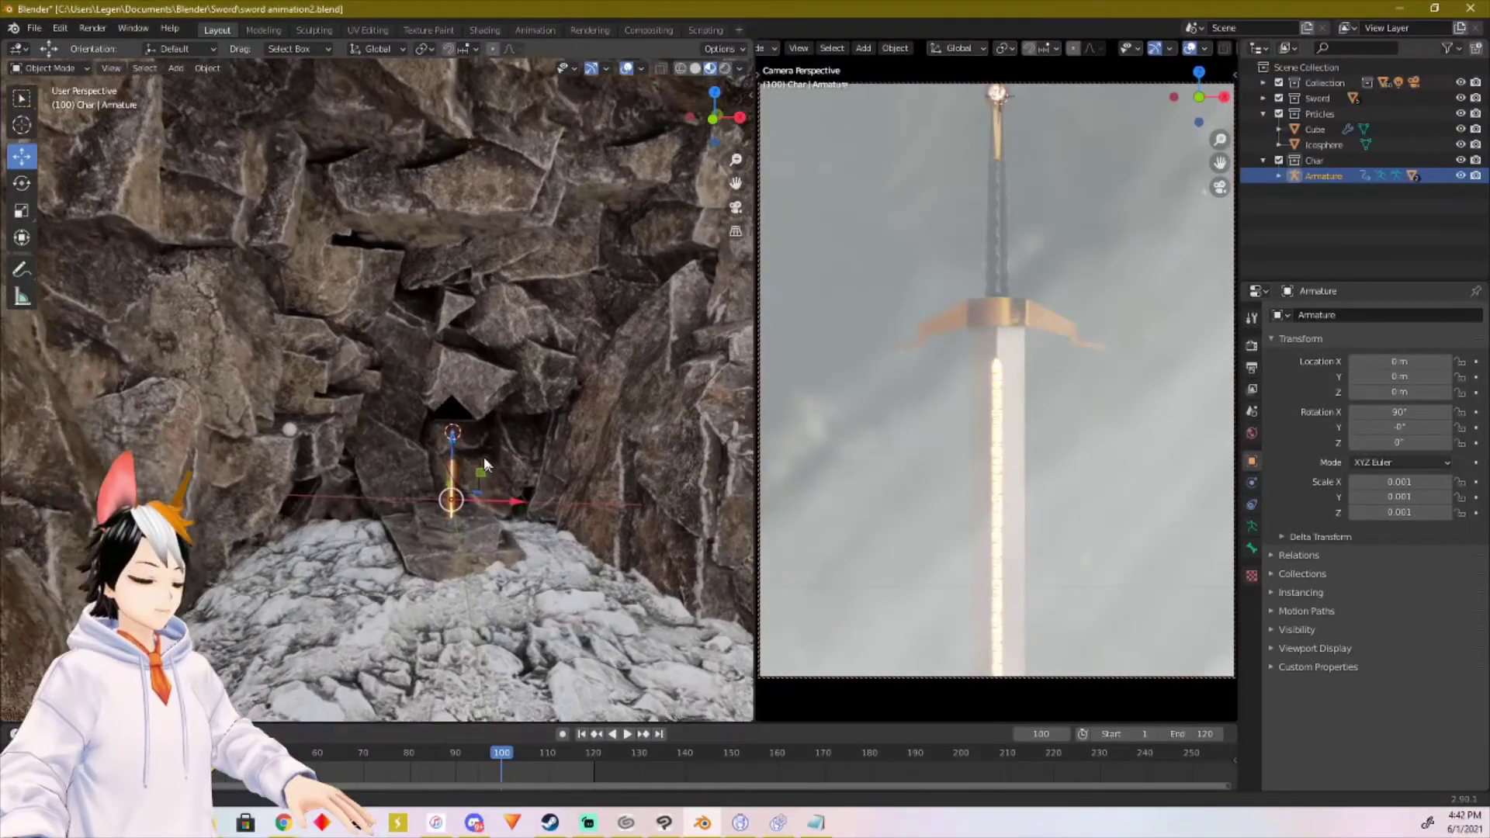
scroll(458, 485, up, 8)
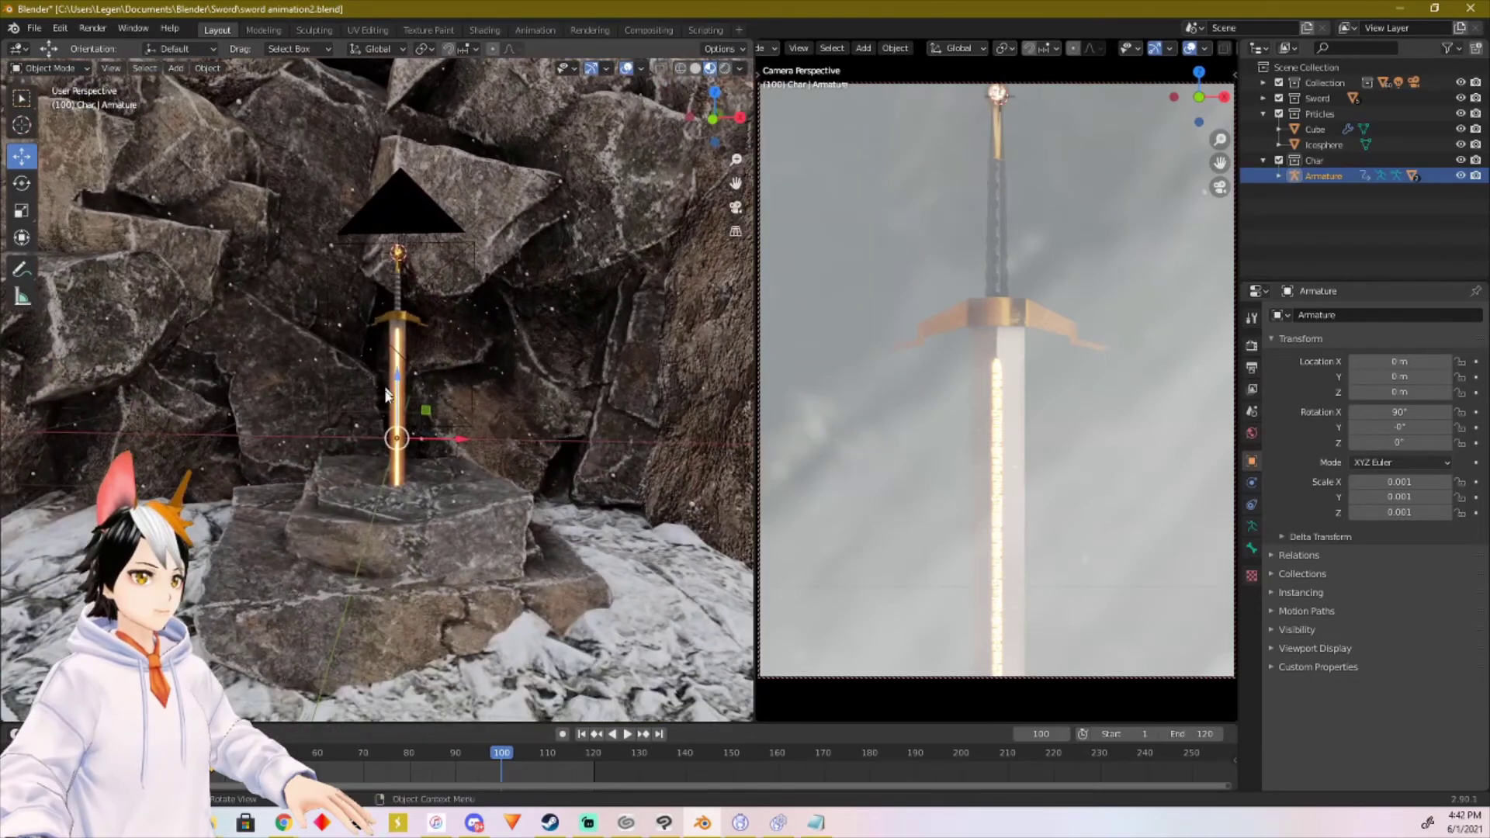
scroll(471, 466, up, 6)
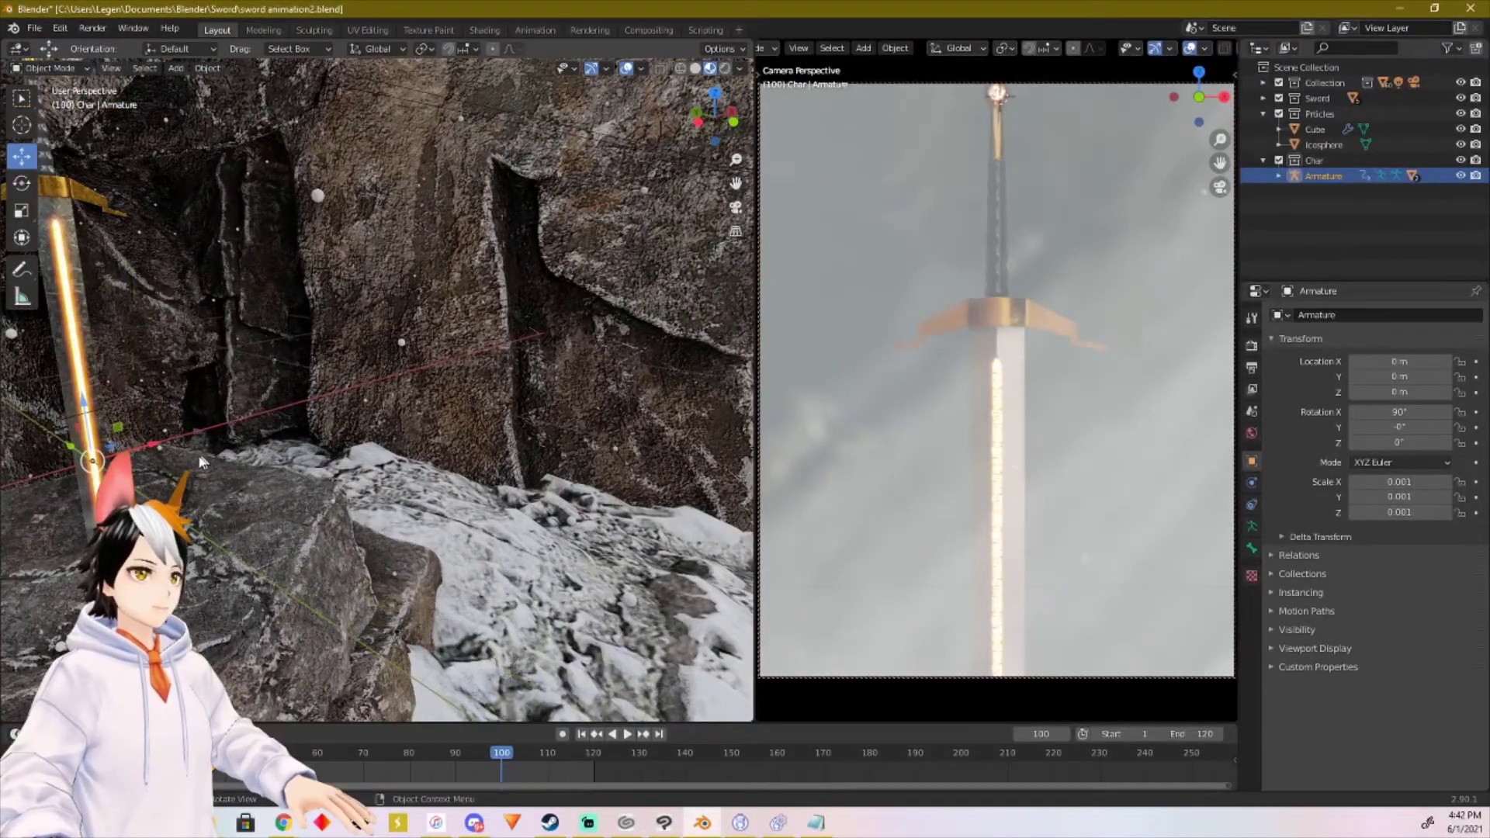
scroll(301, 468, up, 2)
key(g)
key(y)
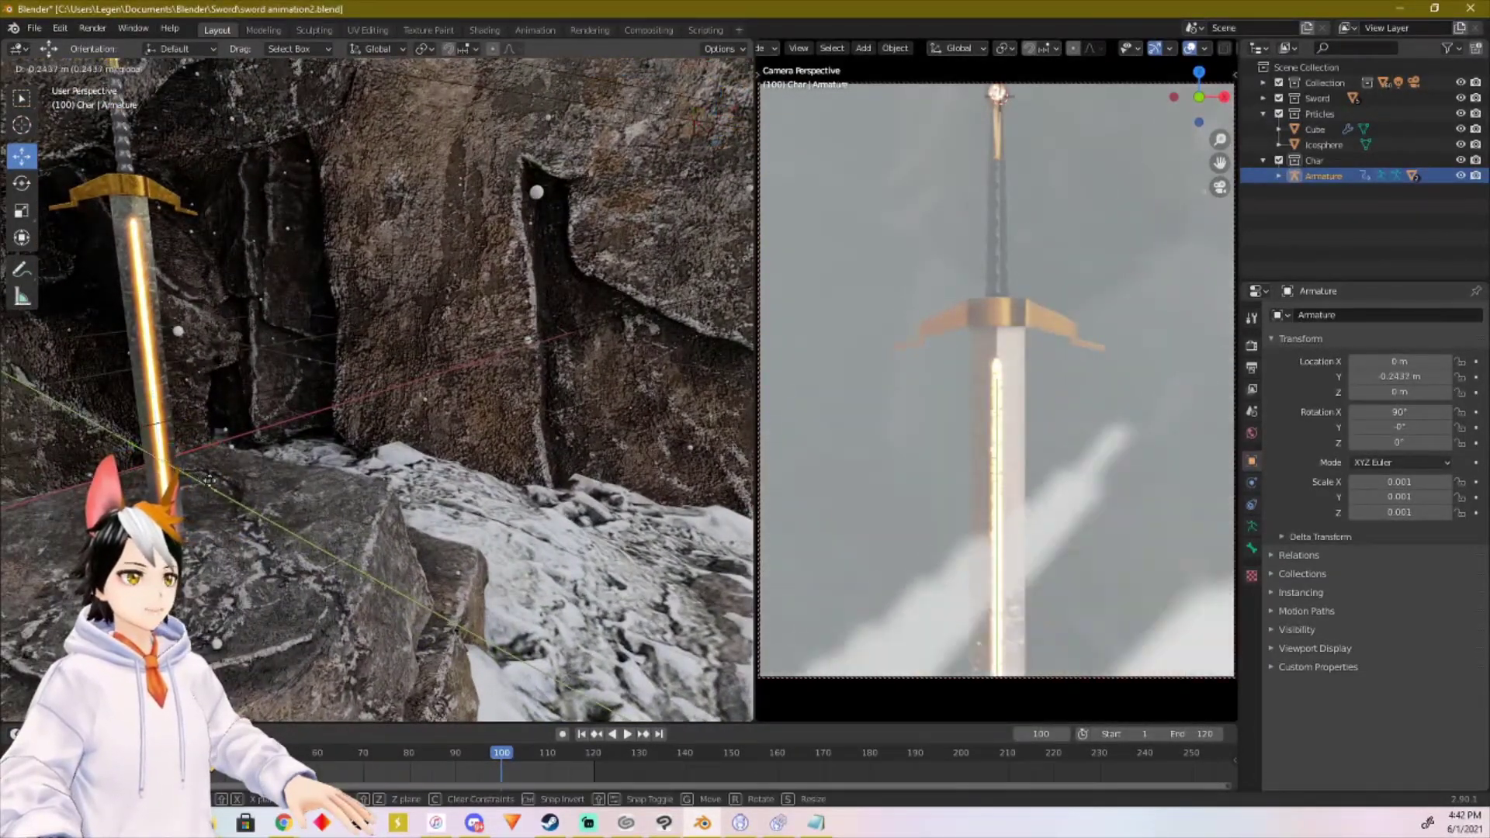
click(479, 603)
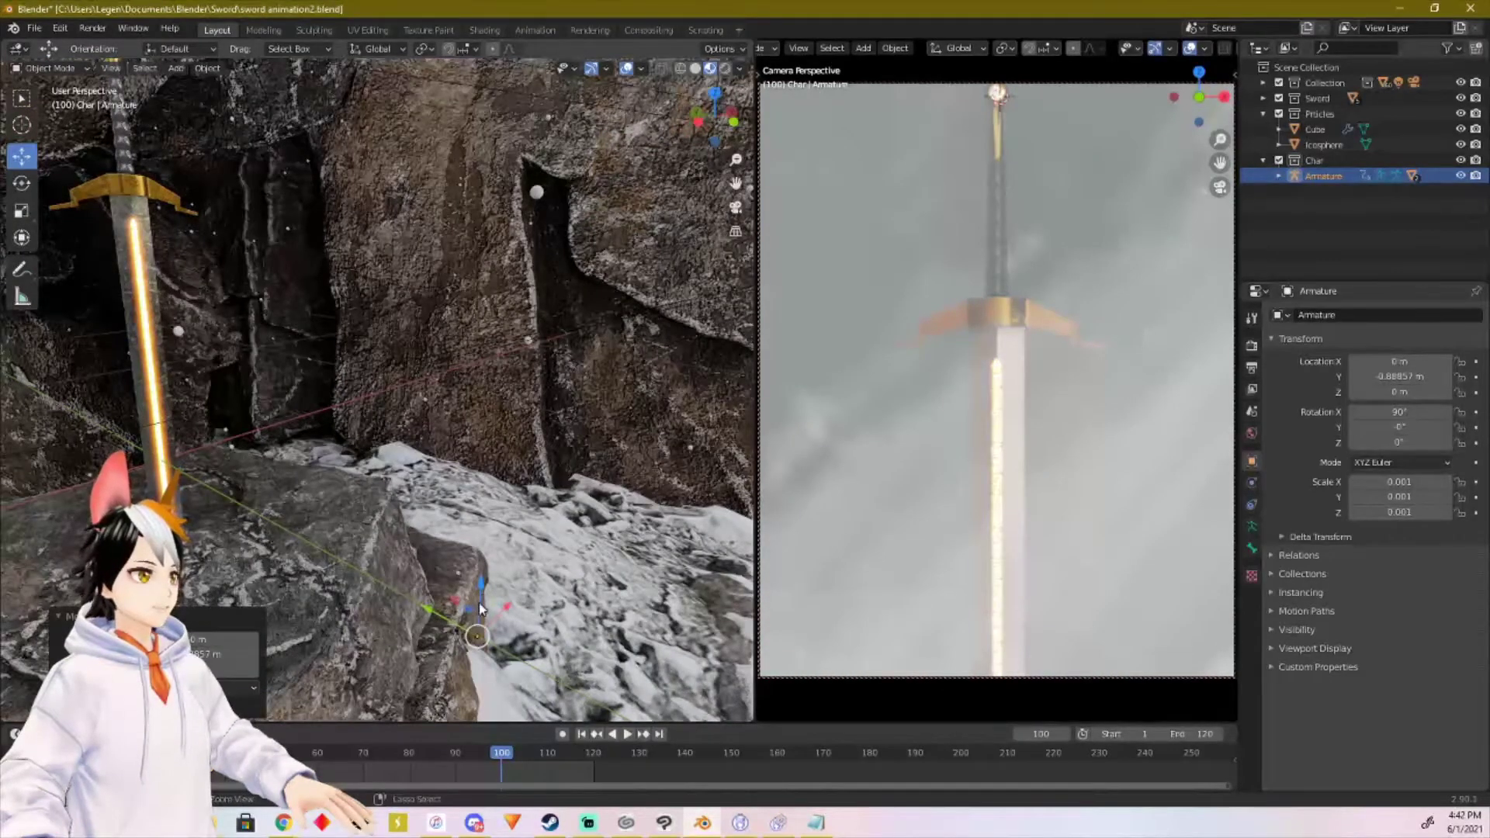
Step: Delete the imported knight armature and reimport the walking knight FBX into the Char collection
key(Delete)
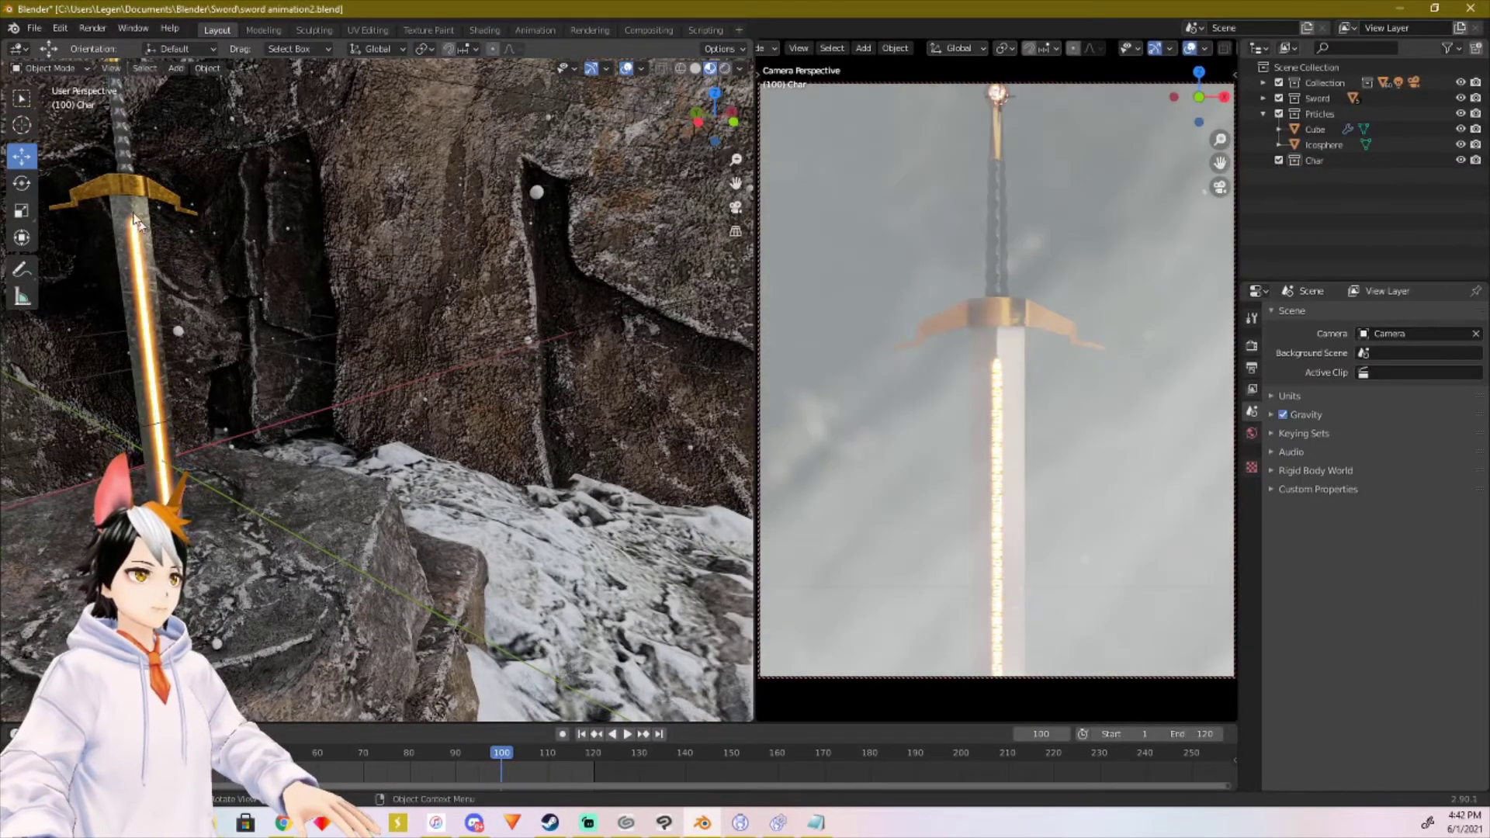
click(35, 28)
mouse_move(77, 236)
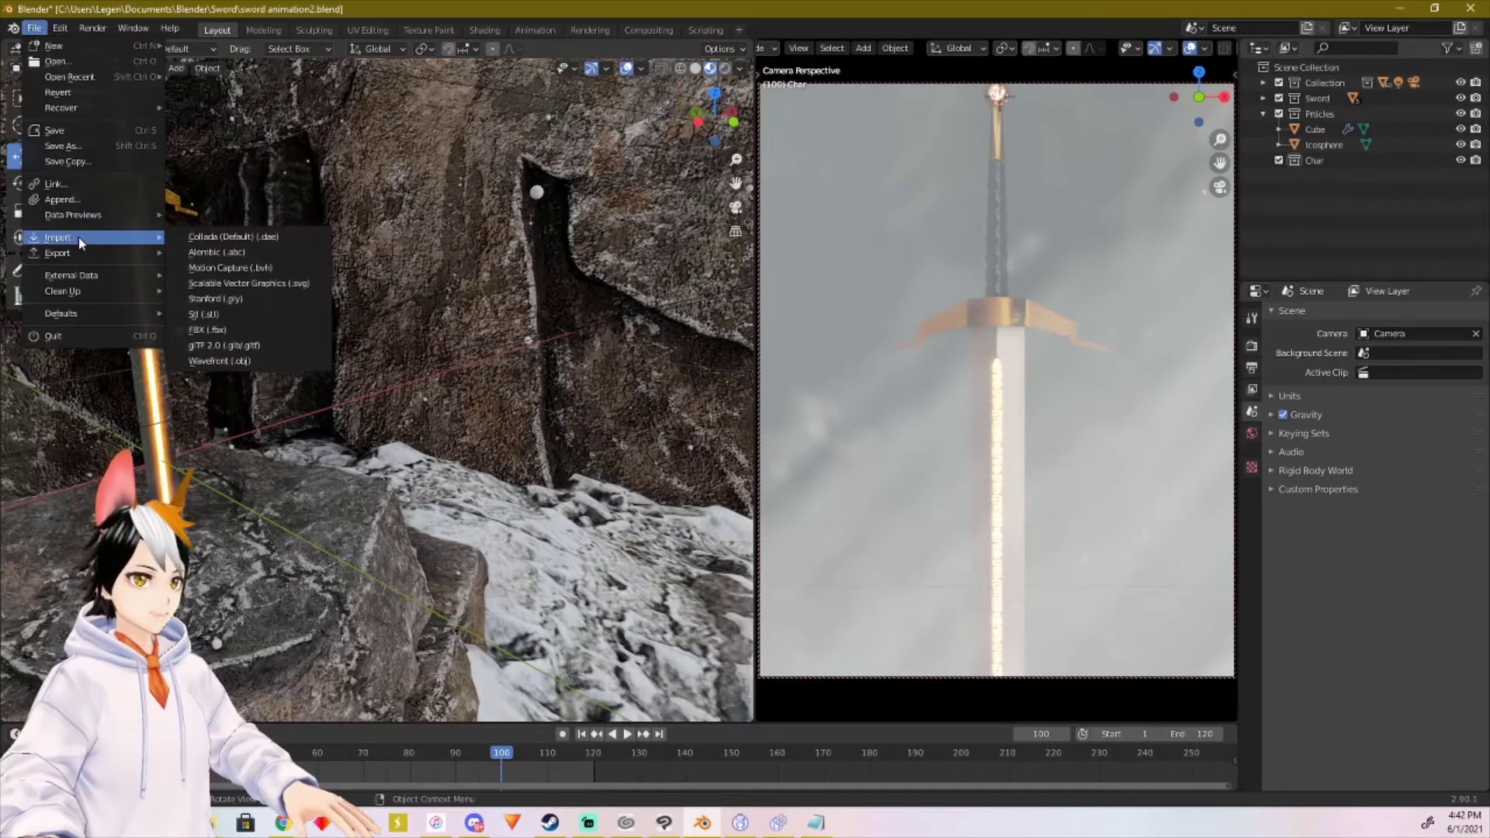
click(243, 332)
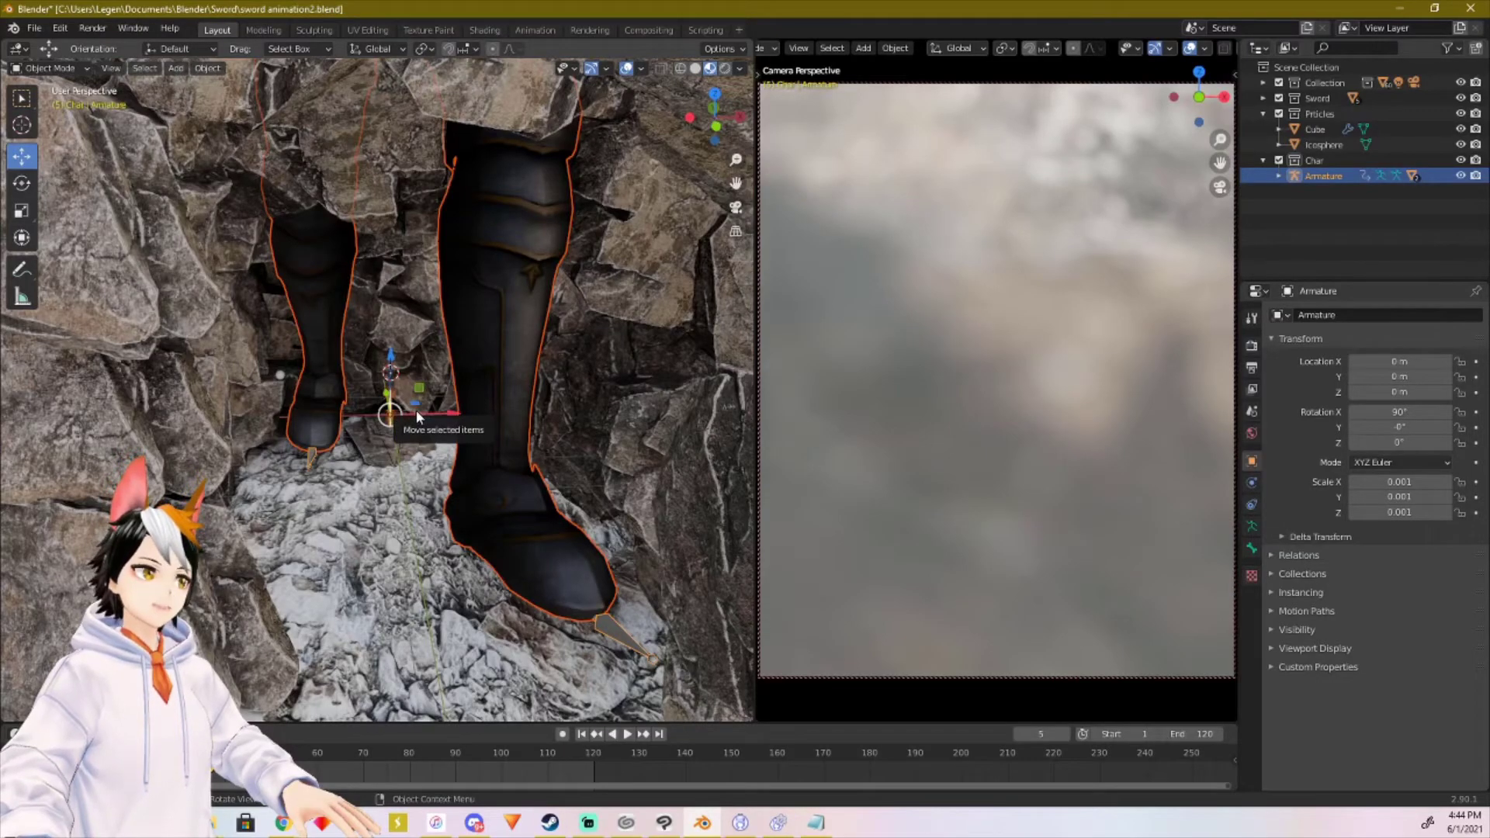
scroll(416, 409, down, 8)
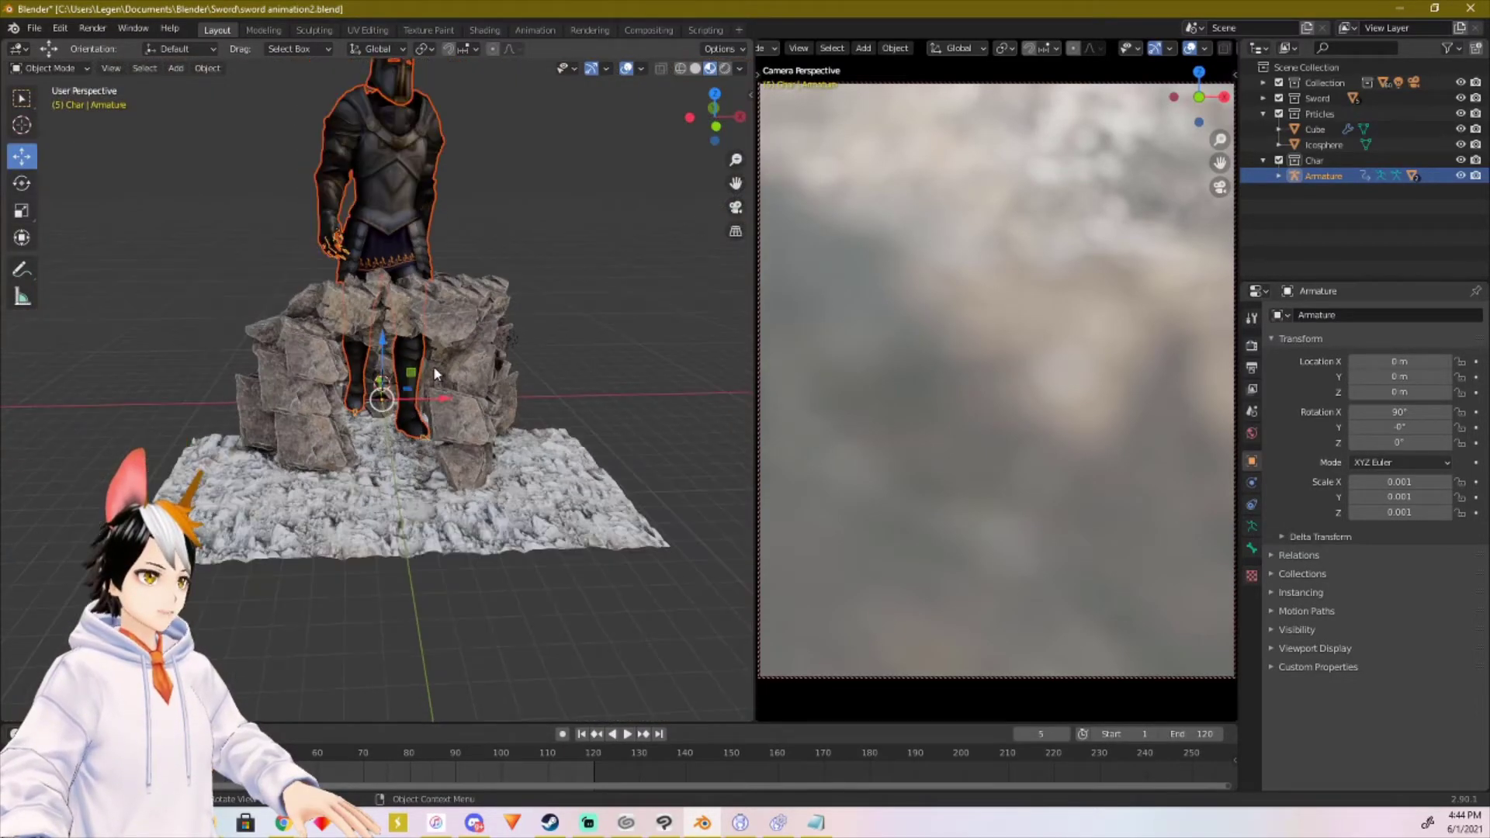
scroll(434, 375, up, 8)
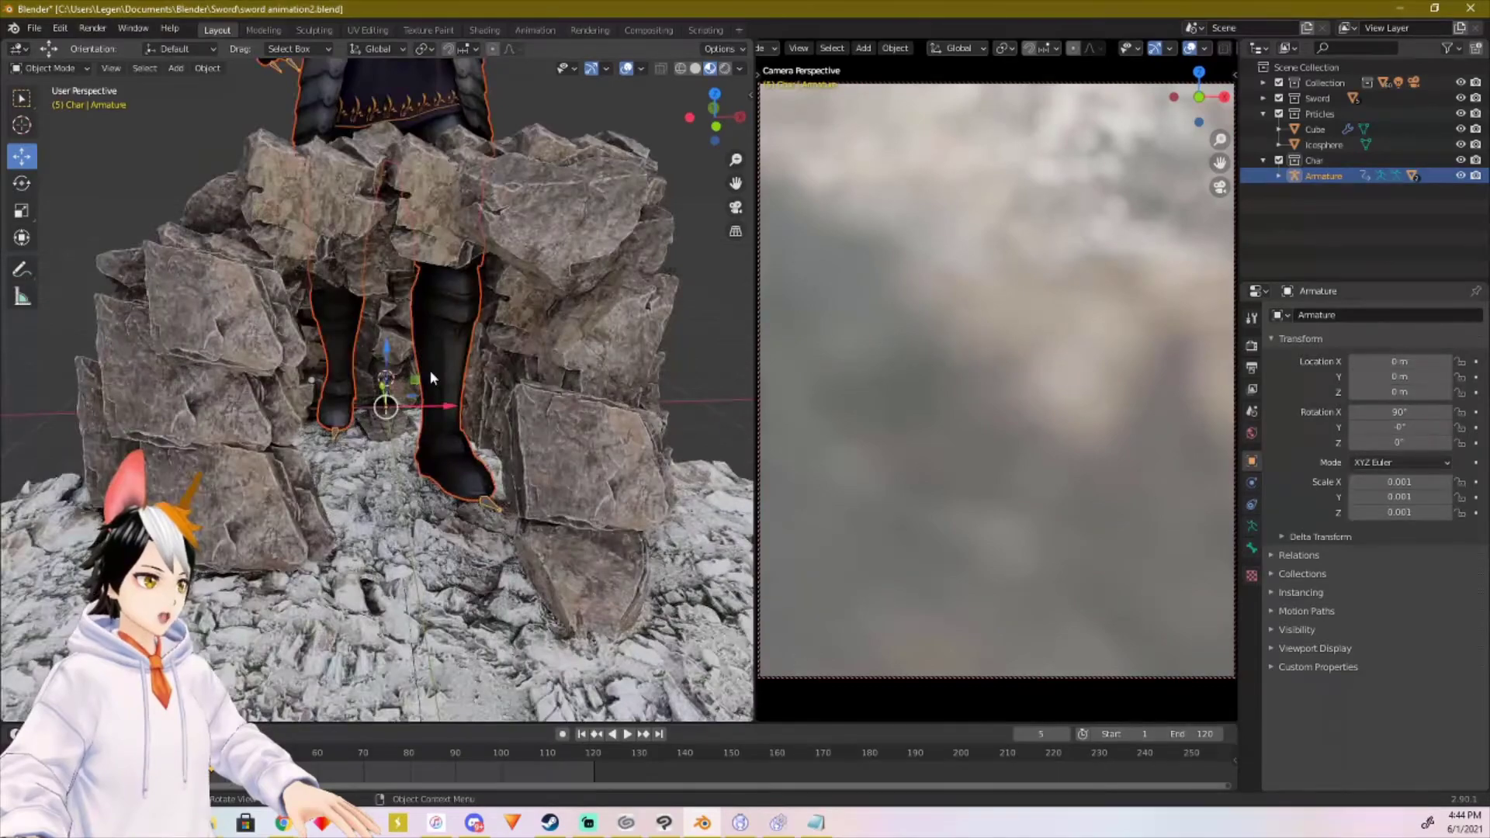
Step: Delete the oversized knight armature and import Walking Left Turn.fbx into the Char collection with an import scale of 0.01
key(Delete)
click(34, 27)
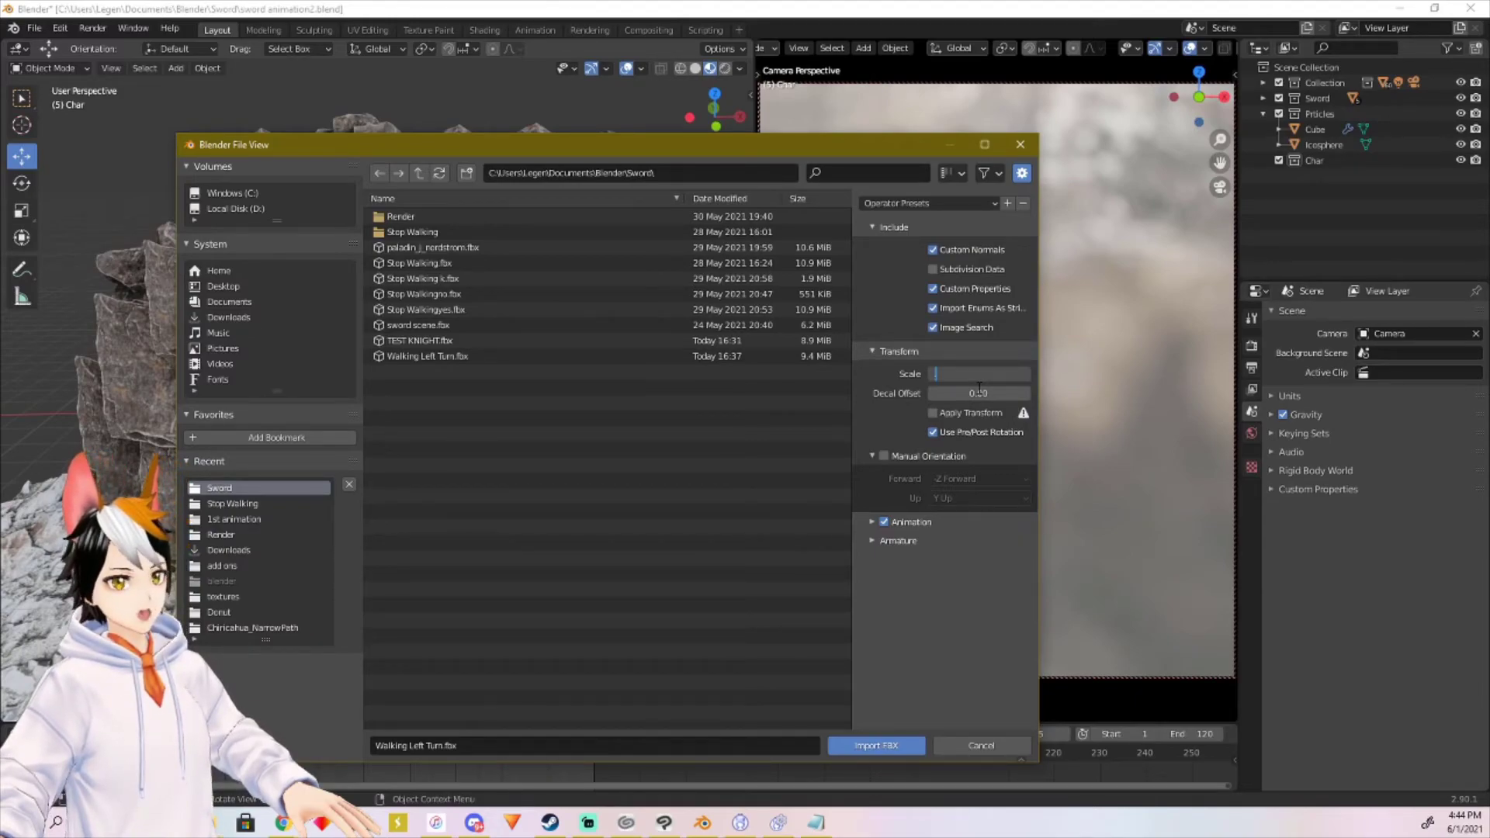
key(Return)
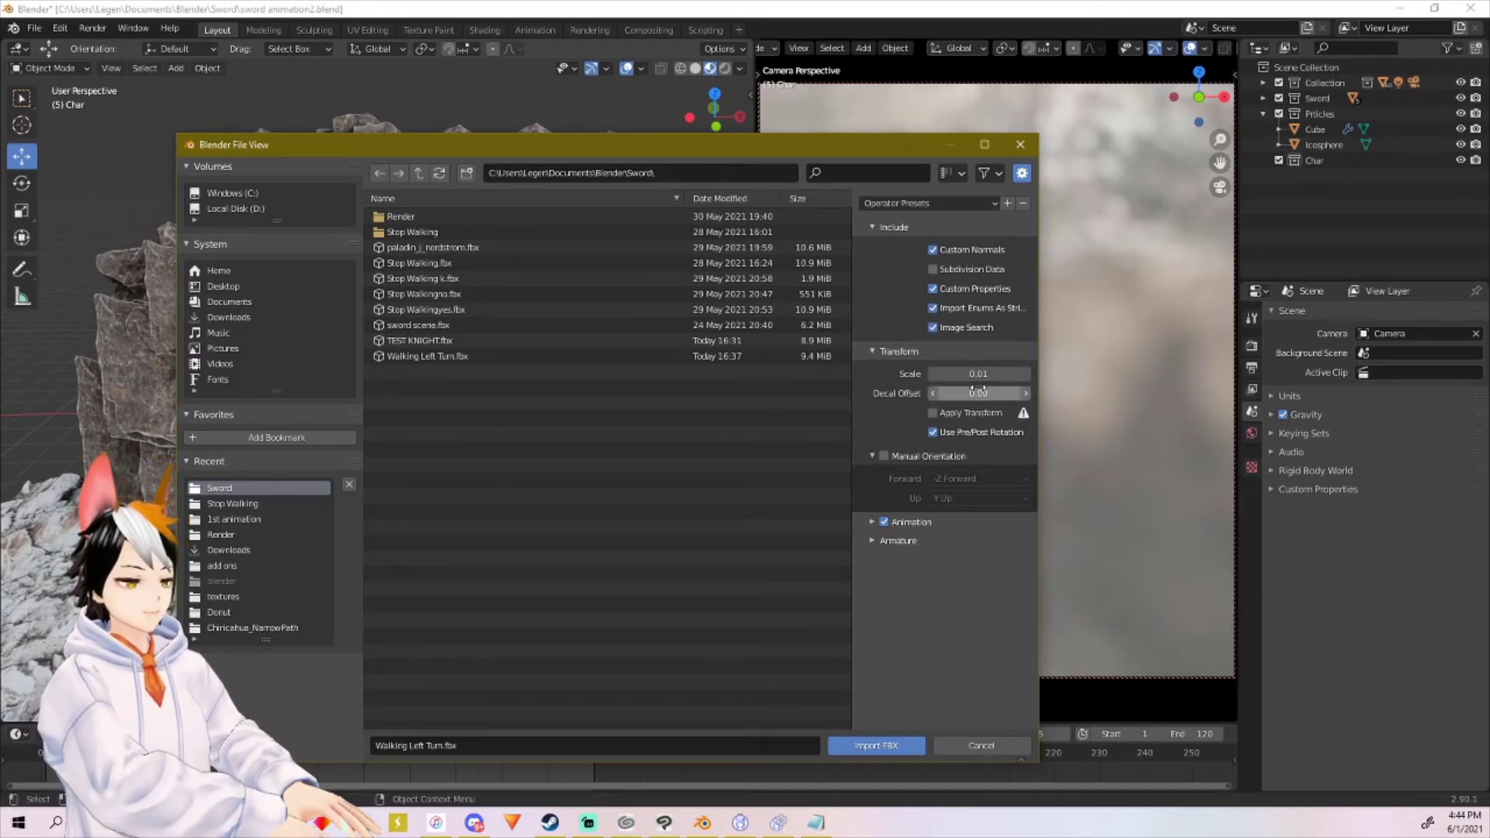
click(874, 744)
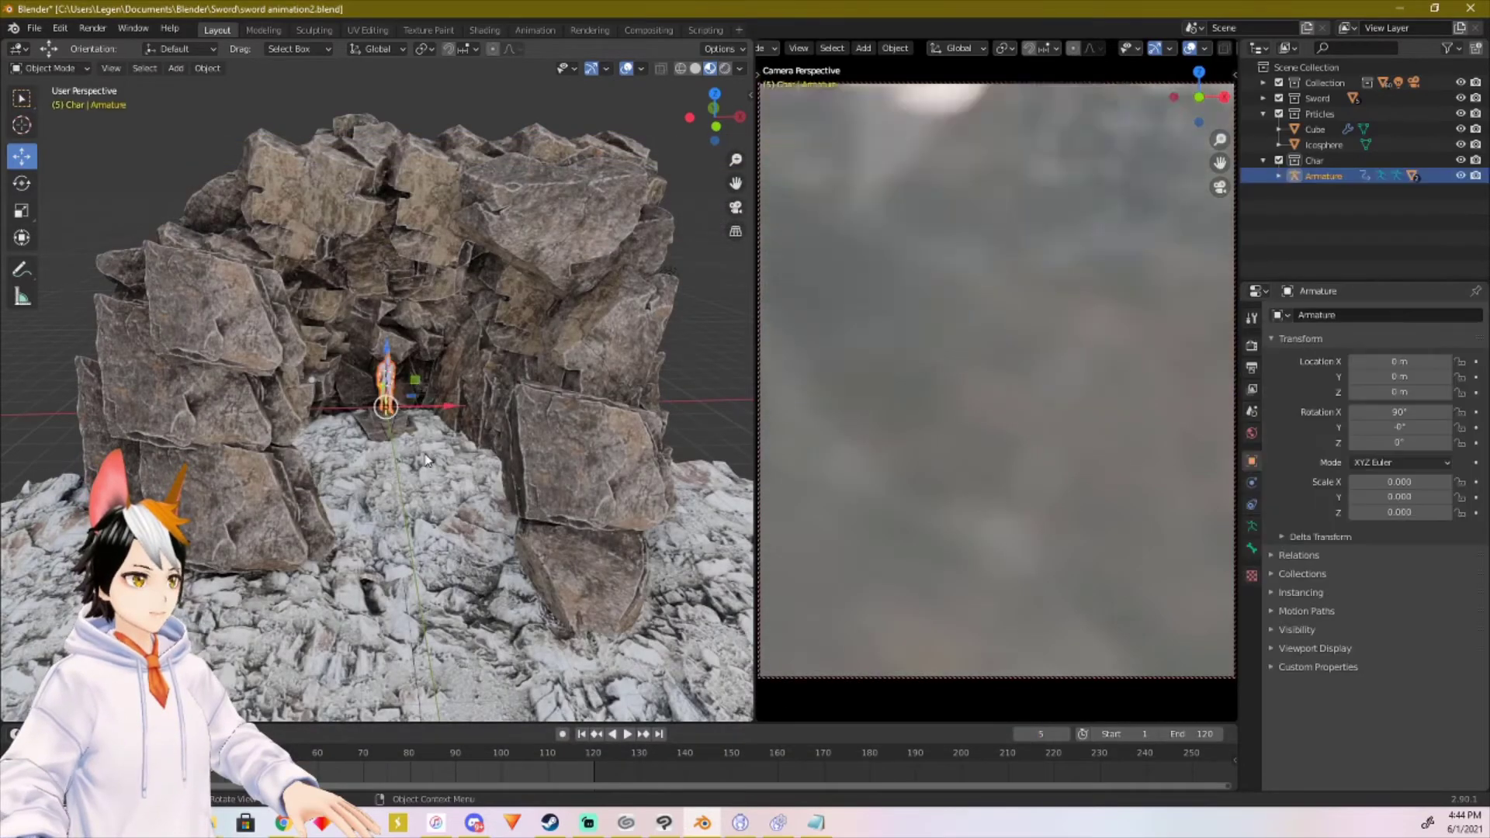
Step: Move the knight's armature along the Y axis to about -0.609 m, in front of the sword
scroll(407, 420, up, 8)
scroll(407, 420, up, 3)
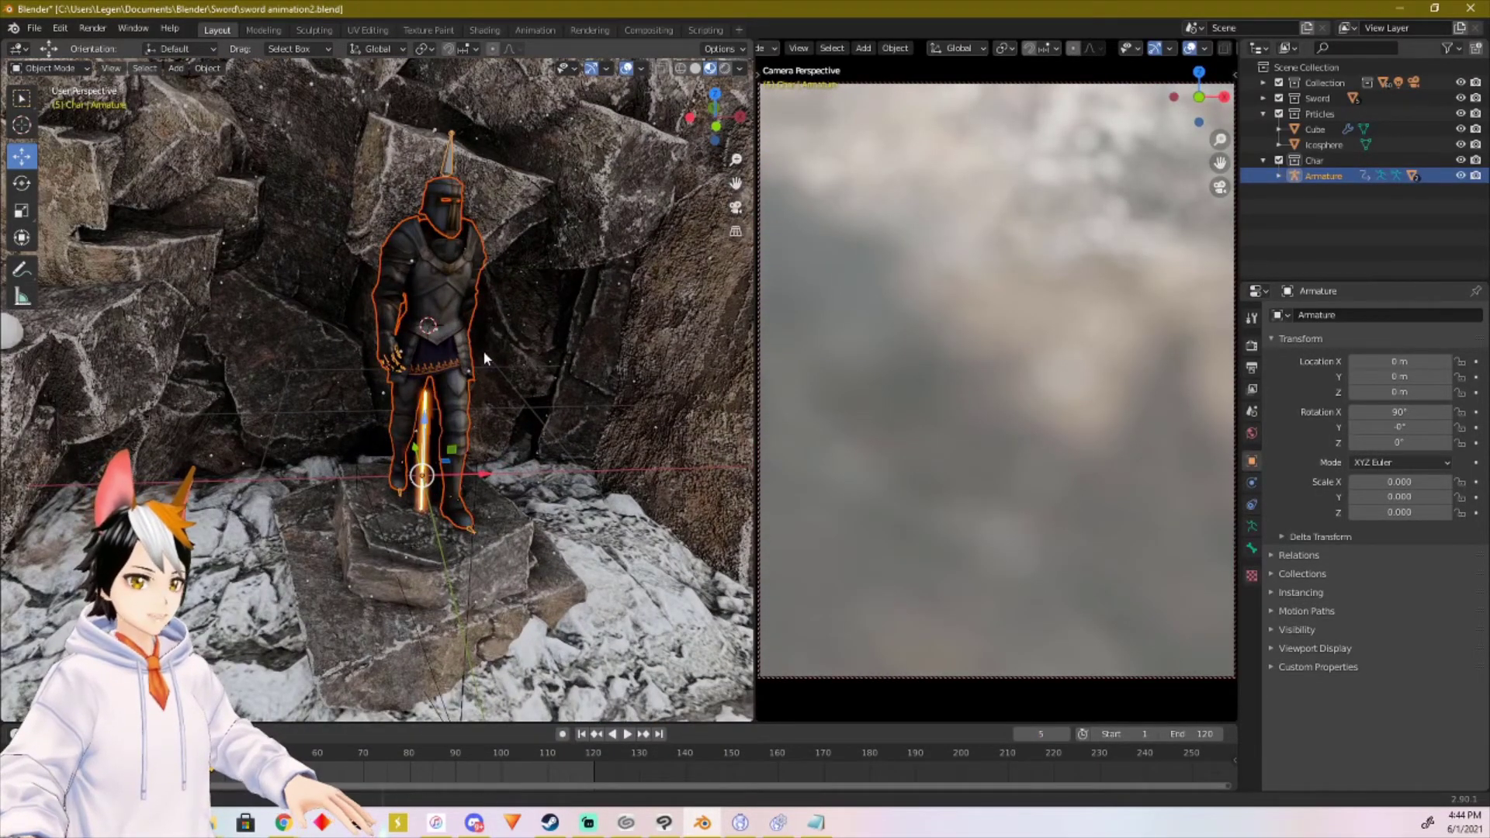
middle_drag(483, 351, 407, 477)
drag(436, 458, 356, 683)
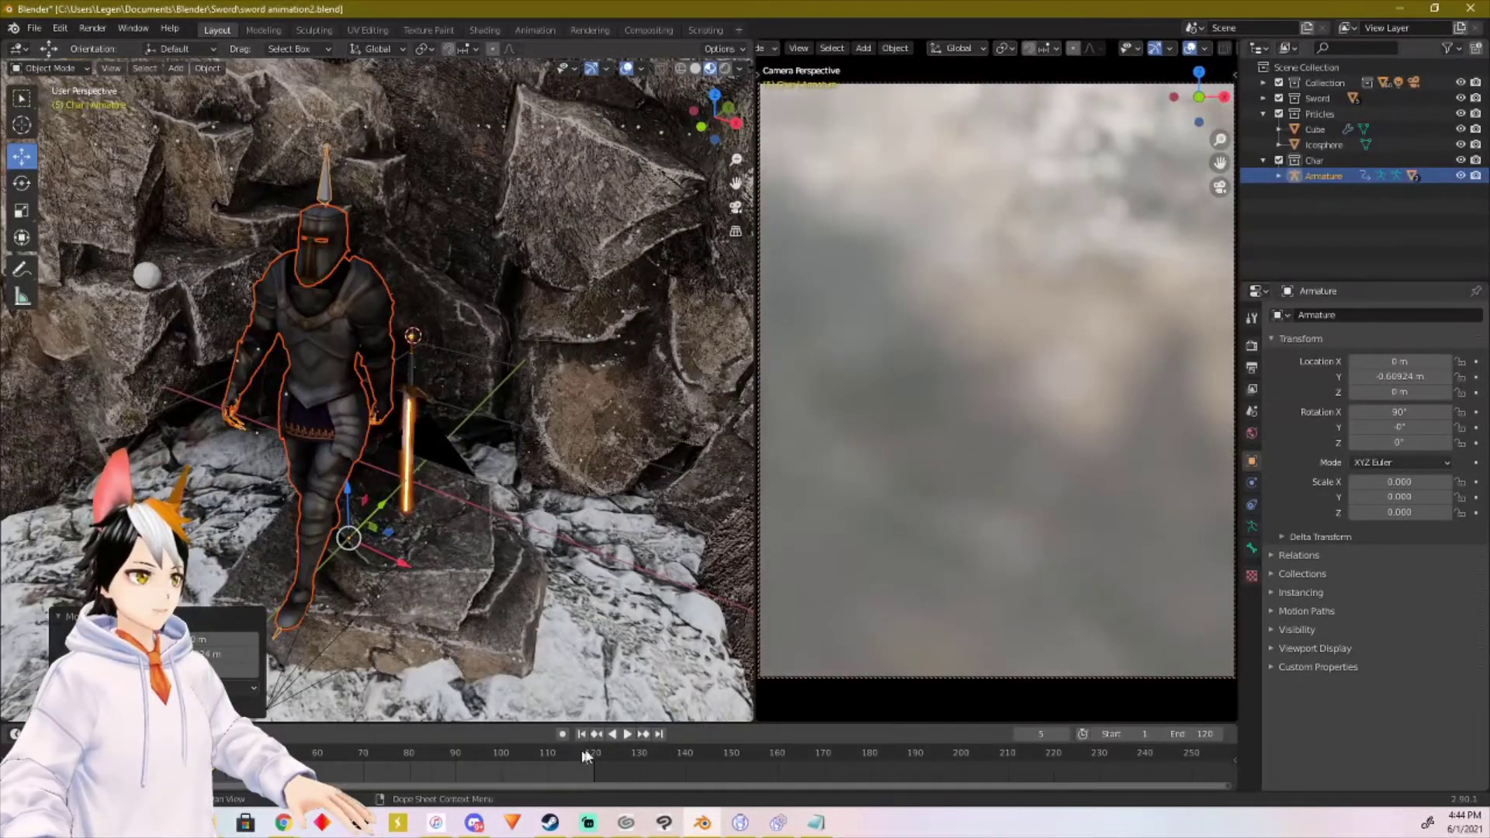
Step: Play back the knight's walk, stop at frame 27, and inspect its pose and size beside the sword from the front in perspective
click(627, 734)
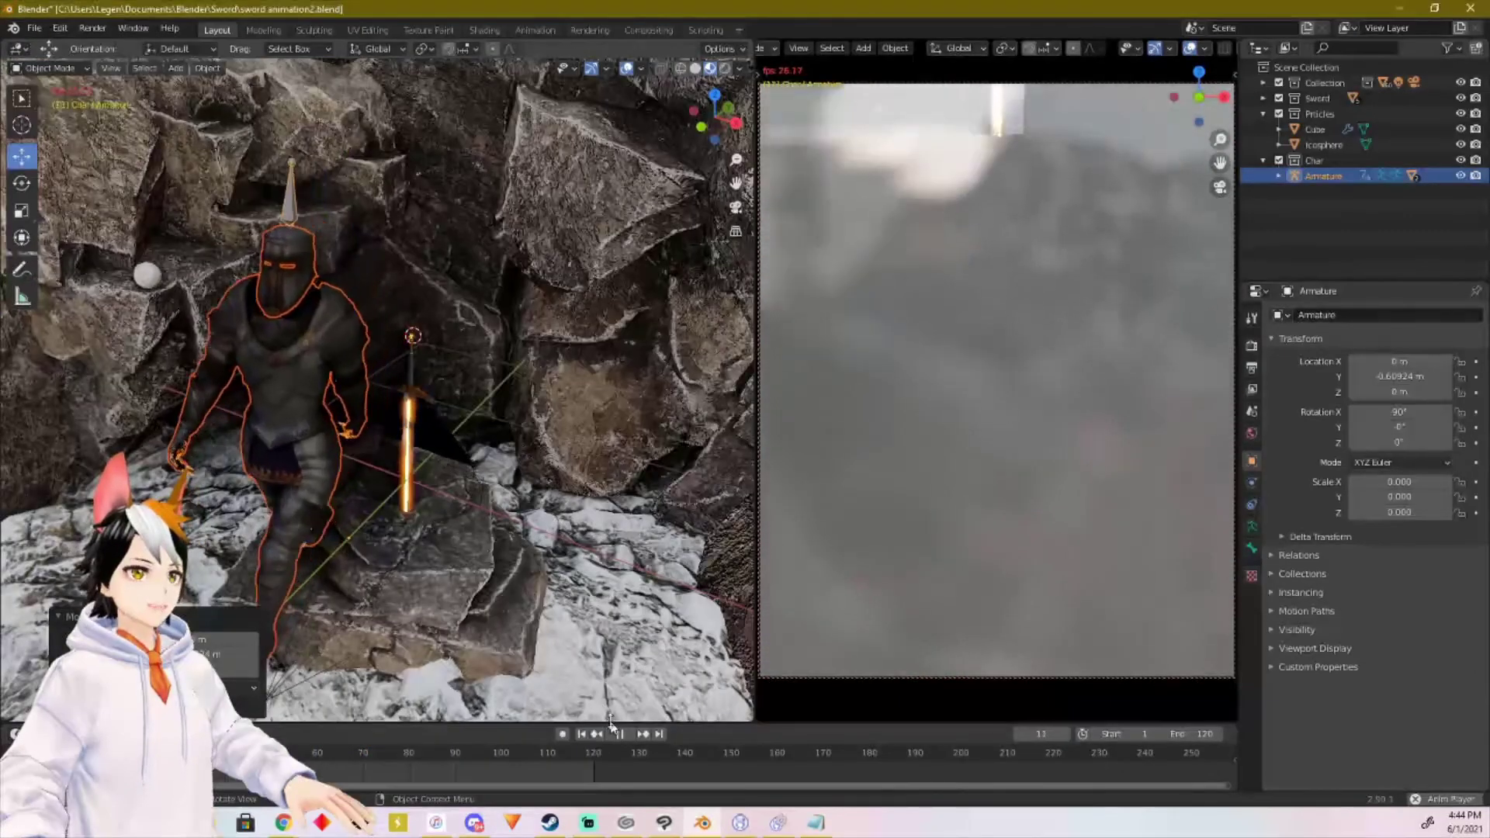
click(624, 734)
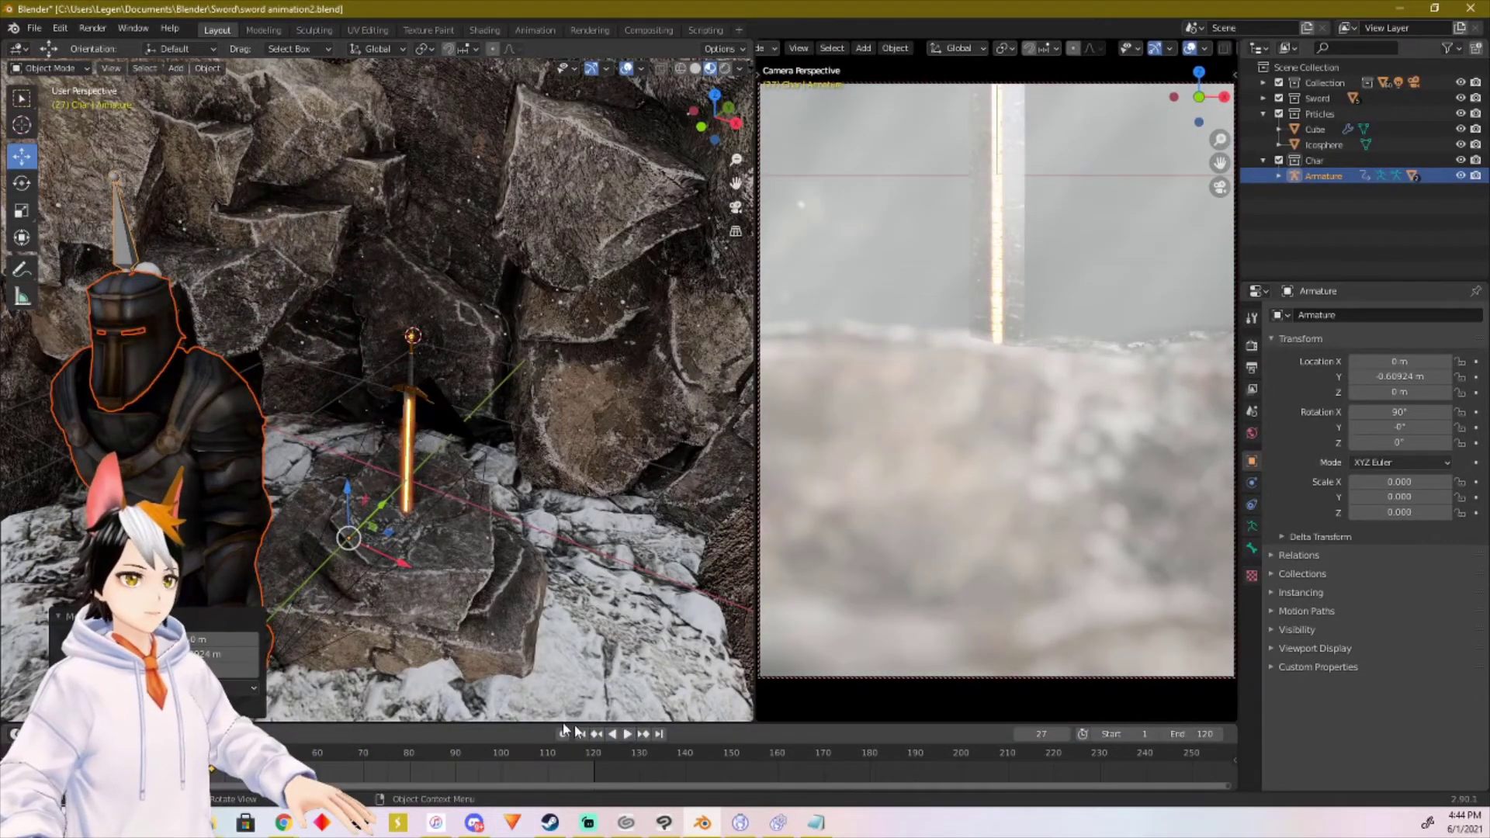
key(KP_Decimal)
middle_drag(398, 496, 511, 519)
scroll(433, 492, down, 2)
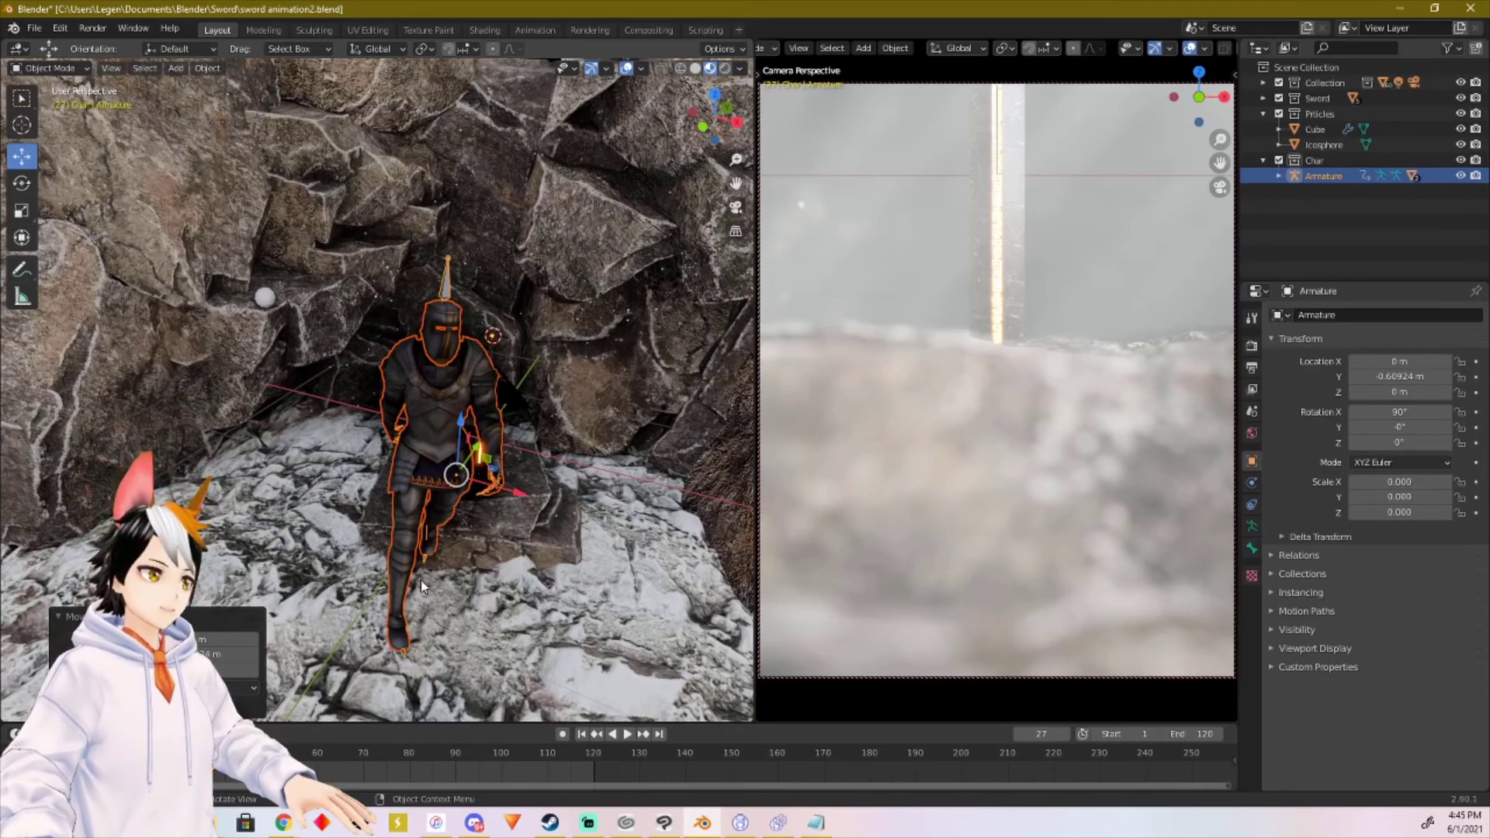
key(KP_1)
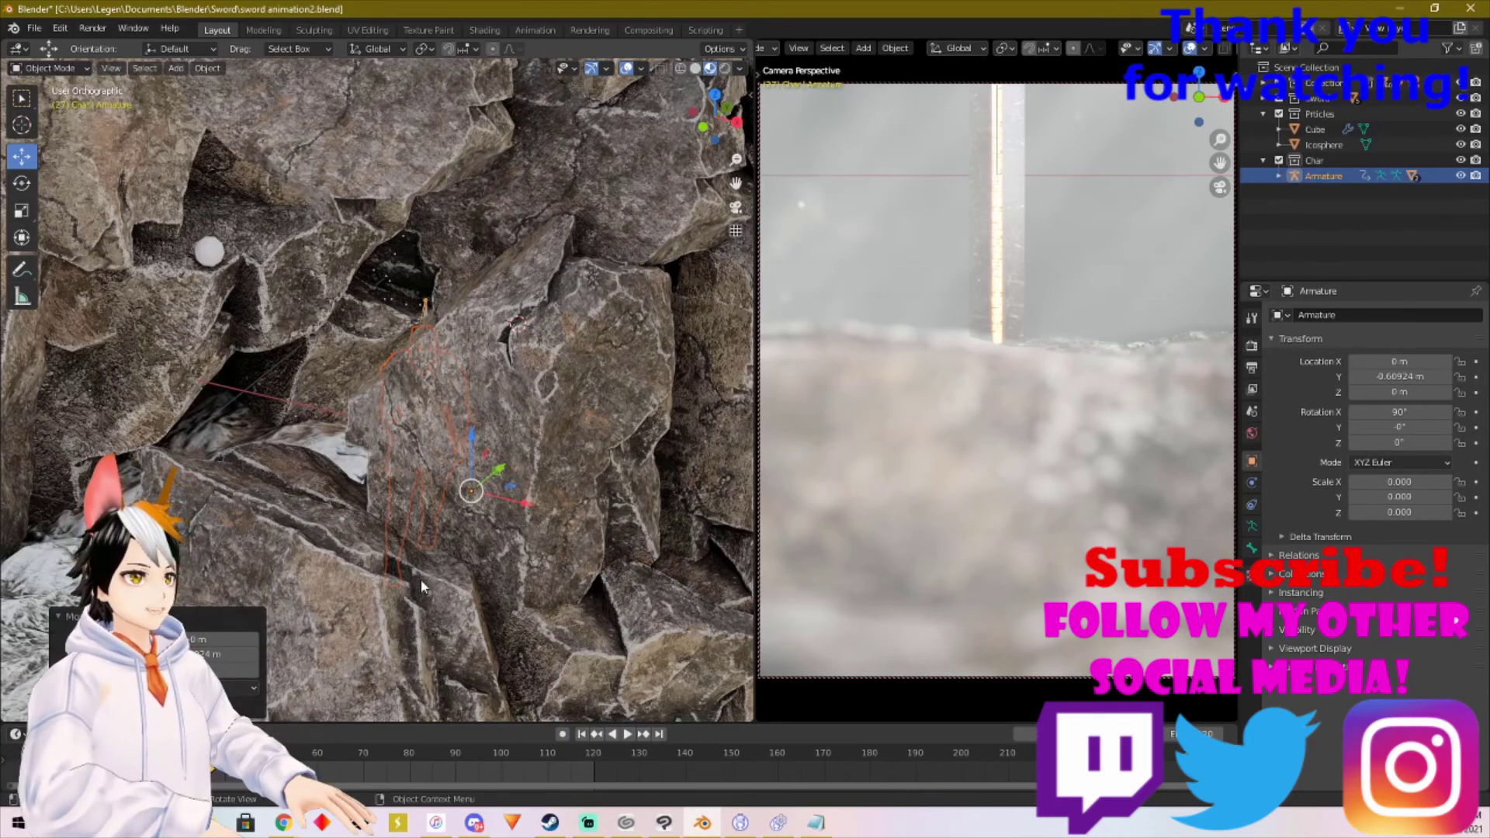
key(KP_1)
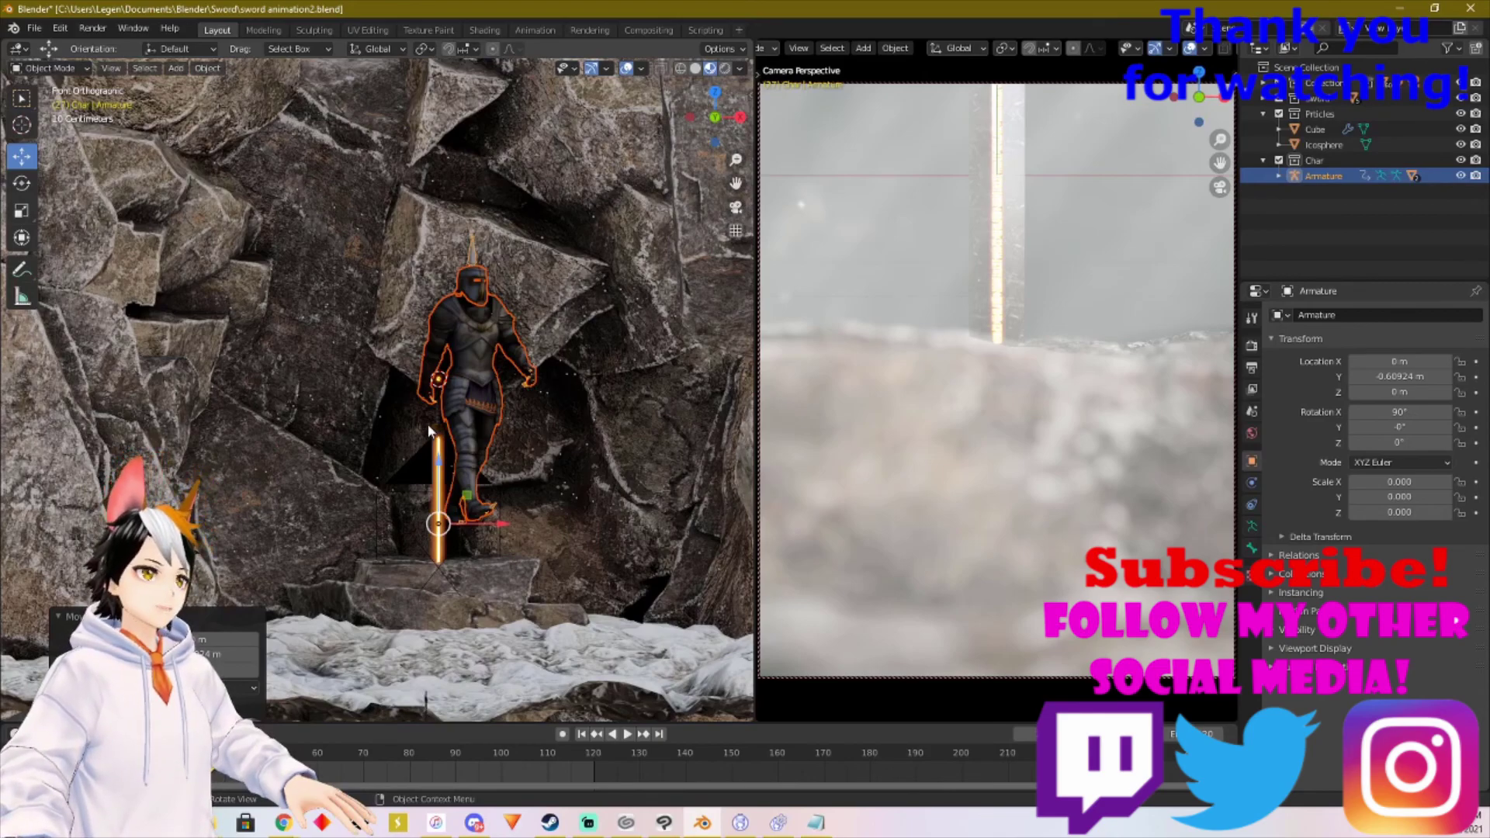
key(KP_5)
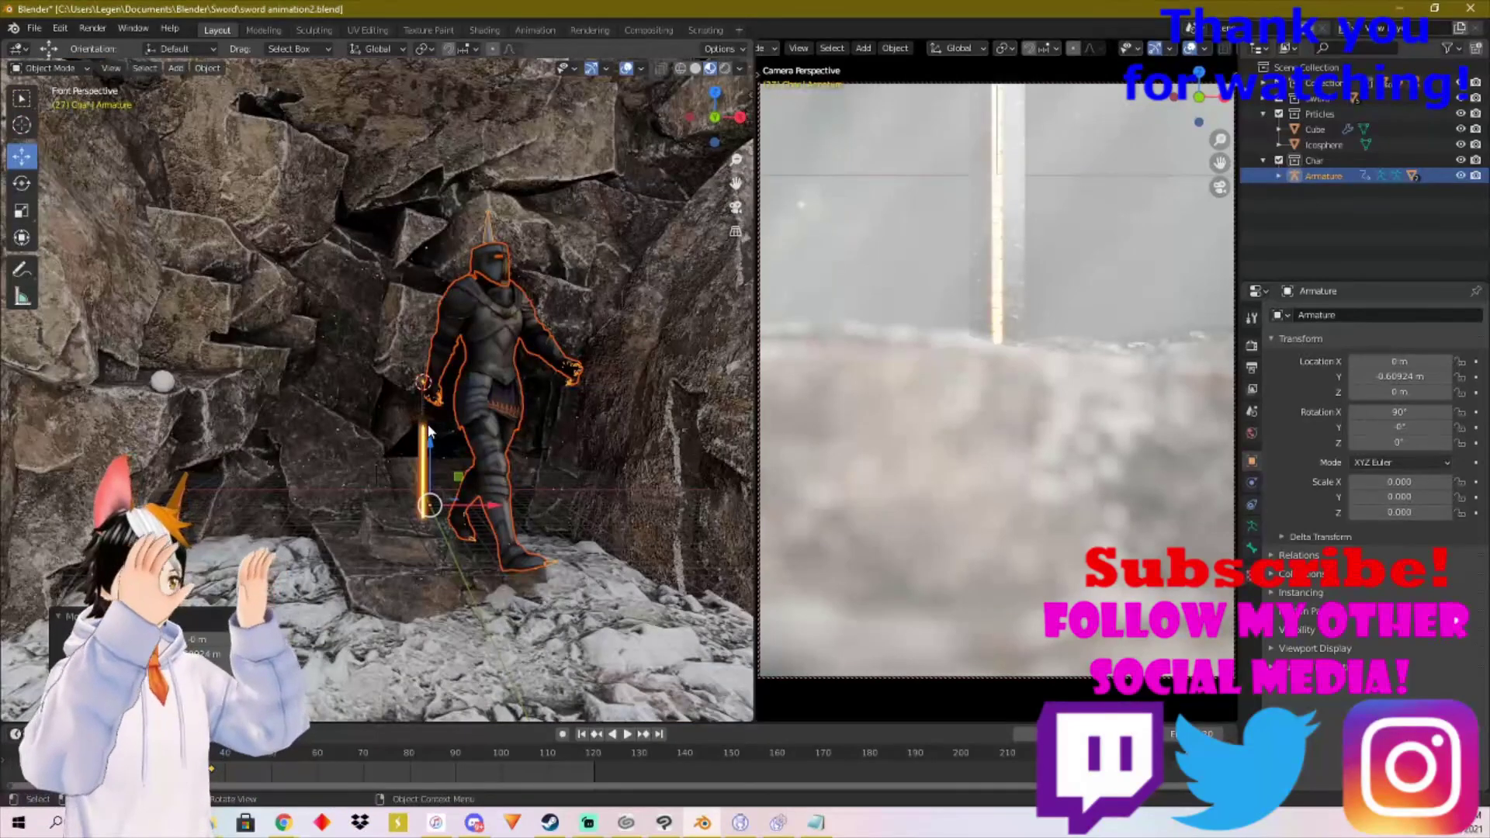